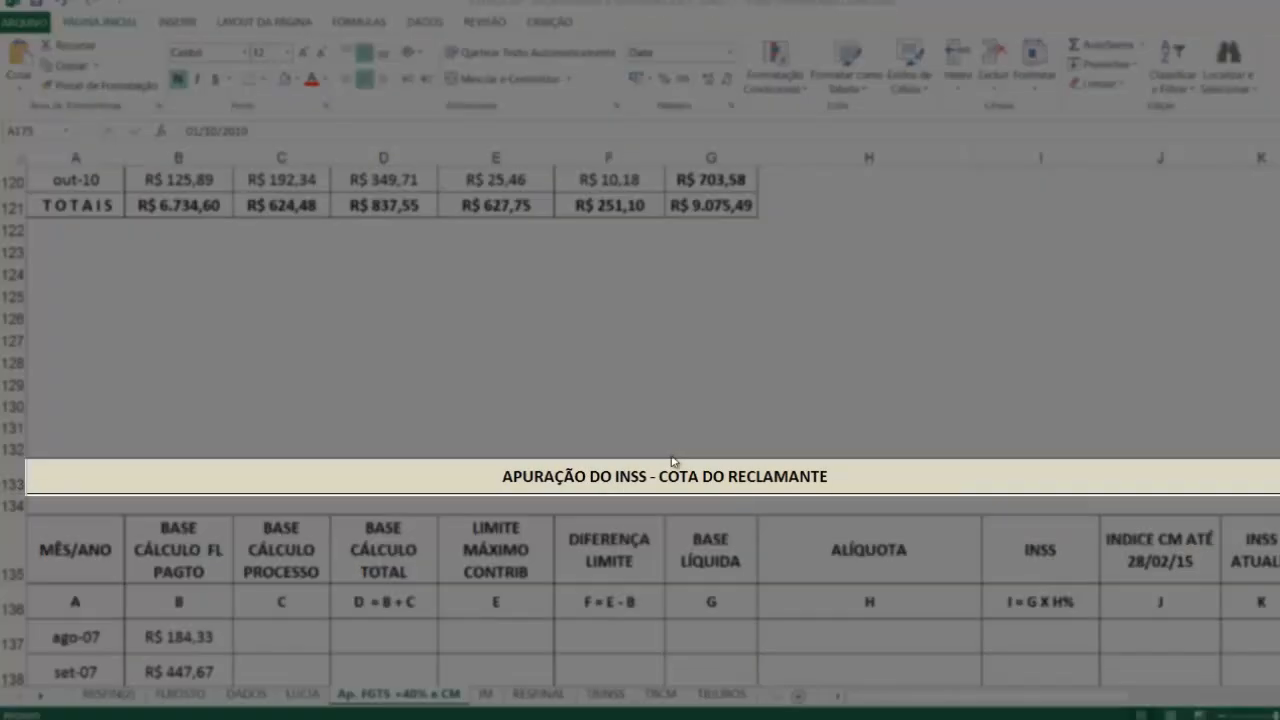
Step: Review the CORREÇÃO MONETÁRIA DE CADA PARCELA table and the APURAÇÃO DO INSS - COTA DO RECLAMANTE table through its 13º rows
{"action": "scroll", "coordinate": [672, 462], "scroll_direction": "up", "scroll_amount": 5}
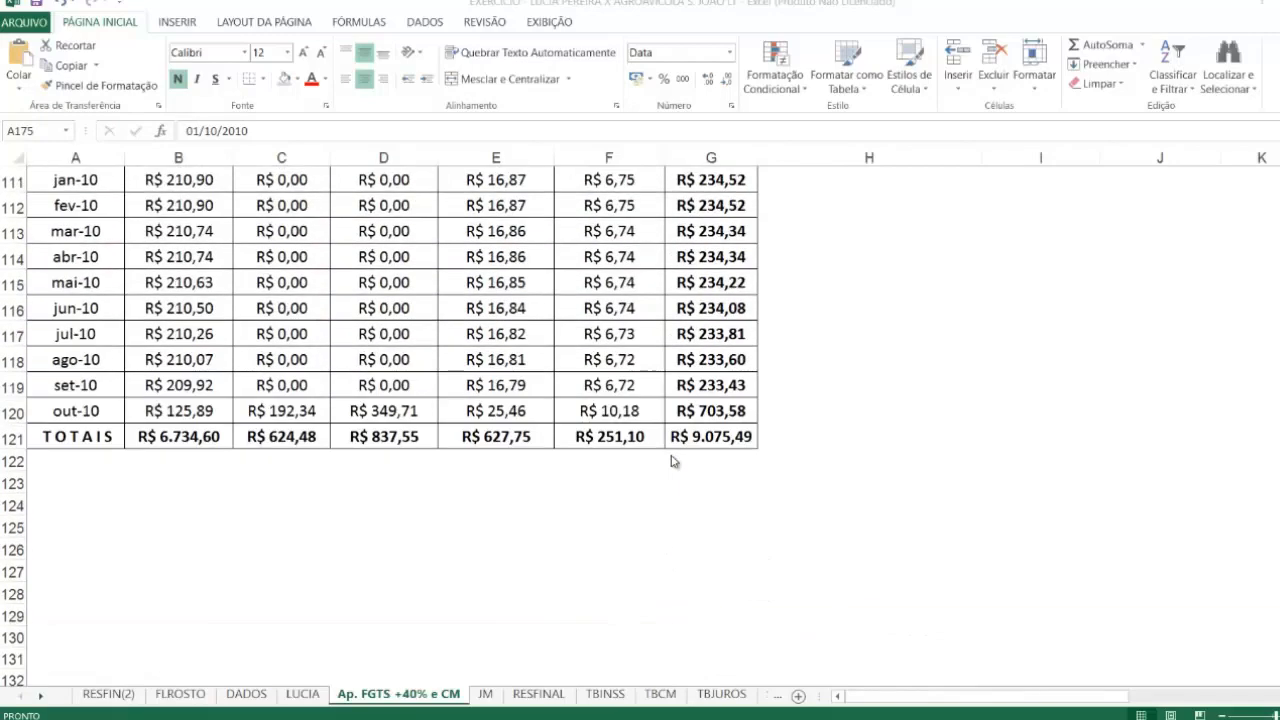
{"action": "scroll", "coordinate": [672, 462], "scroll_direction": "up", "scroll_amount": 8}
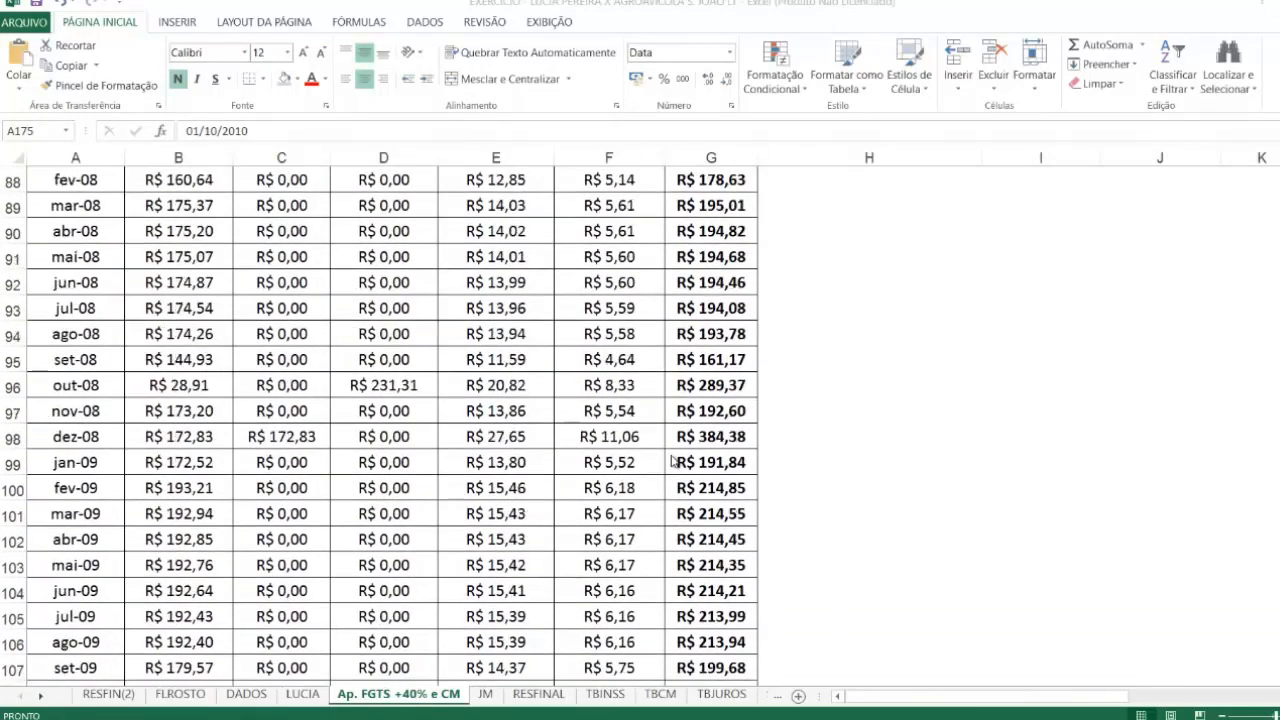
{"action": "scroll", "coordinate": [672, 462], "scroll_direction": "up", "scroll_amount": 2}
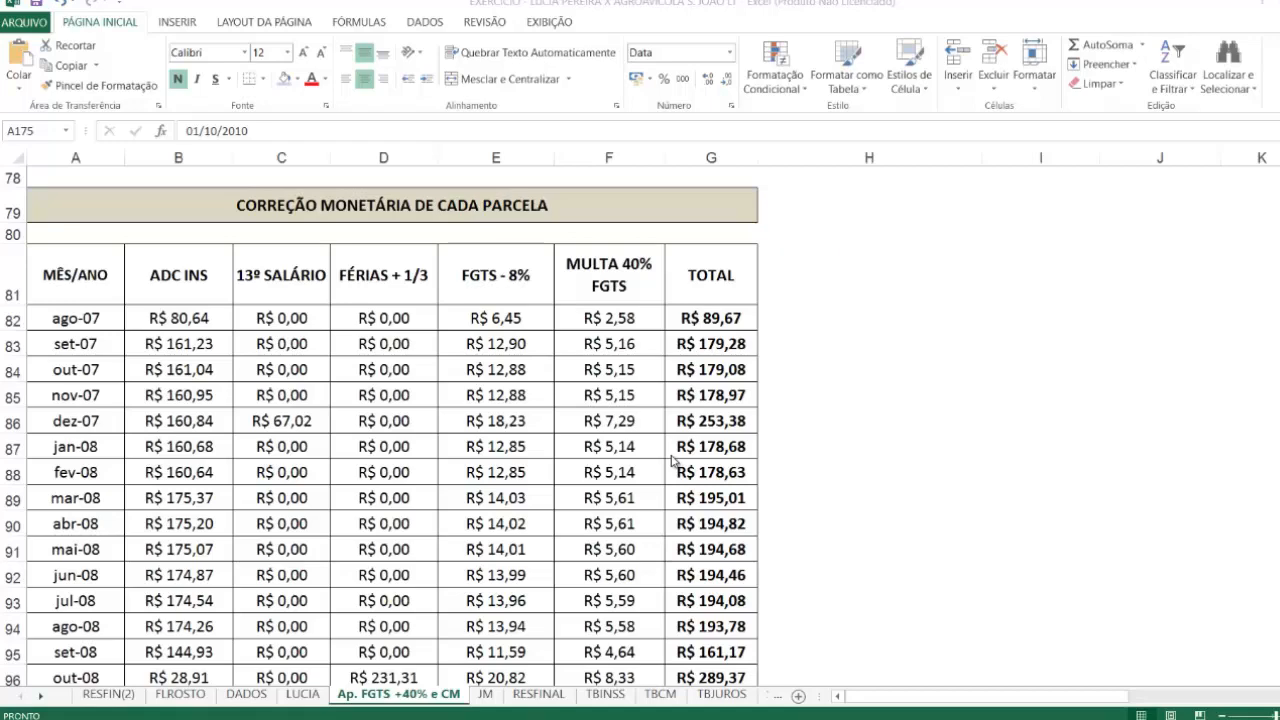
{"action": "scroll", "coordinate": [672, 460], "scroll_direction": "down", "scroll_amount": 7}
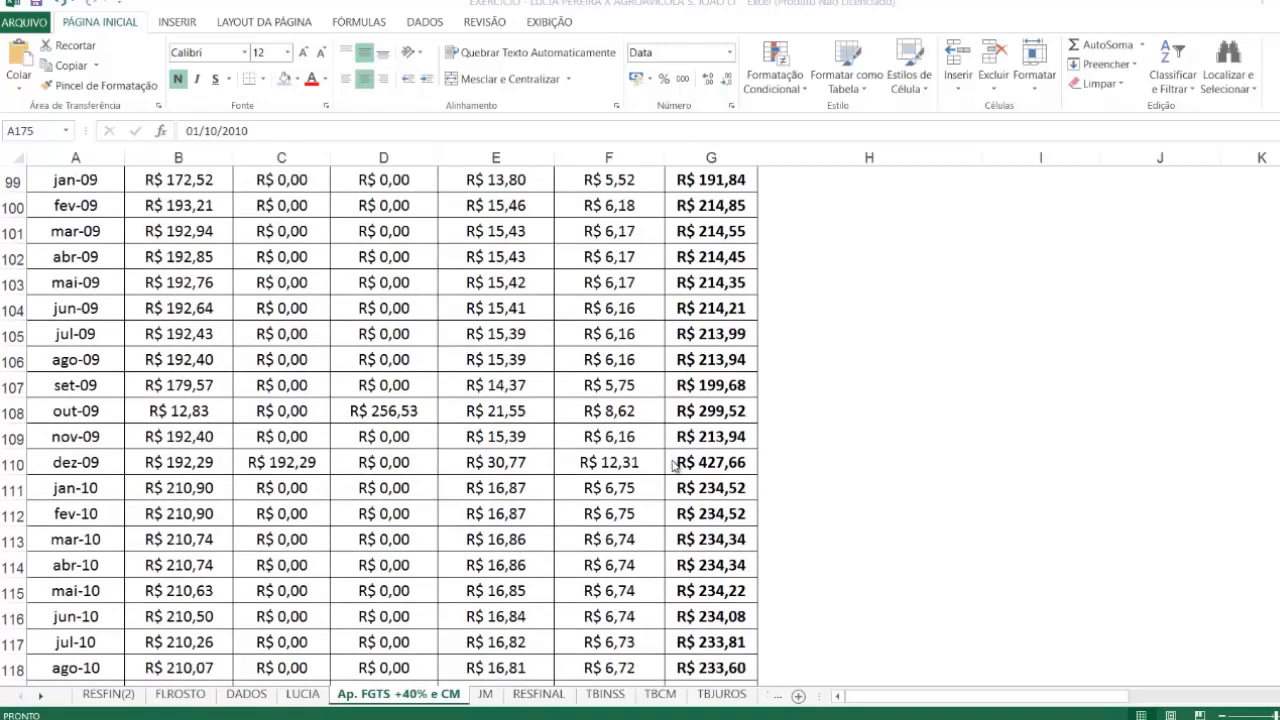
{"action": "scroll", "coordinate": [674, 465], "scroll_direction": "down", "scroll_amount": 8}
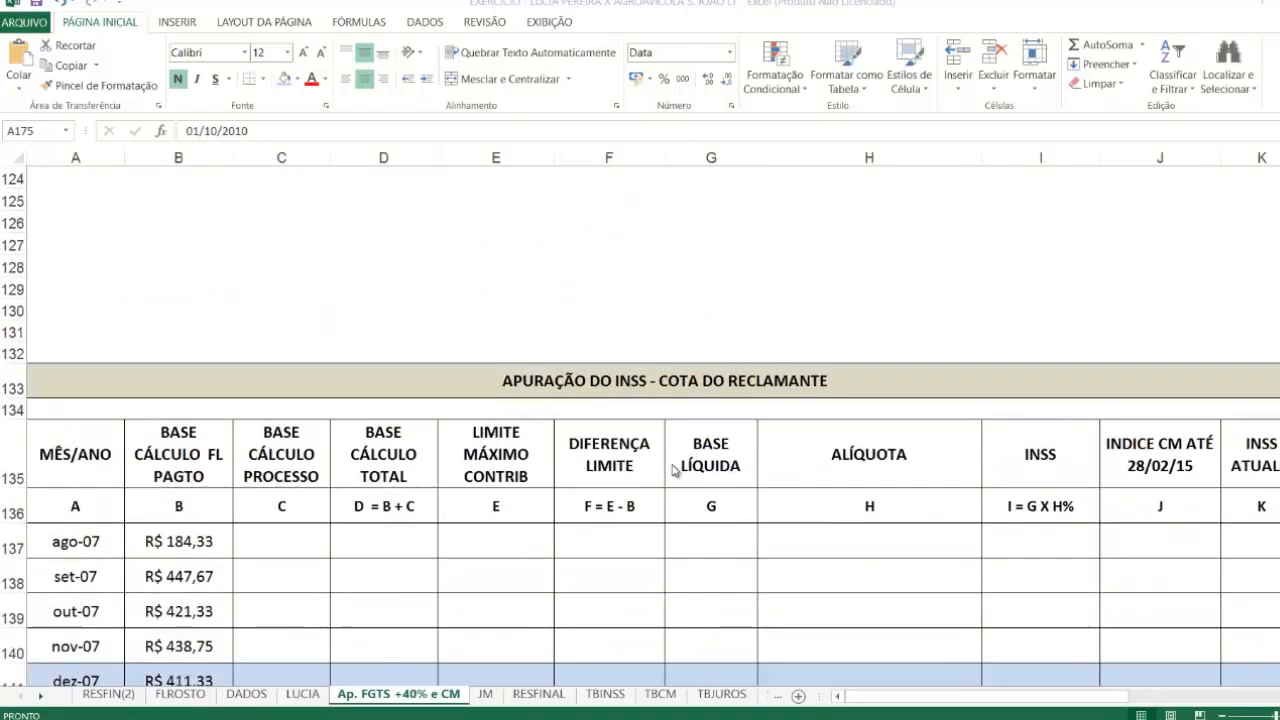
{"action": "scroll", "coordinate": [674, 469], "scroll_direction": "down", "scroll_amount": 3}
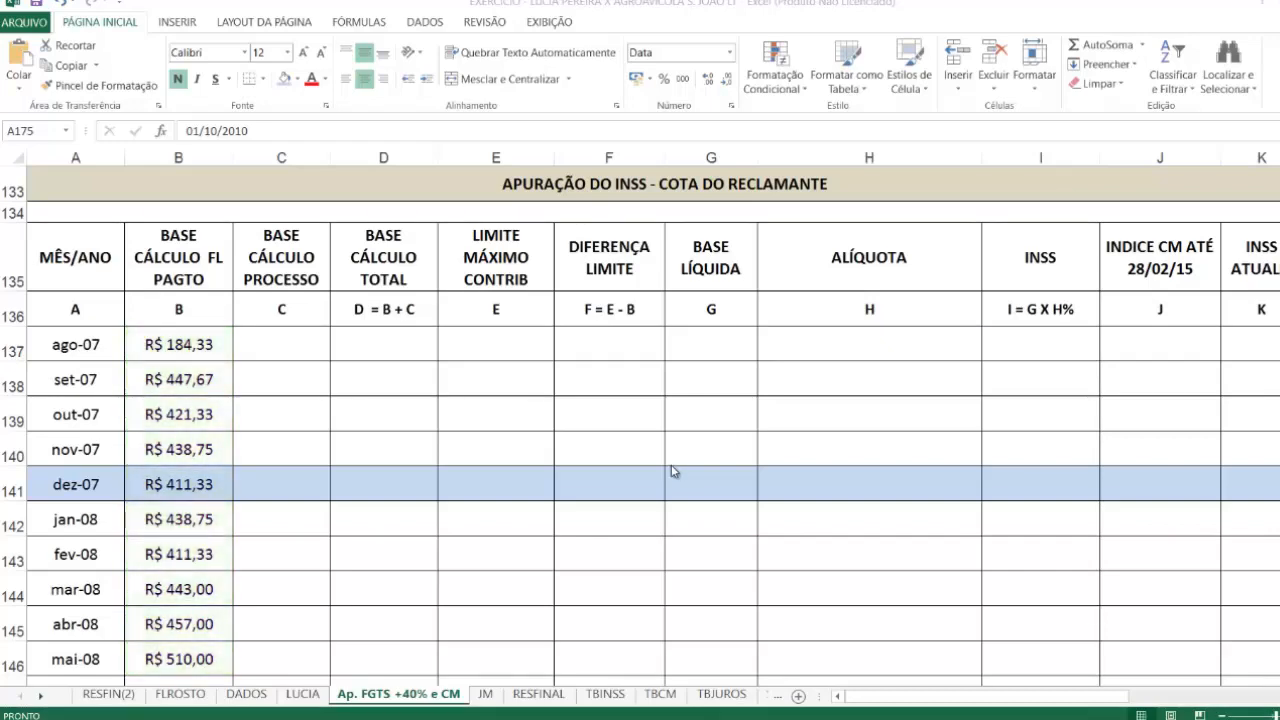
{"action": "scroll", "coordinate": [237, 497], "scroll_direction": "down", "scroll_amount": 2}
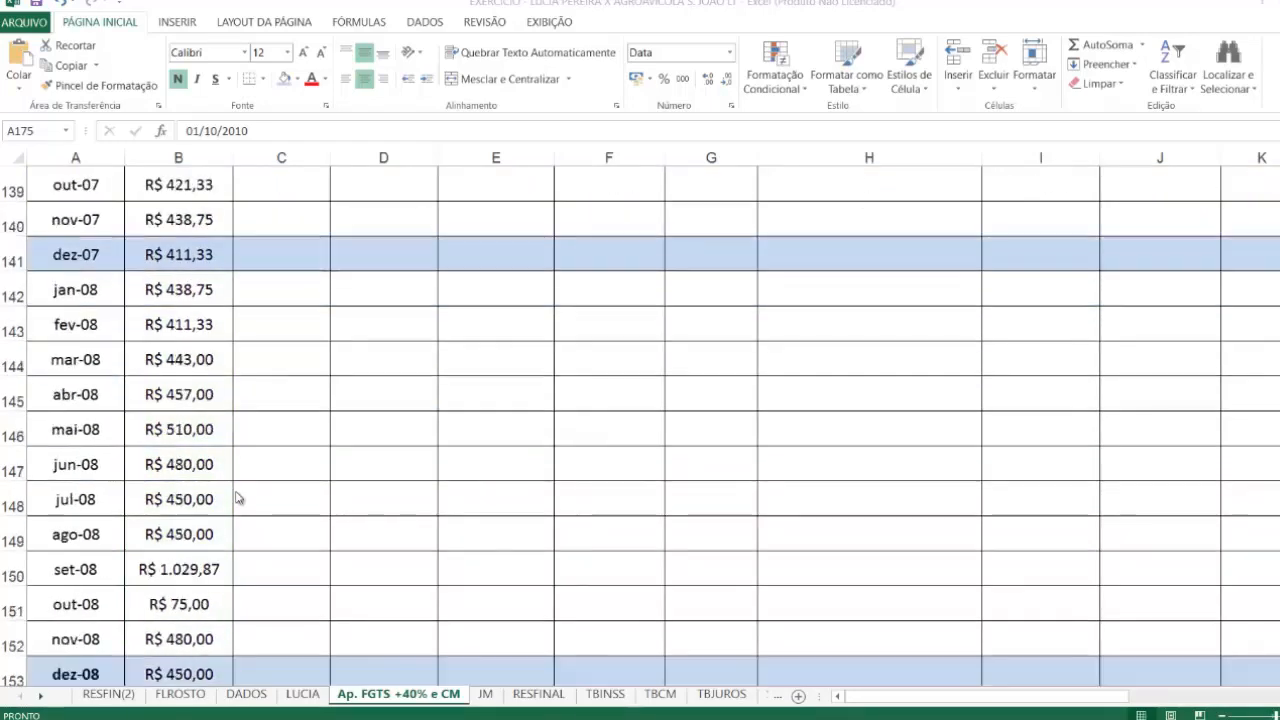
{"action": "scroll", "coordinate": [237, 500], "scroll_direction": "down", "scroll_amount": 8}
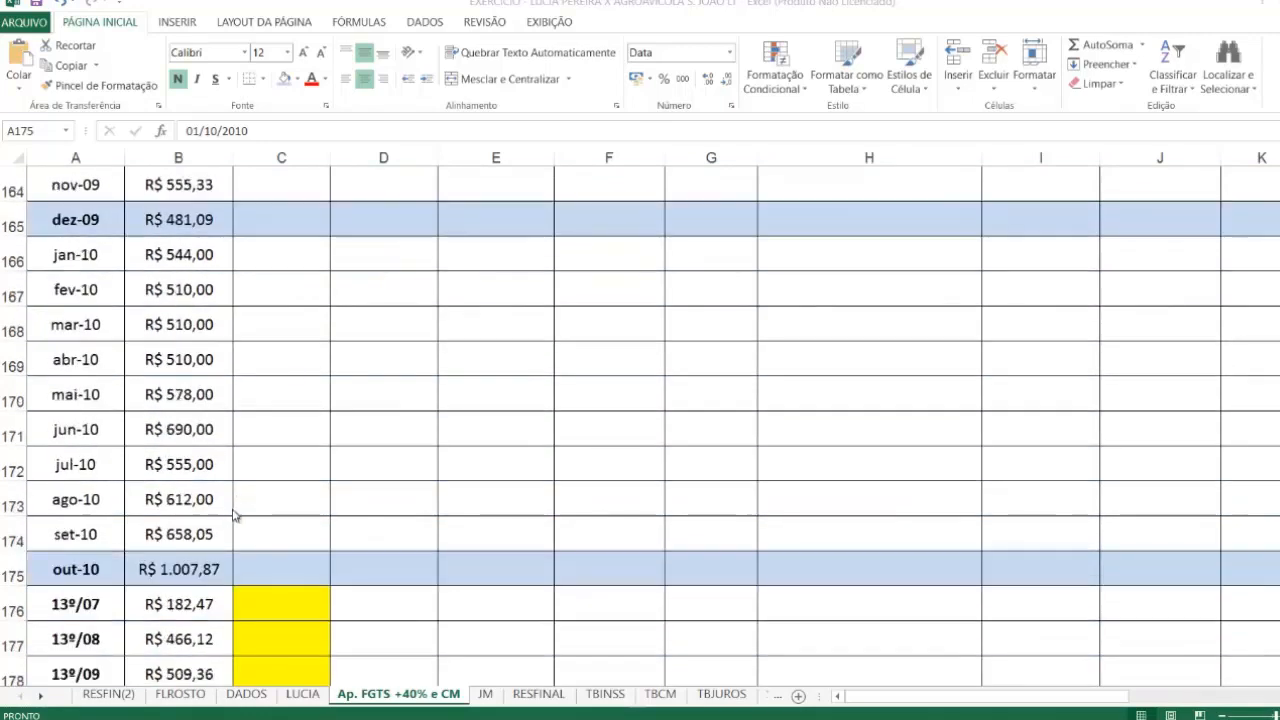
{"action": "scroll", "coordinate": [235, 515], "scroll_direction": "down", "scroll_amount": 1}
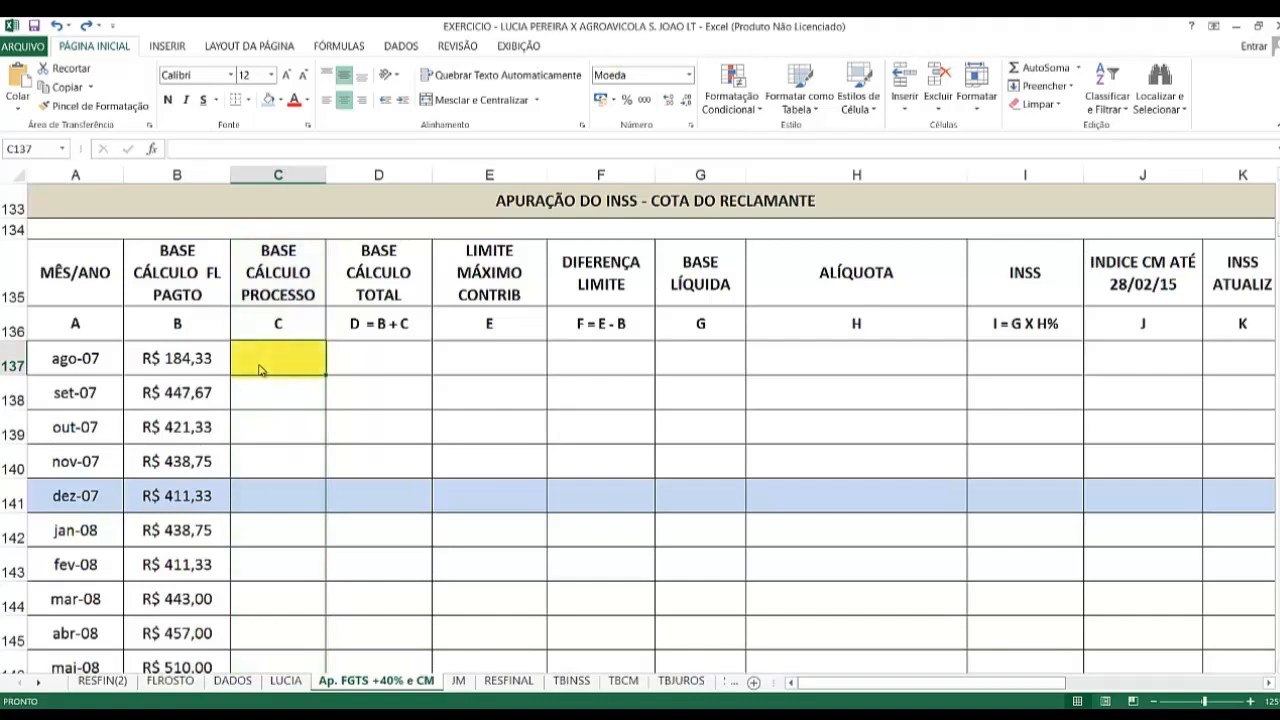
Step: Enter =B12+D12 from the APURAÇÃO DO FGTS table as the ago-07 BASE CÁLCULO PROCESSO in C137, and fill it down to out-10 in C175
{"action": "type", "text": "="}
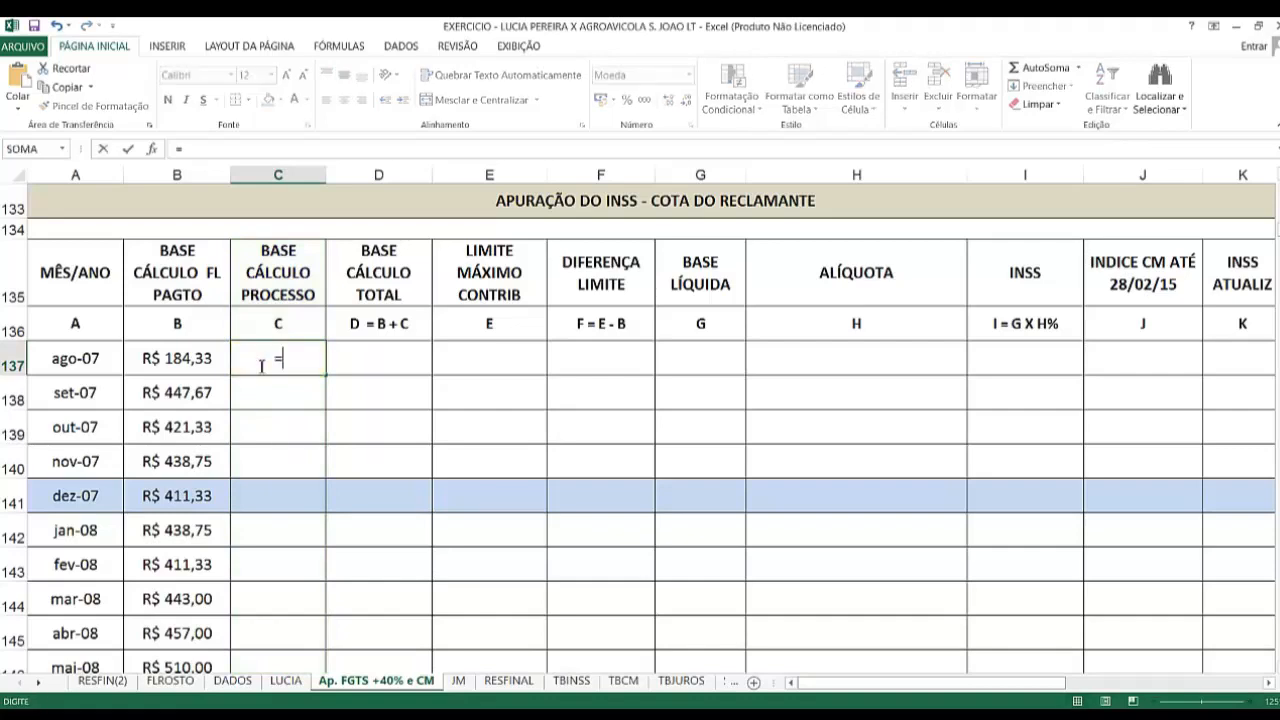
{"action": "scroll", "coordinate": [262, 366], "scroll_direction": "up", "scroll_amount": 2}
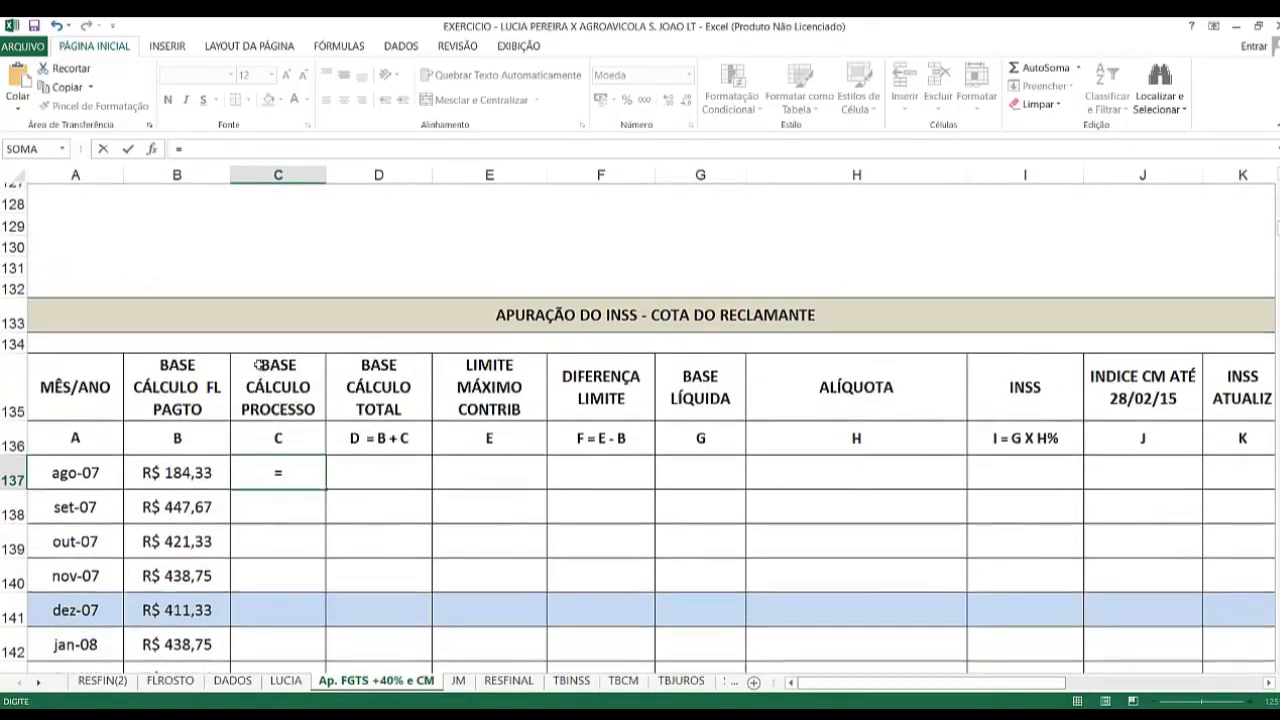
{"action": "scroll", "coordinate": [258, 364], "scroll_direction": "up", "scroll_amount": 4}
{"action": "scroll", "coordinate": [258, 364], "scroll_direction": "up", "scroll_amount": 4}
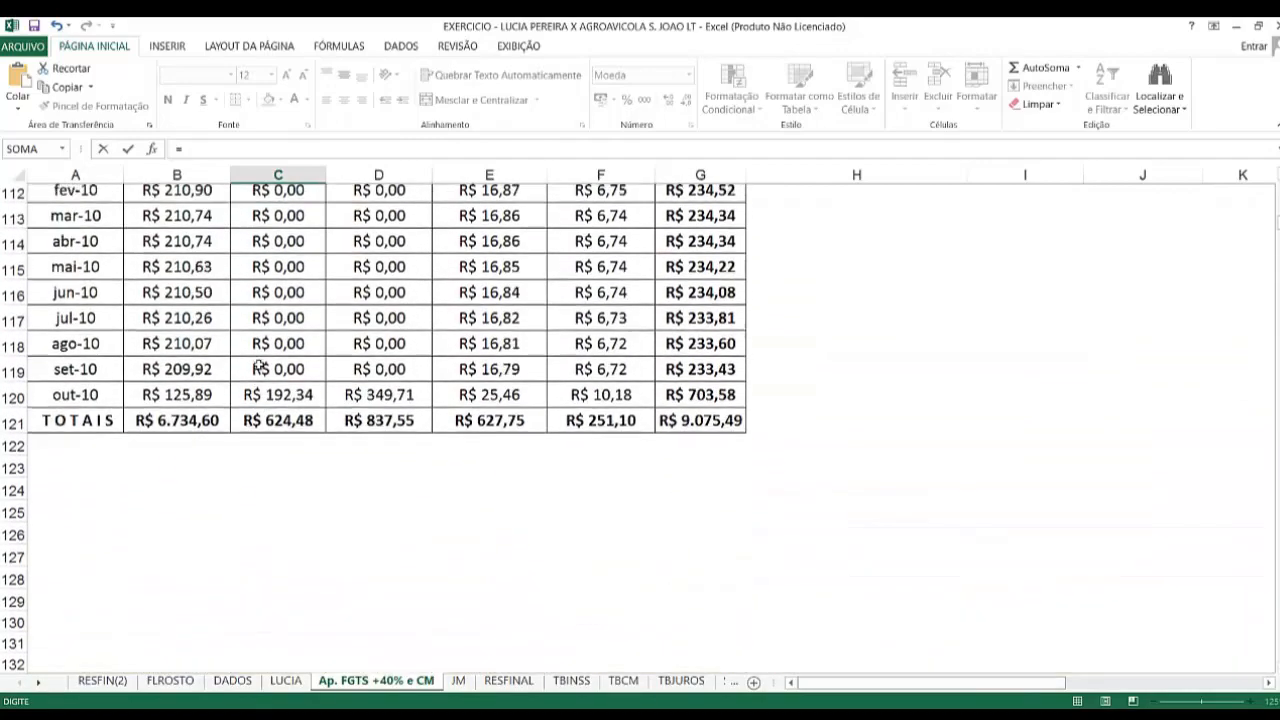
{"action": "scroll", "coordinate": [258, 364], "scroll_direction": "up", "scroll_amount": 5}
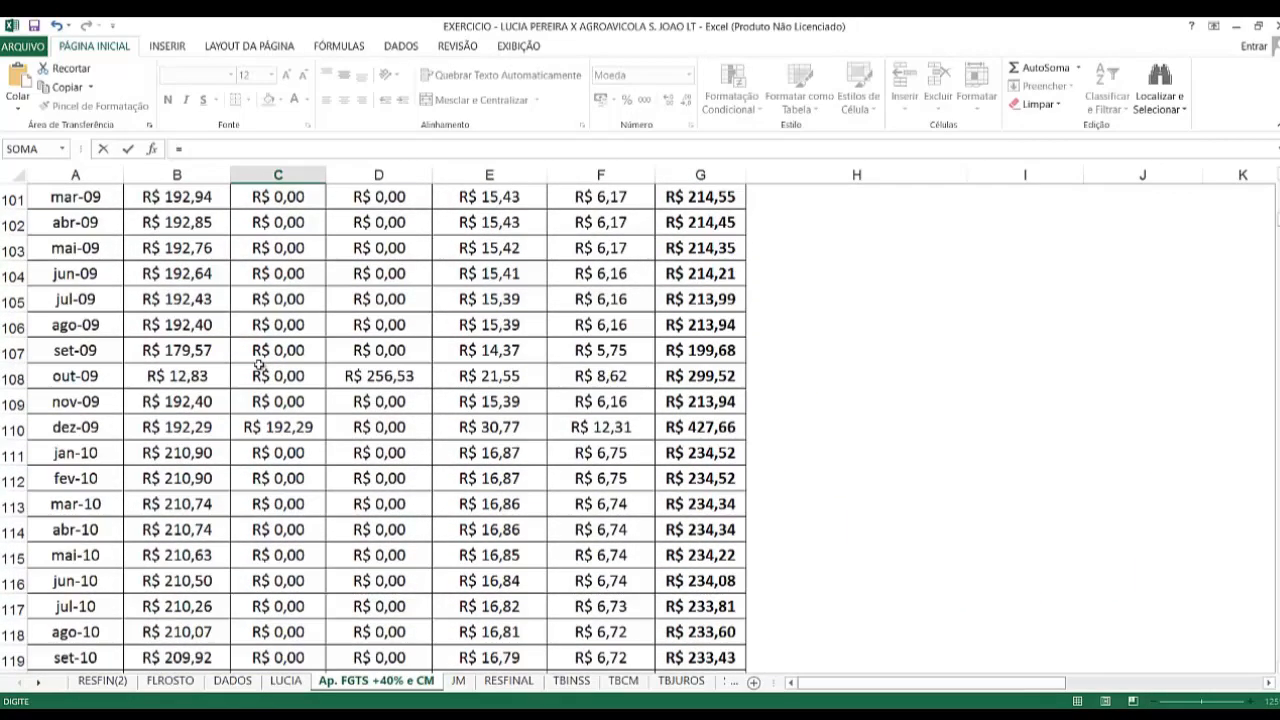
{"action": "scroll", "coordinate": [258, 364], "scroll_direction": "up", "scroll_amount": 4}
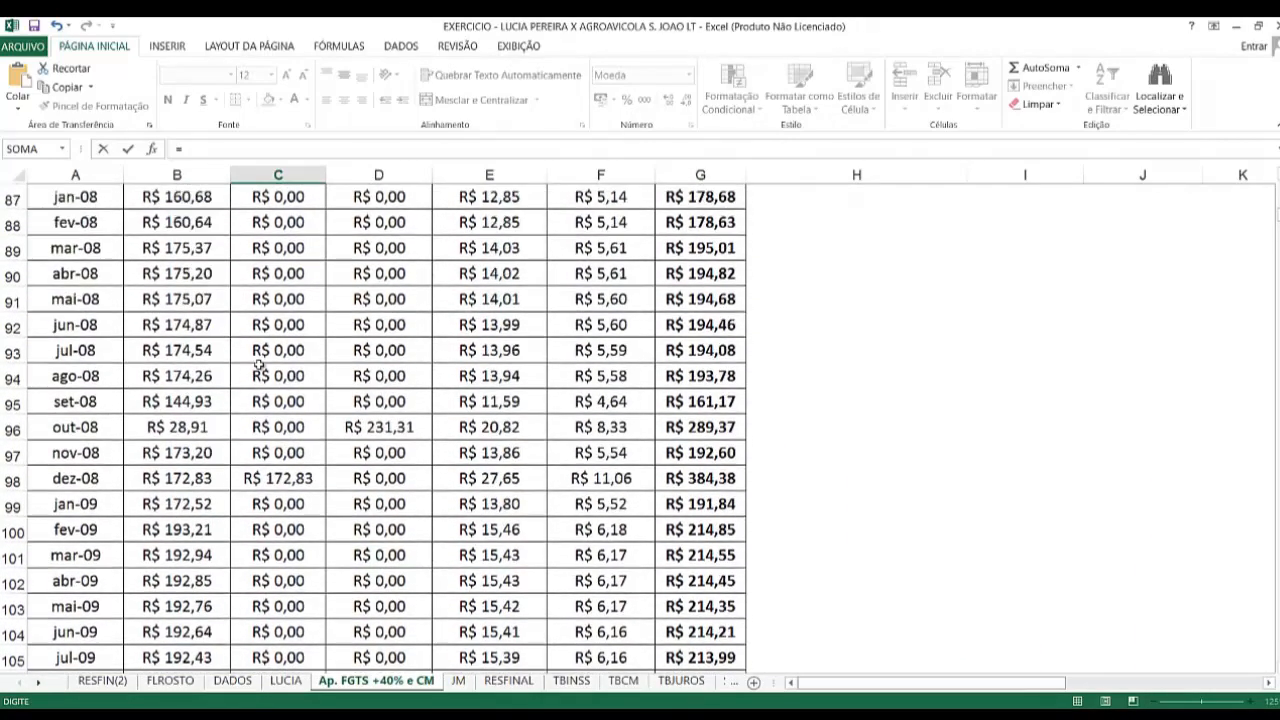
{"action": "scroll", "coordinate": [258, 364], "scroll_direction": "up", "scroll_amount": 1}
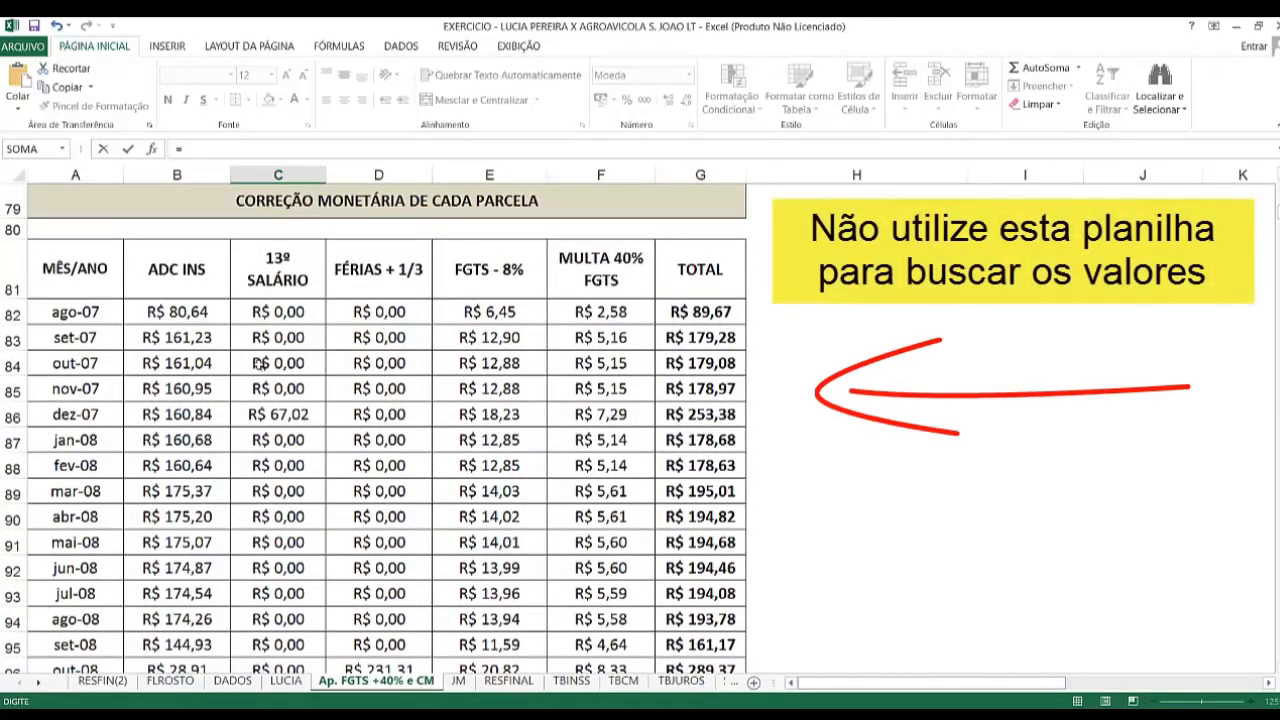
{"action": "scroll", "coordinate": [258, 364], "scroll_direction": "up", "scroll_amount": 1}
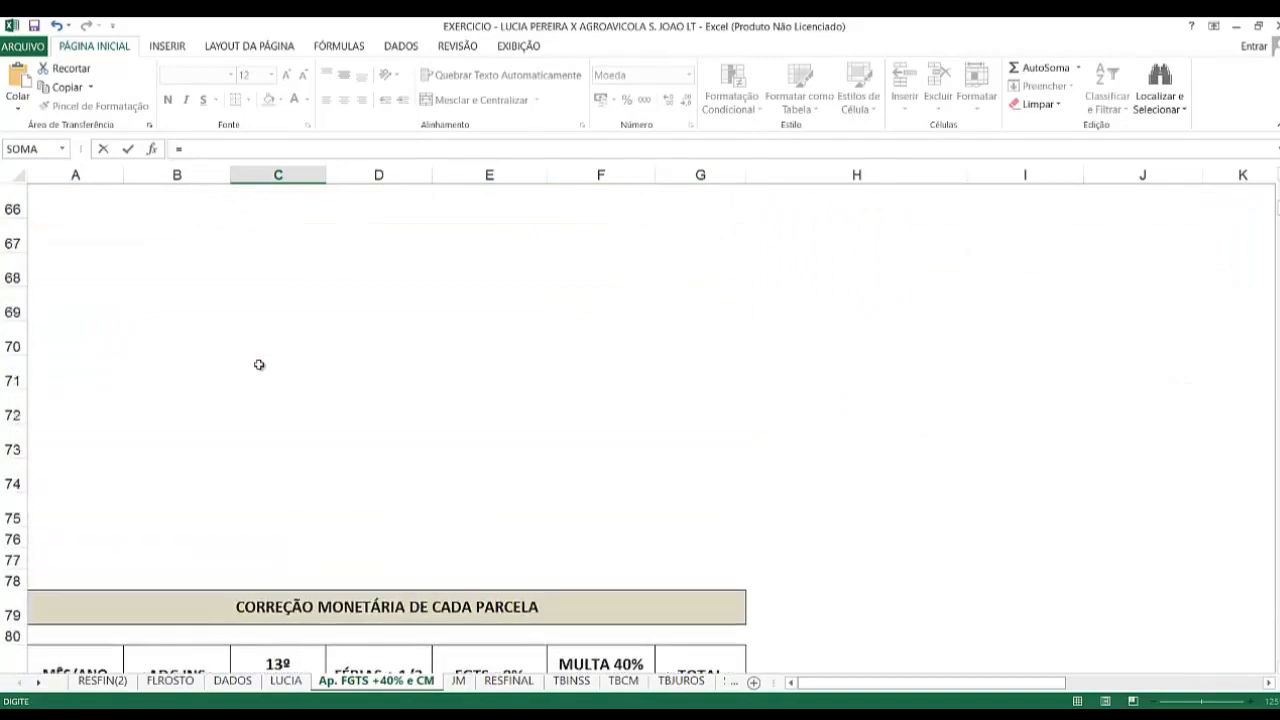
{"action": "scroll", "coordinate": [258, 364], "scroll_direction": "up", "scroll_amount": 8}
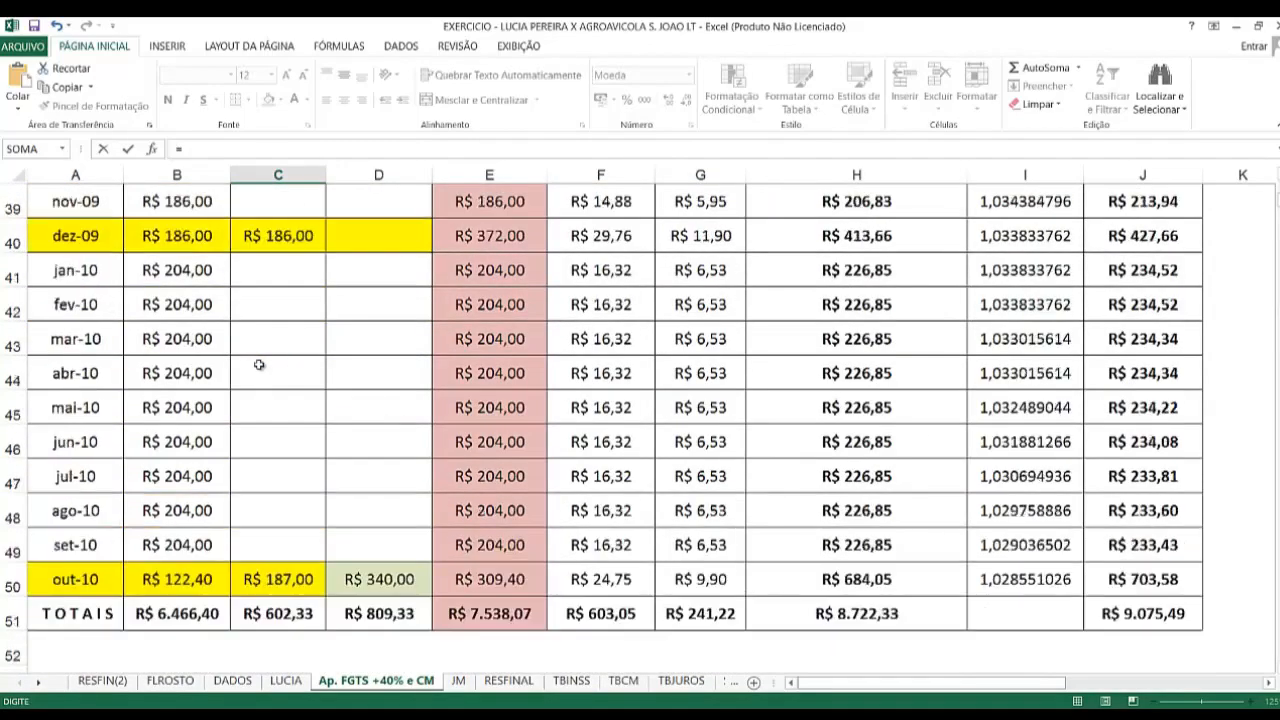
{"action": "scroll", "coordinate": [258, 364], "scroll_direction": "up", "scroll_amount": 5}
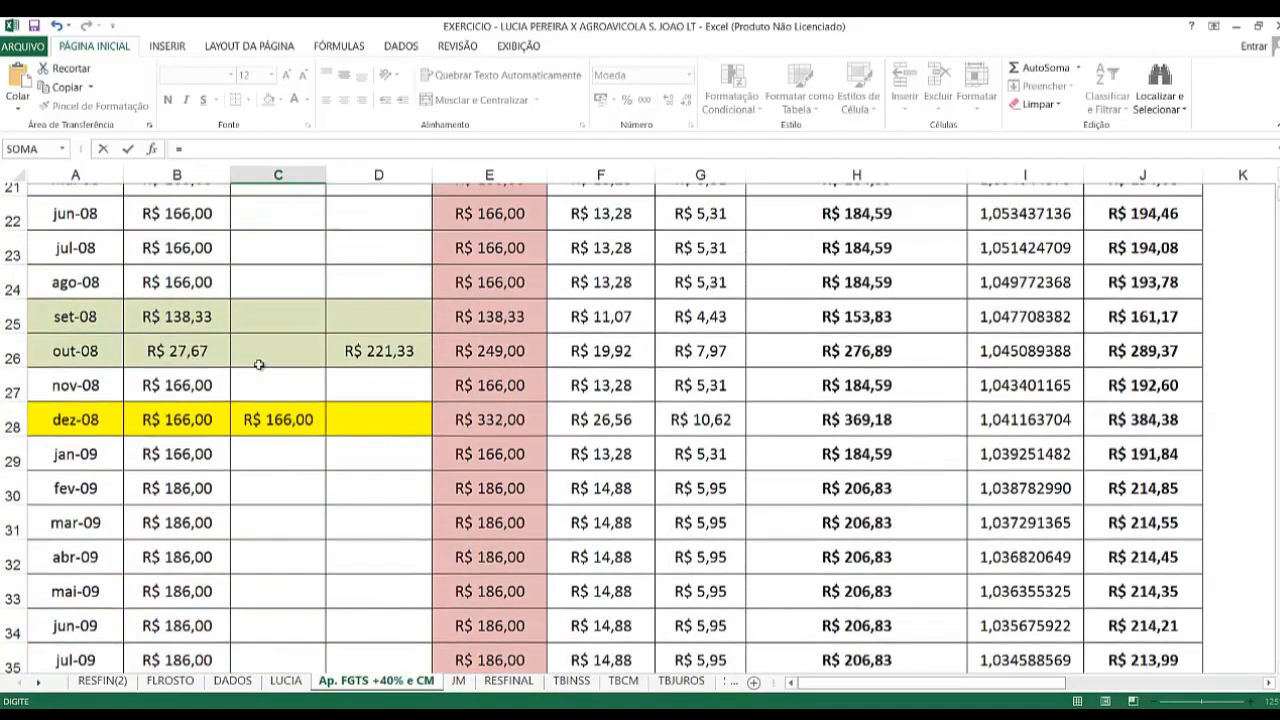
{"action": "scroll", "coordinate": [258, 364], "scroll_direction": "up", "scroll_amount": 3}
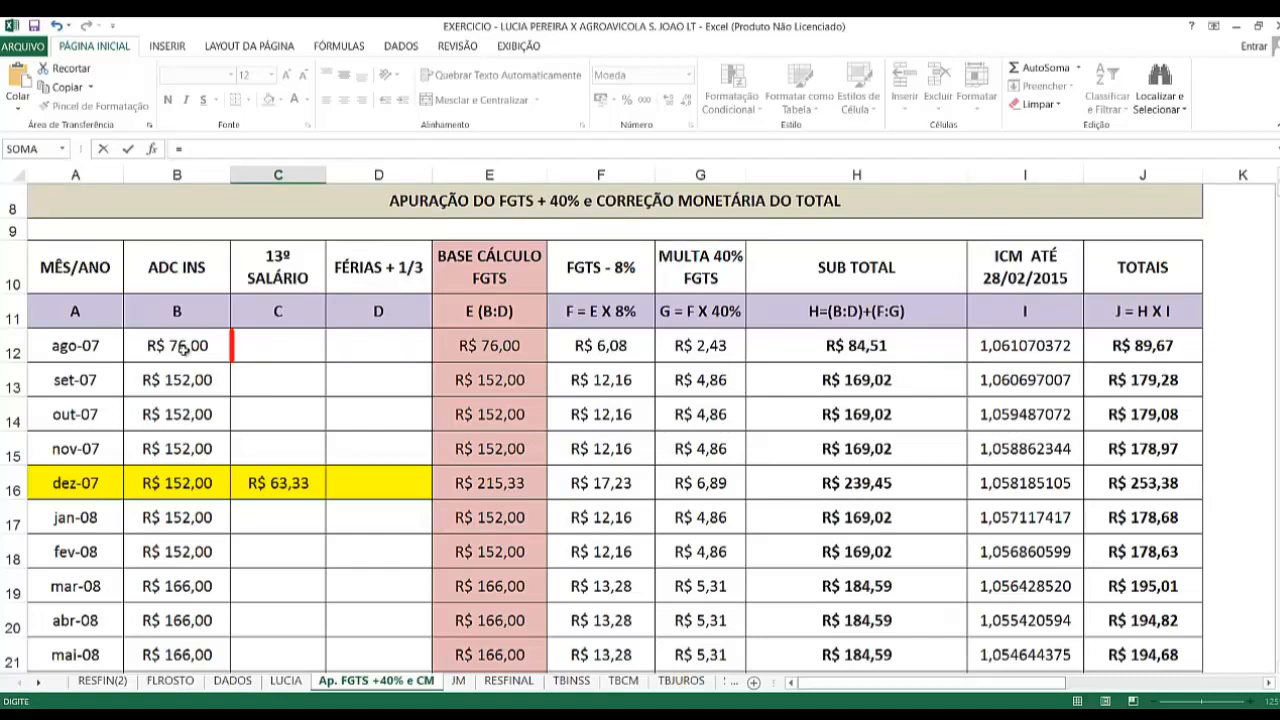
{"action": "left_click", "coordinate": [183, 347]}
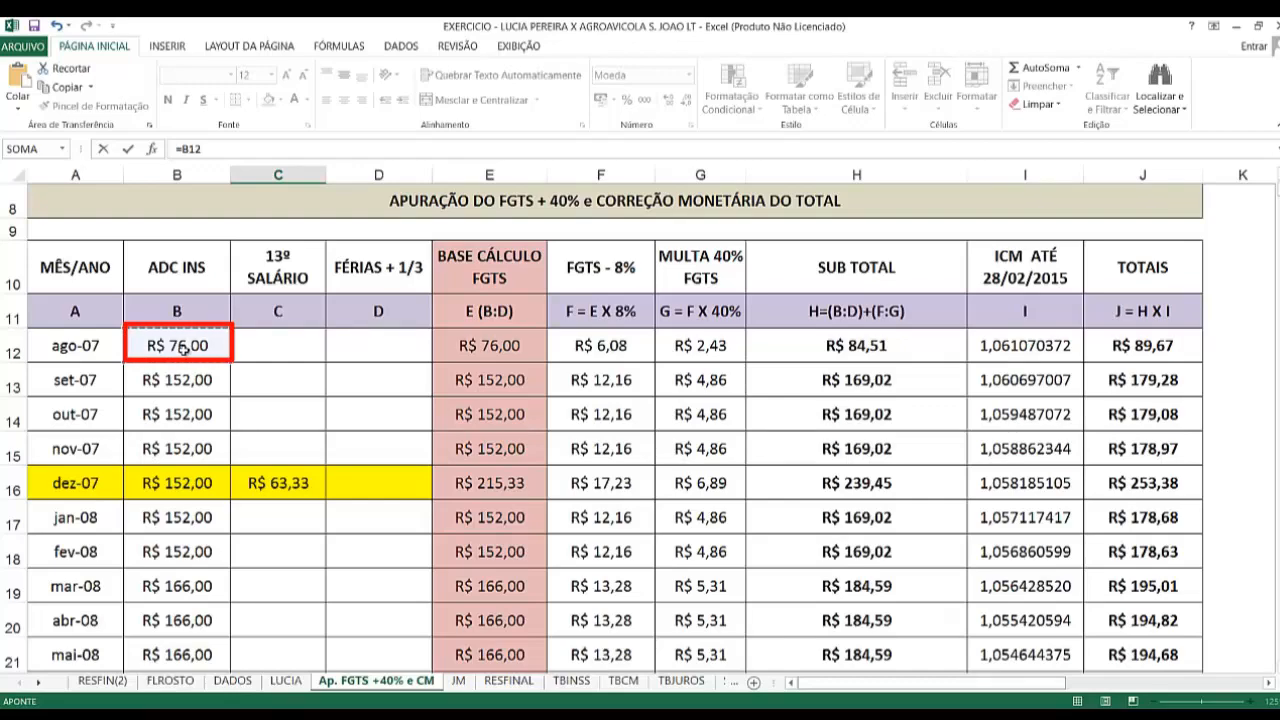
{"action": "type", "text": "+"}
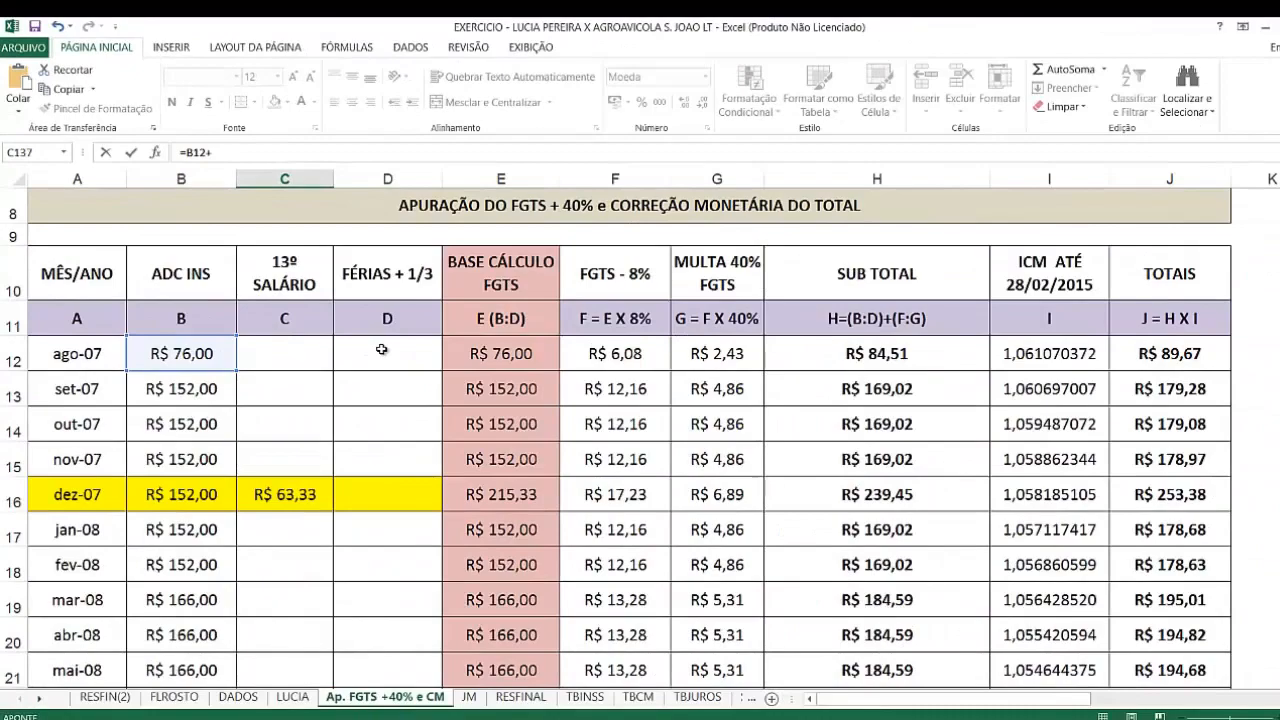
{"action": "left_click", "coordinate": [382, 349]}
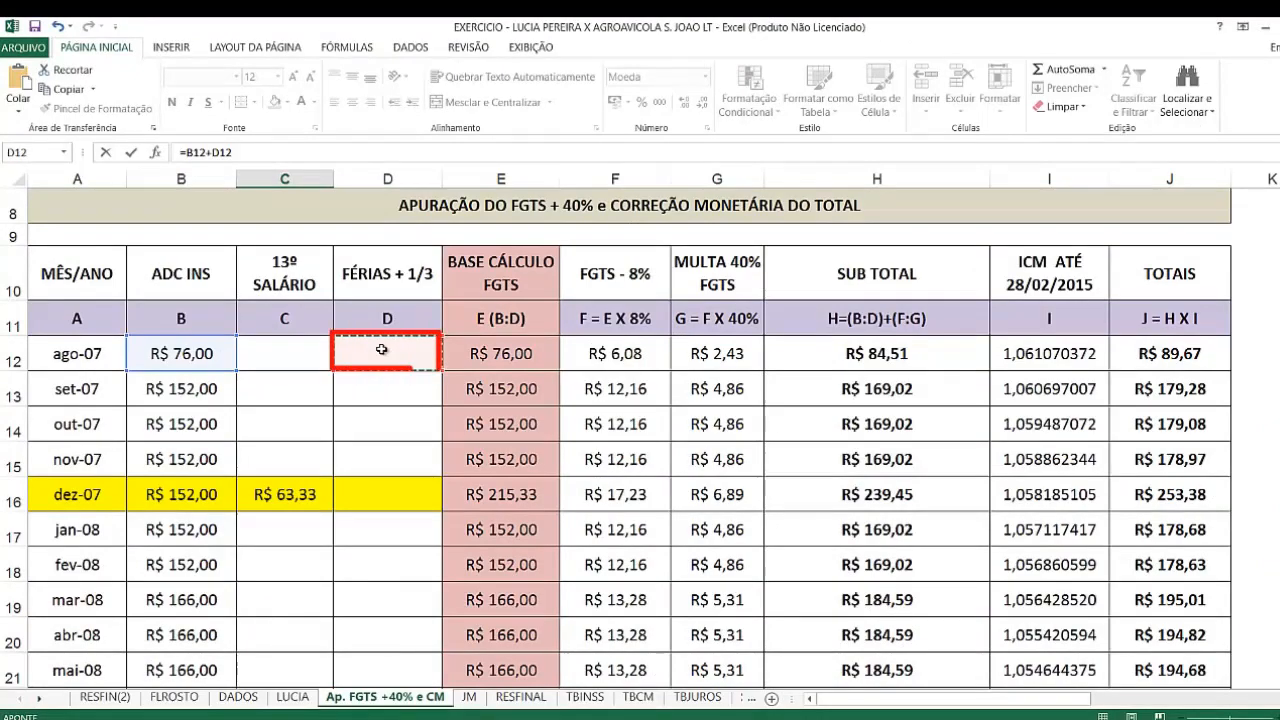
{"action": "key", "text": "Return"}
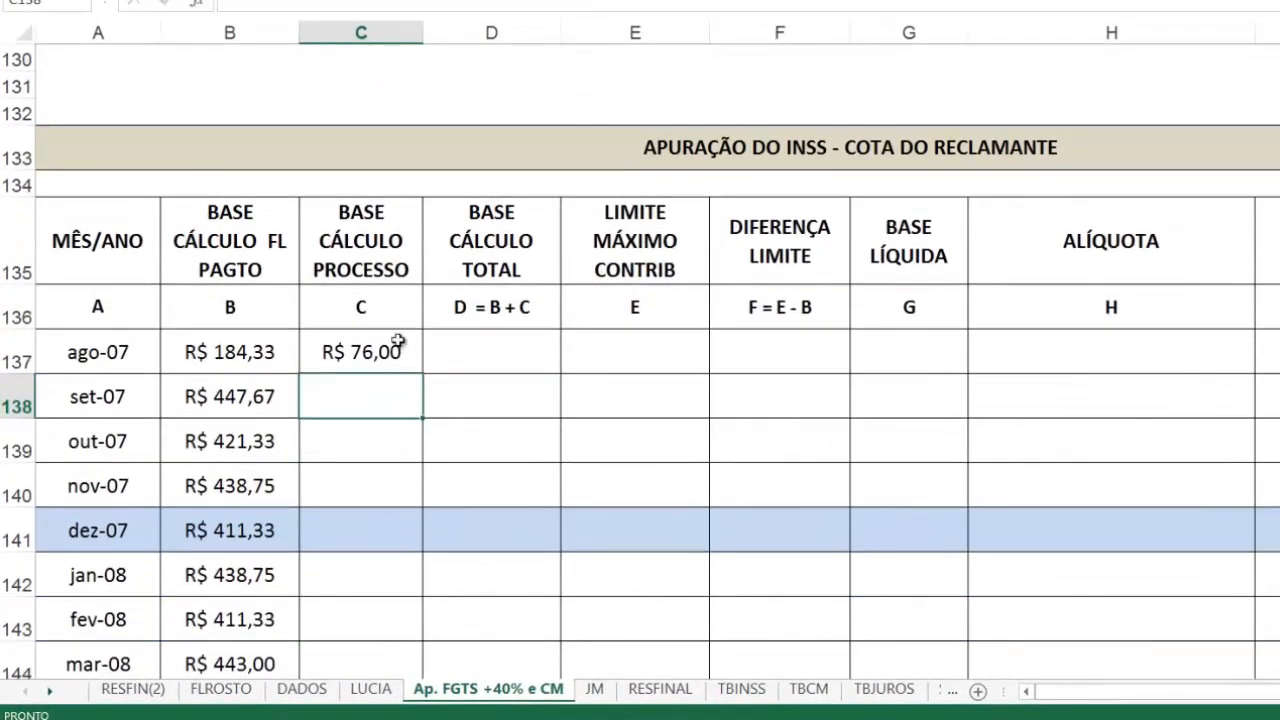
{"action": "left_click", "coordinate": [397, 342]}
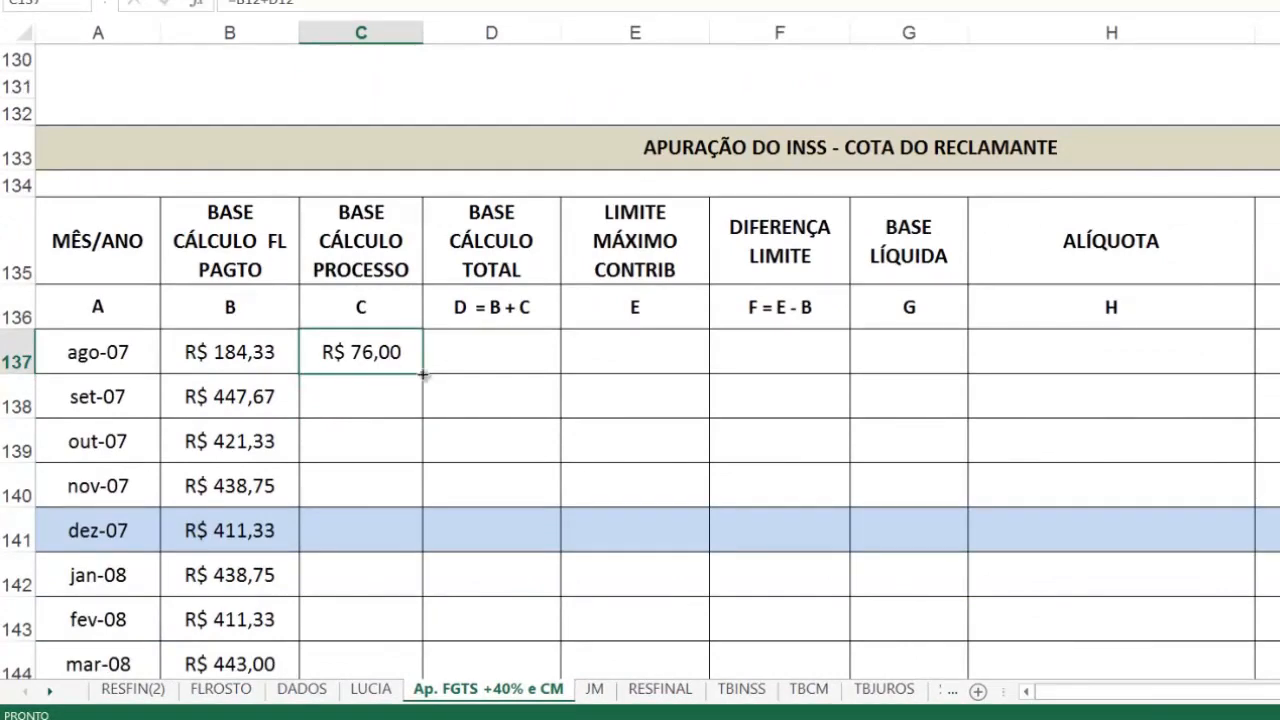
{"action": "left_click_drag", "start_coordinate": [423, 372], "coordinate": [403, 397]}
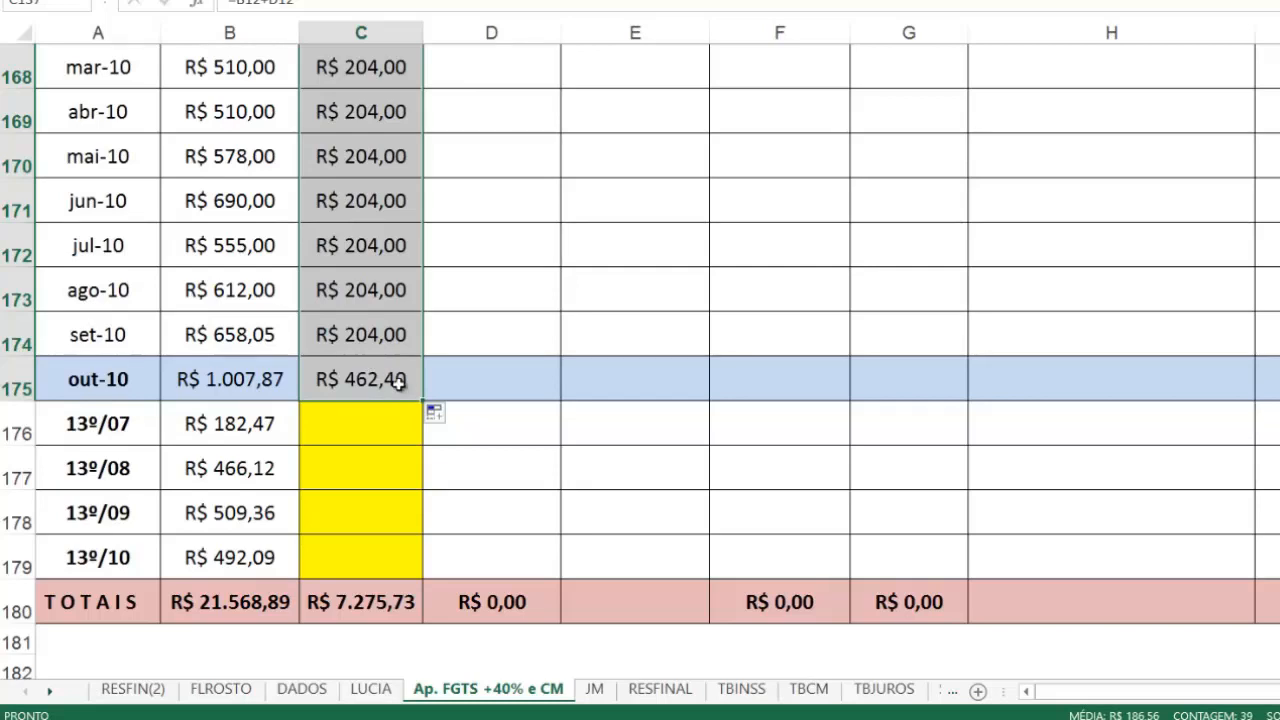
Step: Remove the indemnified vacation reference D50 from the out-10 formula in C175, leaving =B50
{"action": "left_click", "coordinate": [398, 383]}
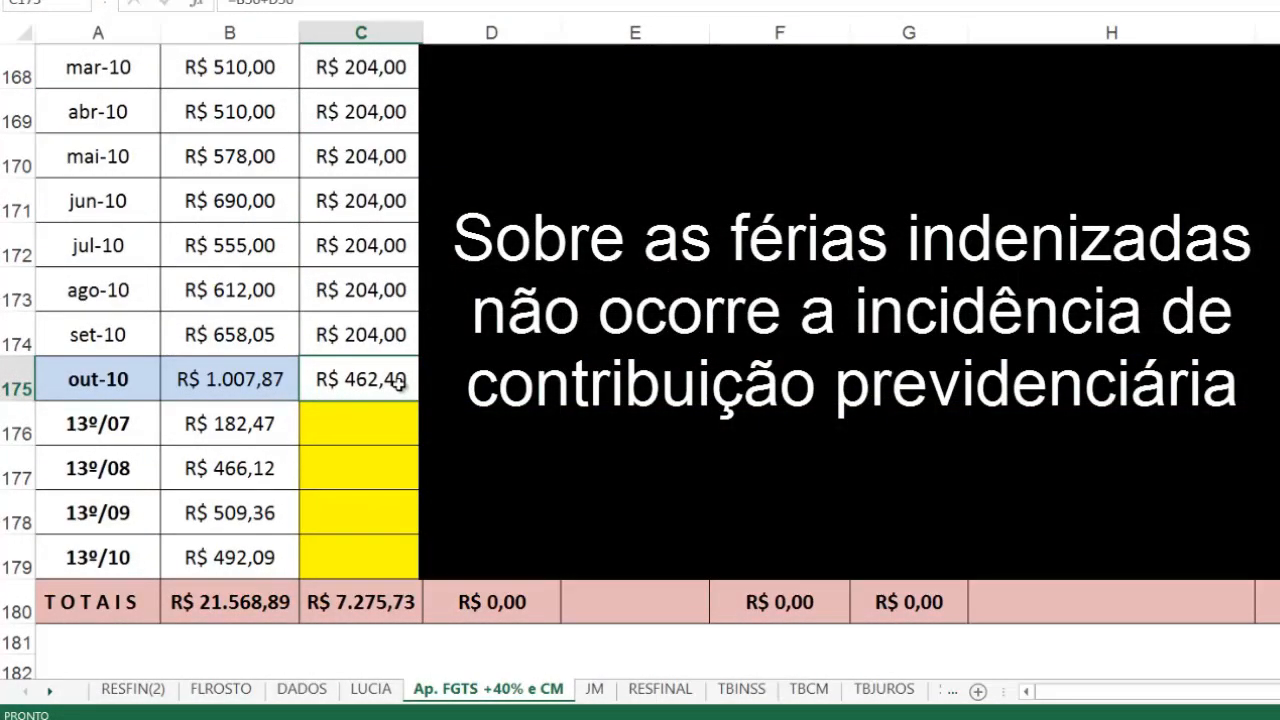
{"action": "double_click", "coordinate": [398, 383]}
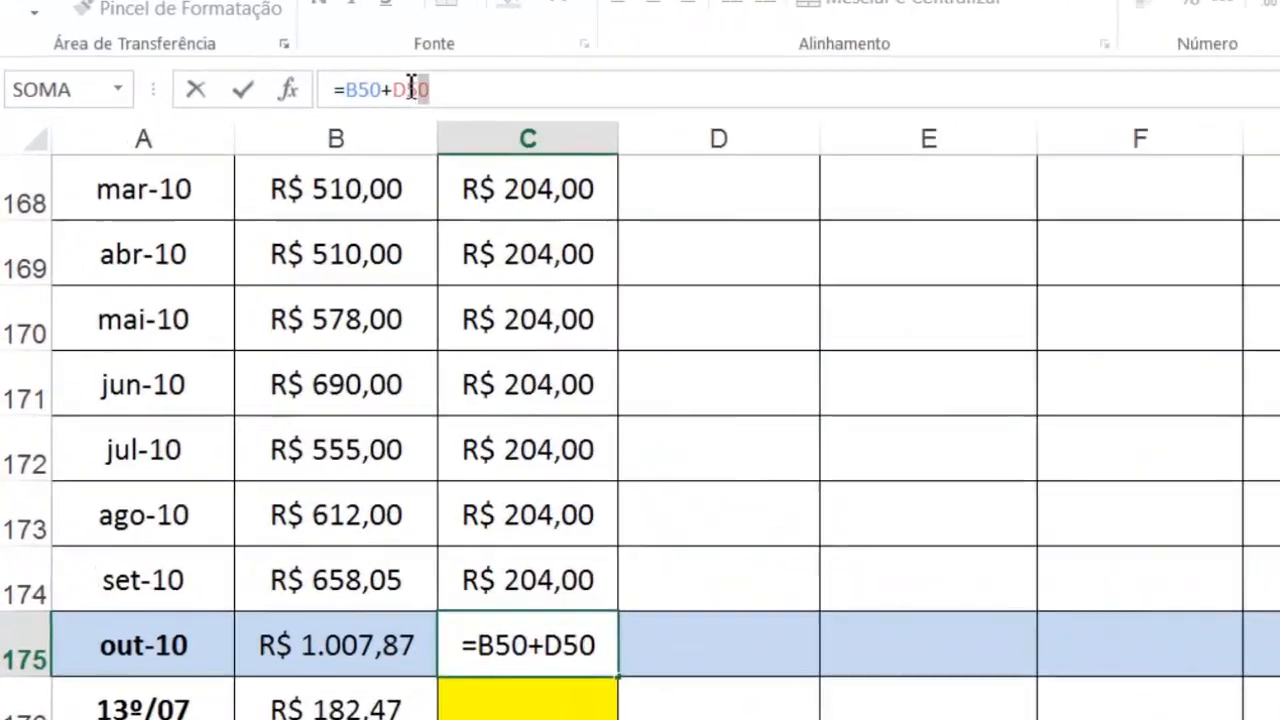
{"action": "left_click_drag", "start_coordinate": [411, 88], "coordinate": [389, 89]}
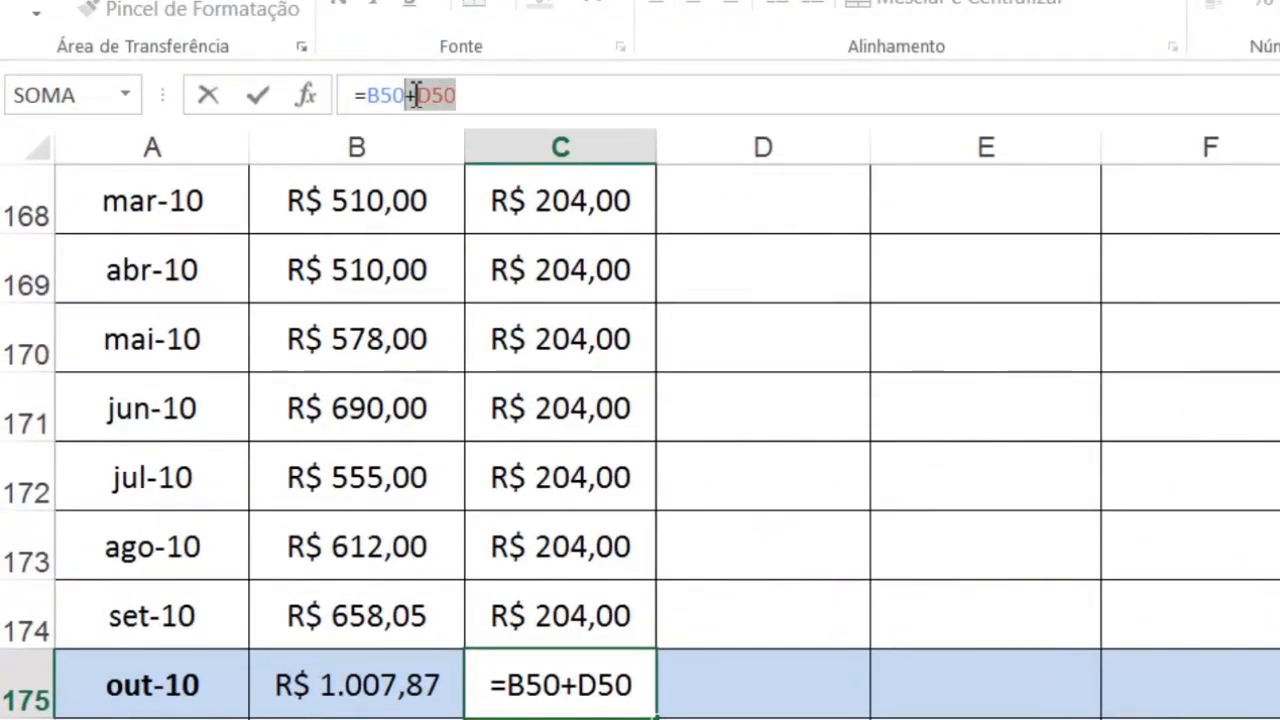
{"action": "key", "text": "BackSpace"}
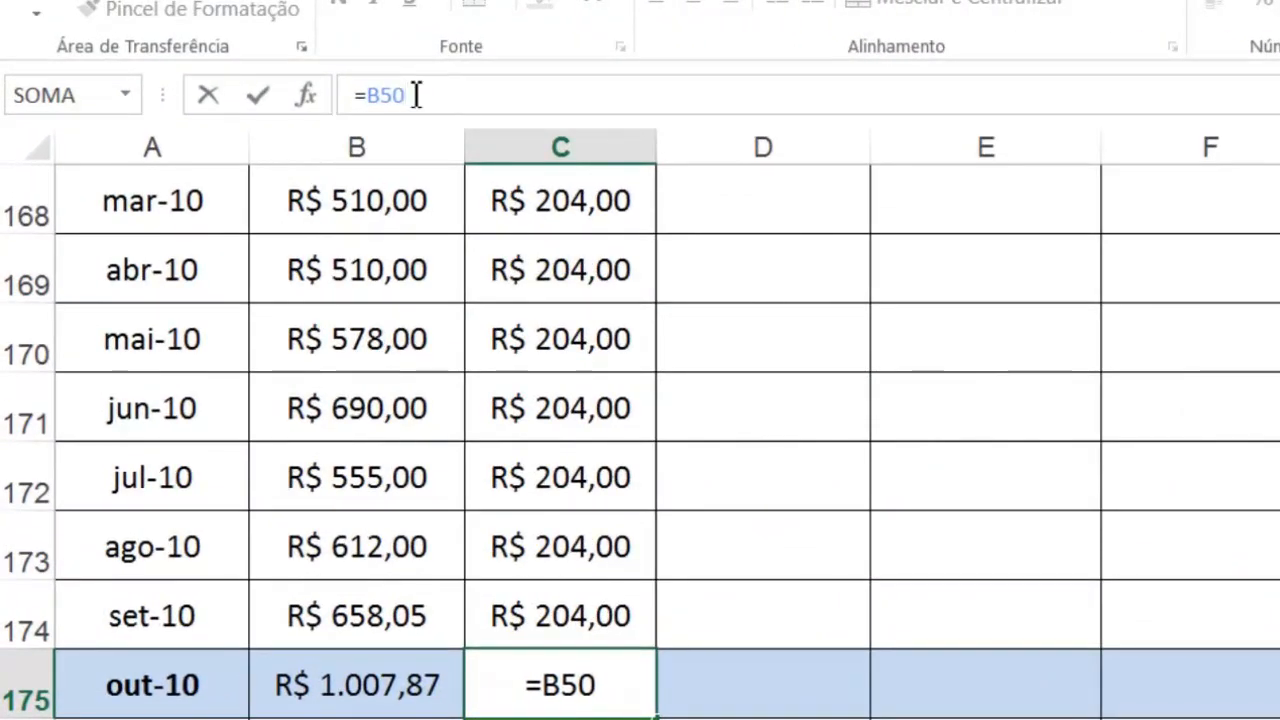
{"action": "key", "text": "Return"}
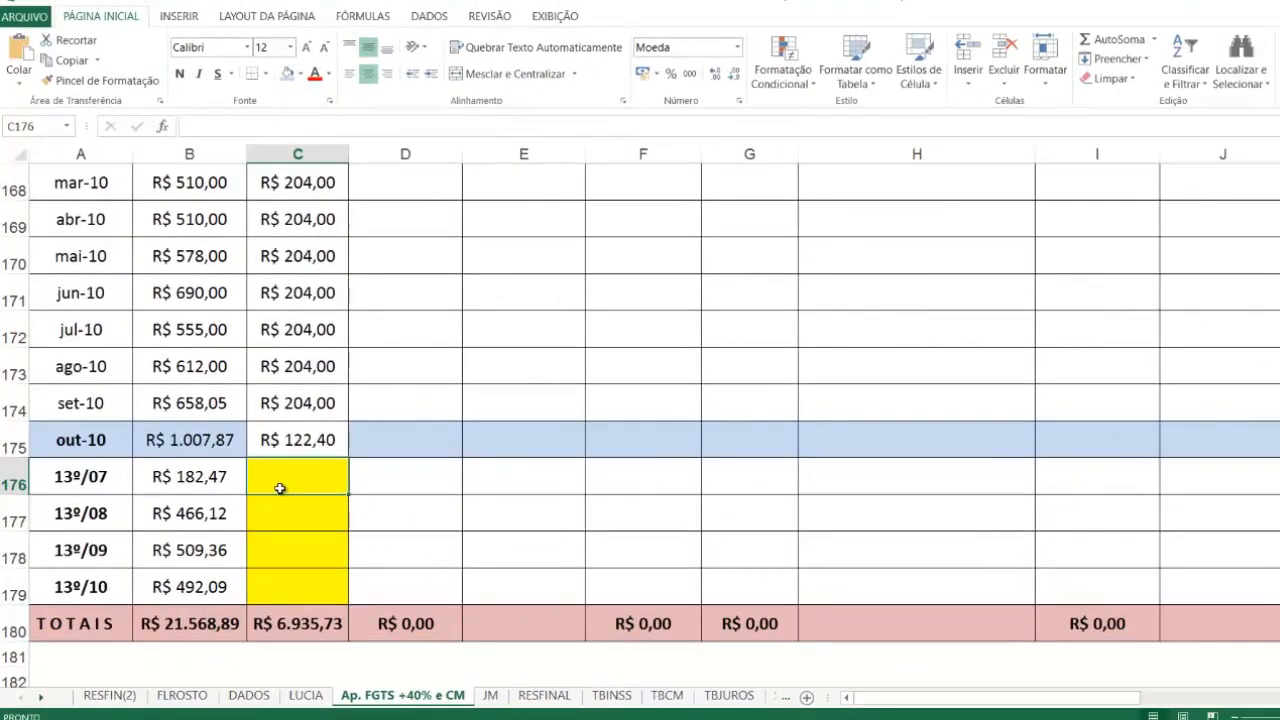
Step: Link the 13º/07 BASE CÁLCULO PROCESSO in C176 to the uncorrected dez-07 13º SALÁRIO value with =C16
{"action": "type", "text": "="}
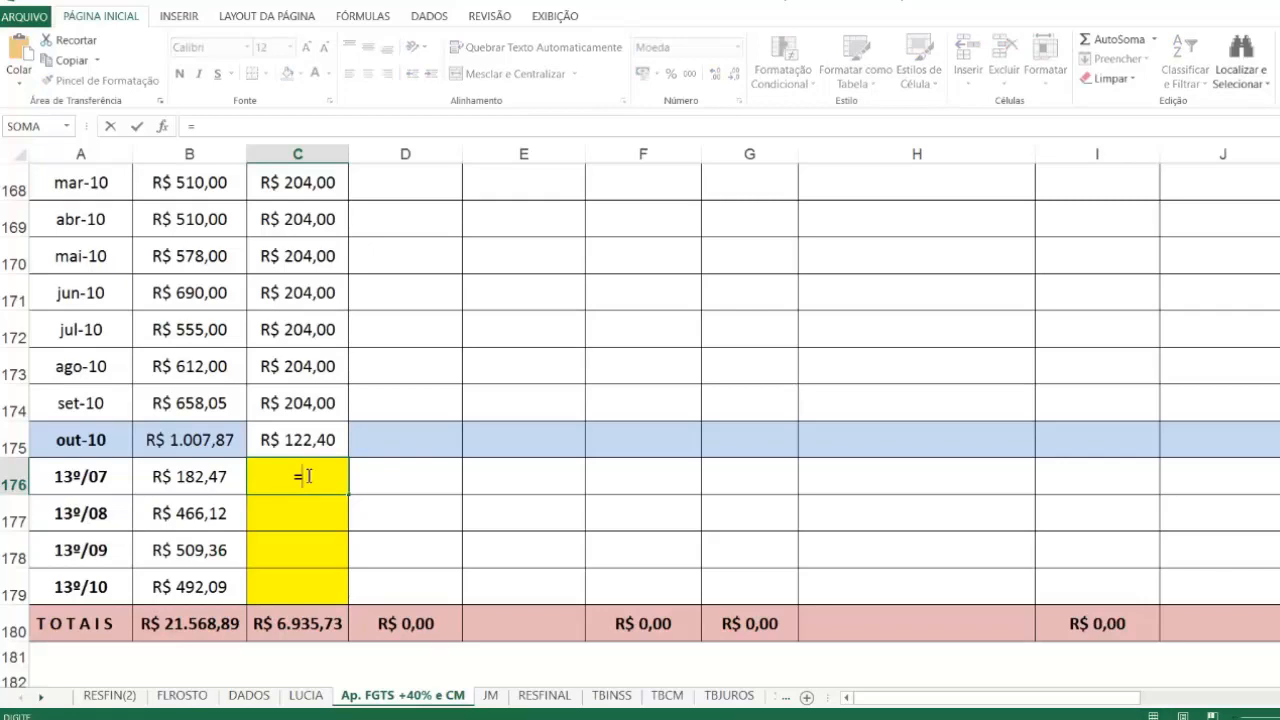
{"action": "scroll", "coordinate": [280, 445], "scroll_direction": "up", "scroll_amount": 9}
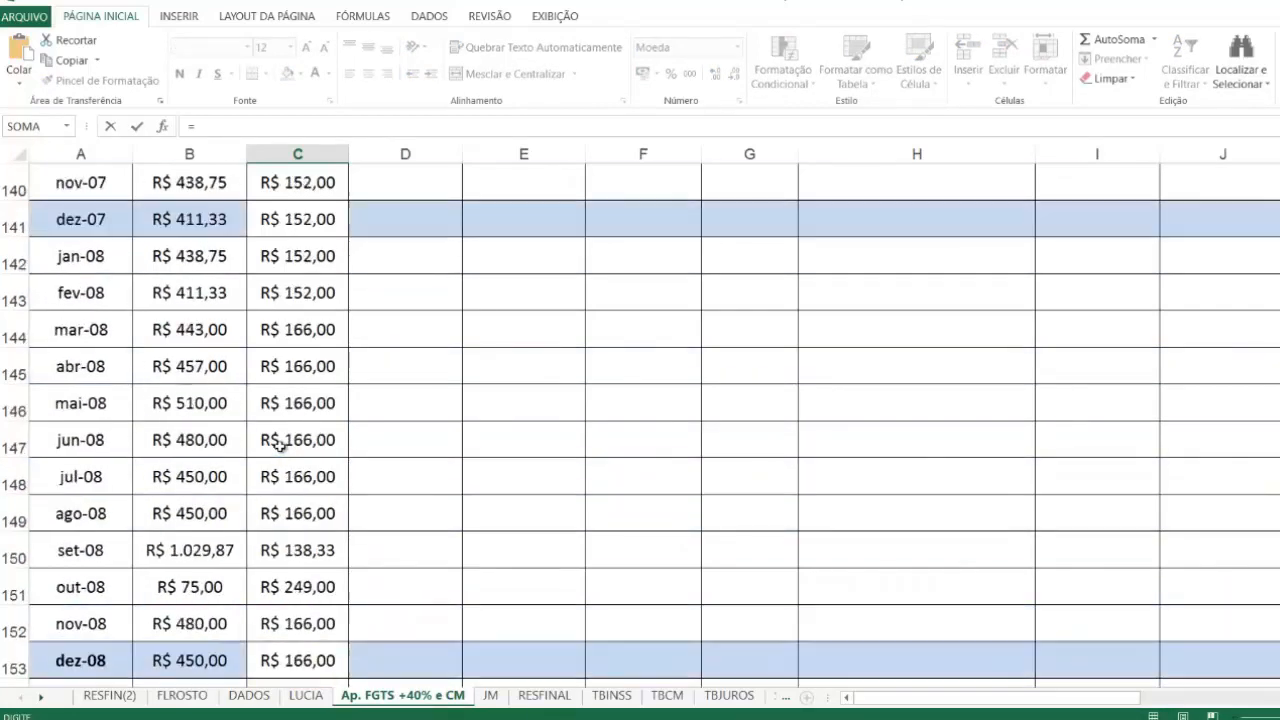
{"action": "scroll", "coordinate": [280, 447], "scroll_direction": "up", "scroll_amount": 20}
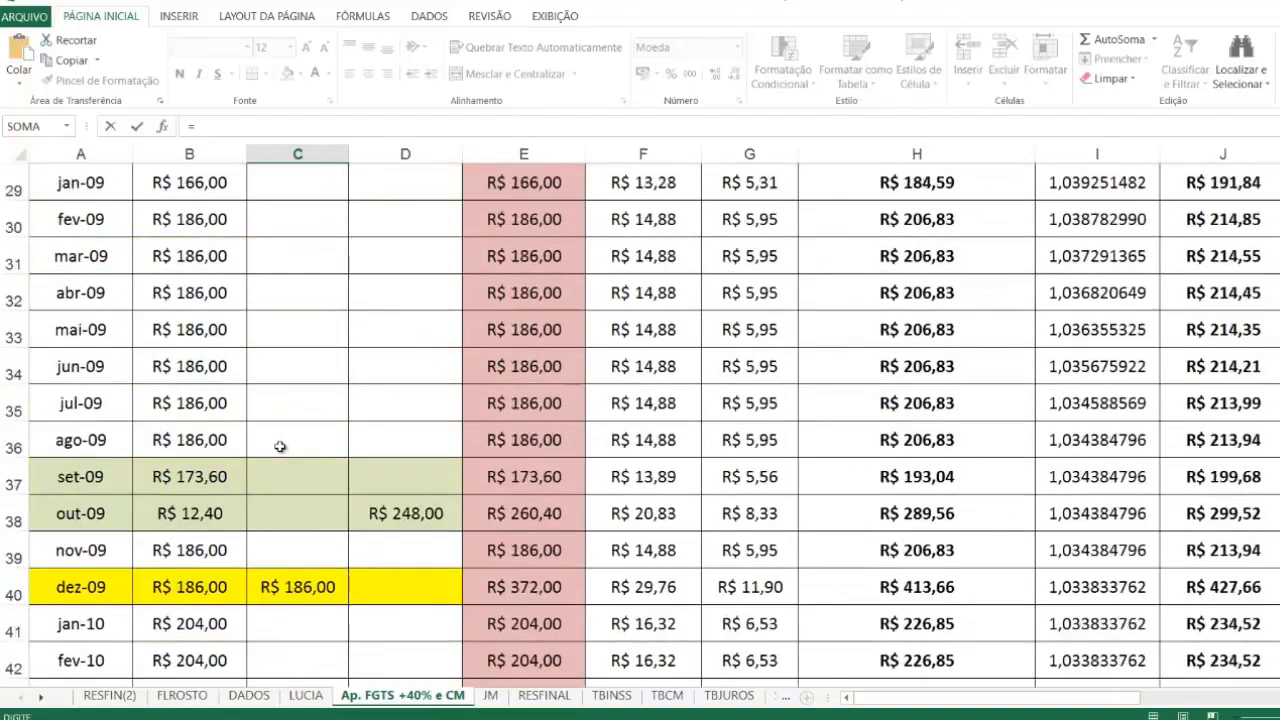
{"action": "scroll", "coordinate": [280, 447], "scroll_direction": "up", "scroll_amount": 8}
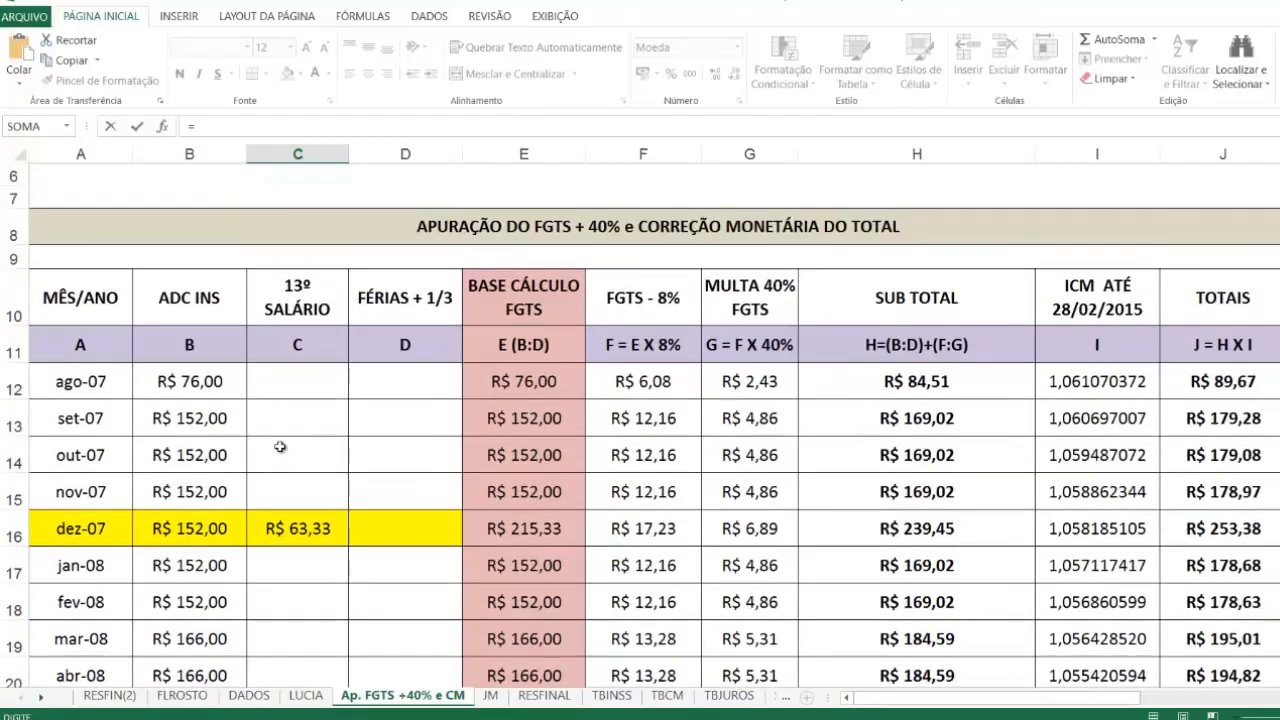
{"action": "scroll", "coordinate": [280, 447], "scroll_direction": "down", "scroll_amount": 2}
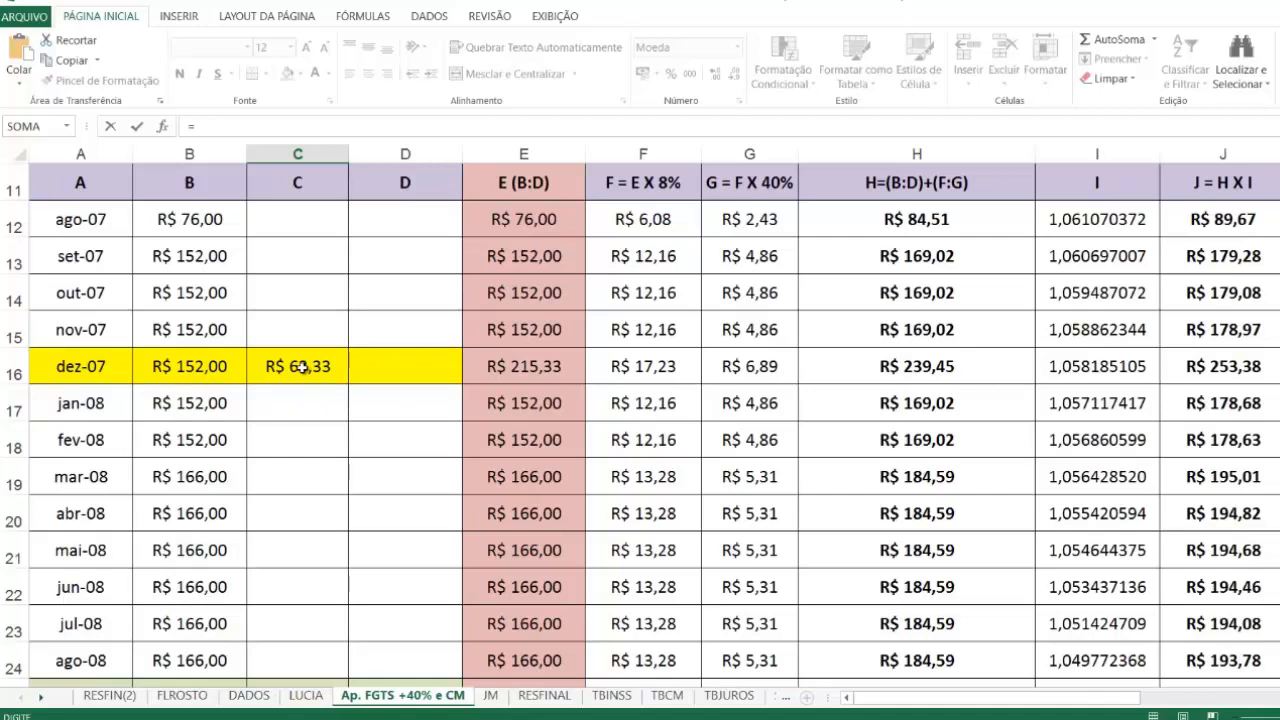
{"action": "left_click", "coordinate": [300, 367]}
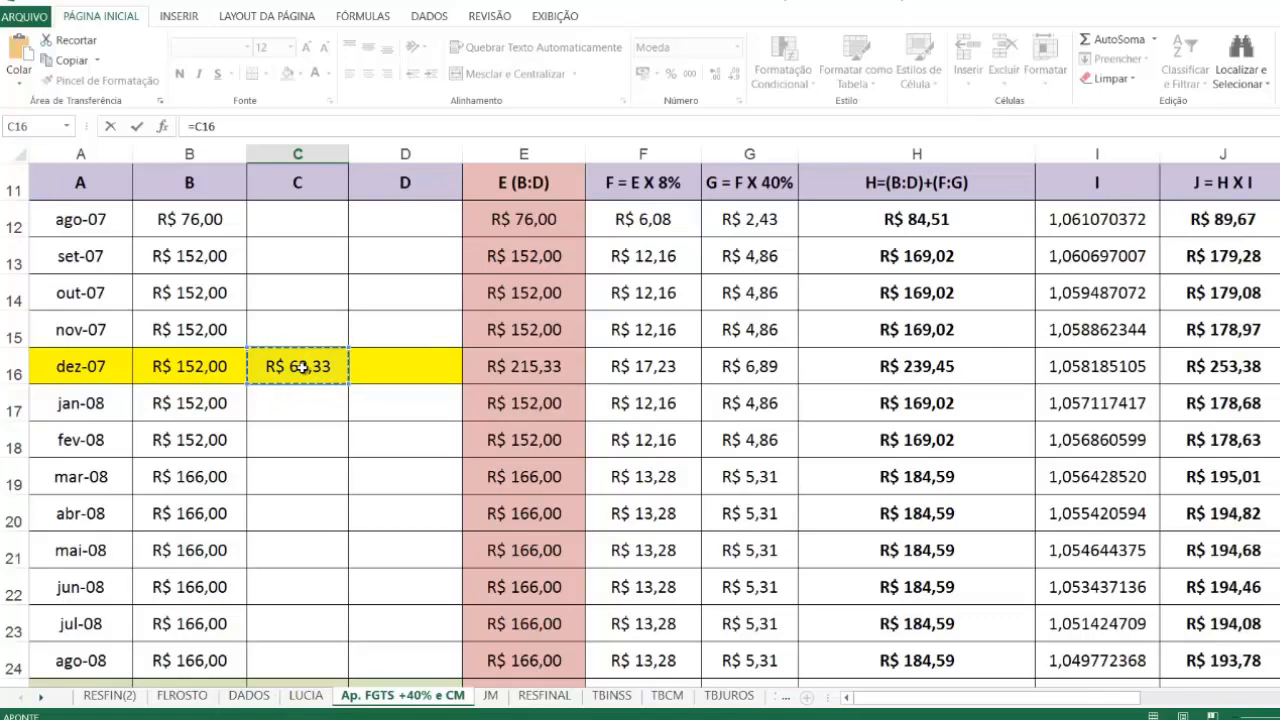
{"action": "key", "text": "Return"}
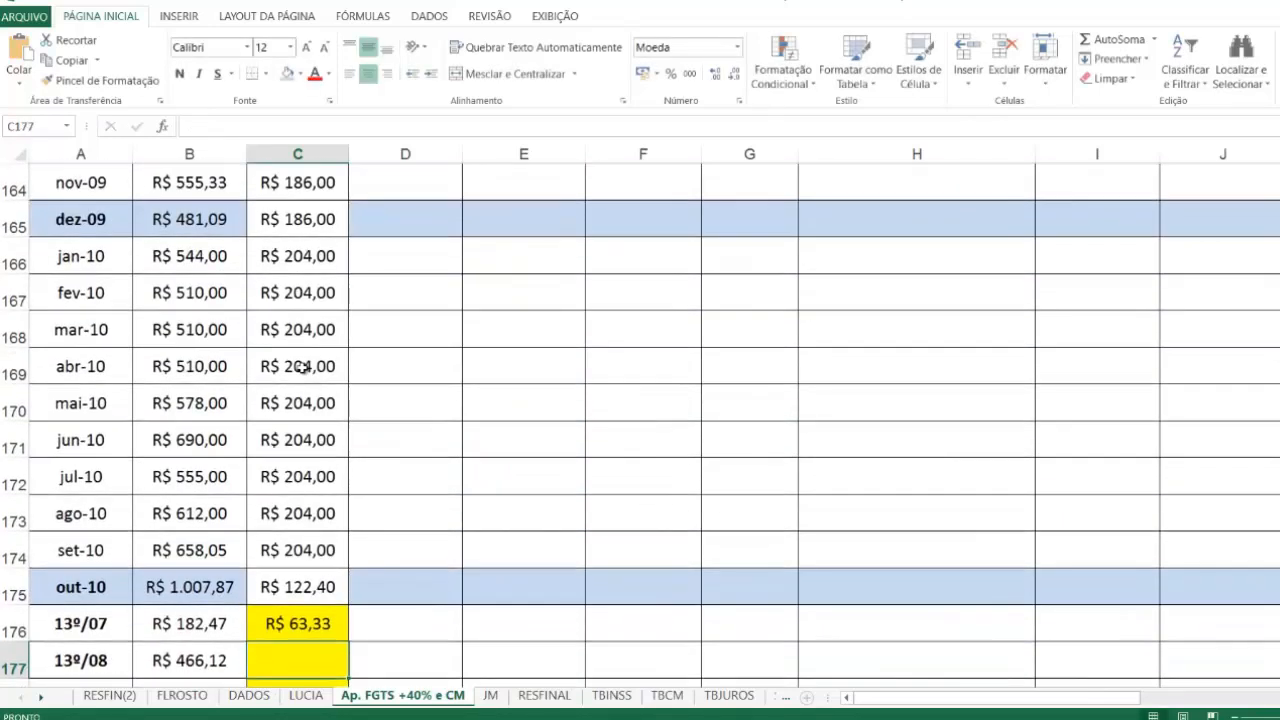
Step: Link the 13º/08 BASE CÁLCULO PROCESSO in C177 to the dez-08 13º SALÁRIO value in the uncorrected FGTS table
{"action": "type", "text": "="}
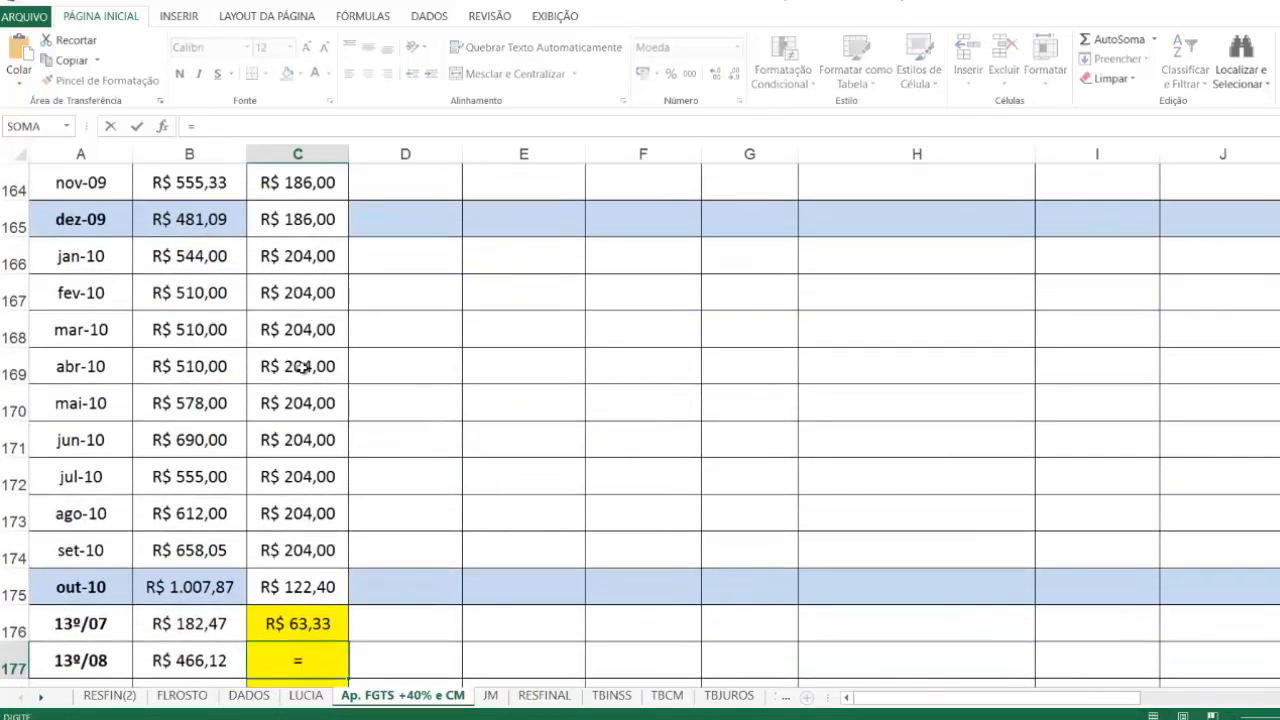
{"action": "scroll", "coordinate": [300, 367], "scroll_direction": "up", "scroll_amount": 20}
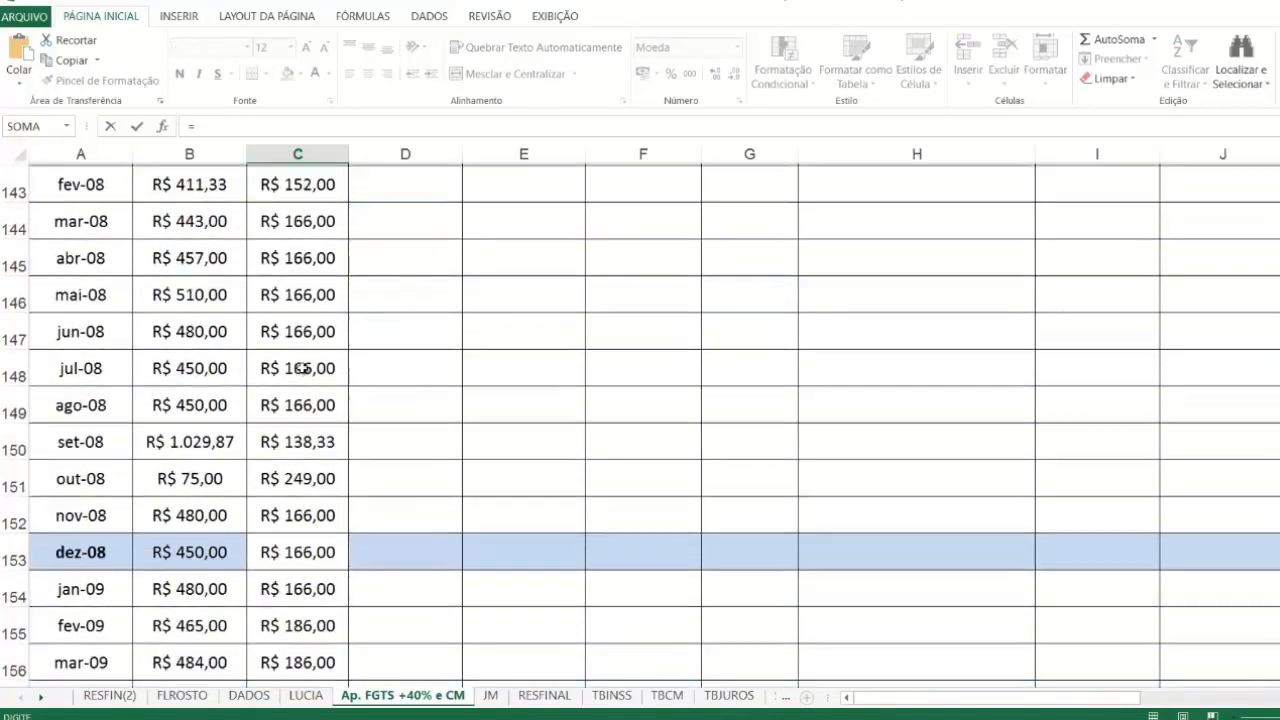
{"action": "left_click", "coordinate": [305, 291]}
{"action": "key", "text": "Return"}
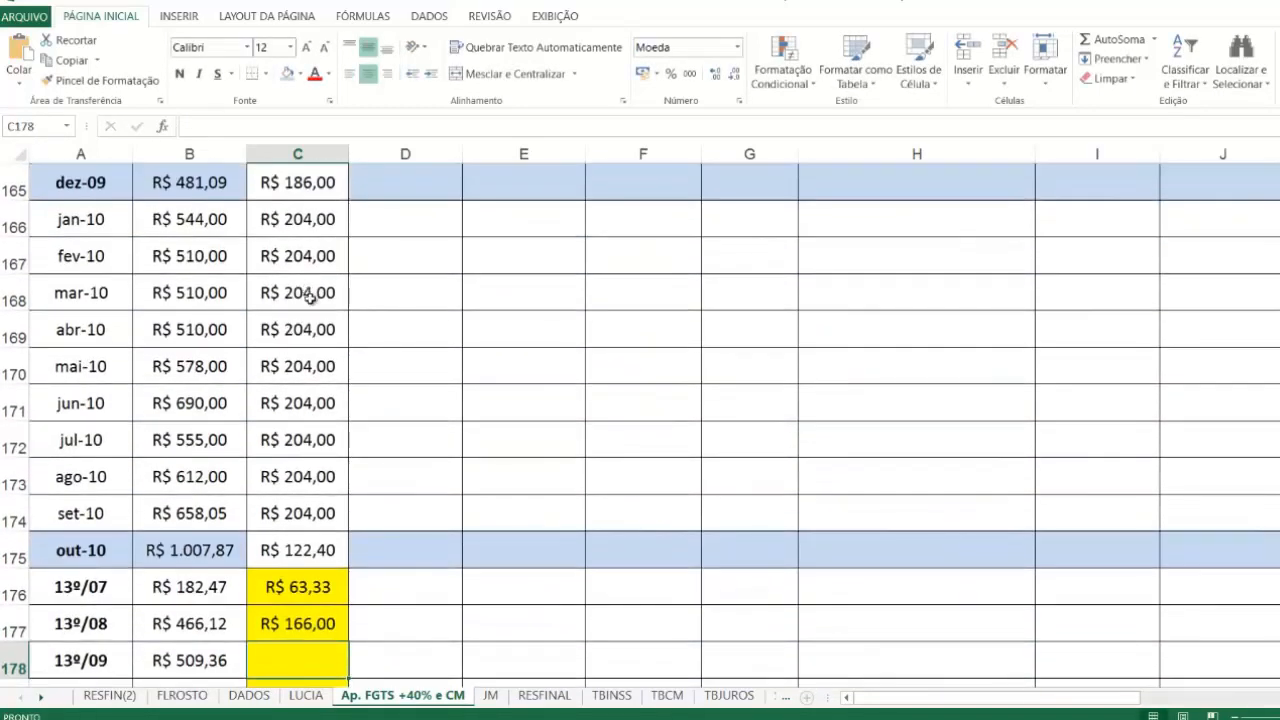
Step: Link the 13º/09 BASE CÁLCULO PROCESSO in C178 to the uncorrected dez-09 13º SALÁRIO value with =C40
{"action": "type", "text": "="}
{"action": "scroll", "coordinate": [310, 296], "scroll_direction": "up", "scroll_amount": 7}
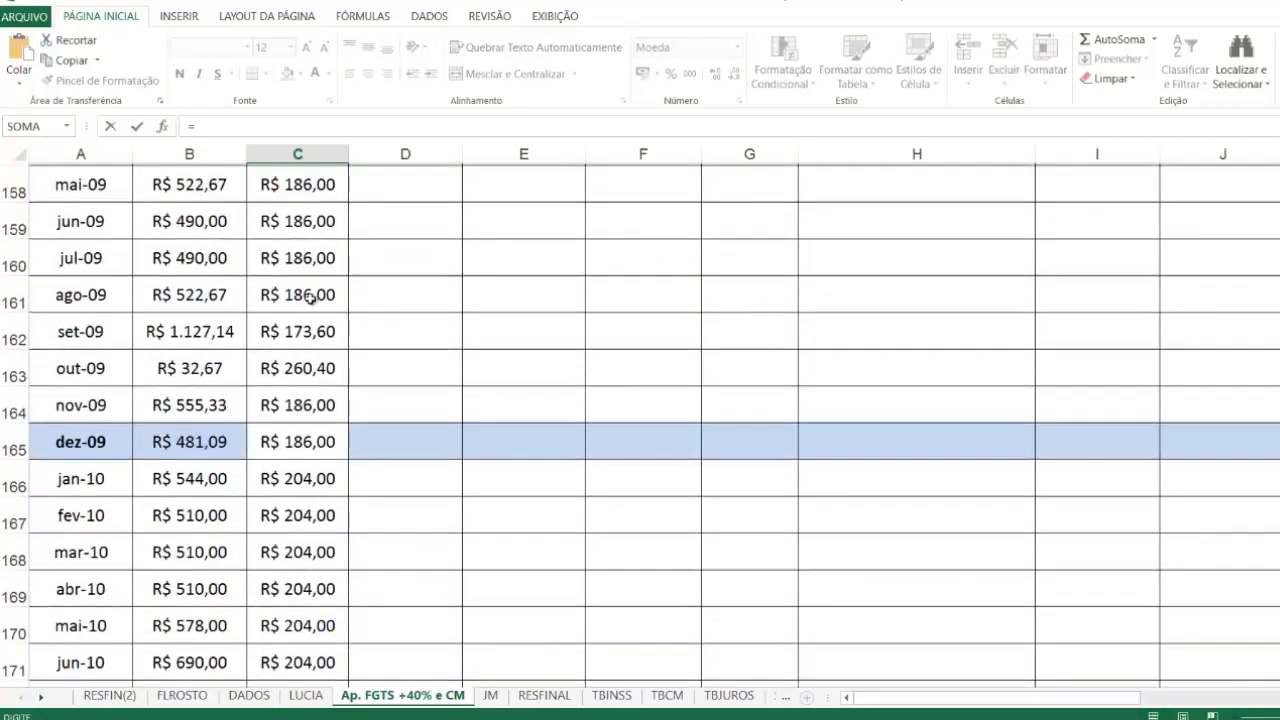
{"action": "scroll", "coordinate": [310, 296], "scroll_direction": "up", "scroll_amount": 11}
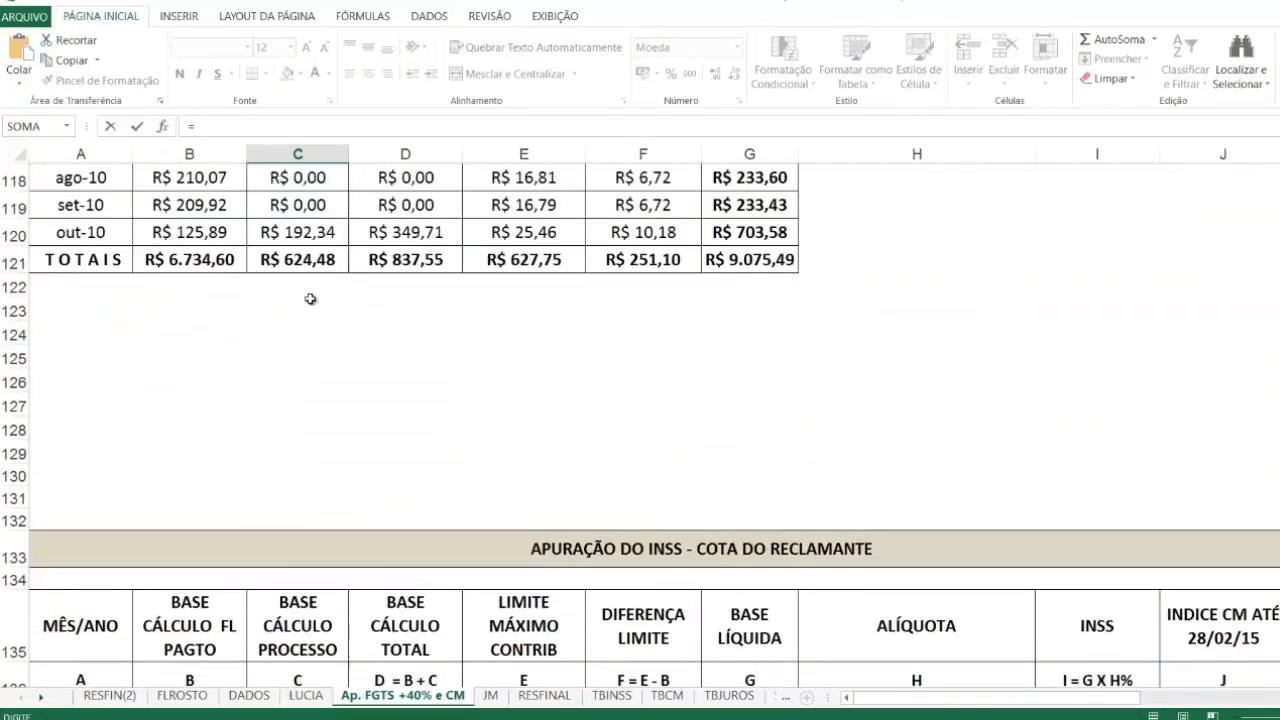
{"action": "scroll", "coordinate": [310, 296], "scroll_direction": "up", "scroll_amount": 14}
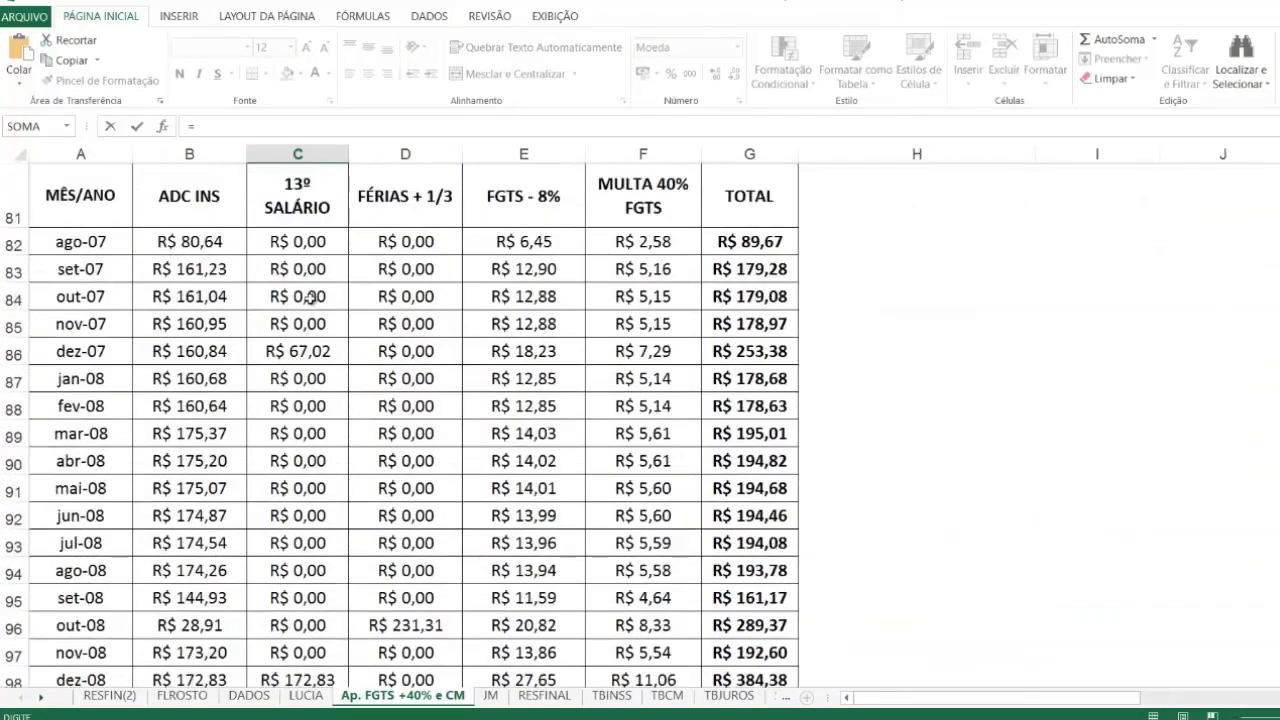
{"action": "scroll", "coordinate": [310, 298], "scroll_direction": "up", "scroll_amount": 4}
{"action": "scroll", "coordinate": [310, 298], "scroll_direction": "up", "scroll_amount": 6}
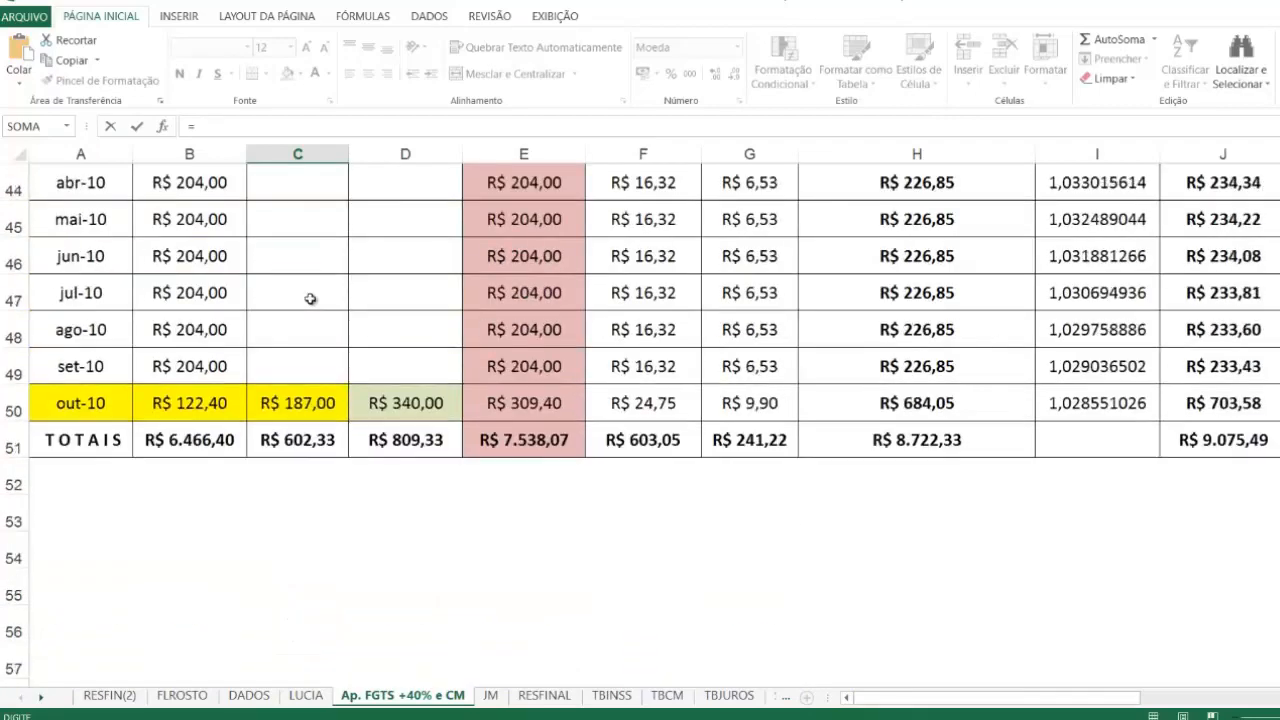
{"action": "left_click", "coordinate": [295, 330]}
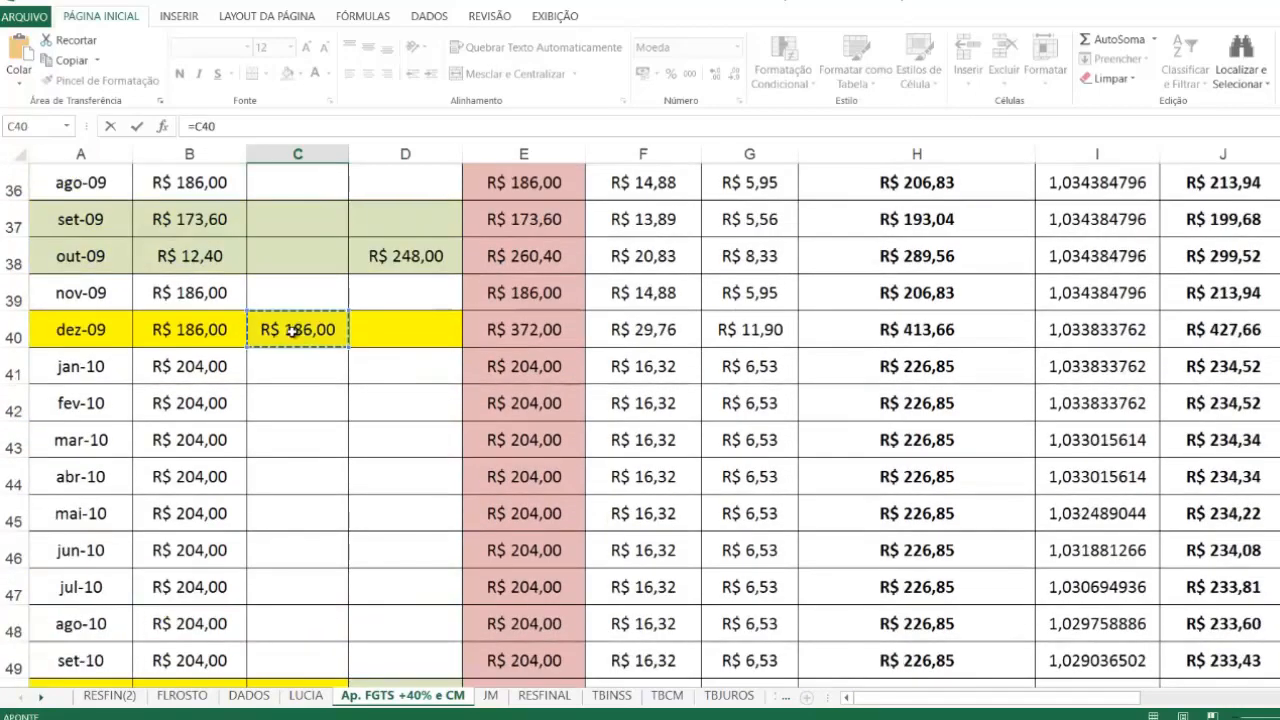
{"action": "key", "text": "Escape"}
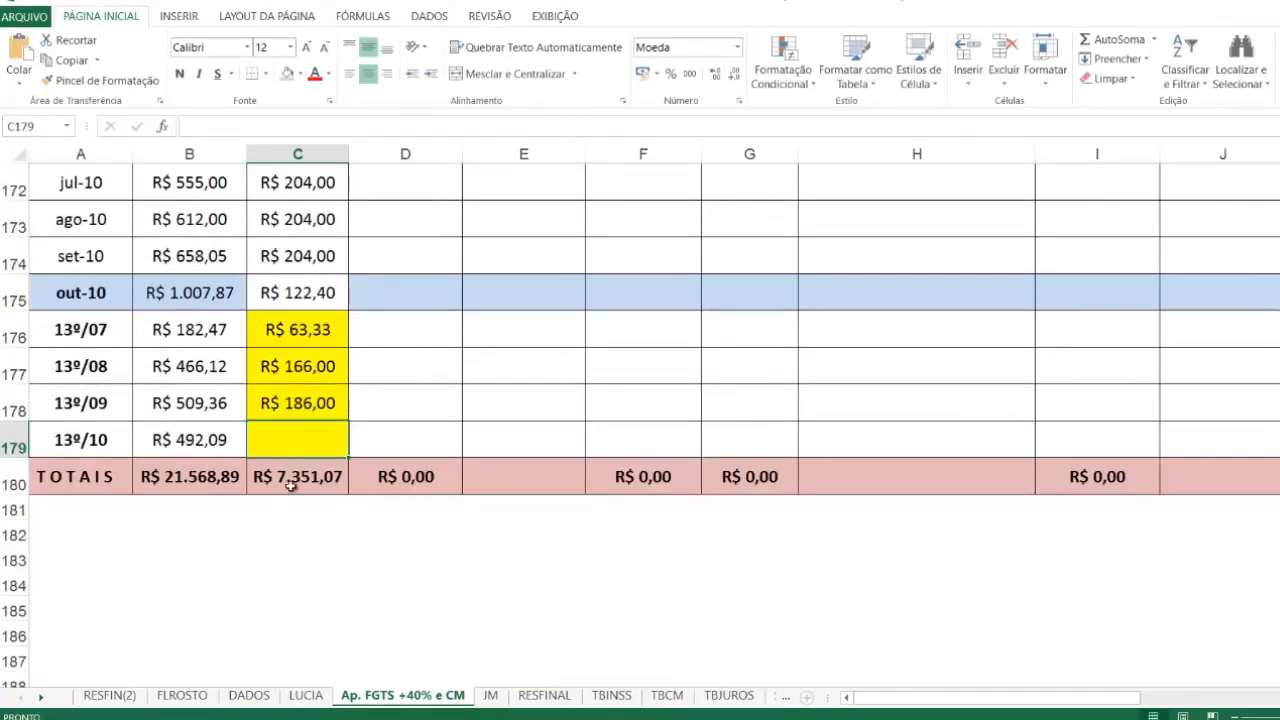
Step: Link the 13º/10 BASE CÁLCULO PROCESSO in C179 to the uncorrected out-10 13º SALÁRIO value with =C50
{"action": "type", "text": "="}
{"action": "scroll", "coordinate": [294, 433], "scroll_direction": "up", "scroll_amount": 9}
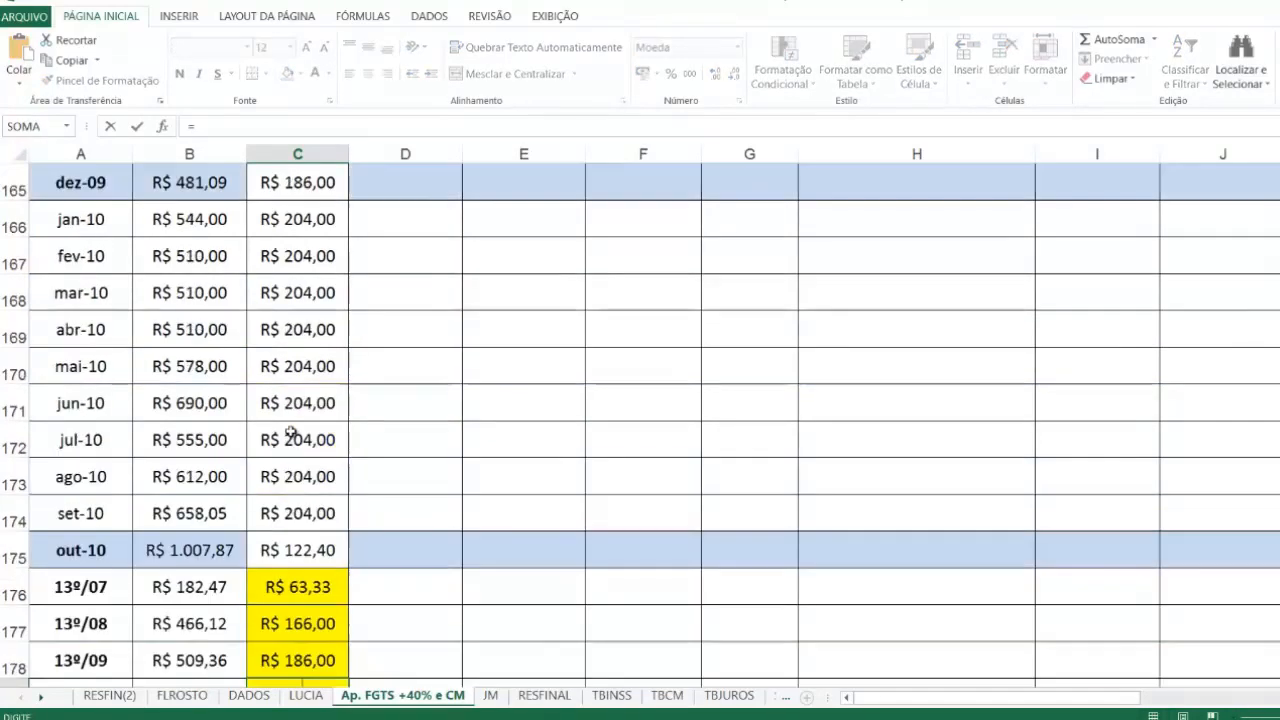
{"action": "scroll", "coordinate": [290, 432], "scroll_direction": "up", "scroll_amount": 13}
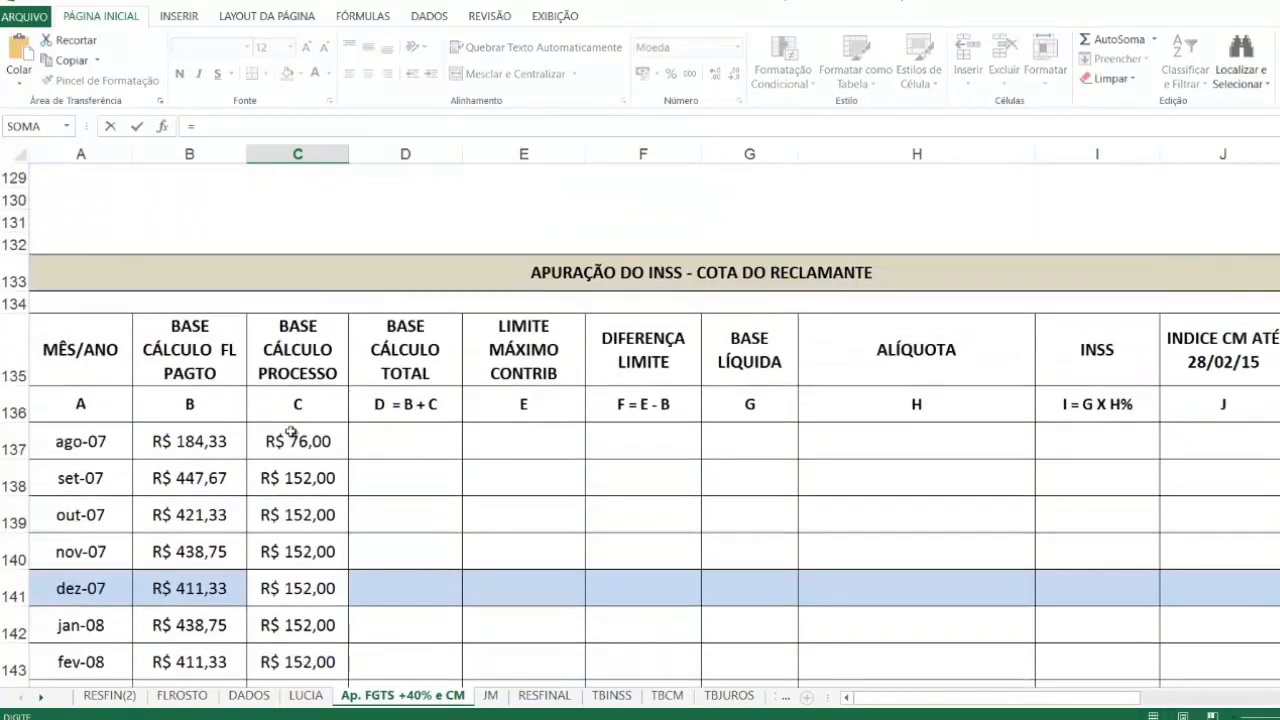
{"action": "scroll", "coordinate": [290, 431], "scroll_direction": "up", "scroll_amount": 15}
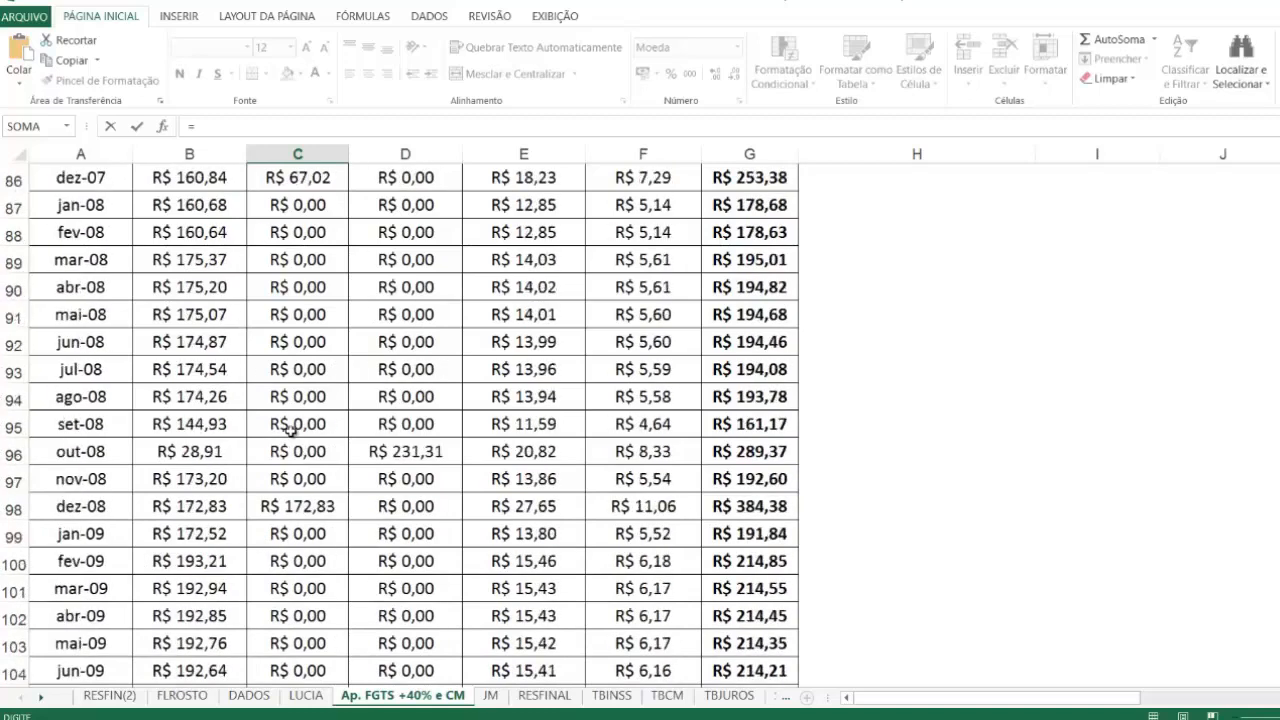
{"action": "scroll", "coordinate": [290, 431], "scroll_direction": "up", "scroll_amount": 6}
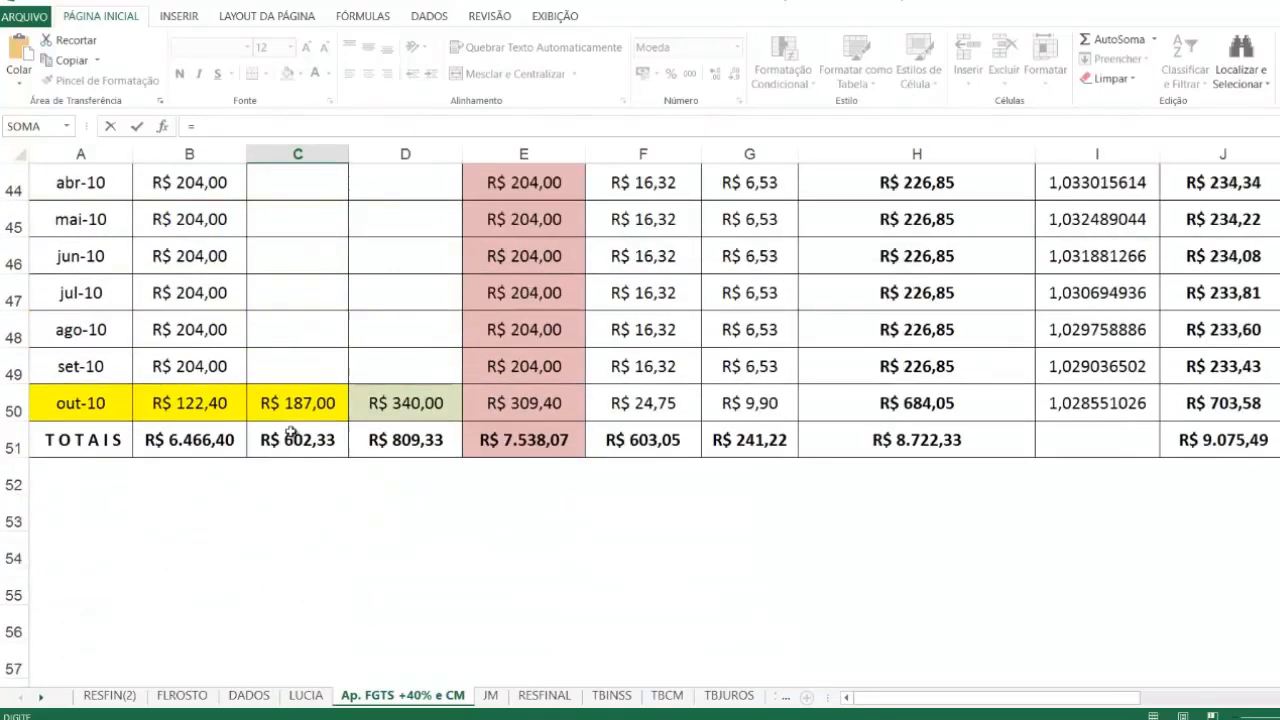
{"action": "left_click", "coordinate": [297, 403]}
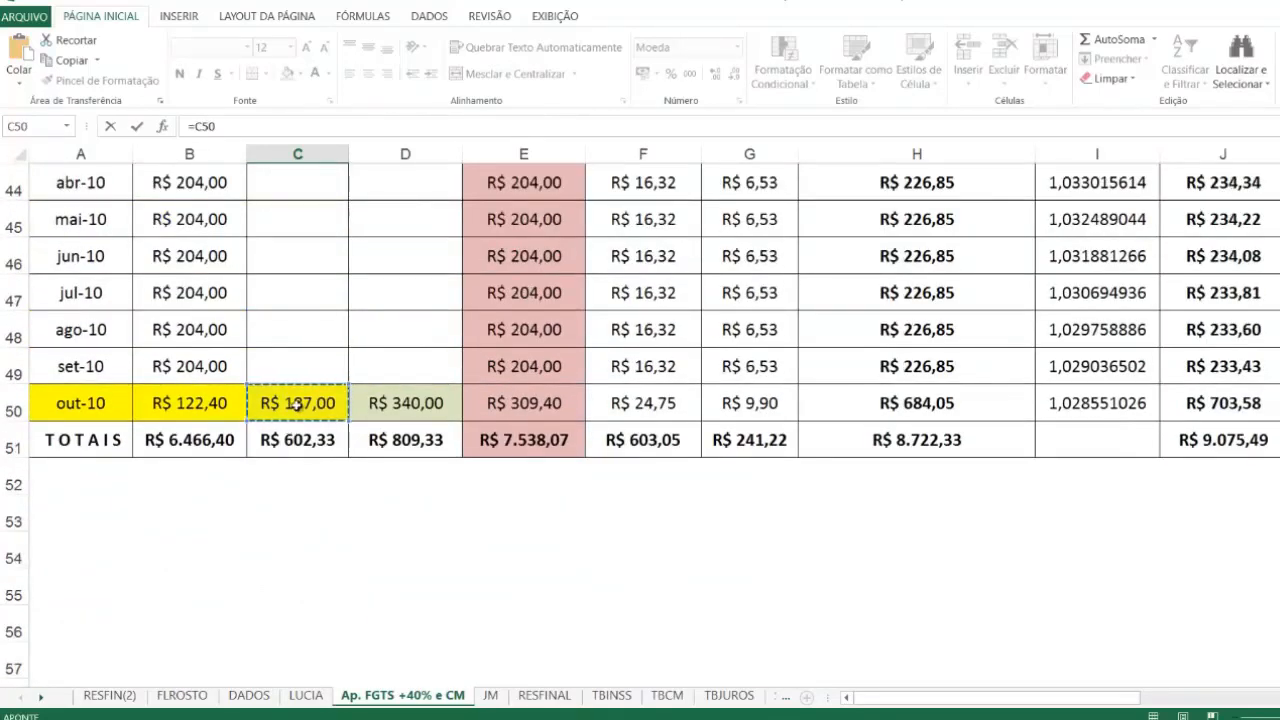
{"action": "key", "text": "Return"}
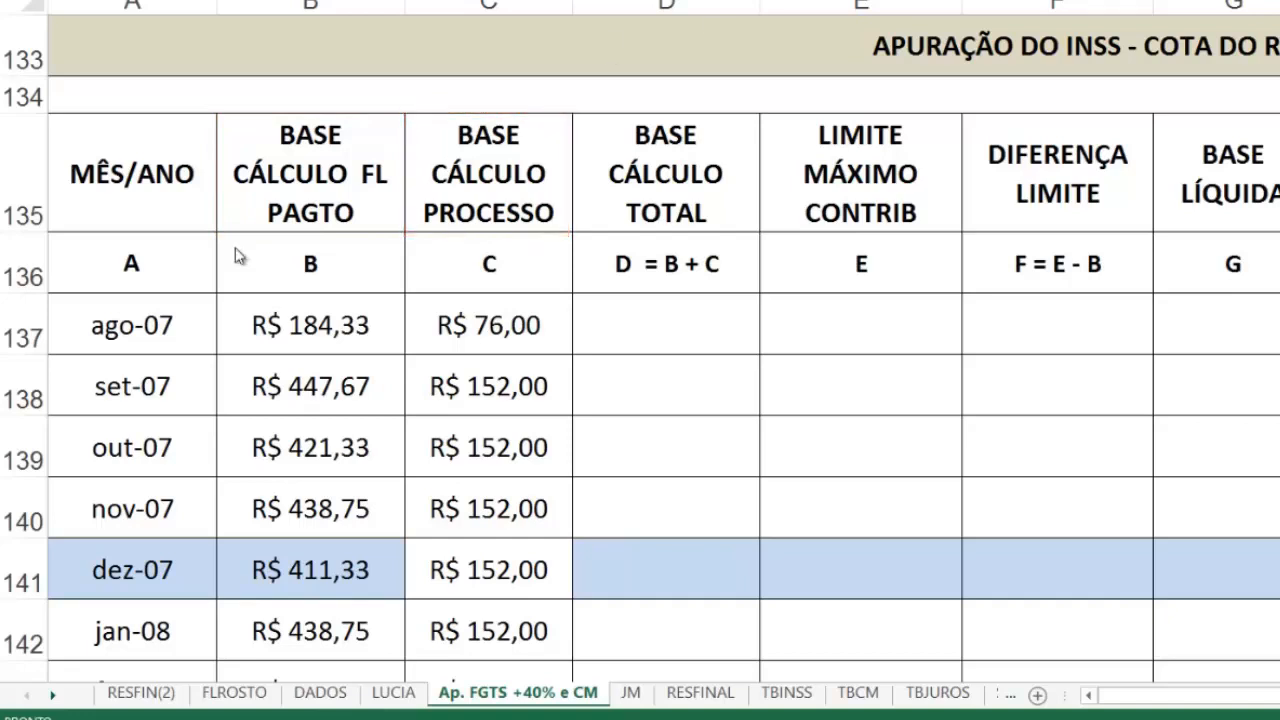
Step: Enter =B137+C137 in D137 as the ago-07 BASE CÁLCULO TOTAL
{"action": "left_click", "coordinate": [314, 327]}
{"action": "left_click", "coordinate": [645, 333]}
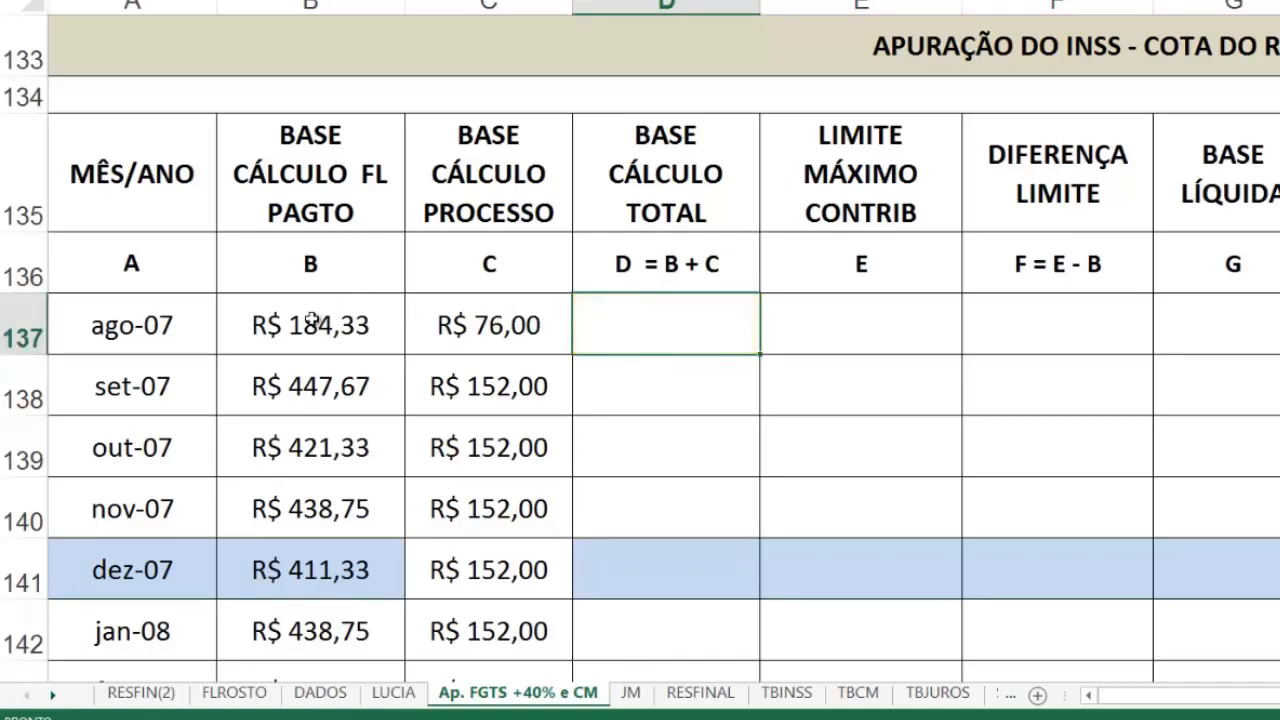
{"action": "left_click", "coordinate": [312, 318], "text": "shift"}
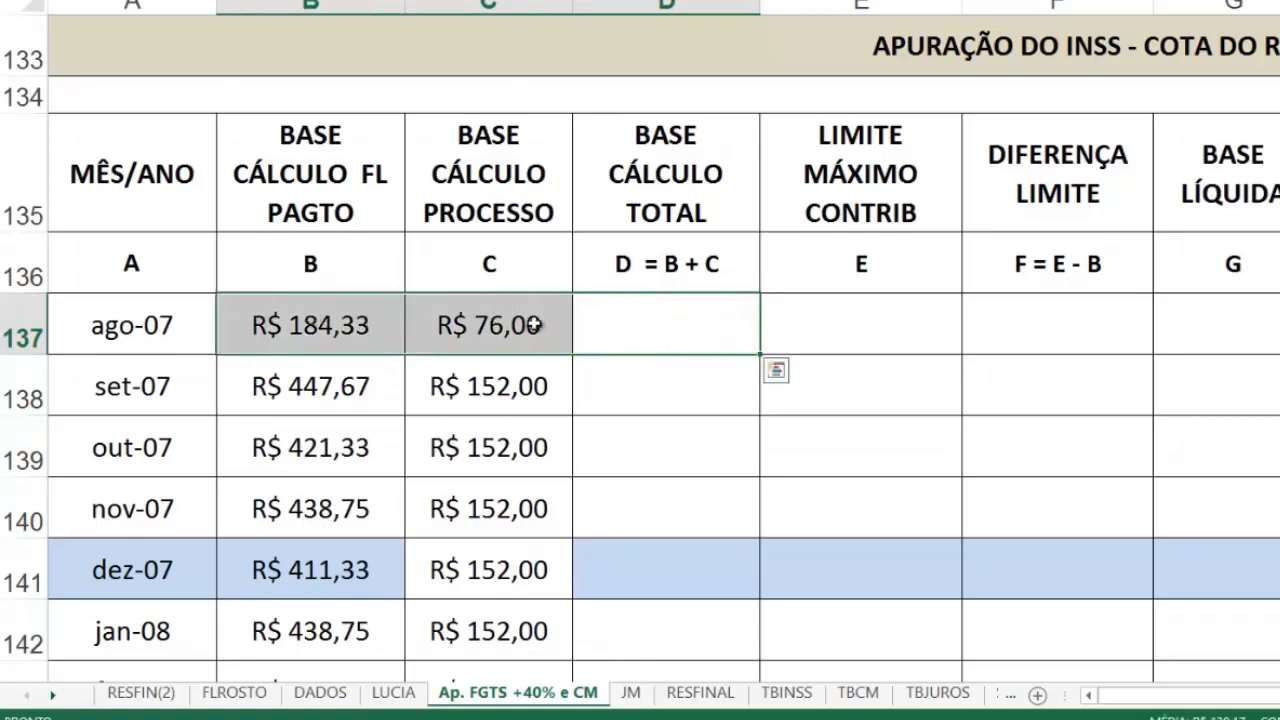
{"action": "left_click", "coordinate": [352, 321]}
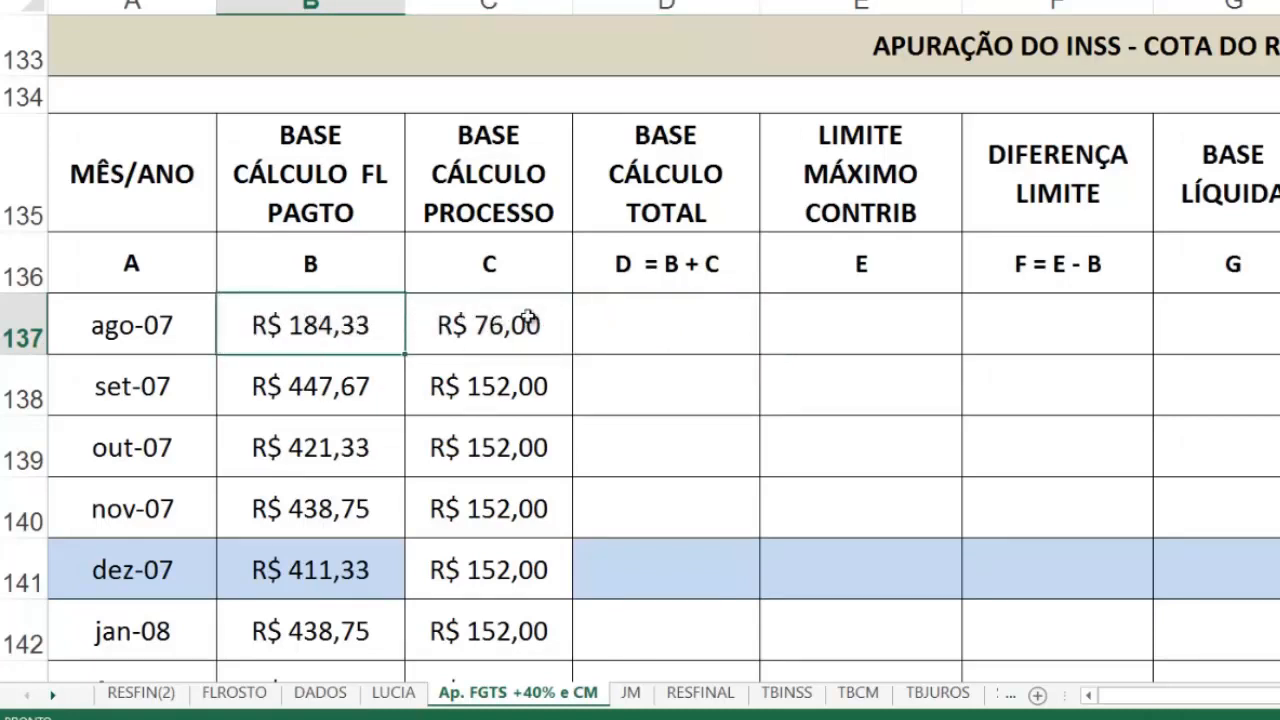
{"action": "left_click", "coordinate": [686, 350]}
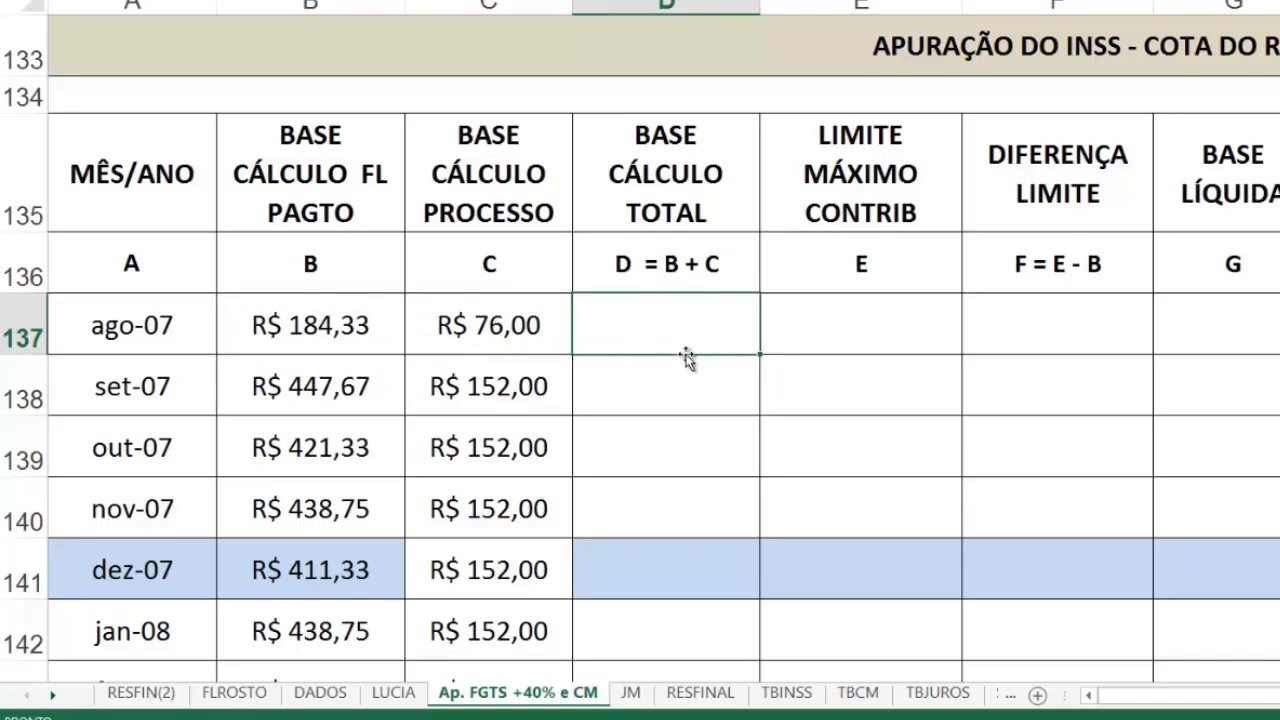
{"action": "type", "text": "="}
{"action": "left_click", "coordinate": [320, 328]}
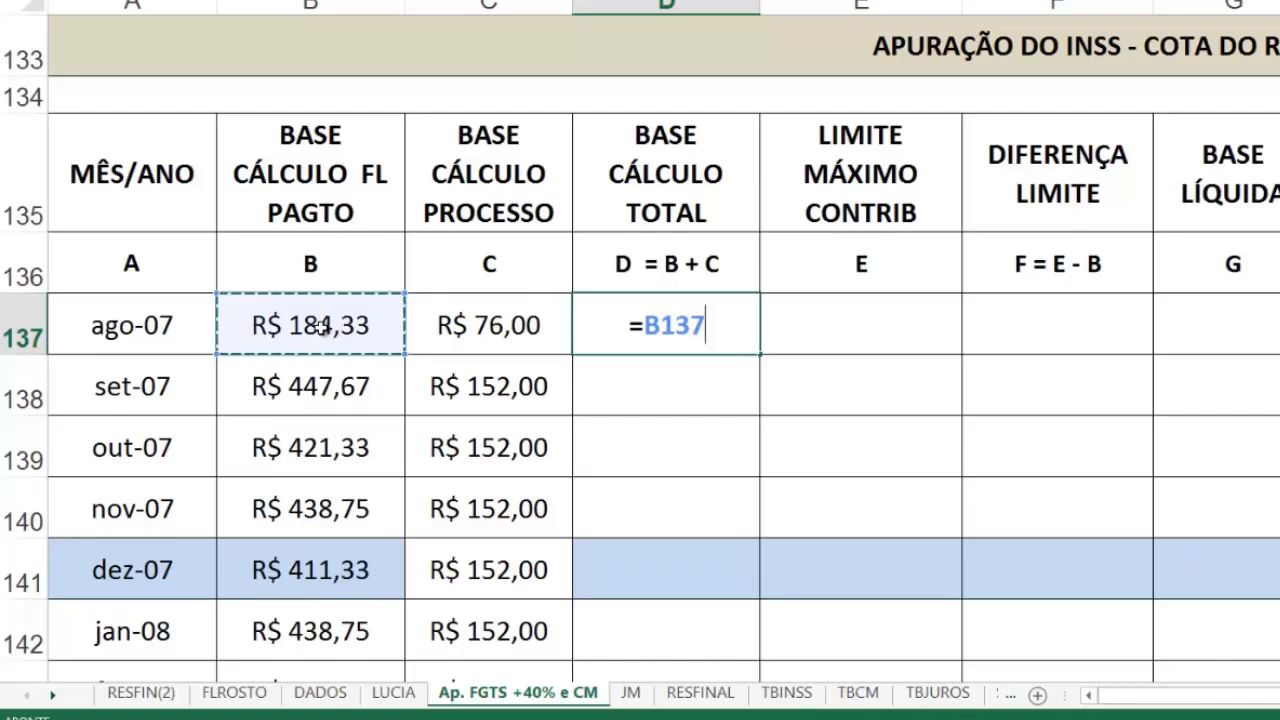
{"action": "type", "text": "+"}
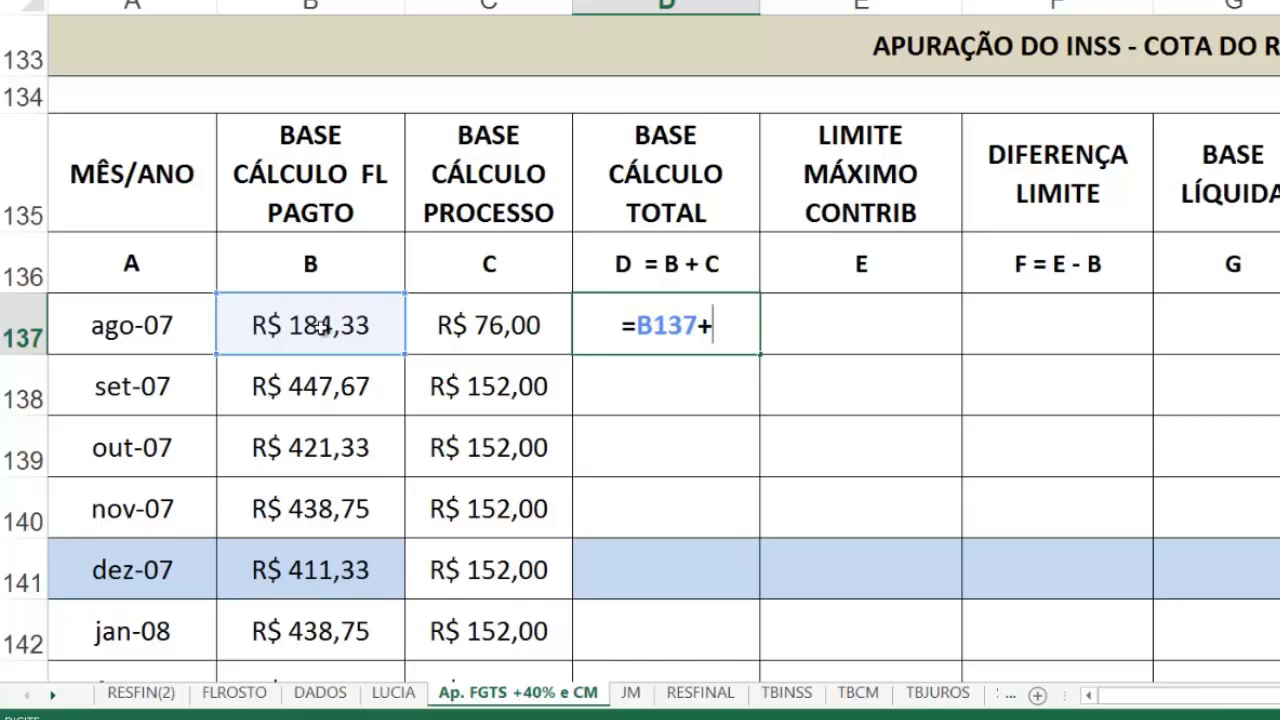
{"action": "left_click", "coordinate": [482, 328]}
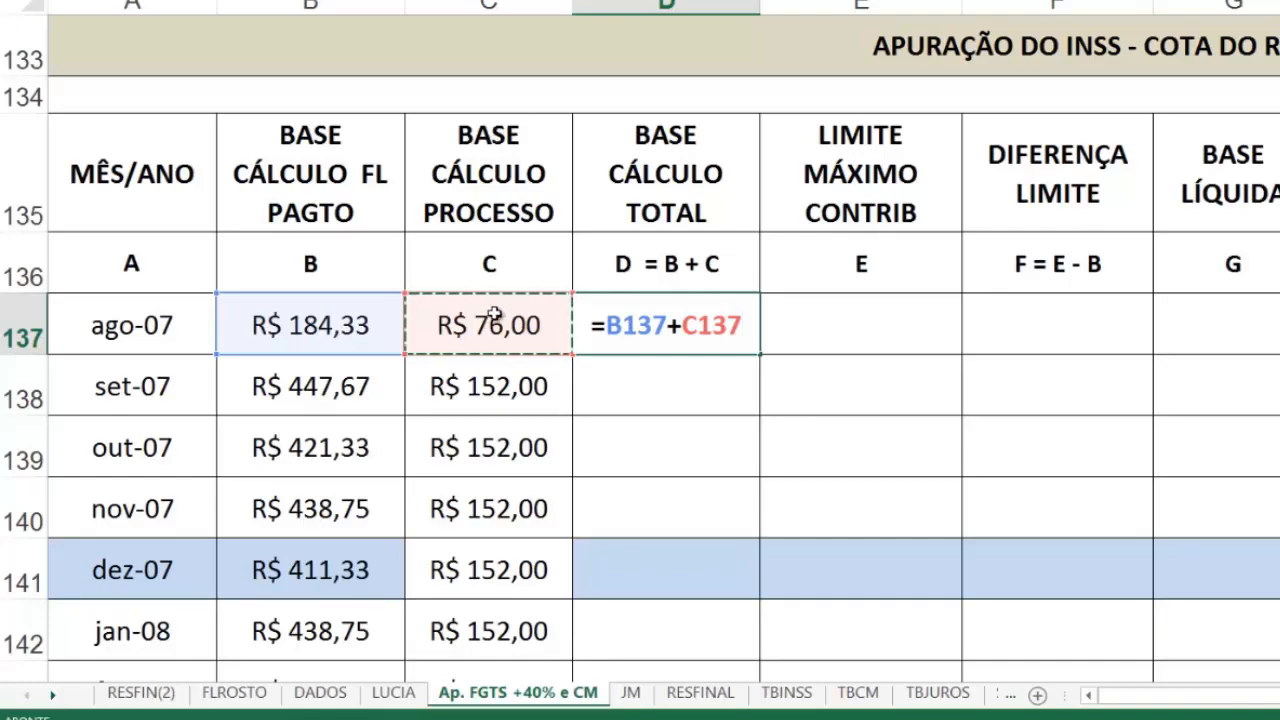
{"action": "key", "text": "Return"}
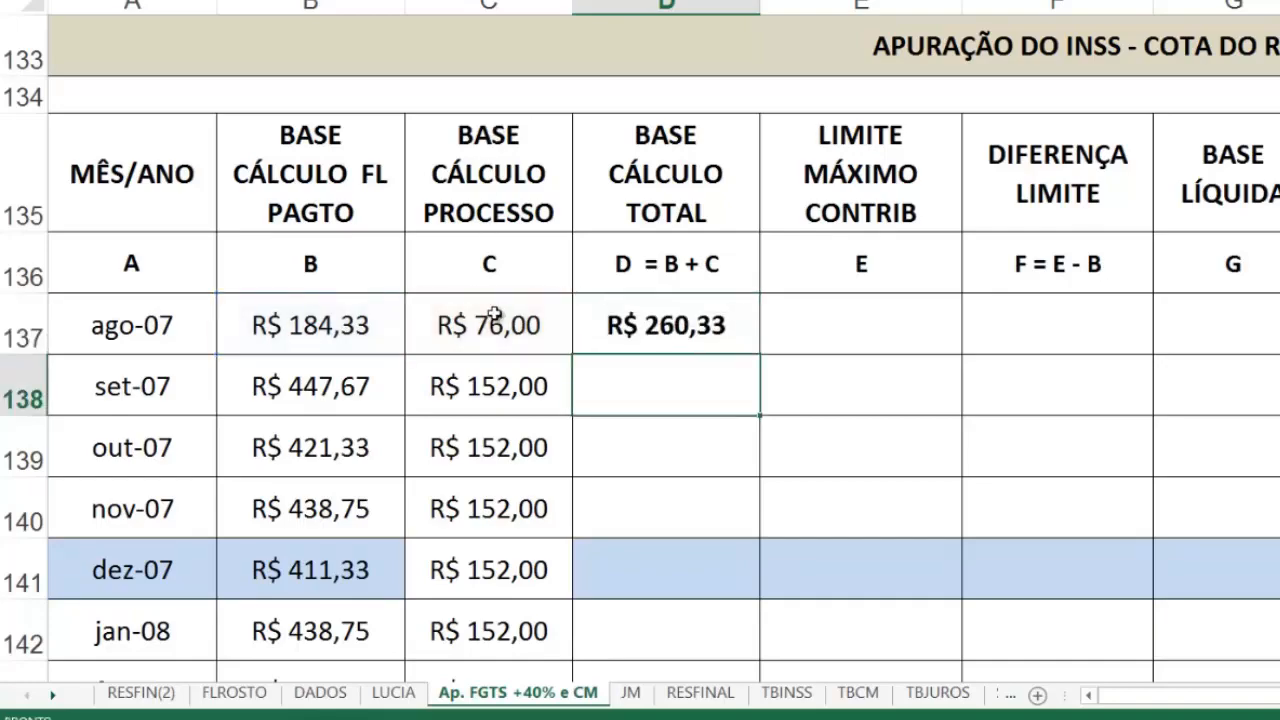
Step: Replace the ago-07 BASE CÁLCULO TOTAL formula in D137 with the AutoSum =SOMA(B137:C137)
{"action": "left_click", "coordinate": [640, 318]}
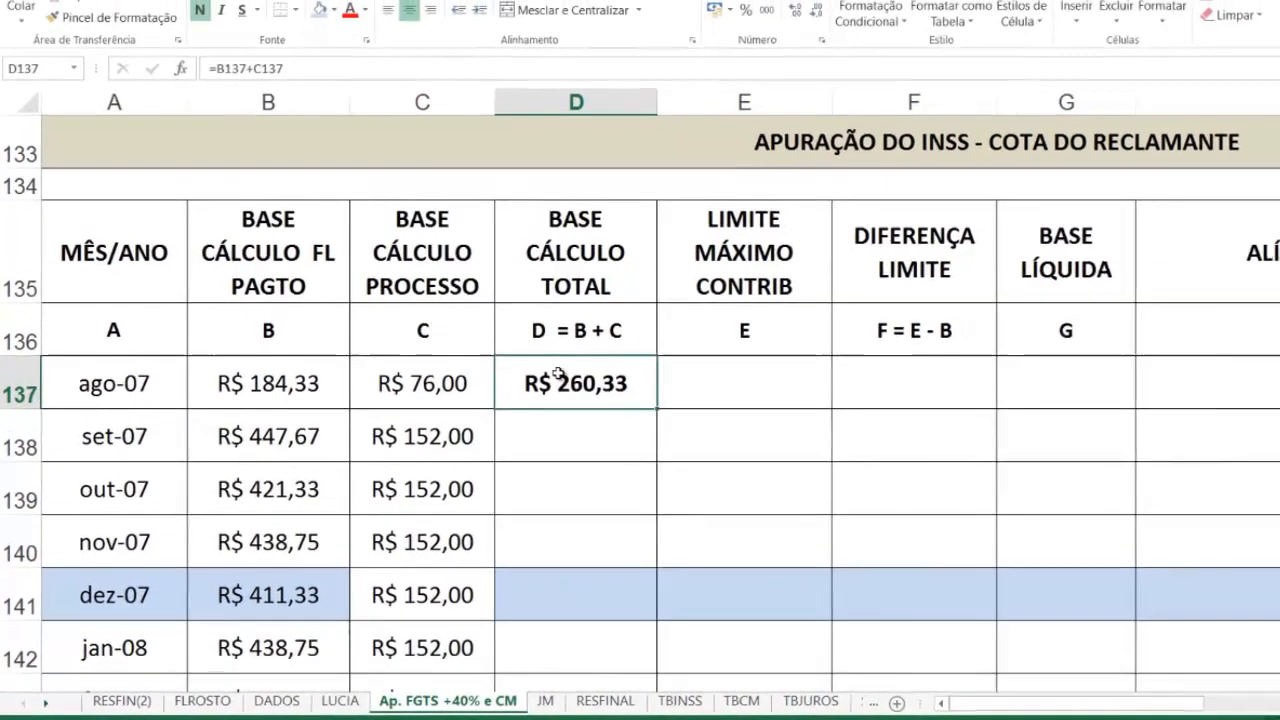
{"action": "key", "text": "Delete"}
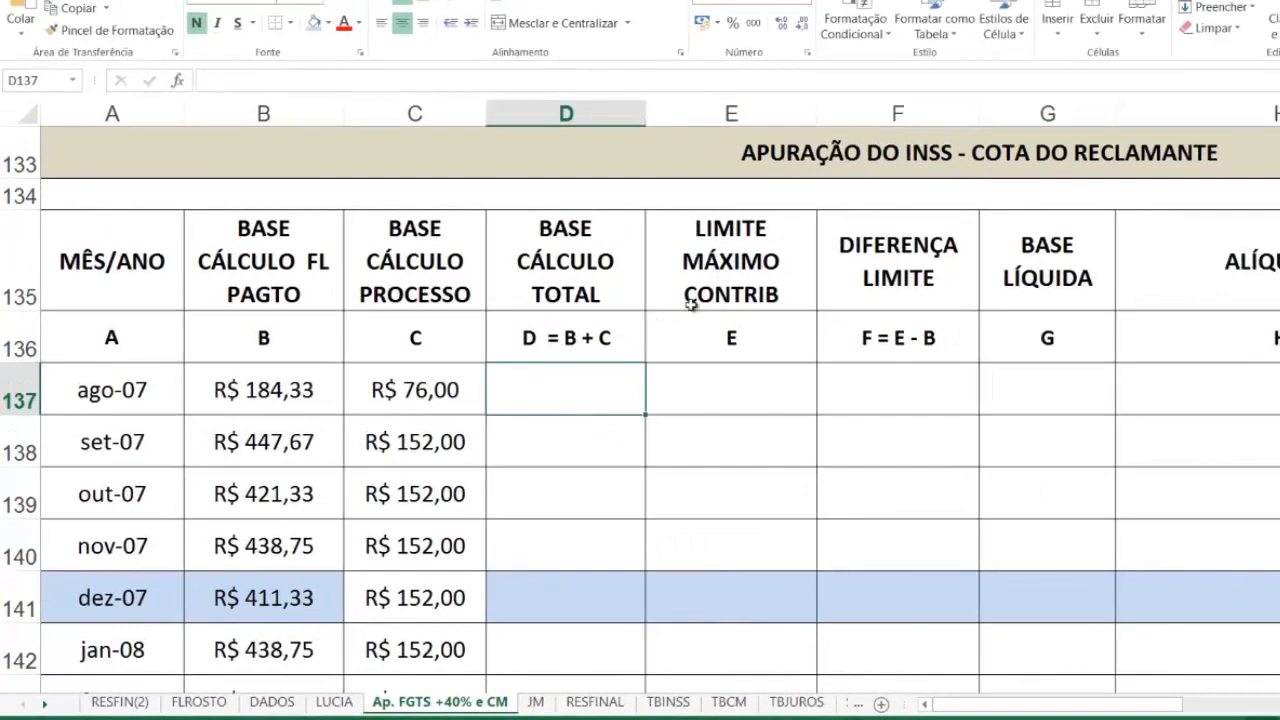
{"action": "left_click", "coordinate": [1188, 0]}
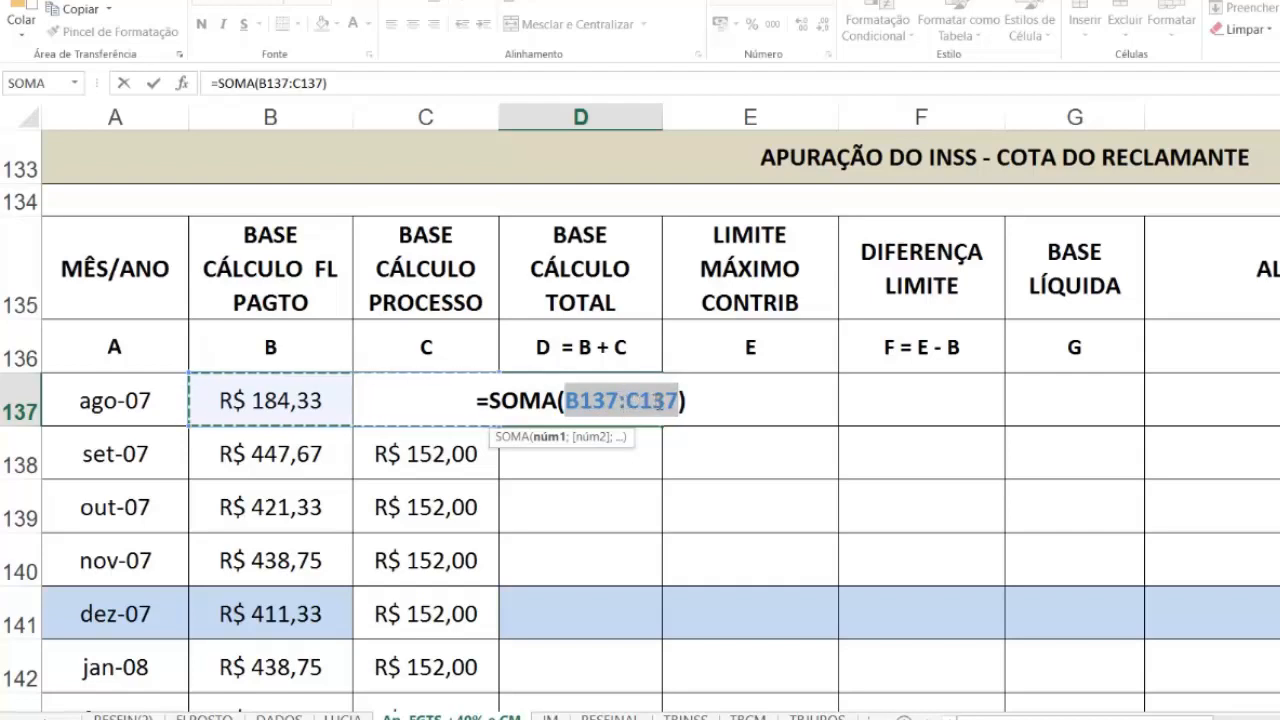
{"action": "key", "text": "Return"}
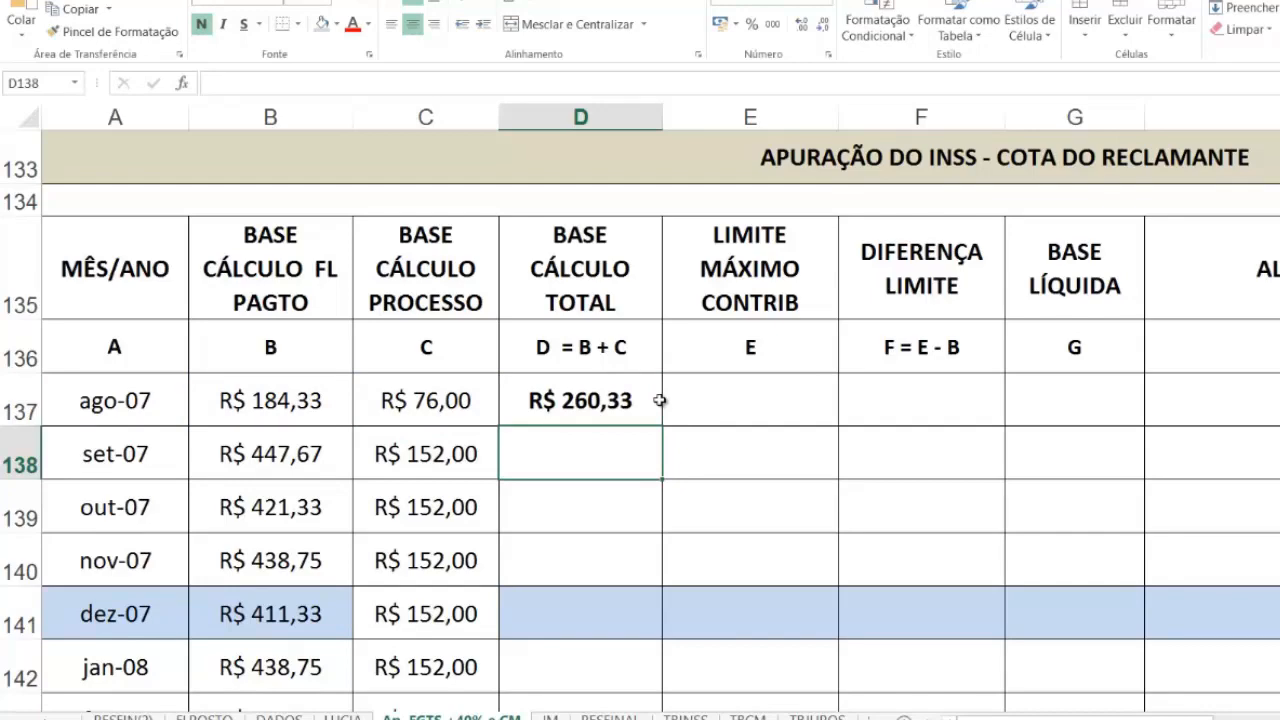
{"action": "left_click", "coordinate": [658, 401]}
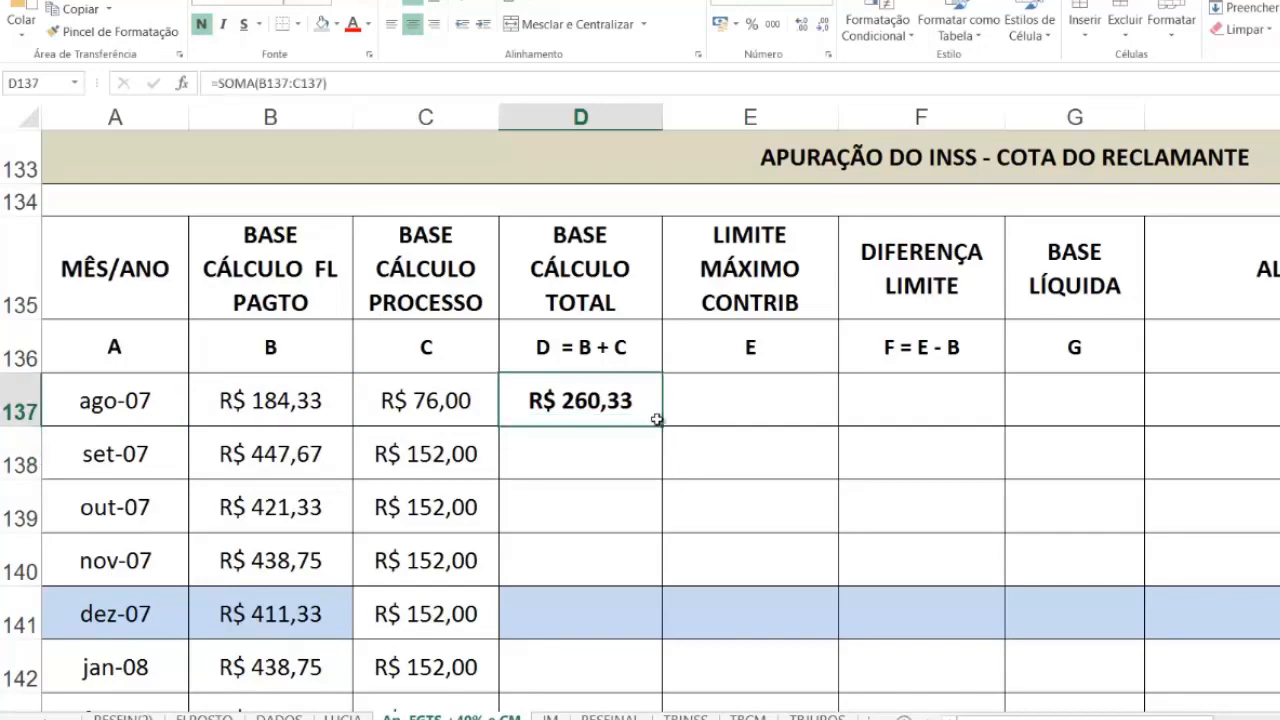
Step: Fill the BASE CÁLCULO TOTAL formula from D137 down to the 13º/10 row in D179
{"action": "left_click_drag", "start_coordinate": [664, 426], "coordinate": [634, 606]}
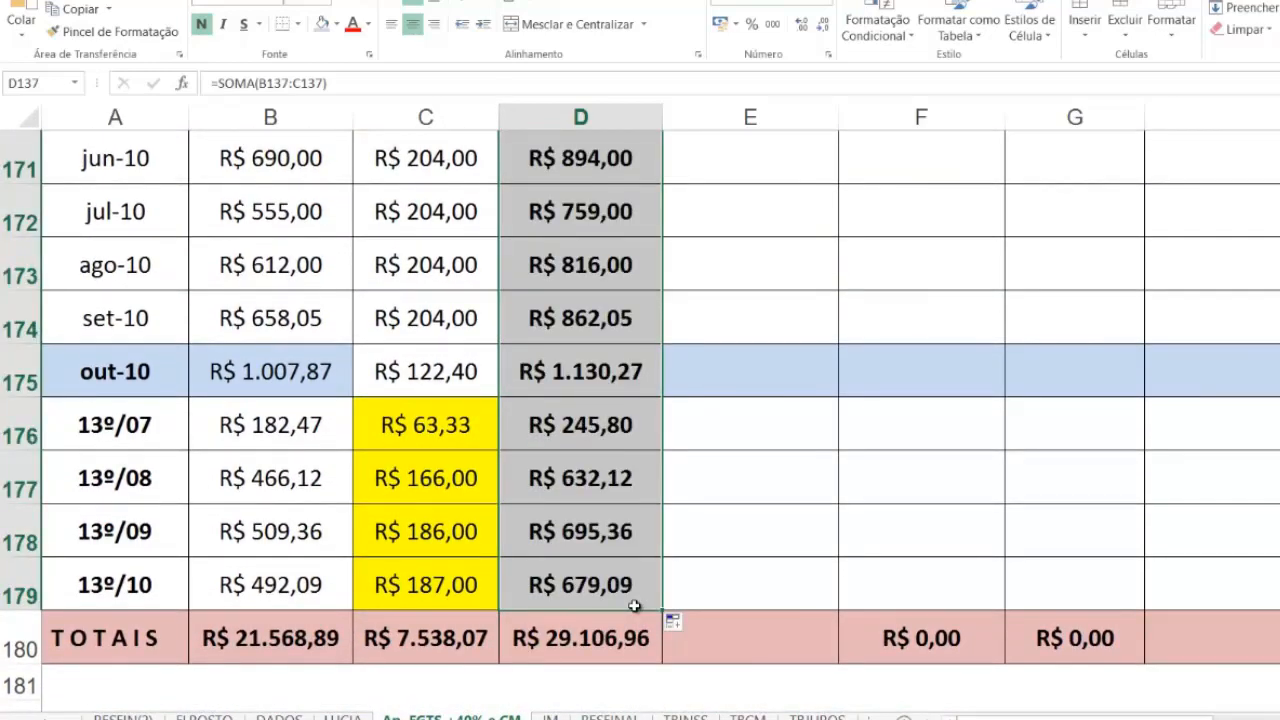
{"action": "scroll", "coordinate": [634, 606], "scroll_direction": "up", "scroll_amount": 2}
{"action": "scroll", "coordinate": [634, 606], "scroll_direction": "down", "scroll_amount": 2}
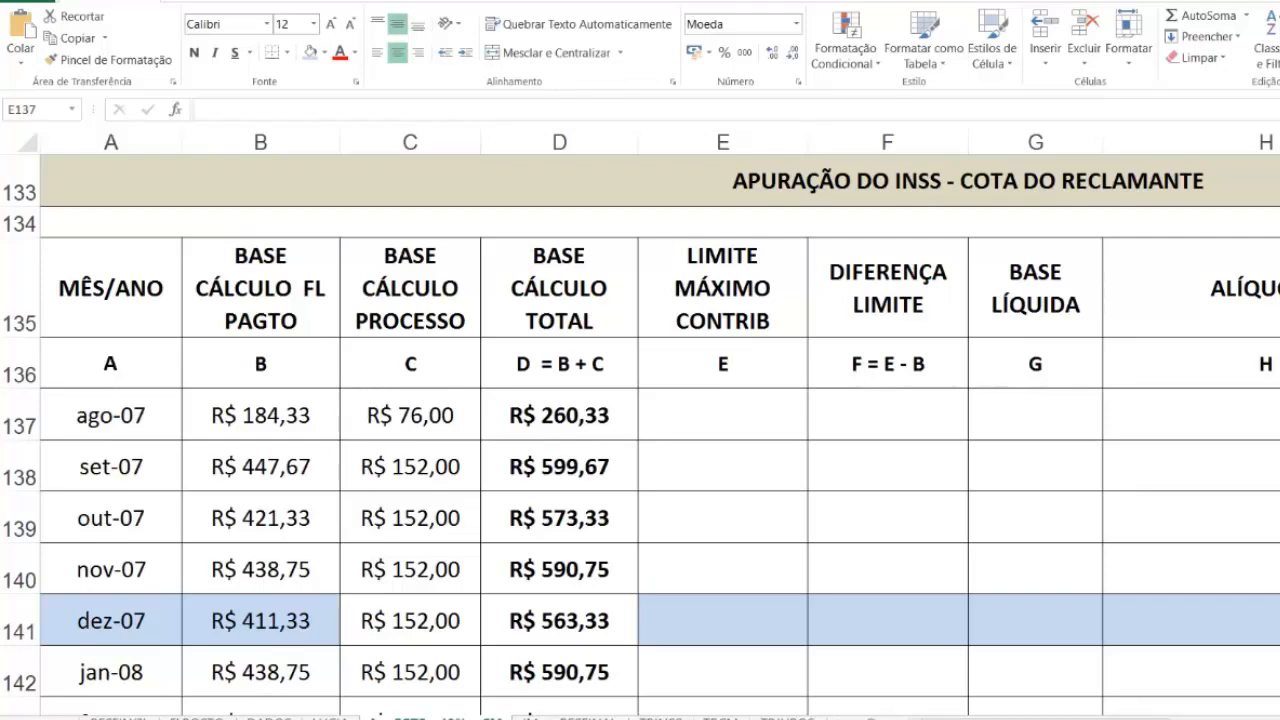
Step: Examine the TBINSS sheet's competência dates, rate brackets and upper contribution limits for 2007 and for the period from 01/2008
{"action": "left_click", "coordinate": [660, 718]}
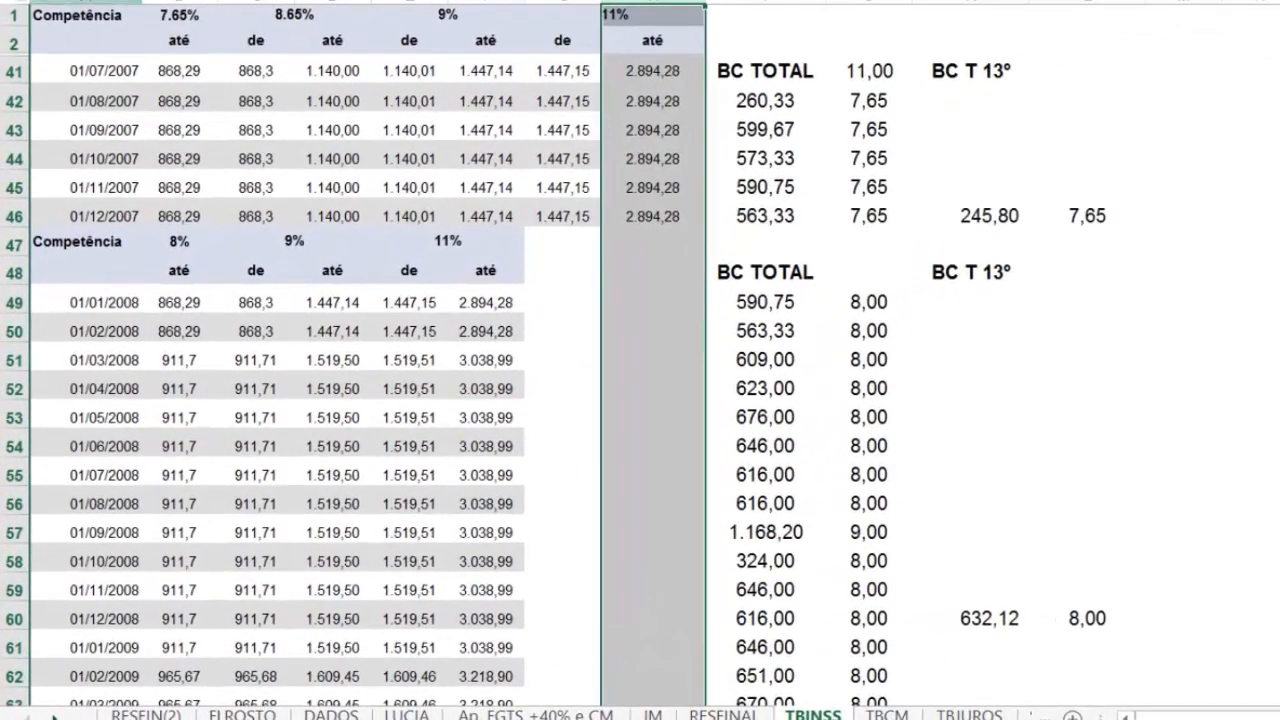
{"action": "left_click", "coordinate": [78, 4]}
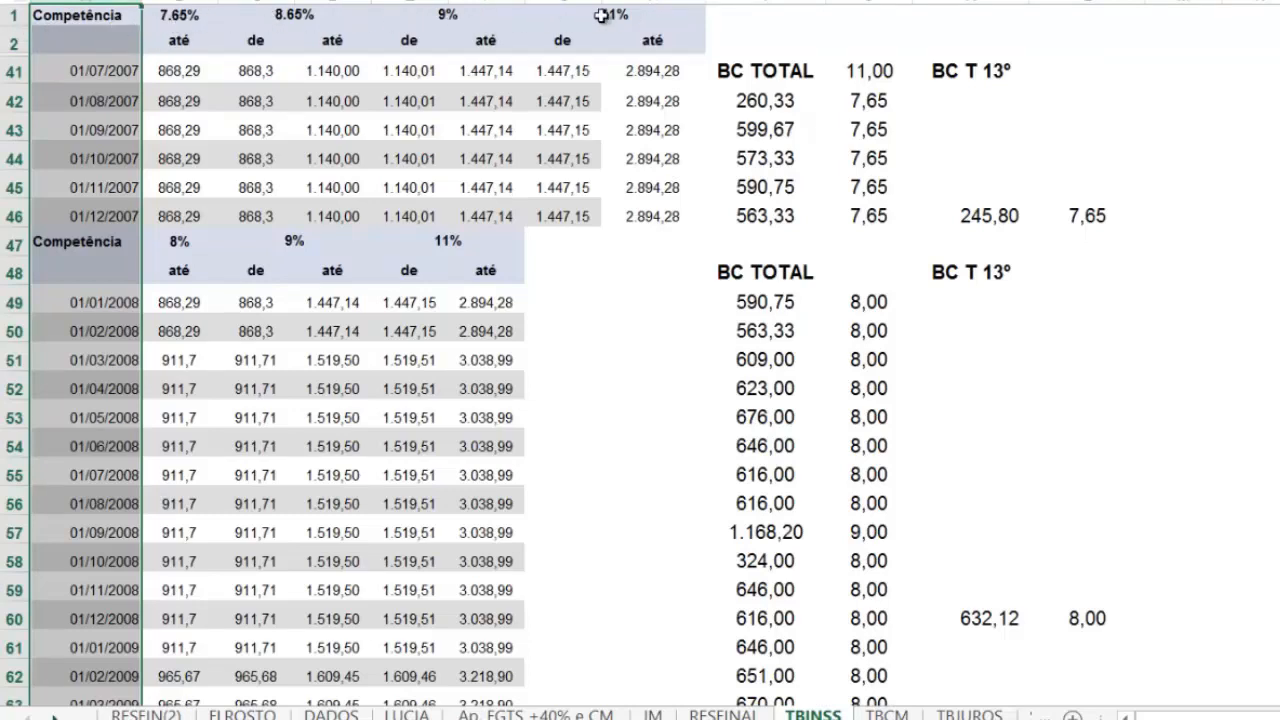
{"action": "left_click", "coordinate": [16, 302]}
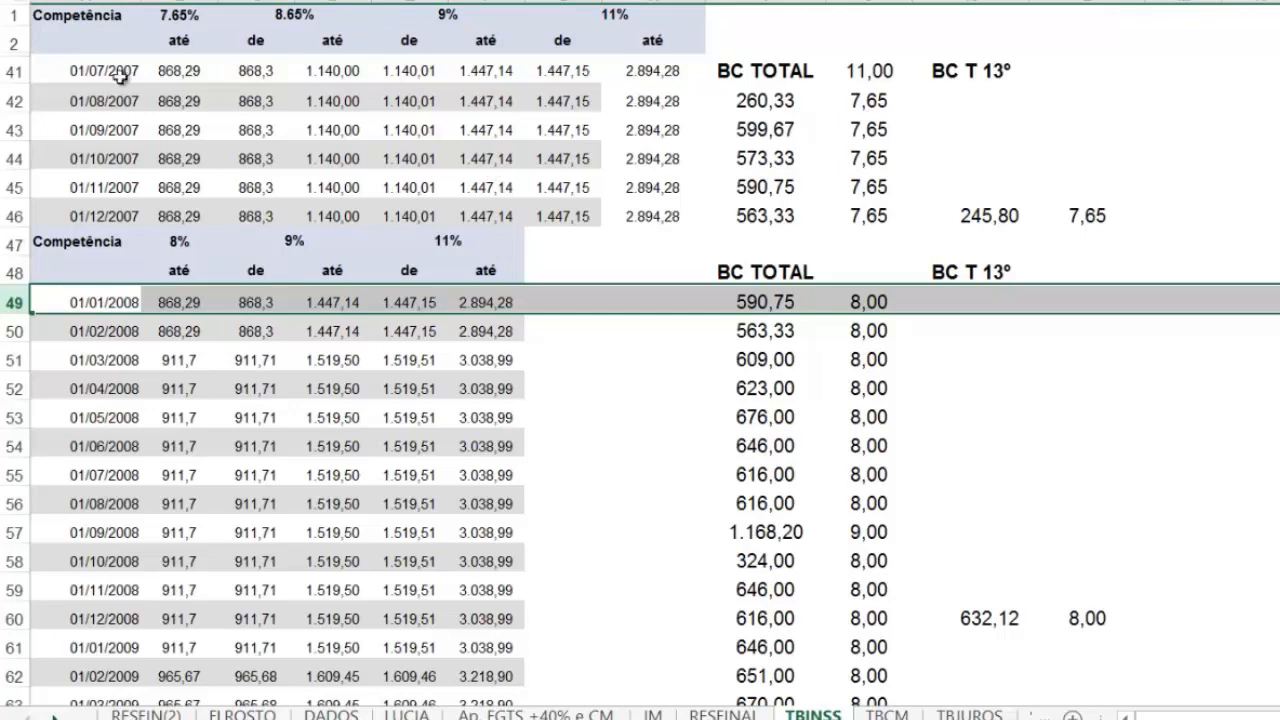
{"action": "left_click", "coordinate": [12, 15]}
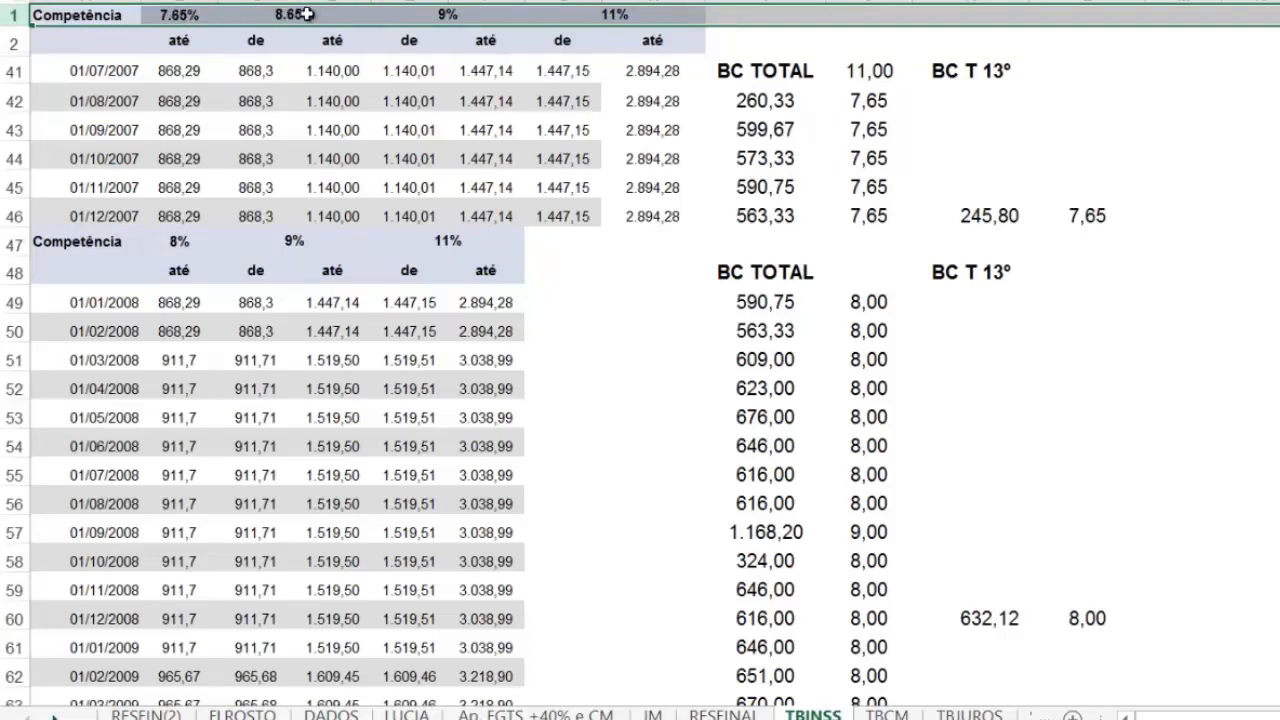
{"action": "left_click", "coordinate": [10, 302]}
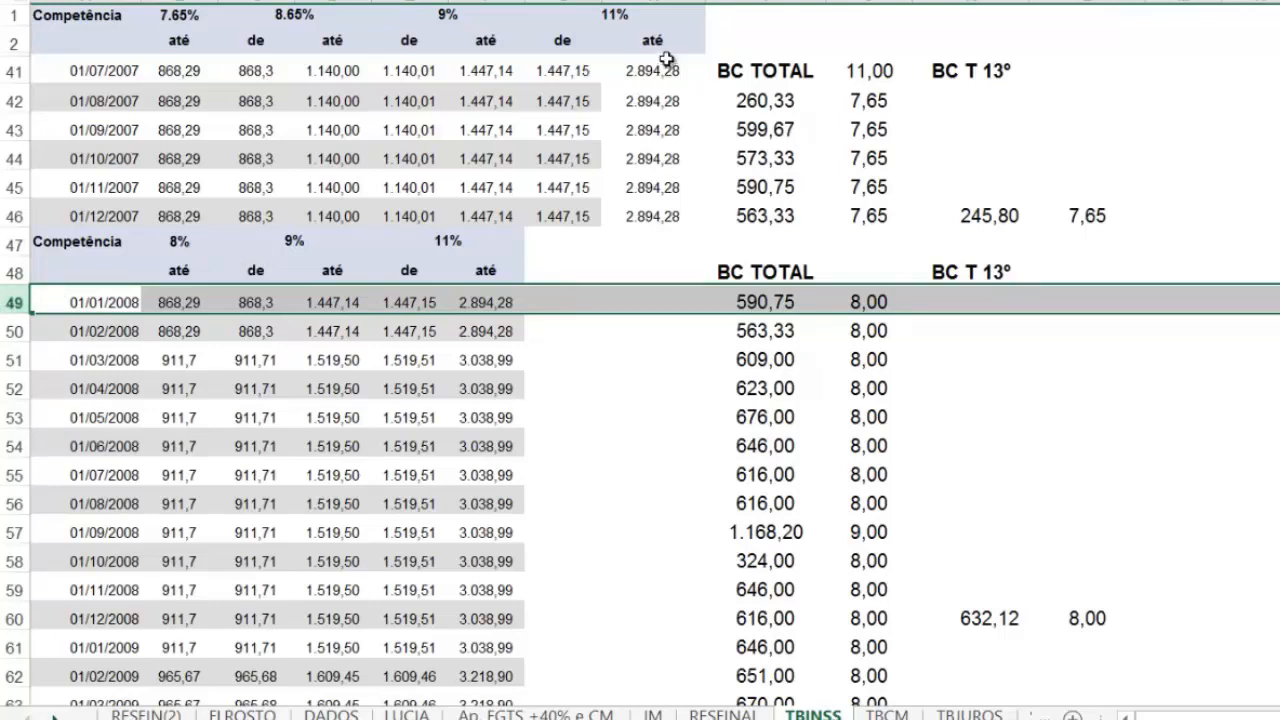
{"action": "left_click", "coordinate": [656, 3]}
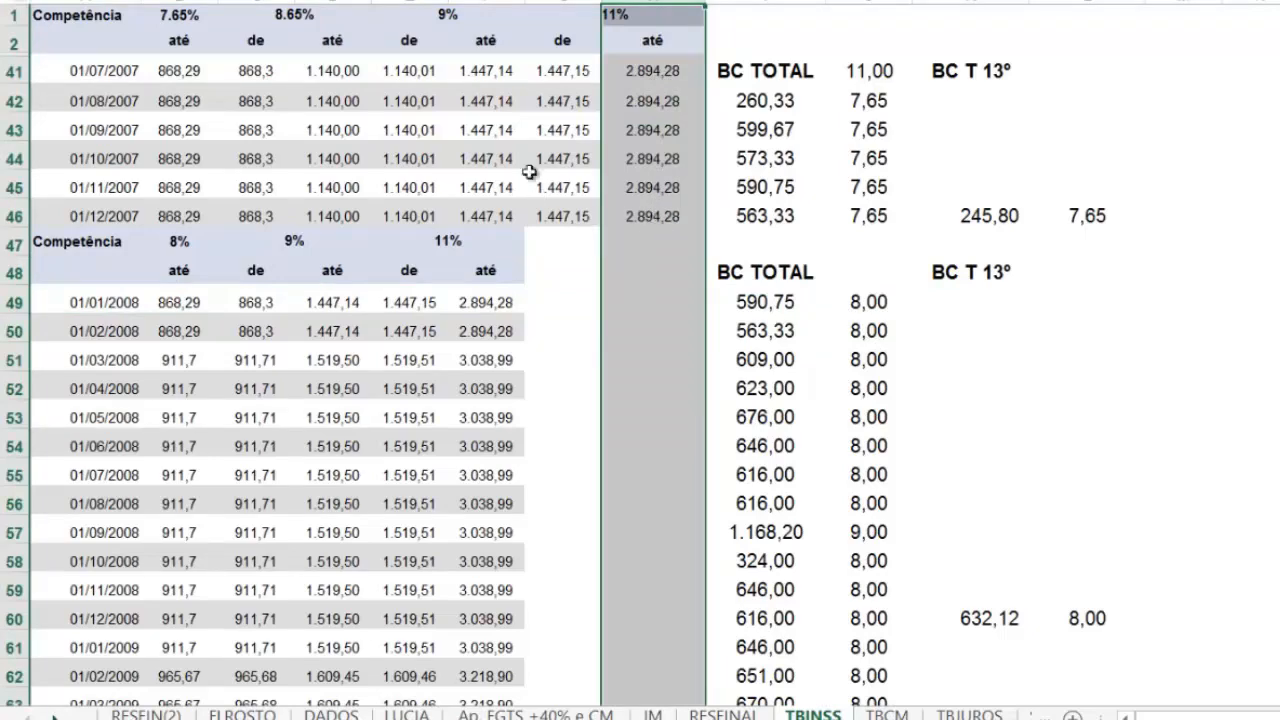
{"action": "left_click", "coordinate": [488, 4]}
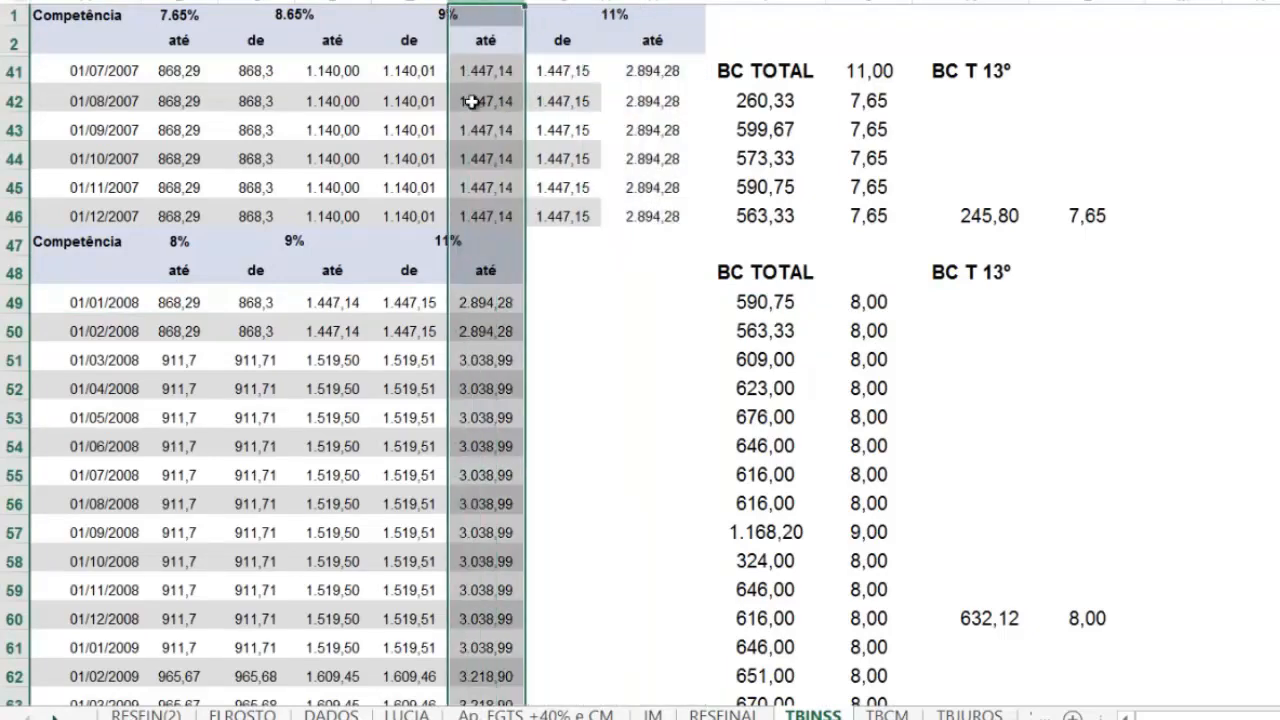
{"action": "scroll", "coordinate": [475, 346], "scroll_direction": "down", "scroll_amount": 3}
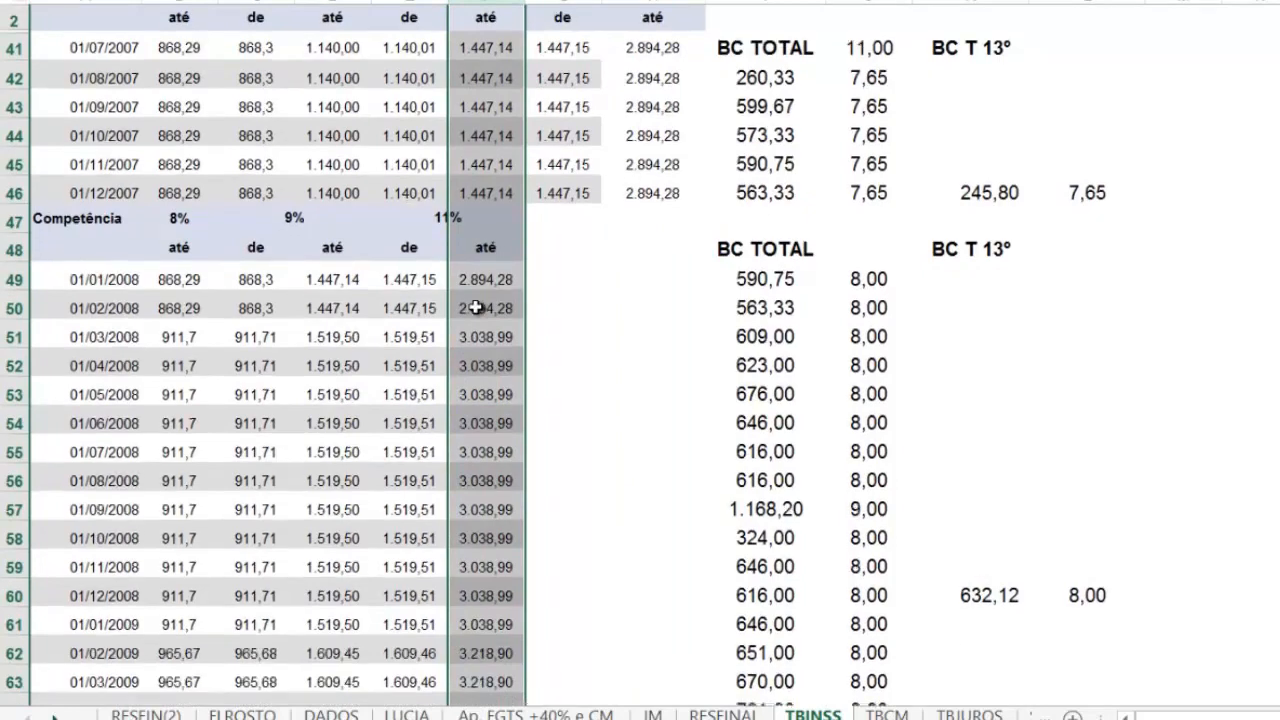
{"action": "scroll", "coordinate": [466, 289], "scroll_direction": "down", "scroll_amount": 1}
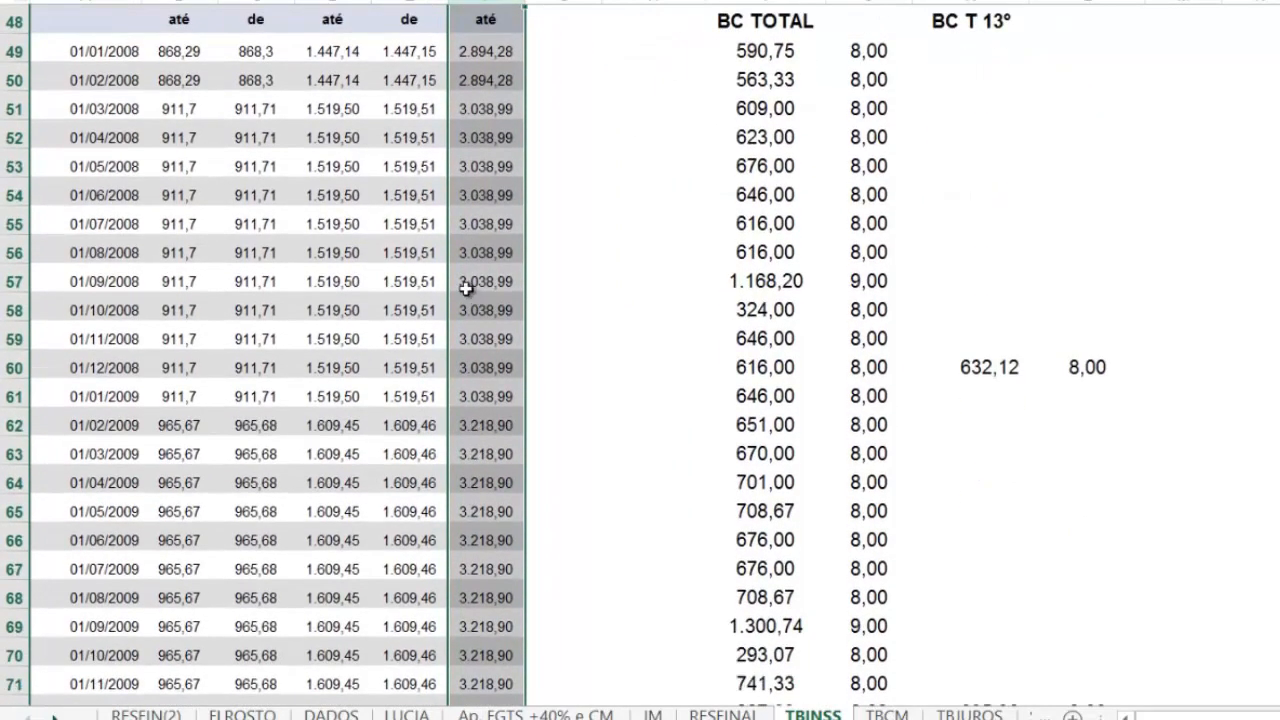
{"action": "scroll", "coordinate": [466, 289], "scroll_direction": "up", "scroll_amount": 1}
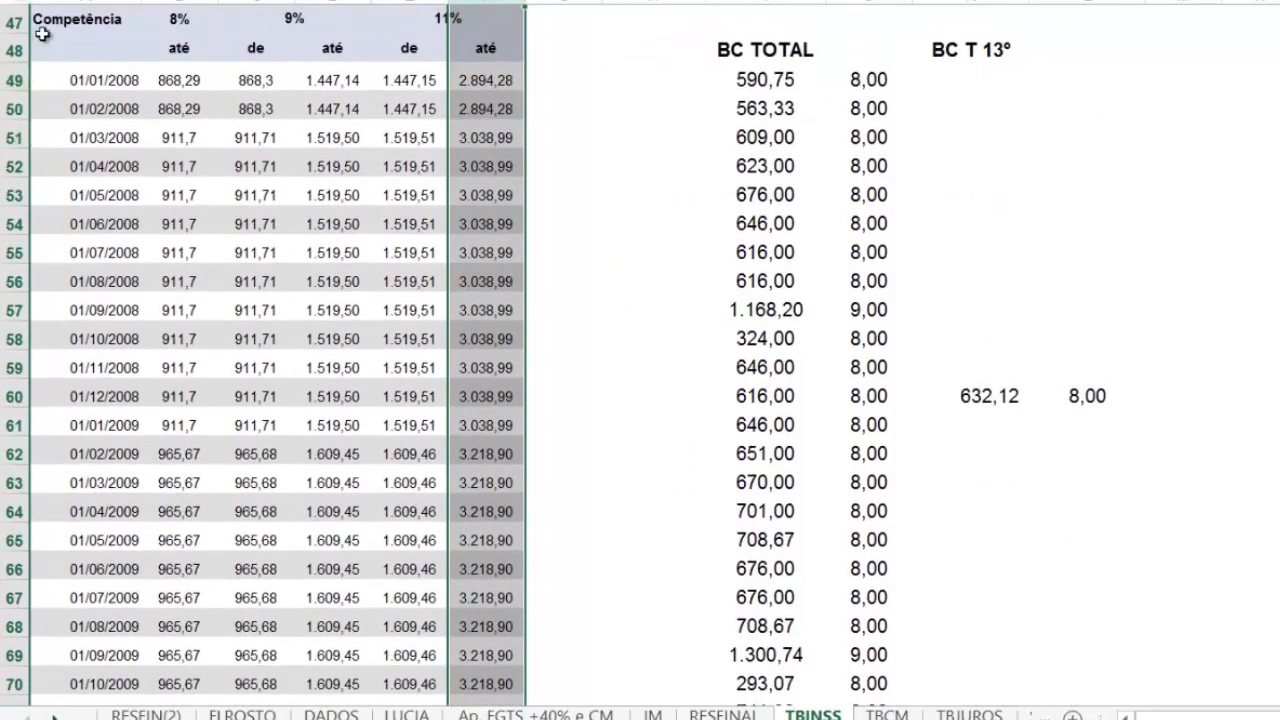
{"action": "left_click", "coordinate": [79, 79]}
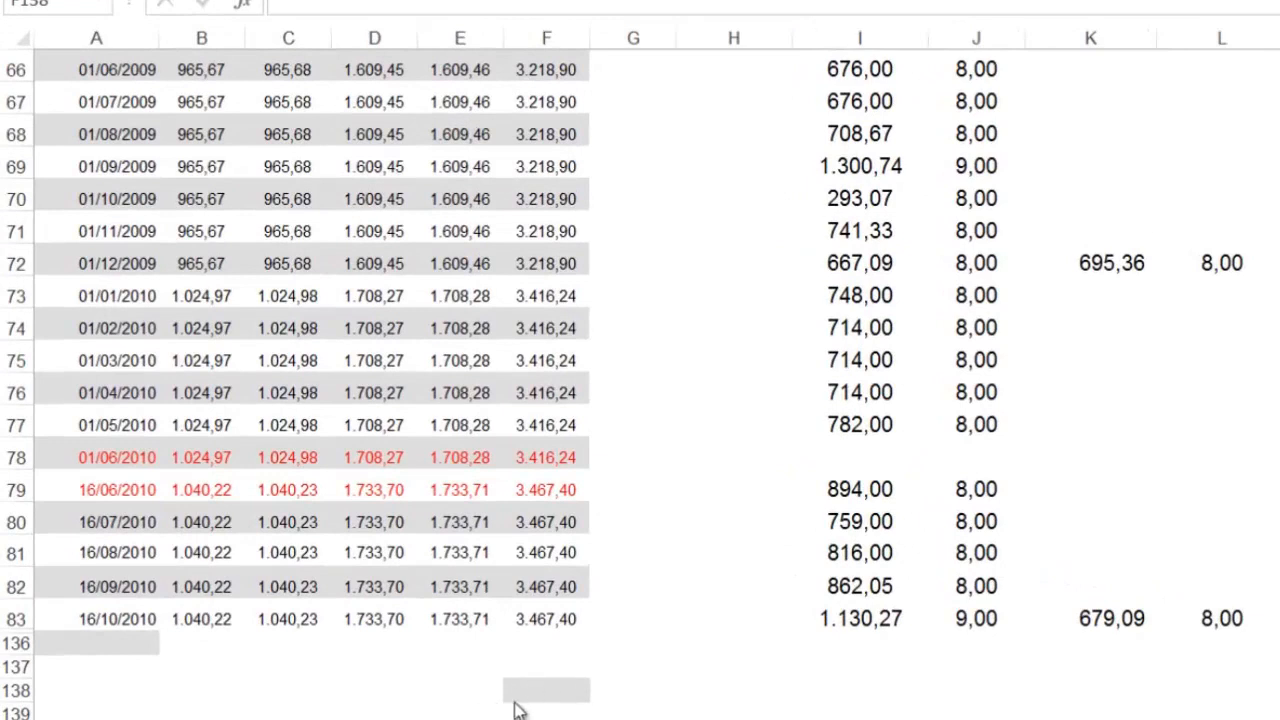
Step: Highlight the 16/10/2010 row 83 in yellow and enter 5000 as a sample salary in F138
{"action": "left_click", "coordinate": [14, 619]}
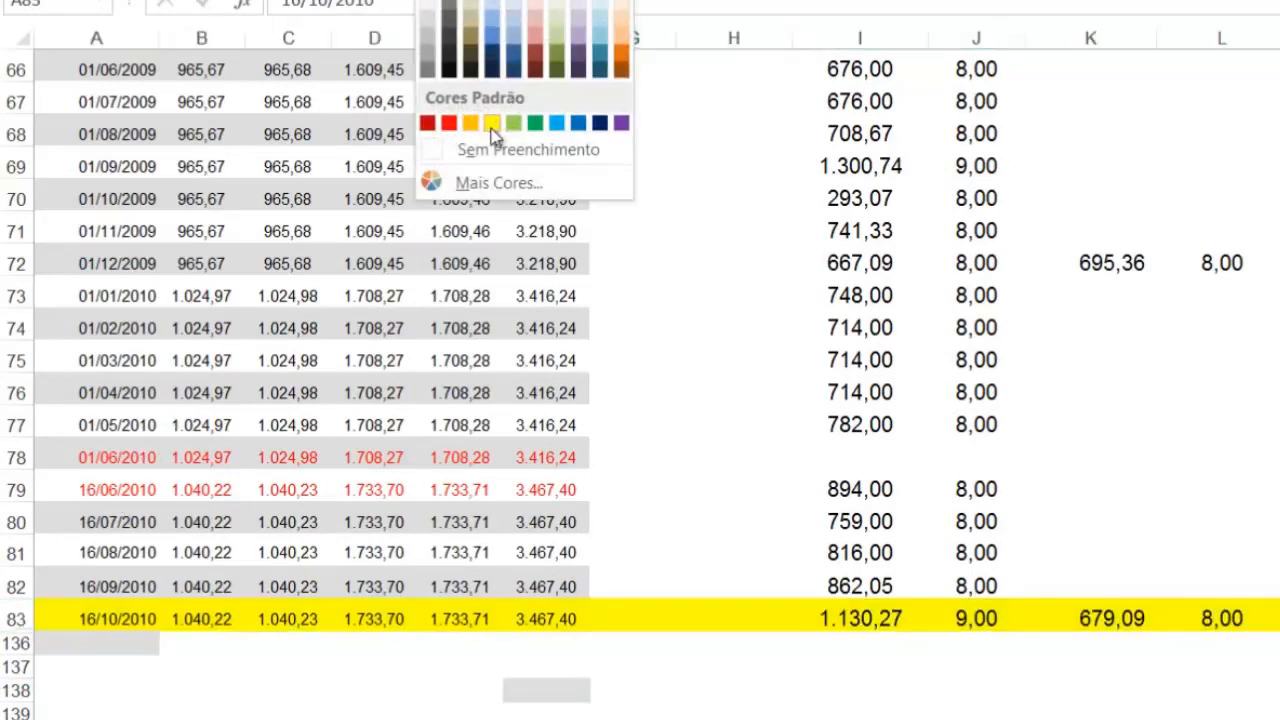
{"action": "left_click", "coordinate": [491, 127]}
{"action": "left_click", "coordinate": [527, 692]}
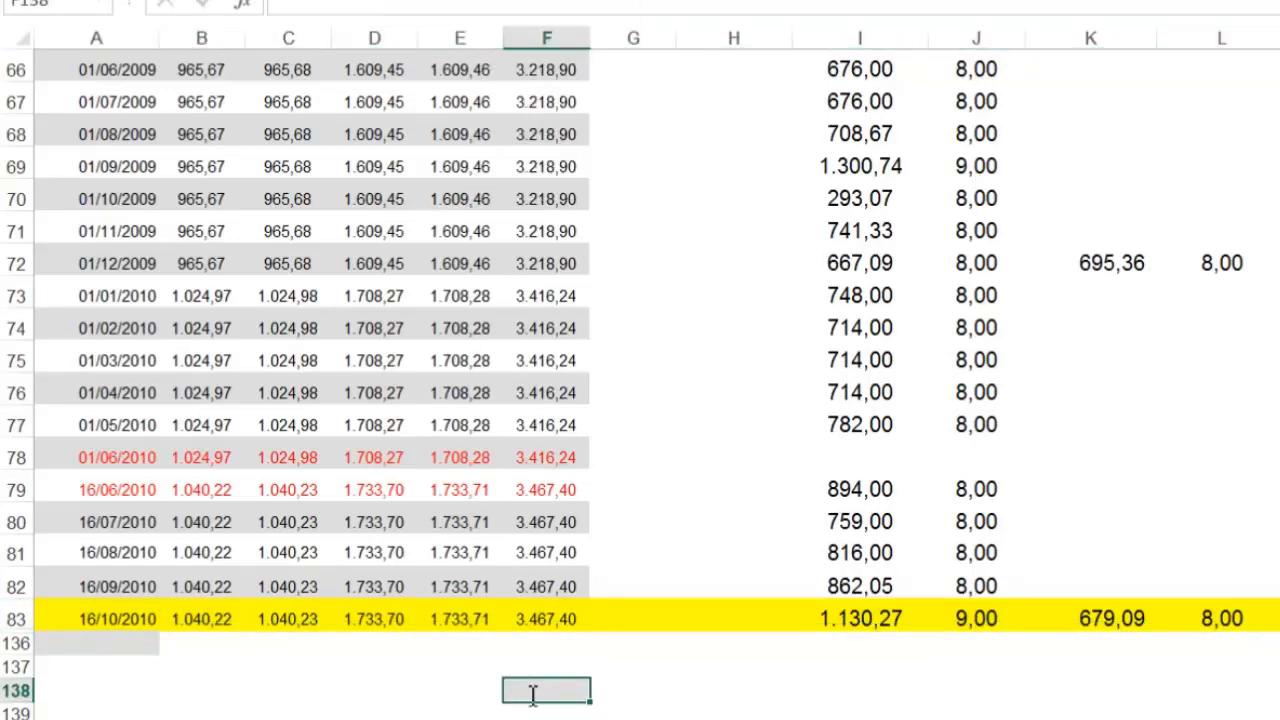
{"action": "type", "text": "5.00"}
{"action": "type", "text": "000"}
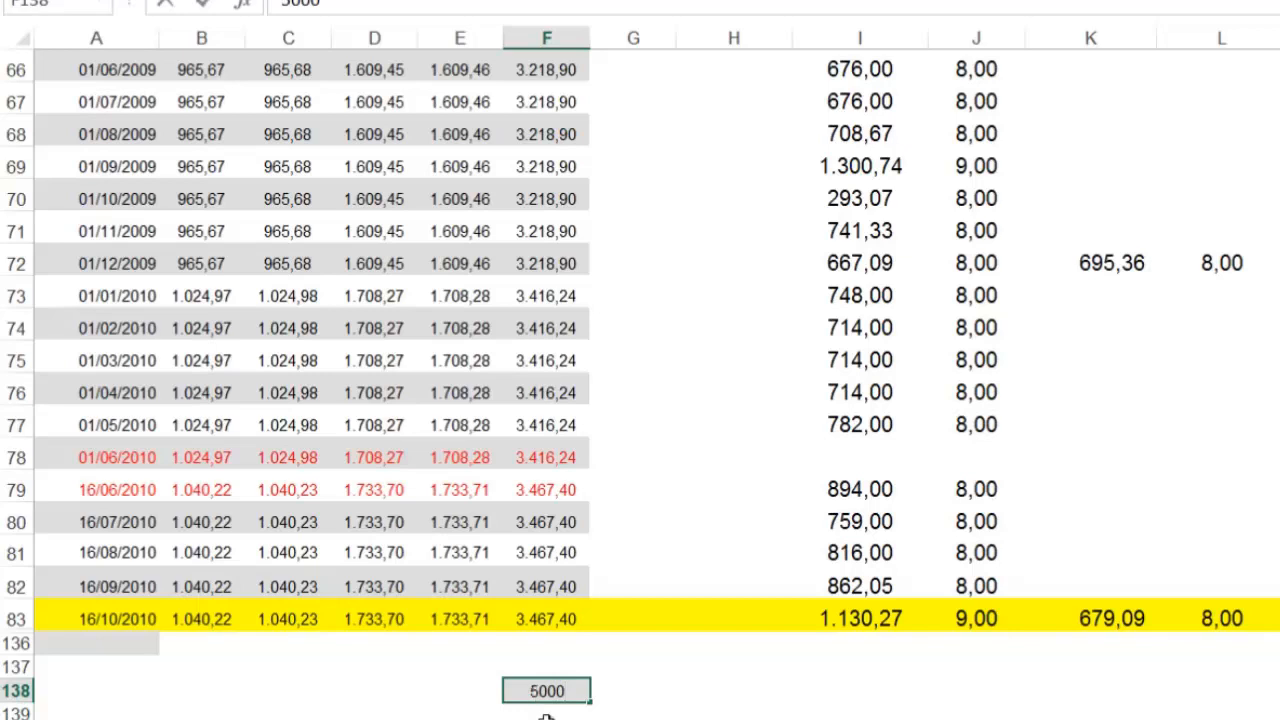
{"action": "key", "text": "Return"}
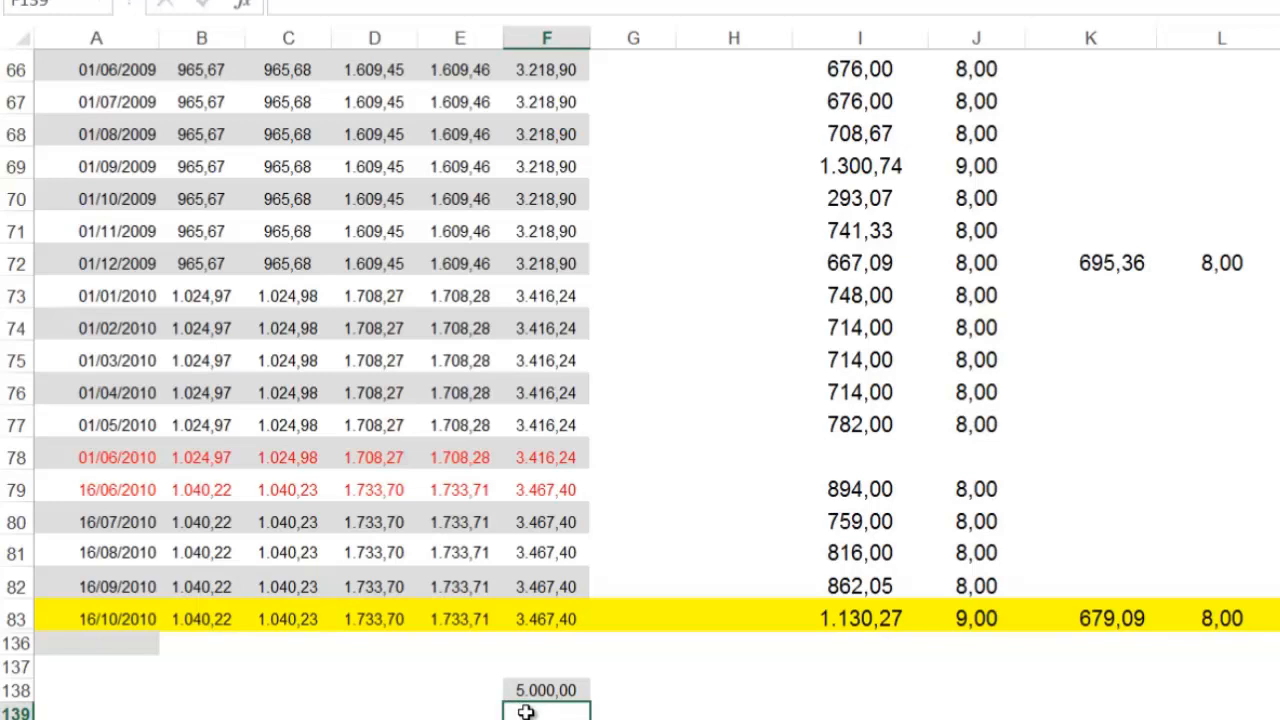
Step: Calculate 11% of the sample salary in F139 with =F138*0,11
{"action": "type", "text": "="}
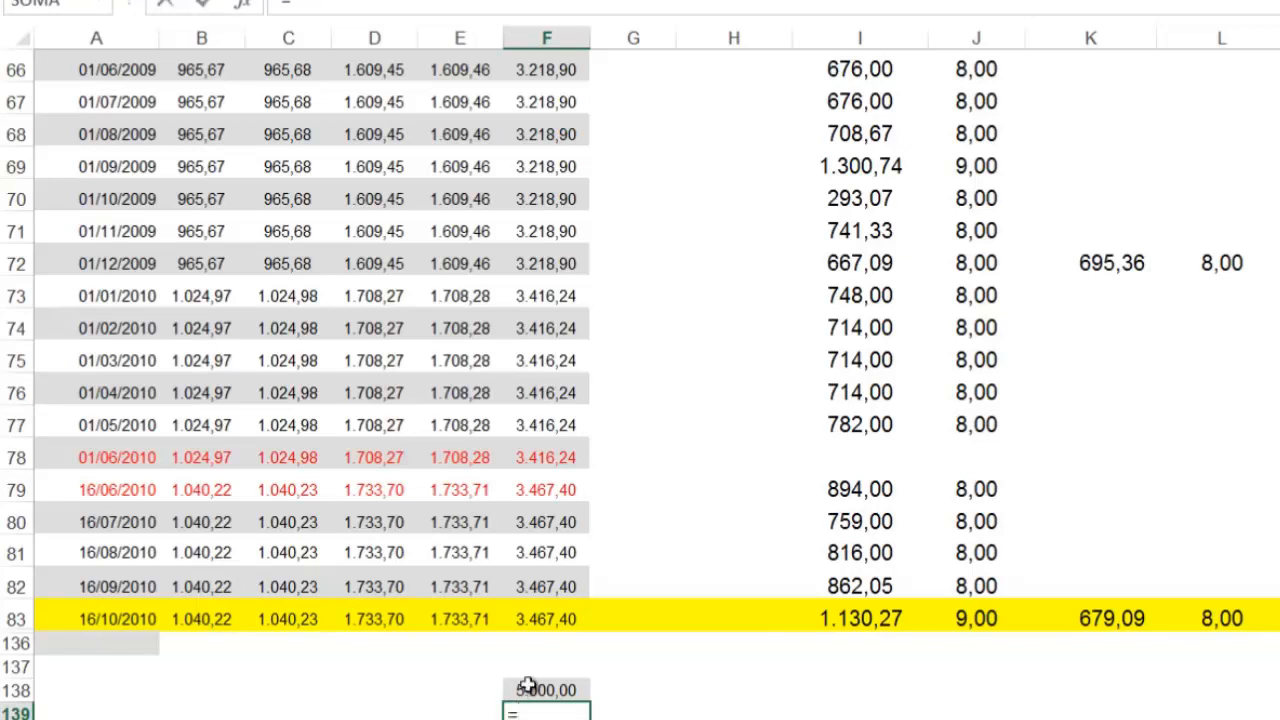
{"action": "left_click", "coordinate": [540, 692]}
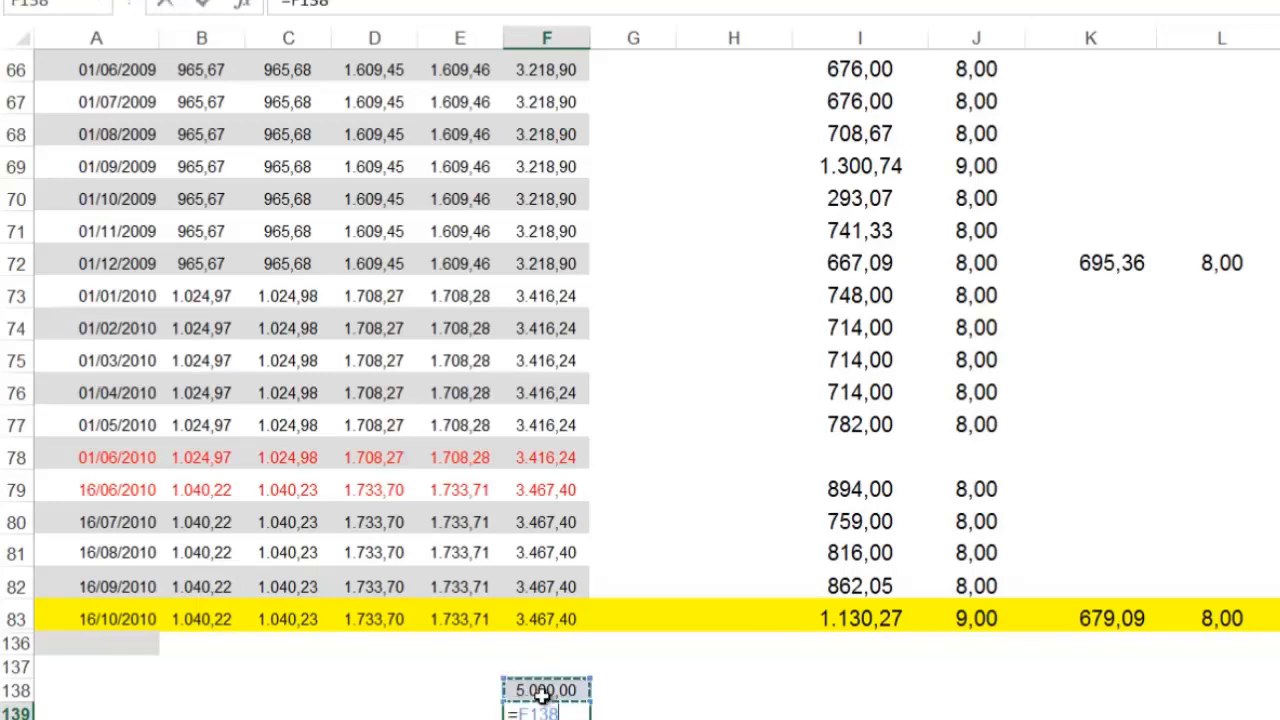
{"action": "type", "text": "*,11"}
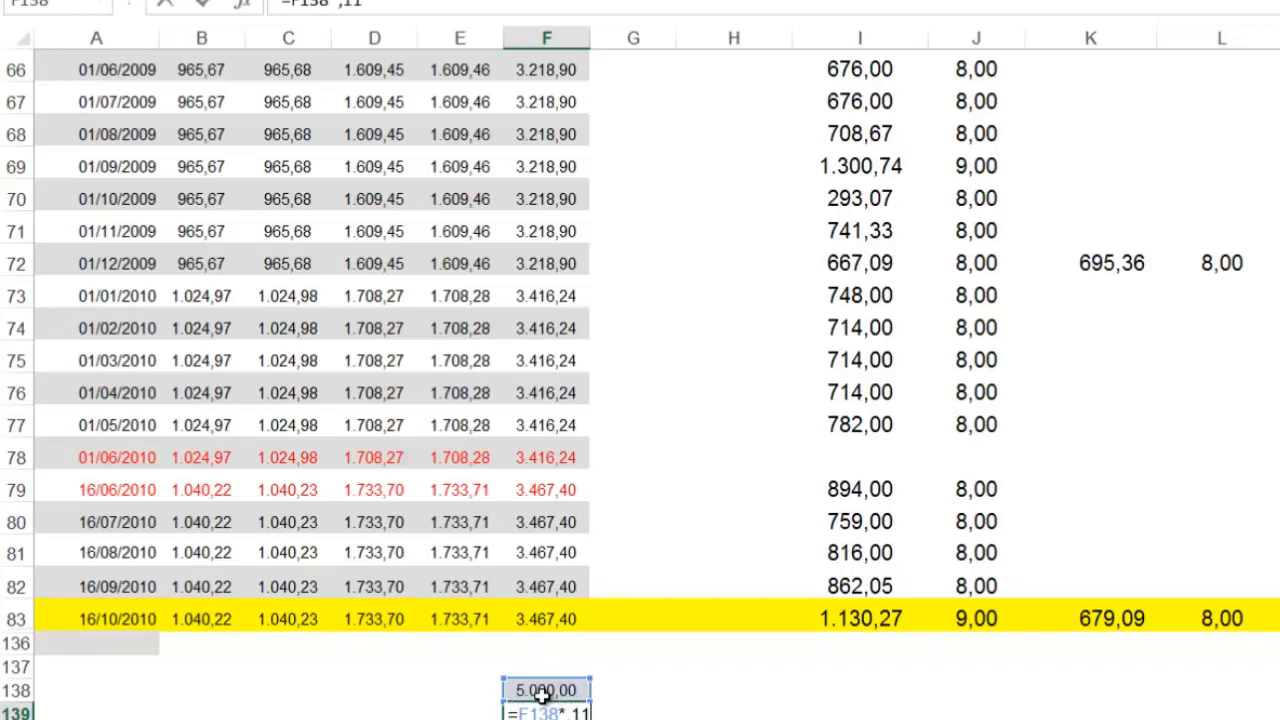
{"action": "key", "text": "Return"}
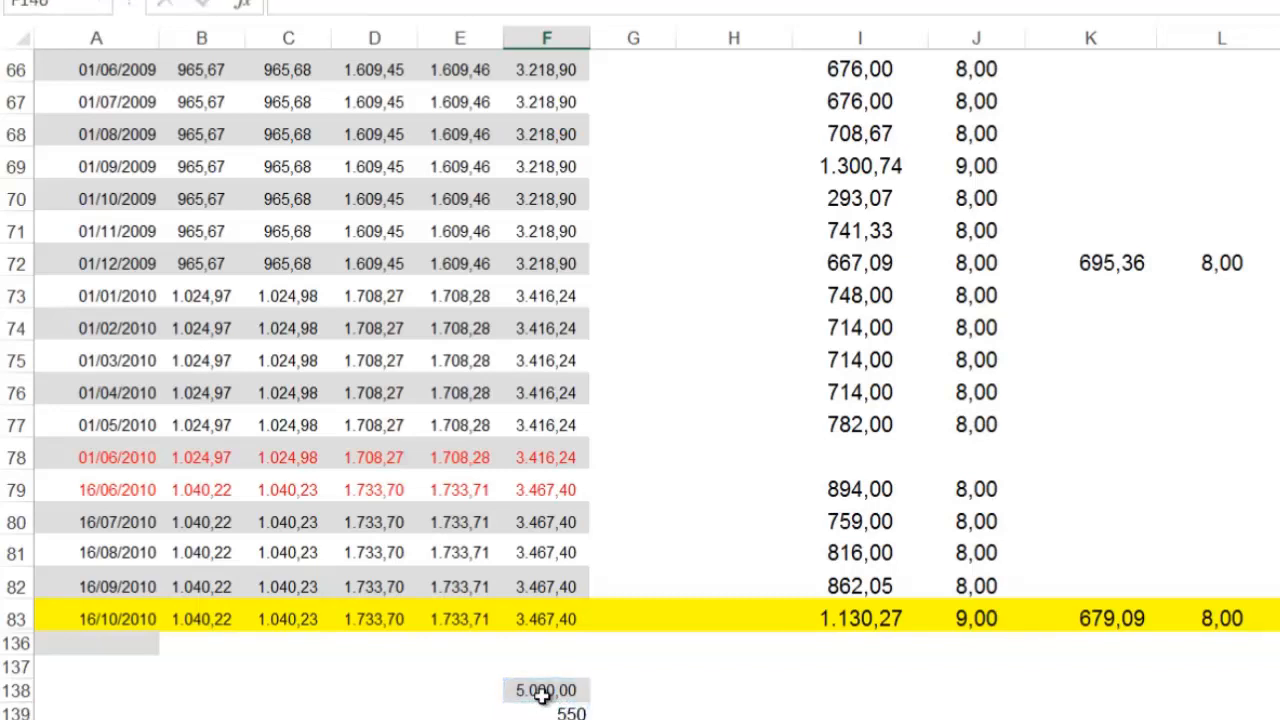
{"action": "scroll", "coordinate": [546, 712], "scroll_direction": "down", "scroll_amount": 2}
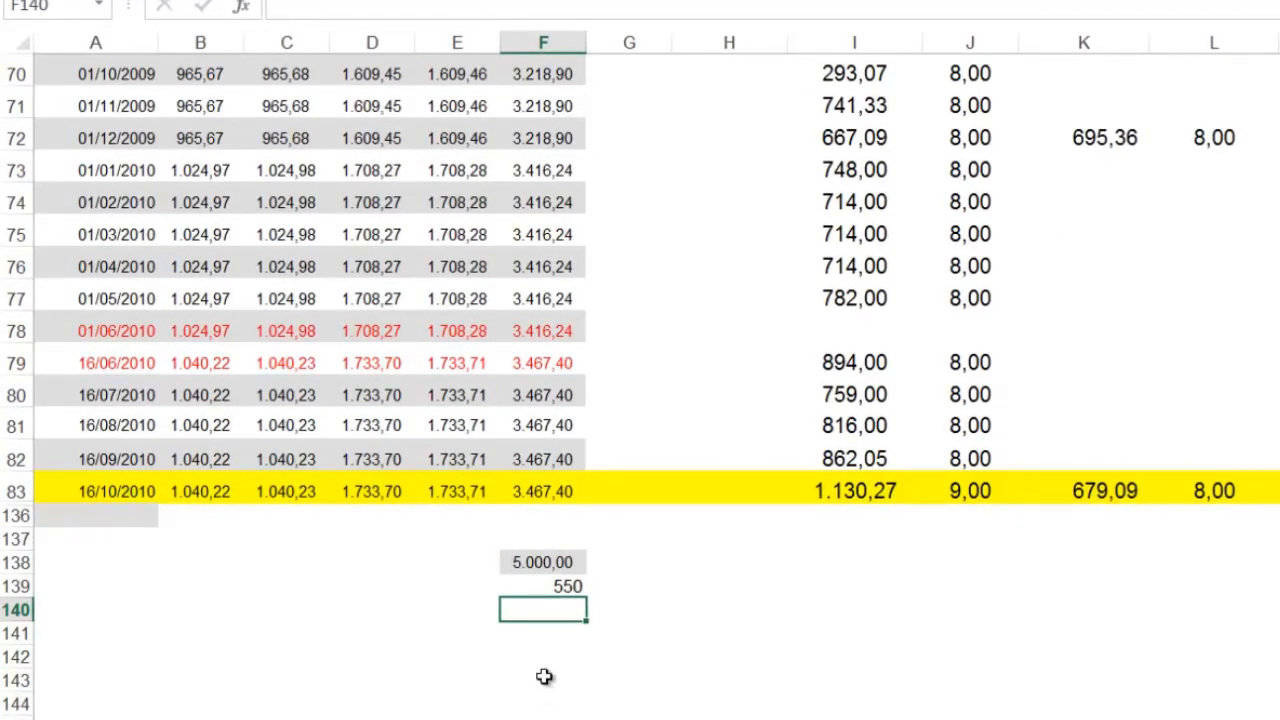
Step: Change the F139 formula to =F83*0,11 so that the rate applies to the 16/10/2010 maximum contribution limit
{"action": "left_click", "coordinate": [556, 588]}
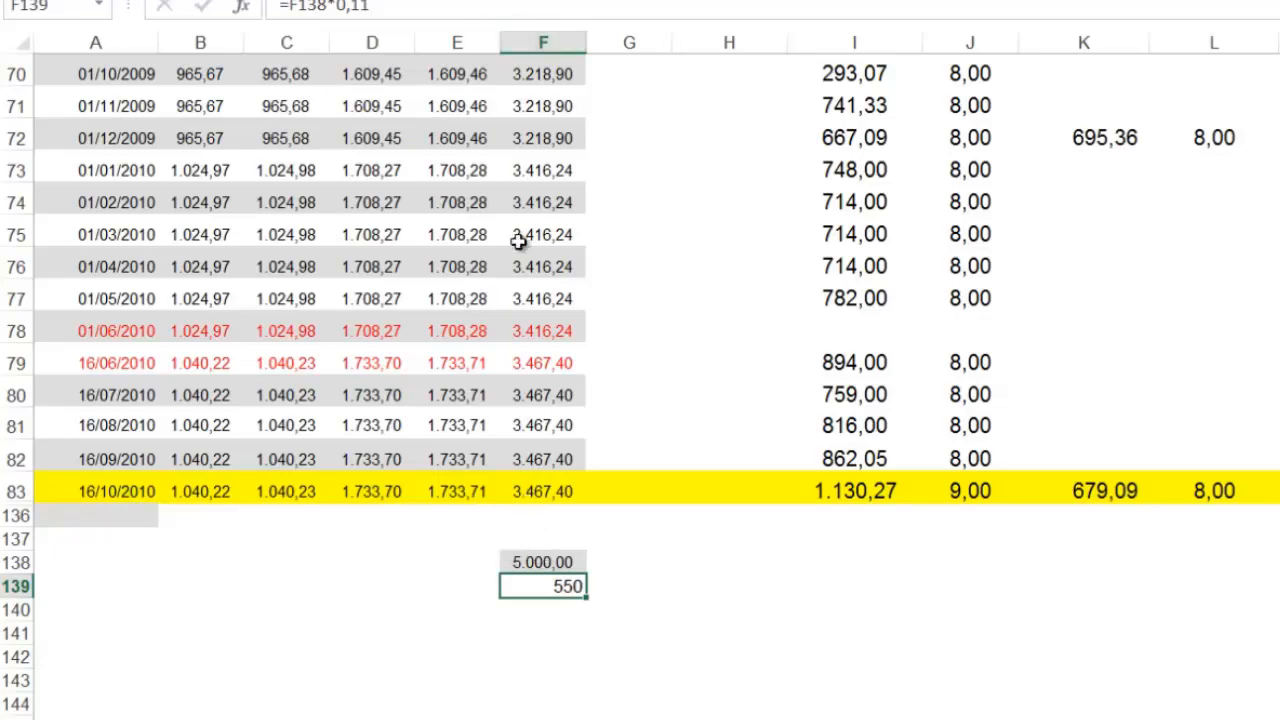
{"action": "left_click", "coordinate": [310, 10]}
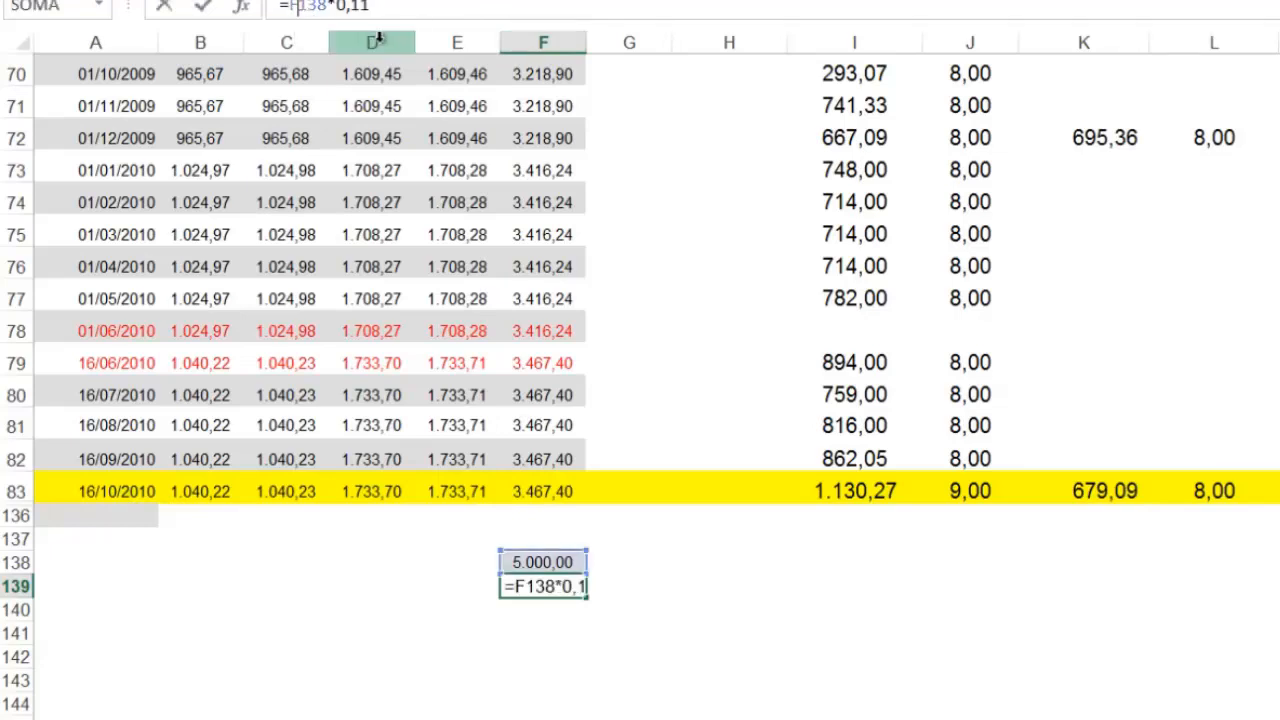
{"action": "key", "text": "Delete"}
{"action": "key", "text": "Delete"}
{"action": "key", "text": "Delete"}
{"action": "type", "text": "83"}
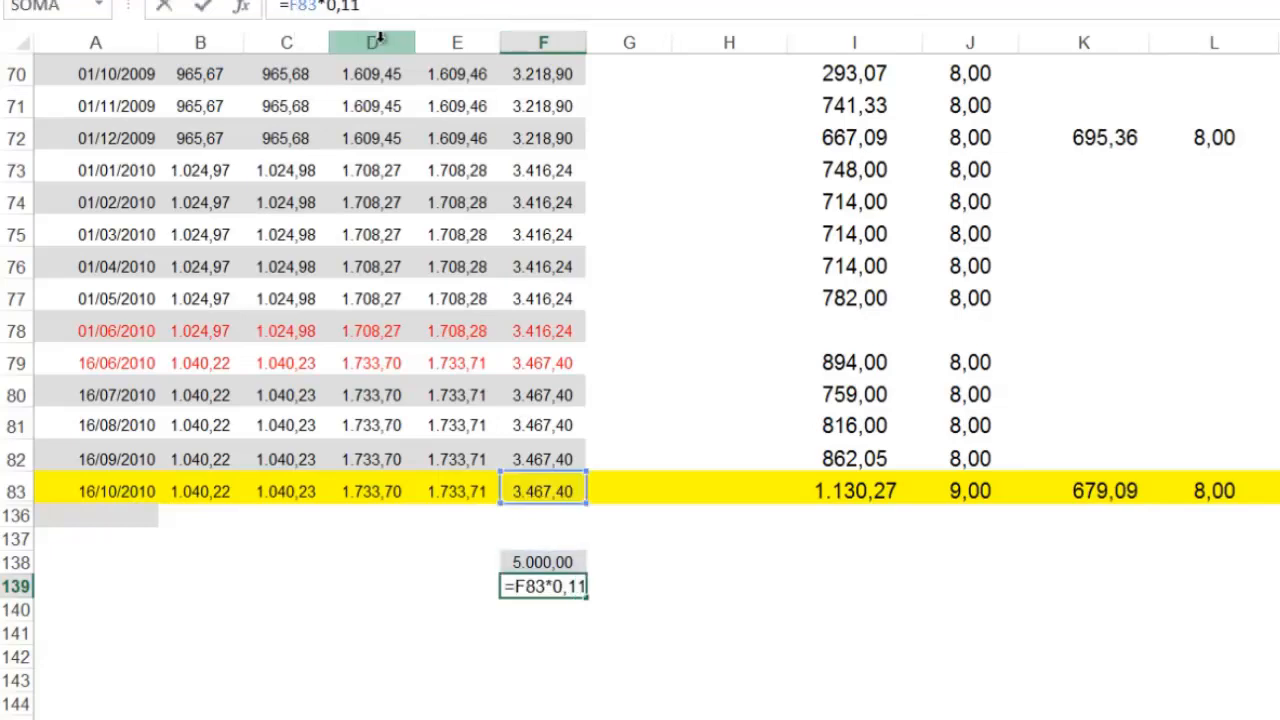
{"action": "key", "text": "Return"}
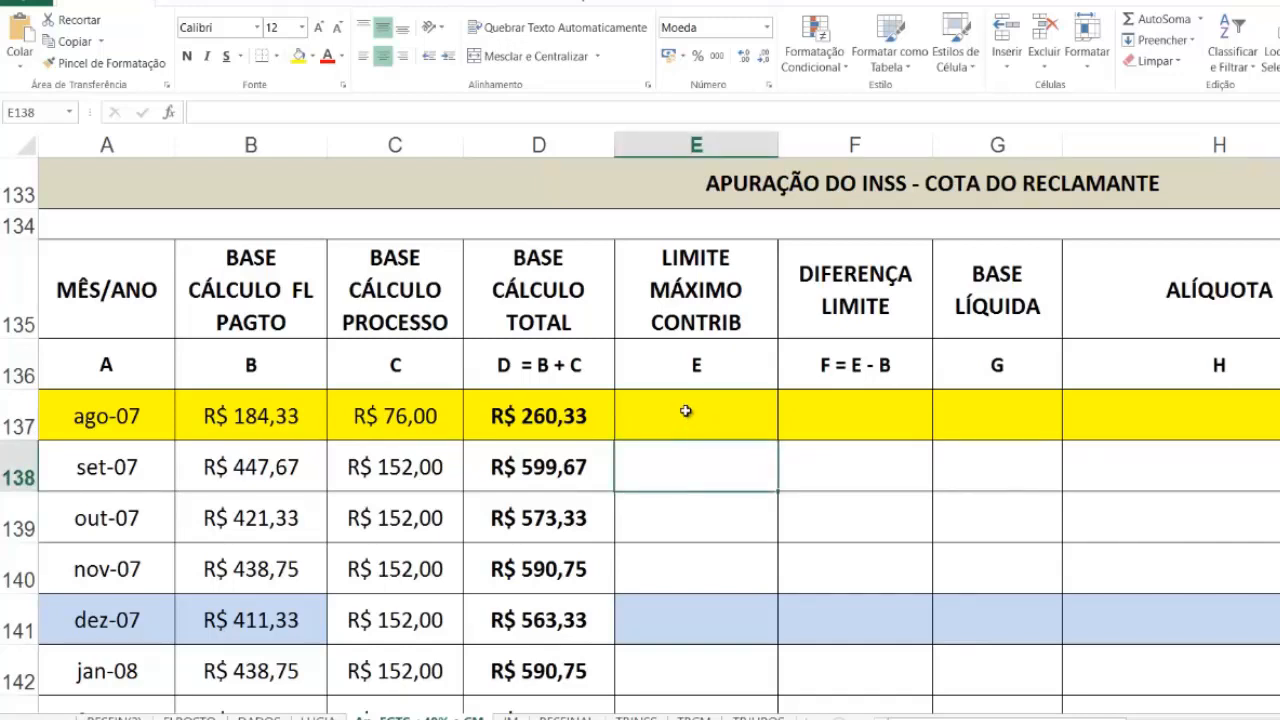
Step: Link the ago-07 LIMITE MÁXIMO CONTRIB in E137 to the 01/08/2007 upper limit with =TBINSS!H42
{"action": "left_click", "coordinate": [686, 411]}
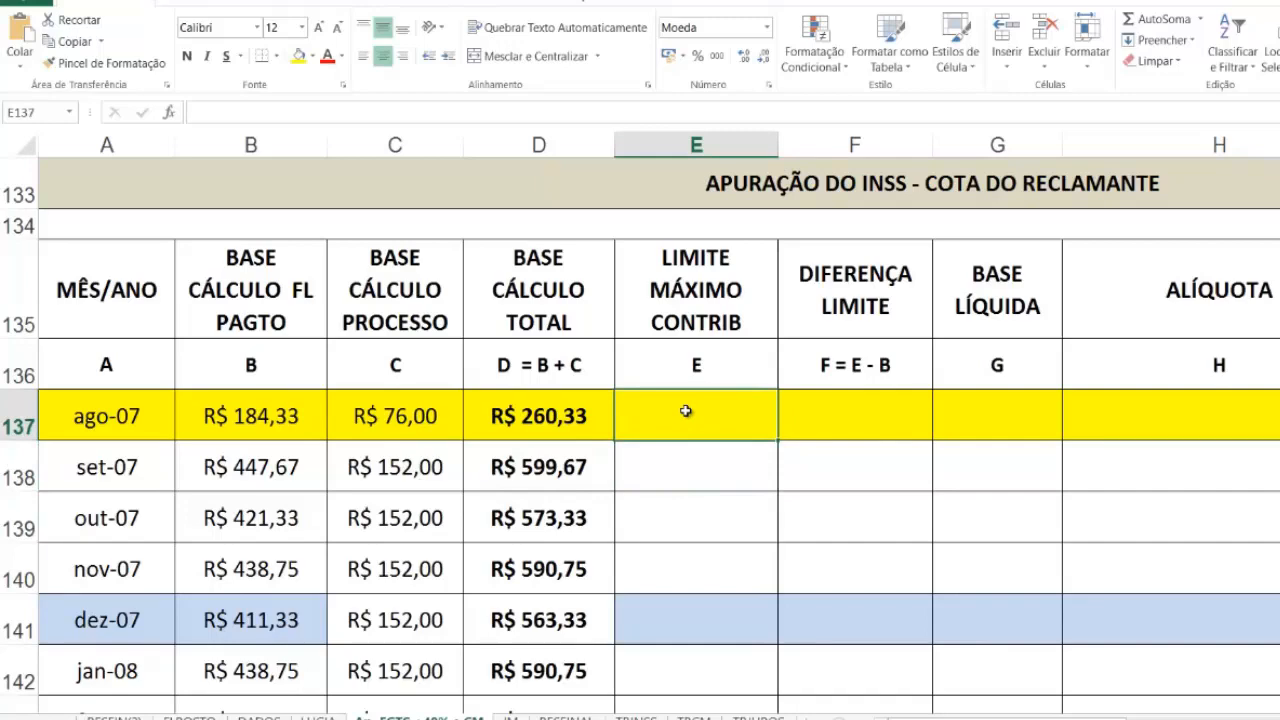
{"action": "type", "text": "="}
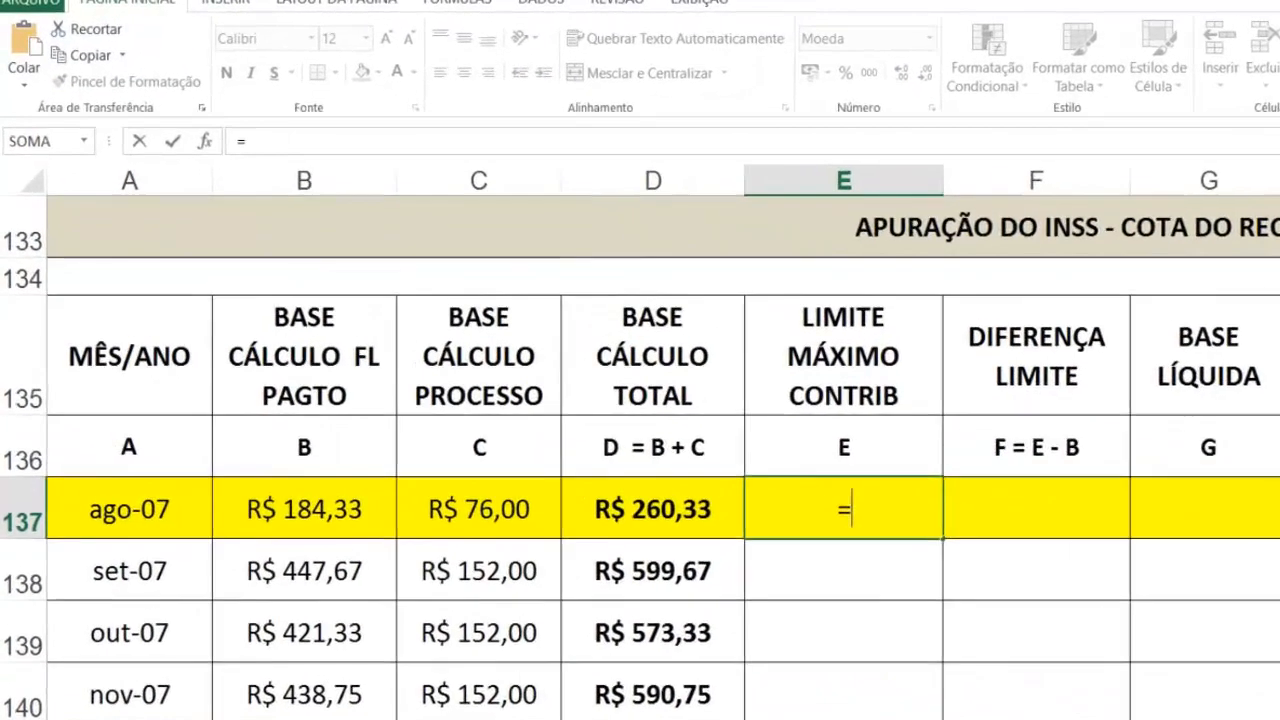
{"action": "left_click", "coordinate": [636, 717]}
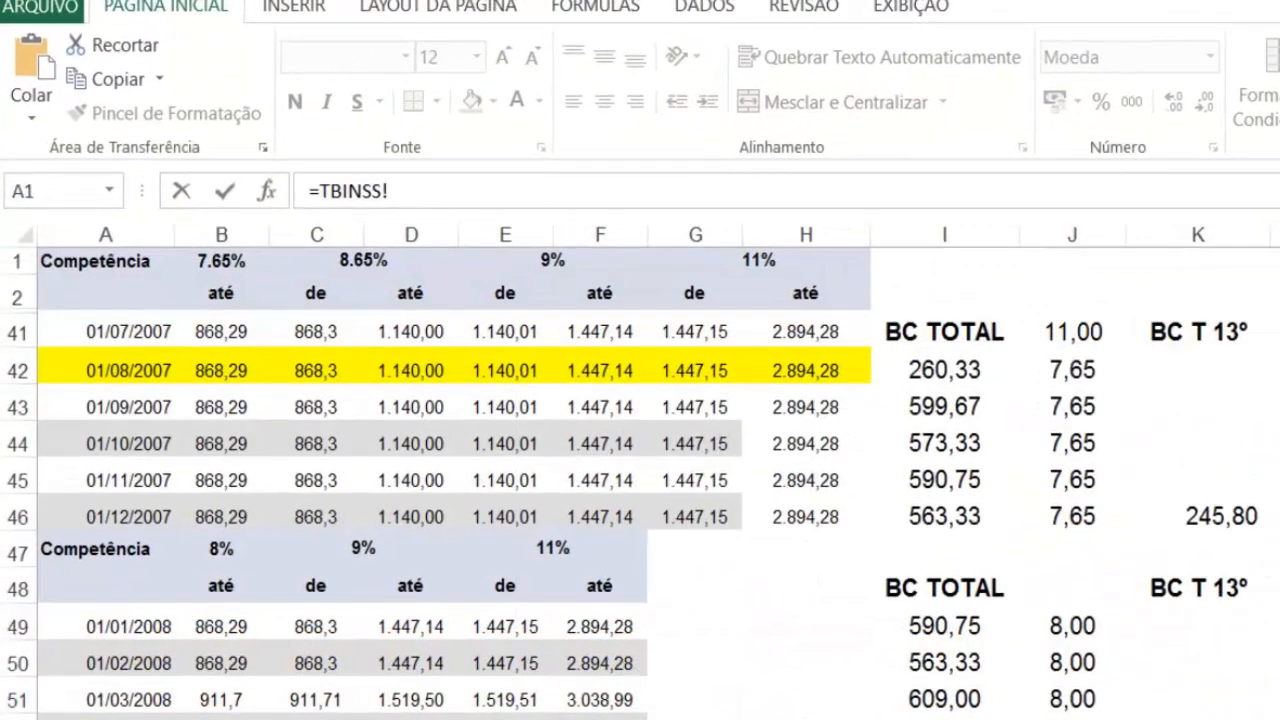
{"action": "left_click", "coordinate": [805, 370]}
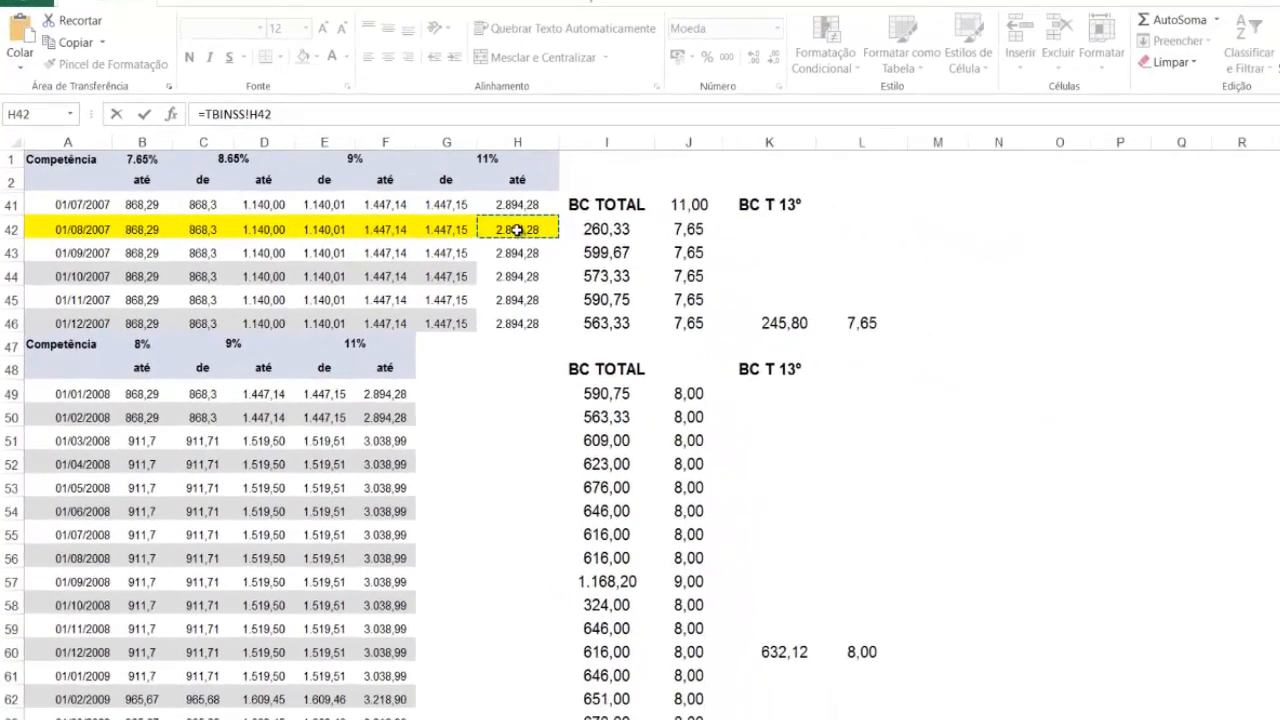
{"action": "key", "text": "Return"}
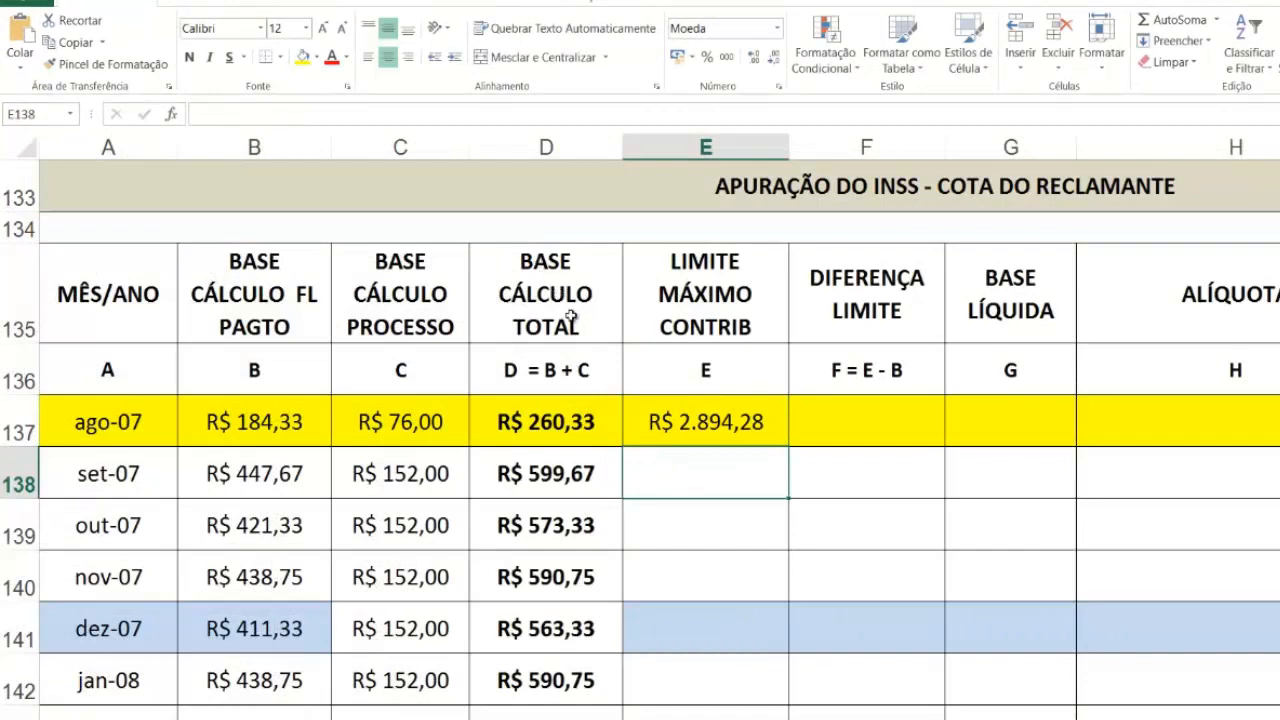
Step: Fill the LIMITE MÁXIMO CONTRIB formula from E137 down to the dez-07 row in E141
{"action": "left_click", "coordinate": [750, 420]}
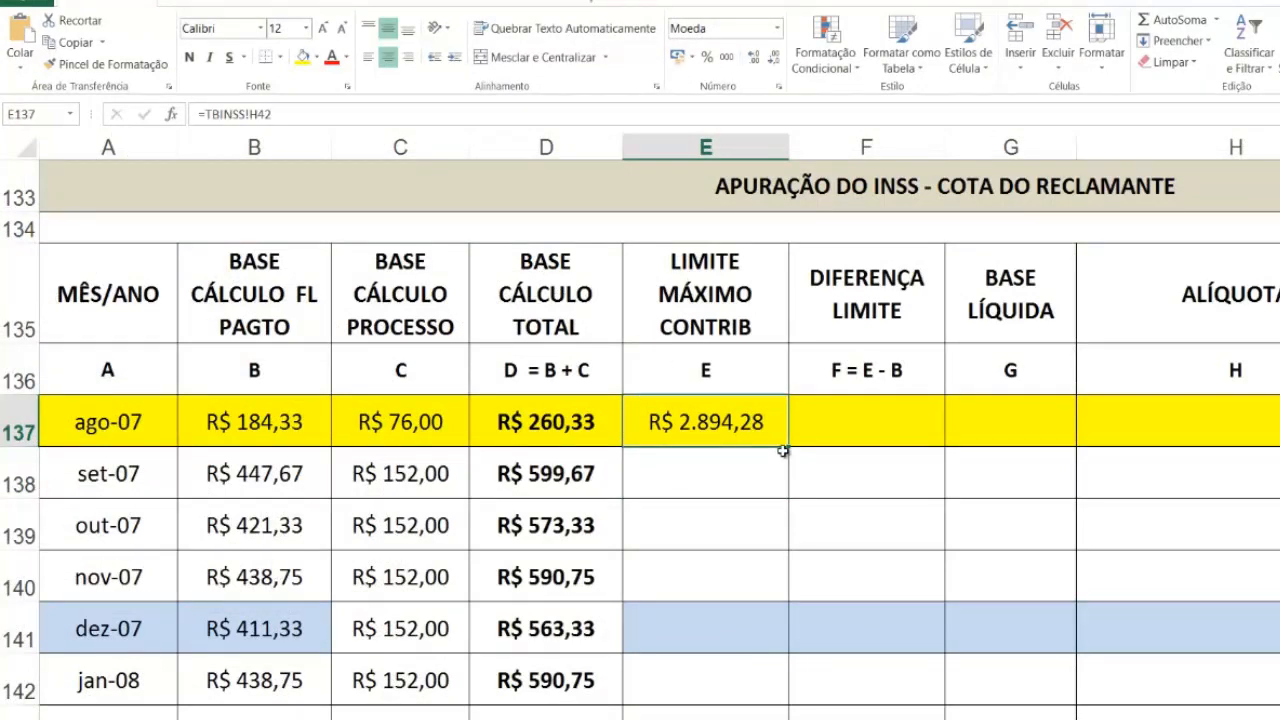
{"action": "left_click_drag", "start_coordinate": [783, 451], "coordinate": [780, 645]}
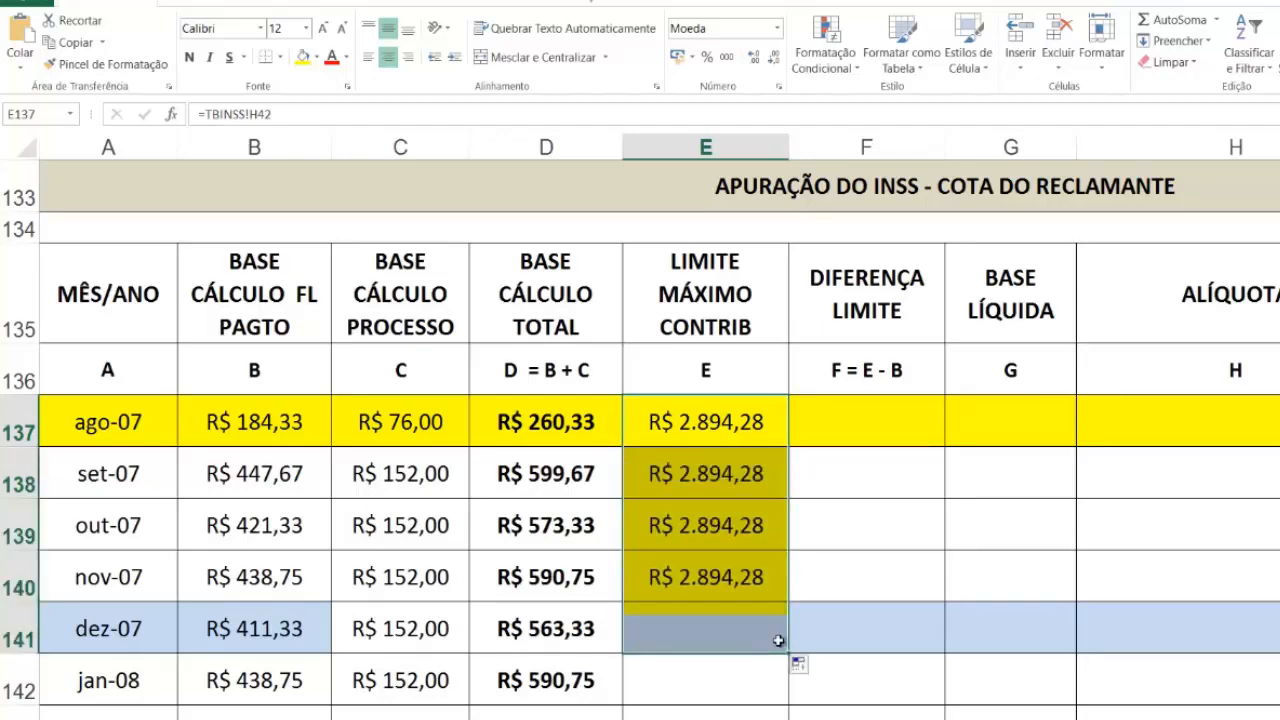
{"action": "scroll", "coordinate": [768, 641], "scroll_direction": "down", "scroll_amount": 1}
{"action": "scroll", "coordinate": [767, 639], "scroll_direction": "down", "scroll_amount": 1}
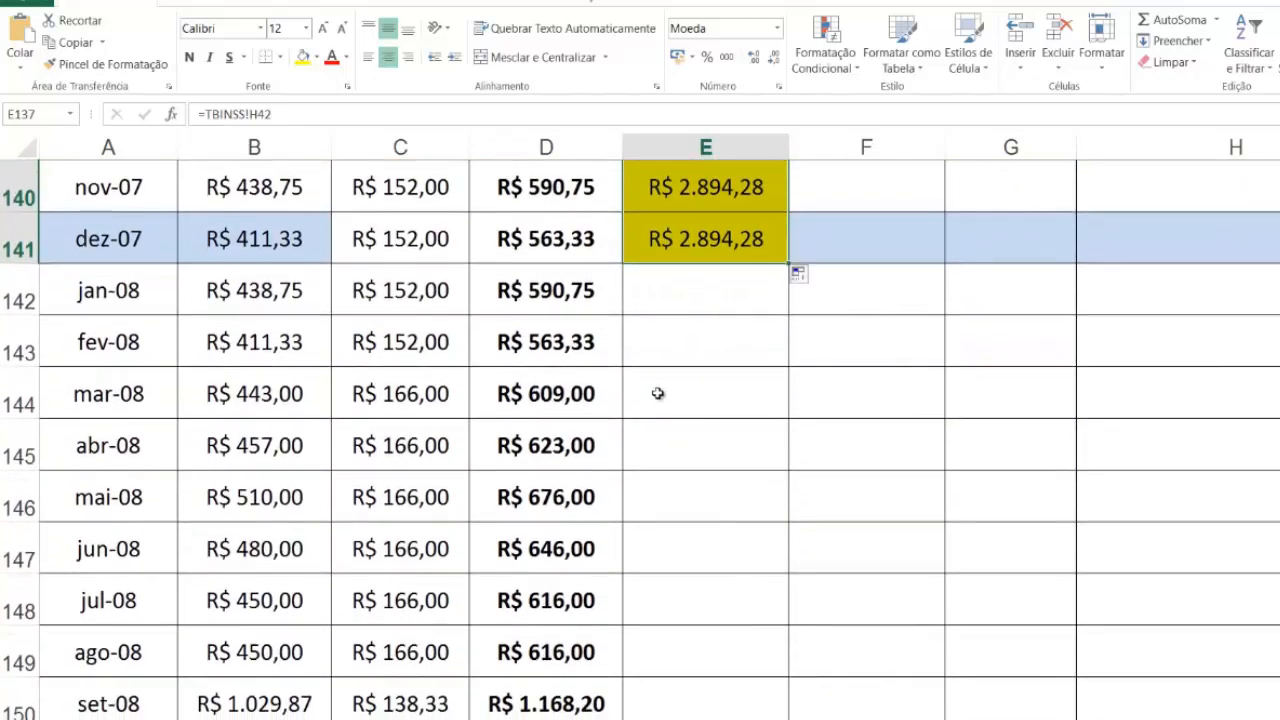
{"action": "left_click", "coordinate": [692, 297]}
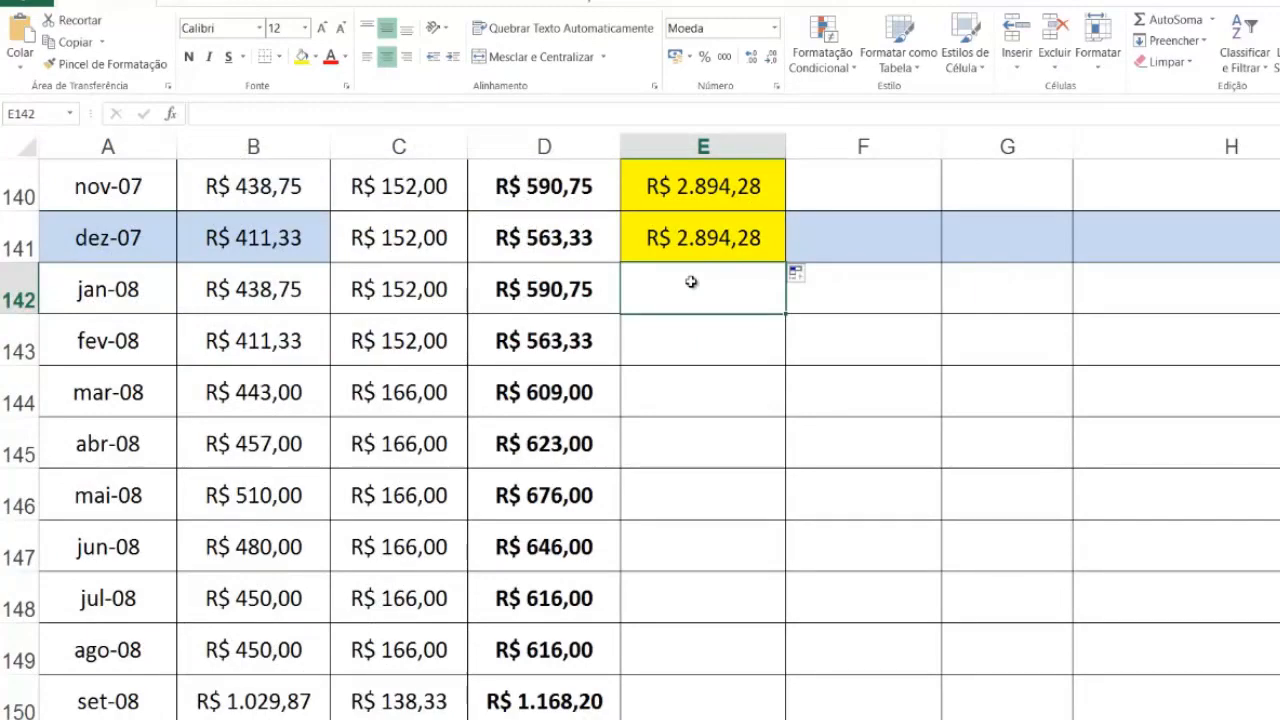
Step: Link the jan-08 LIMITE MÁXIMO CONTRIB in E142 to the 01/01/2008 limit with =TBINSS!F49 and fill it down to mai-10 in E170
{"action": "type", "text": "="}
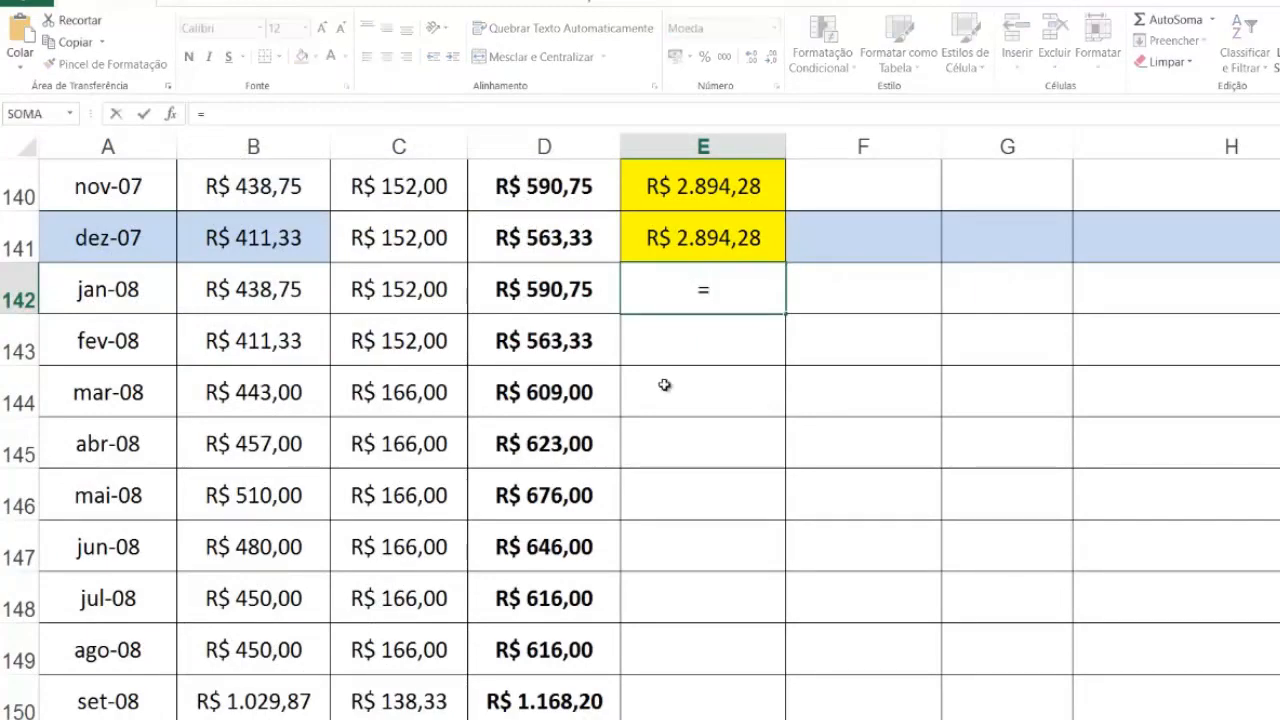
{"action": "left_click", "coordinate": [628, 718]}
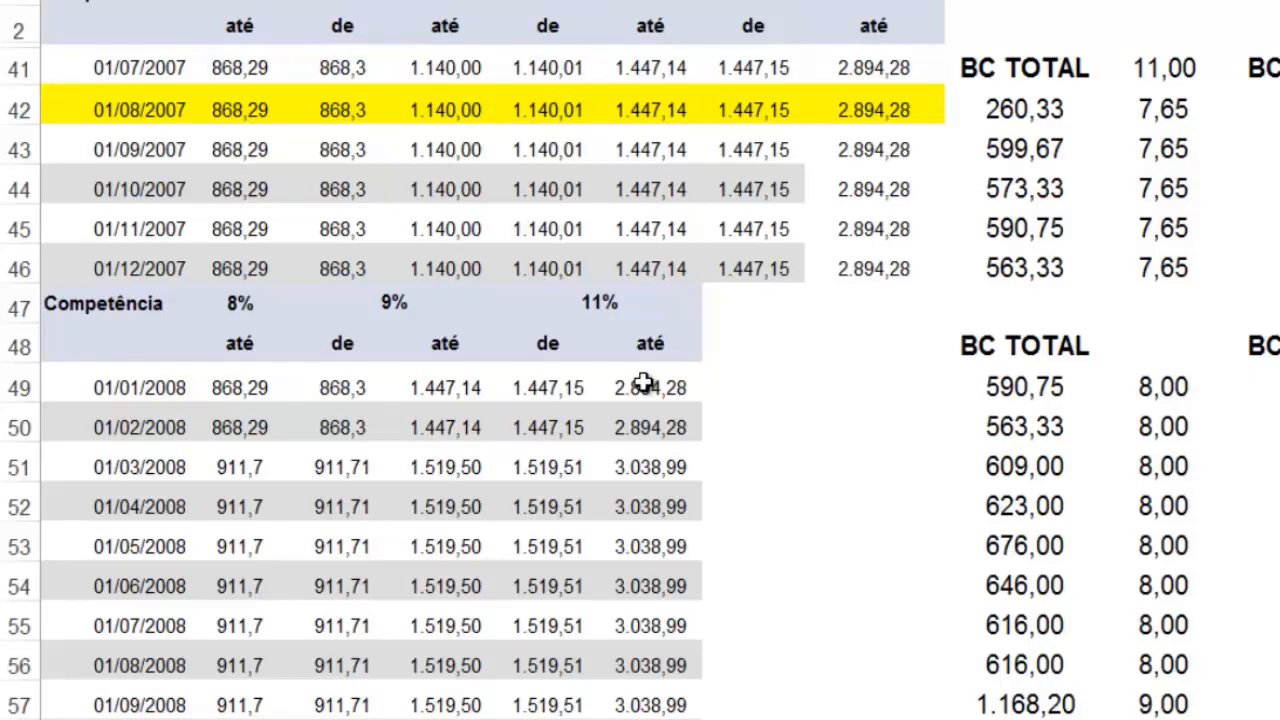
{"action": "left_click", "coordinate": [643, 384]}
{"action": "key", "text": "ctrl+c"}
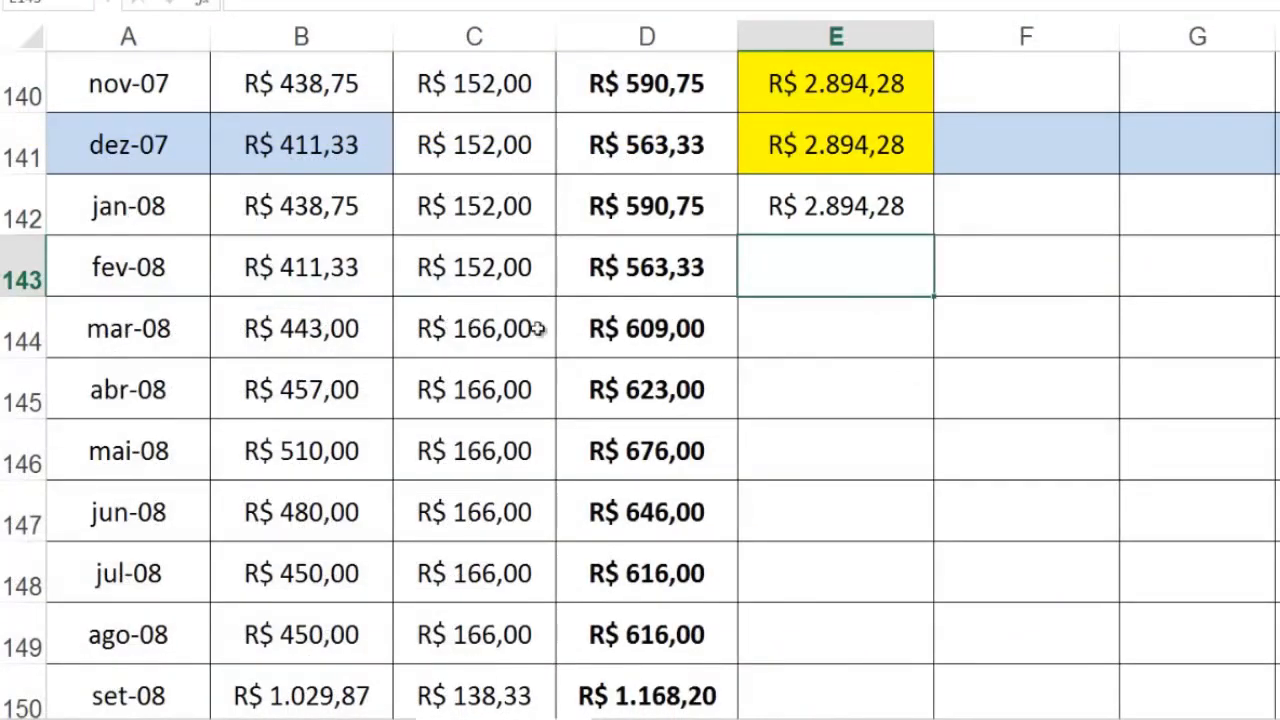
{"action": "left_click", "coordinate": [816, 206]}
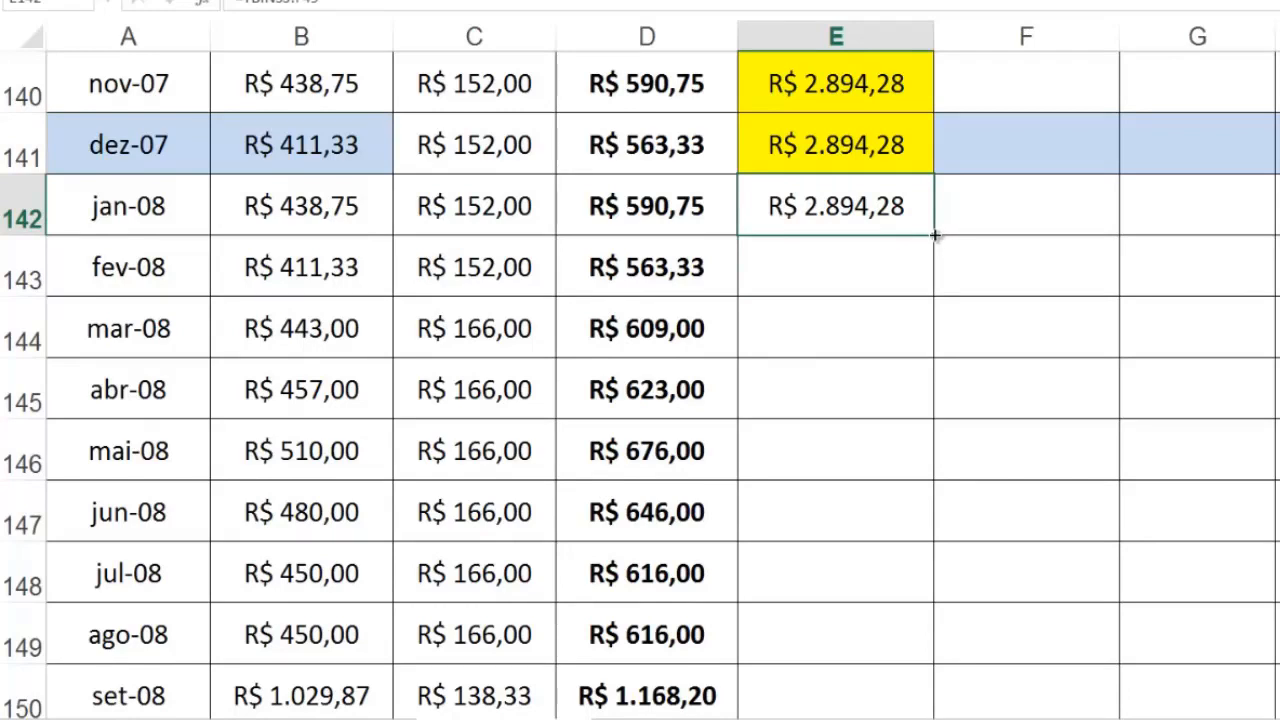
{"action": "mouse_move", "coordinate": [934, 249]}
{"action": "left_mouse_down"}
{"action": "mouse_move", "coordinate": [928, 719]}
{"action": "mouse_move", "coordinate": [928, 600]}
{"action": "mouse_move", "coordinate": [920, 623]}
{"action": "mouse_move", "coordinate": [911, 587]}
{"action": "left_mouse_up"}
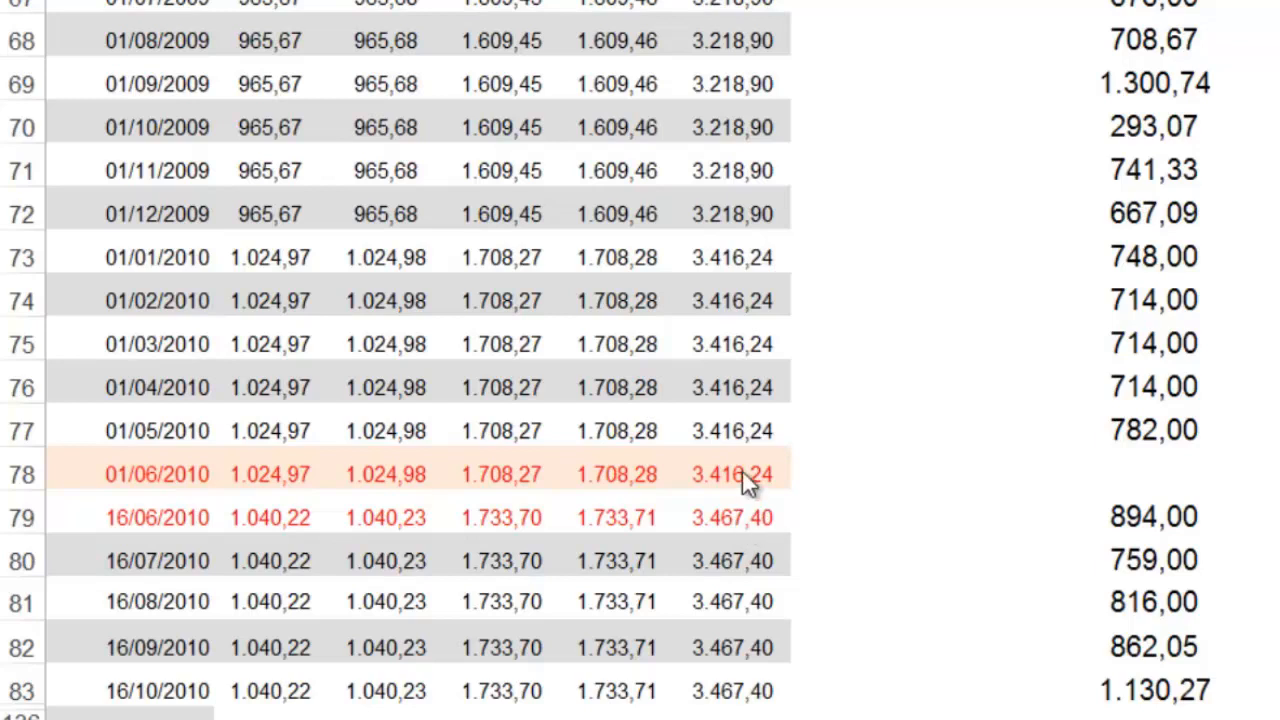
Step: Examine the 01/06/2010 row in TBINSS and the linked limit formulas of the 2010 months in column E
{"action": "left_click", "coordinate": [138, 482]}
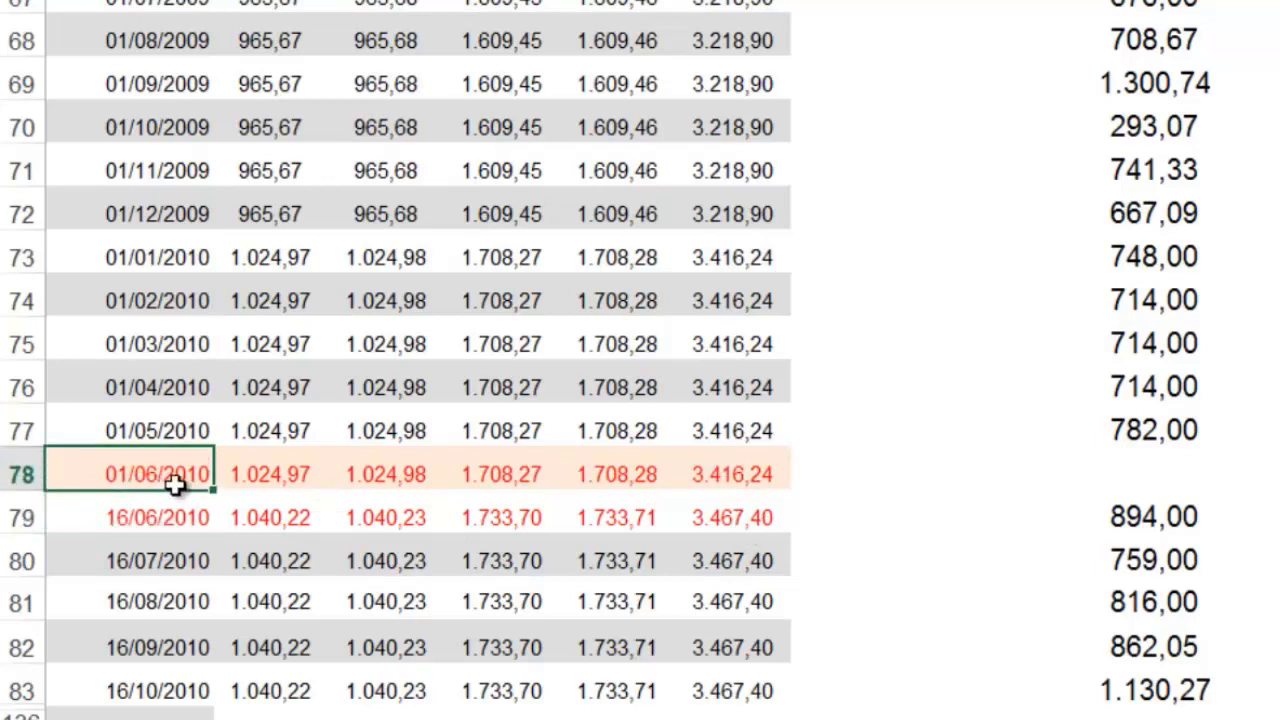
{"action": "left_click_drag", "start_coordinate": [213, 492], "coordinate": [157, 466]}
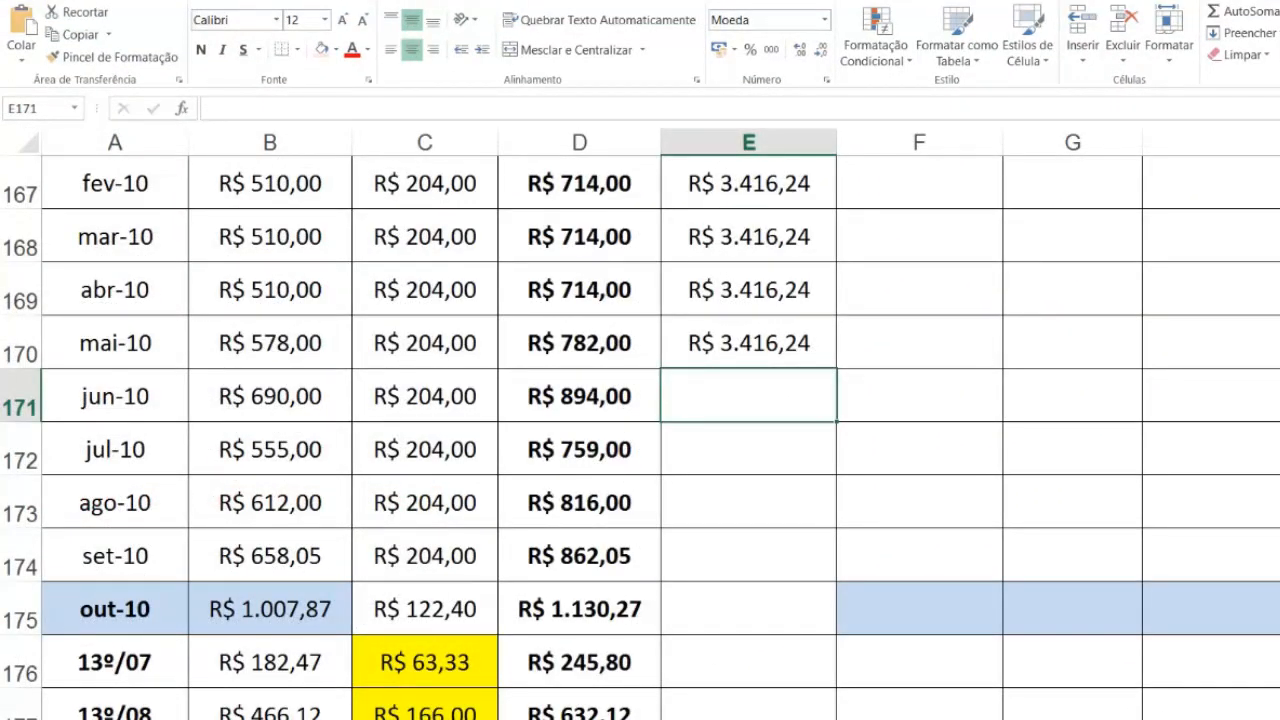
{"action": "left_click", "coordinate": [792, 350]}
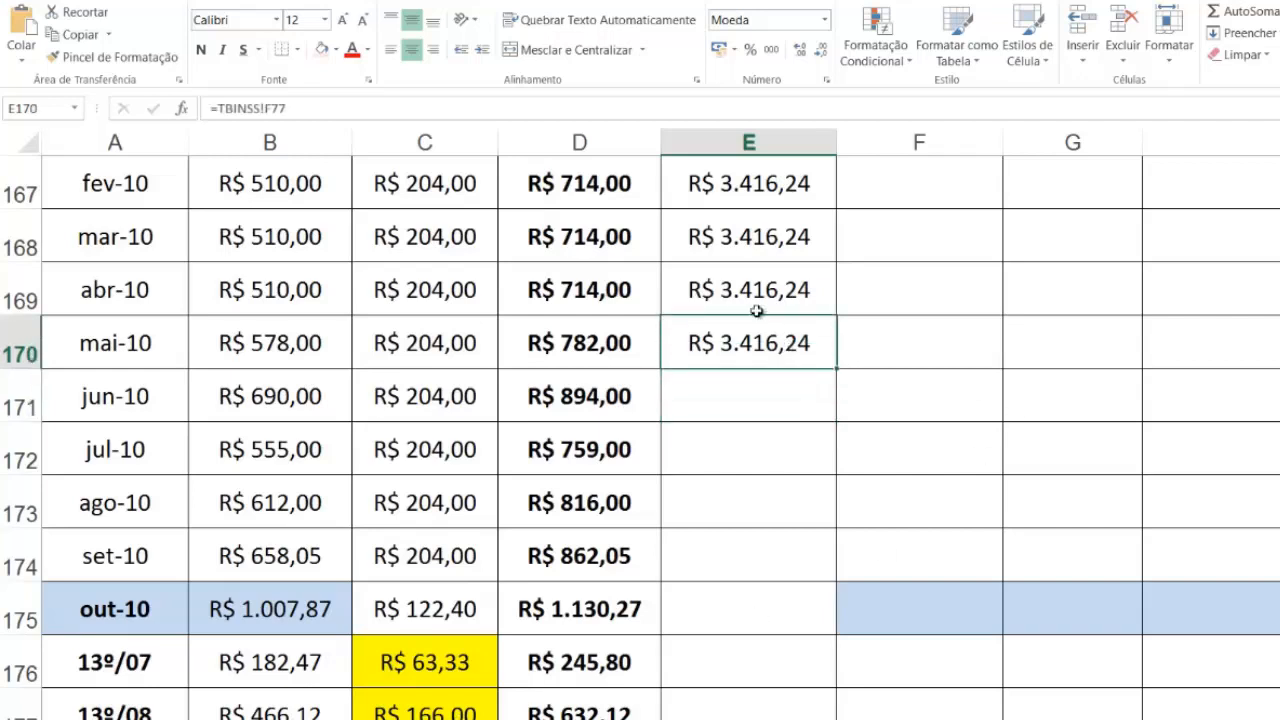
{"action": "scroll", "coordinate": [755, 240], "scroll_direction": "up", "scroll_amount": 1}
{"action": "left_click", "coordinate": [755, 240]}
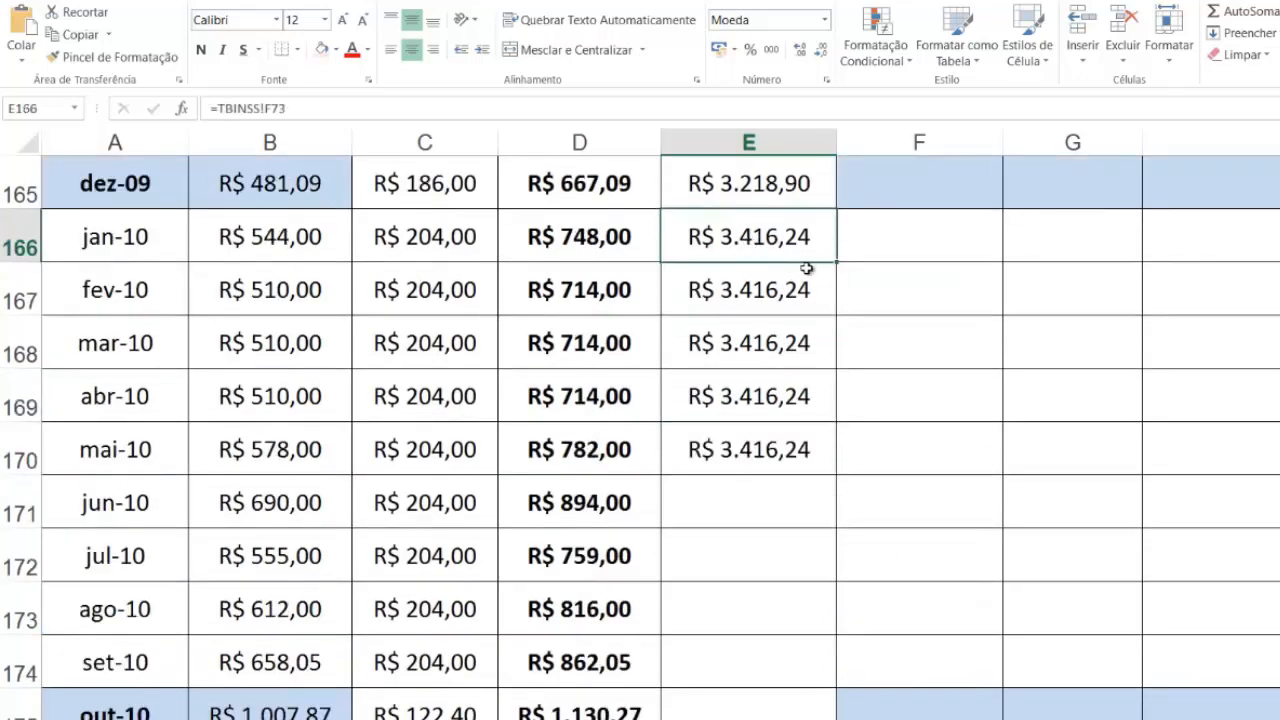
{"action": "left_click", "coordinate": [757, 284]}
{"action": "left_click", "coordinate": [751, 340]}
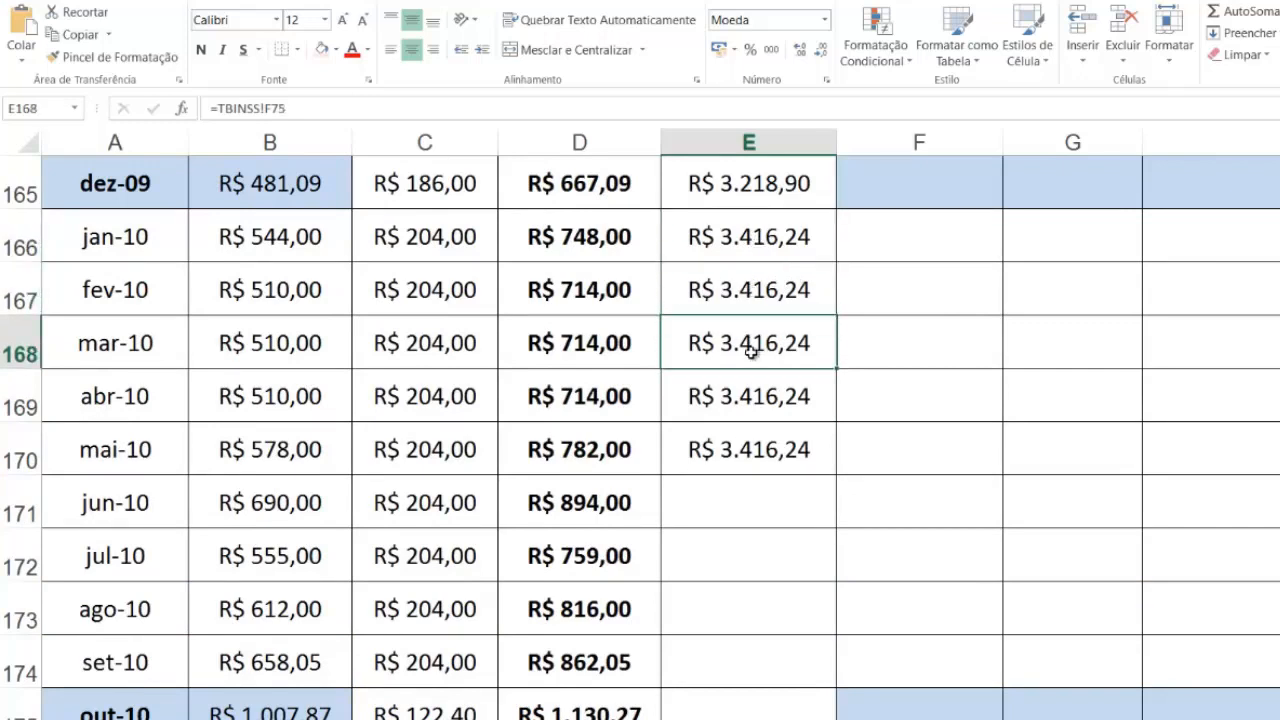
{"action": "left_click", "coordinate": [749, 400]}
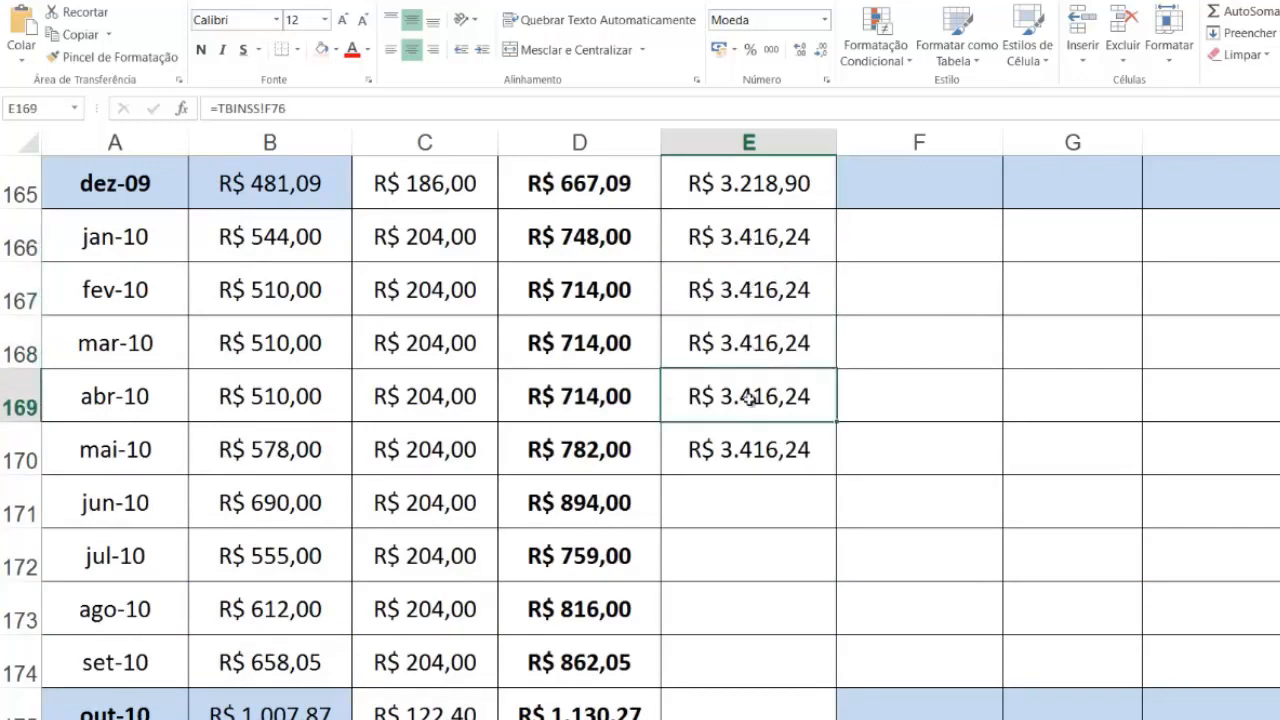
Step: Extend the limit formula from mai-10 to jun-10 in E171 and change its reference to =TBINSS!F79
{"action": "left_click", "coordinate": [749, 451]}
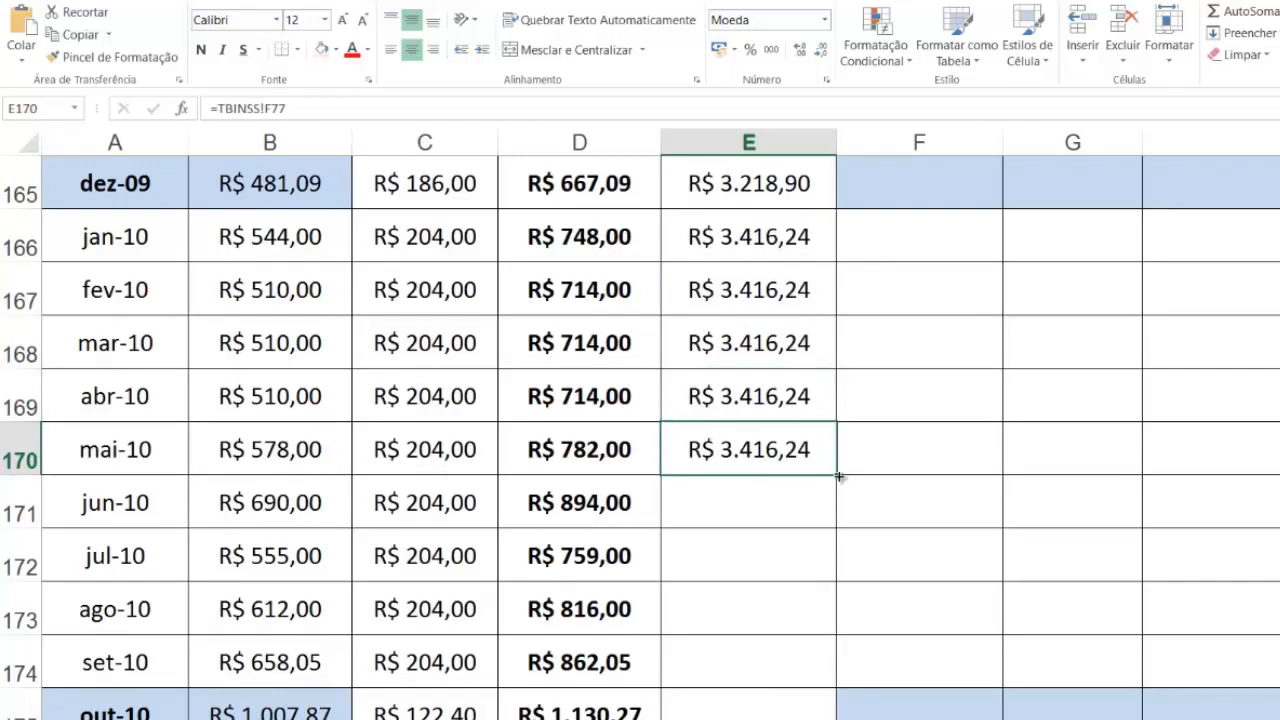
{"action": "left_click_drag", "start_coordinate": [836, 477], "coordinate": [825, 514]}
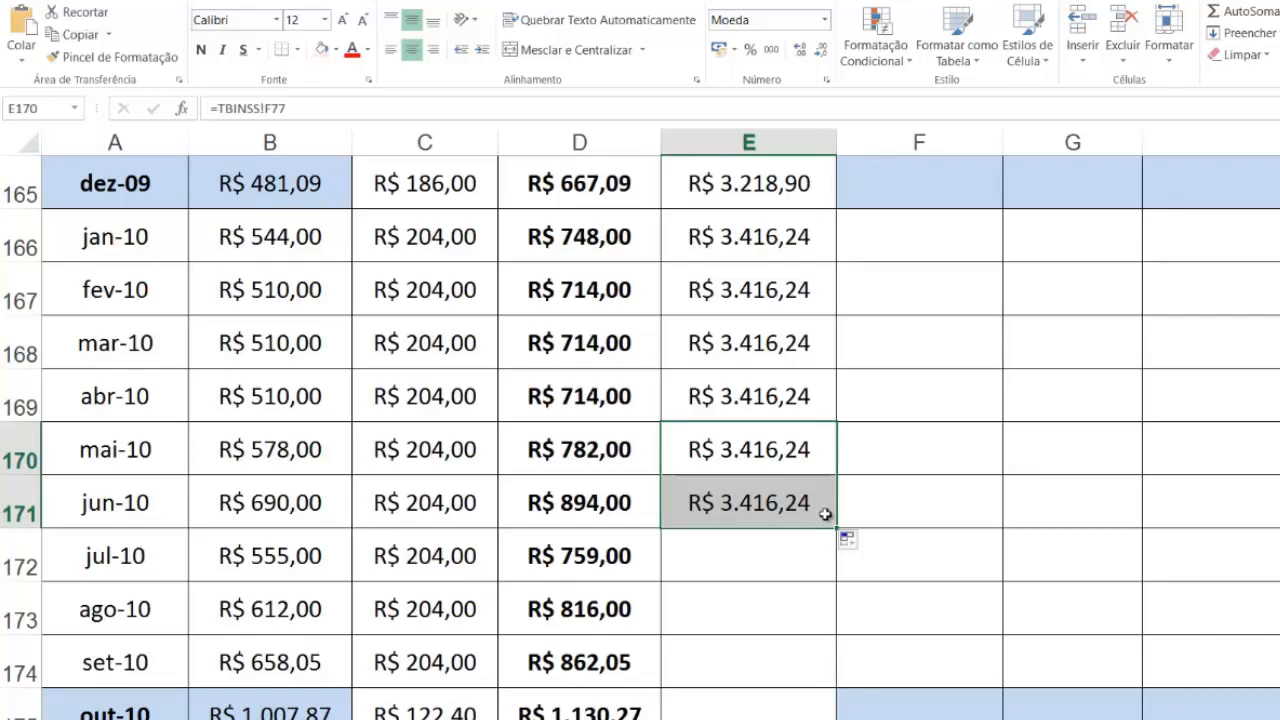
{"action": "left_click", "coordinate": [813, 507]}
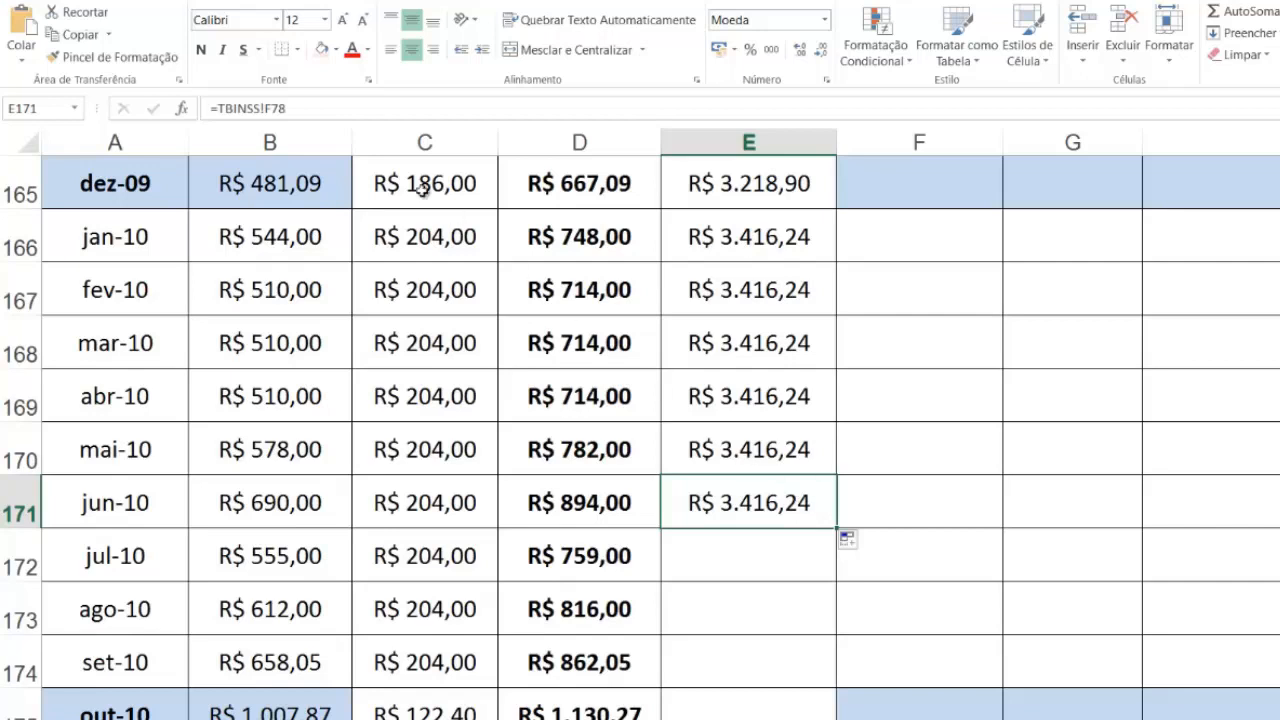
{"action": "left_click", "coordinate": [298, 108]}
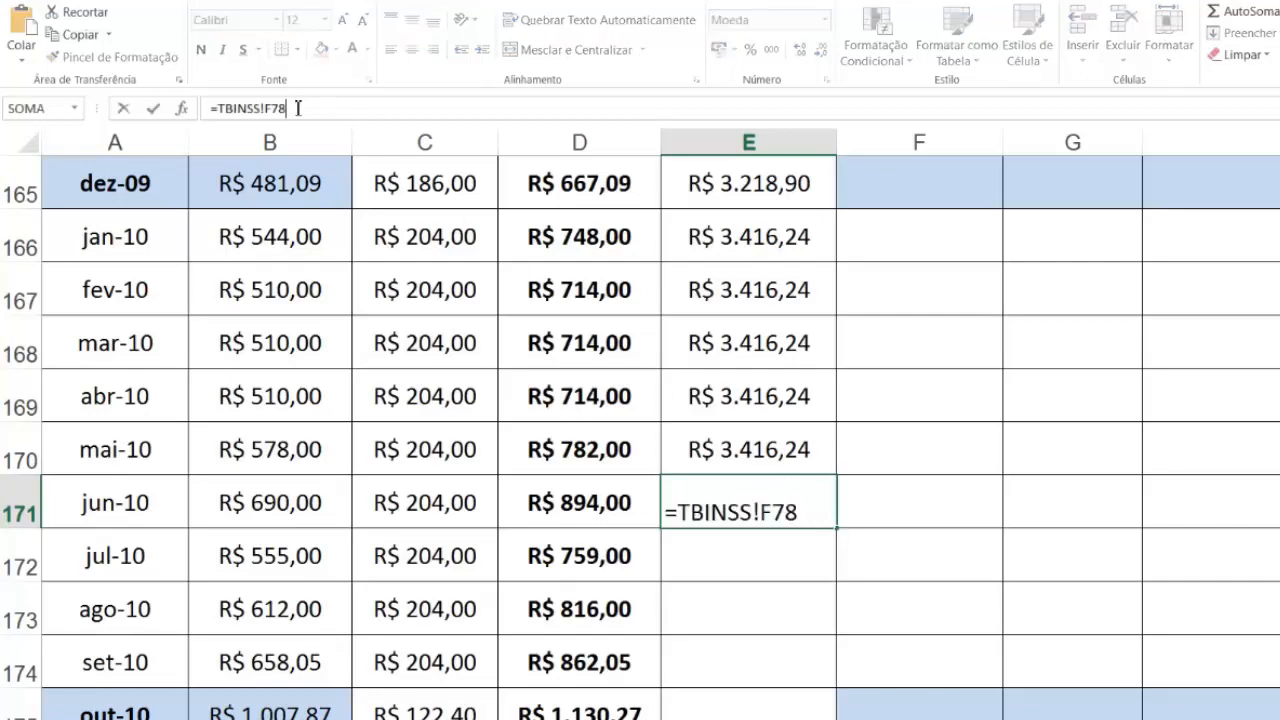
{"action": "key", "text": "BackSpace"}
{"action": "type", "text": "9"}
{"action": "left_click", "coordinate": [824, 510]}
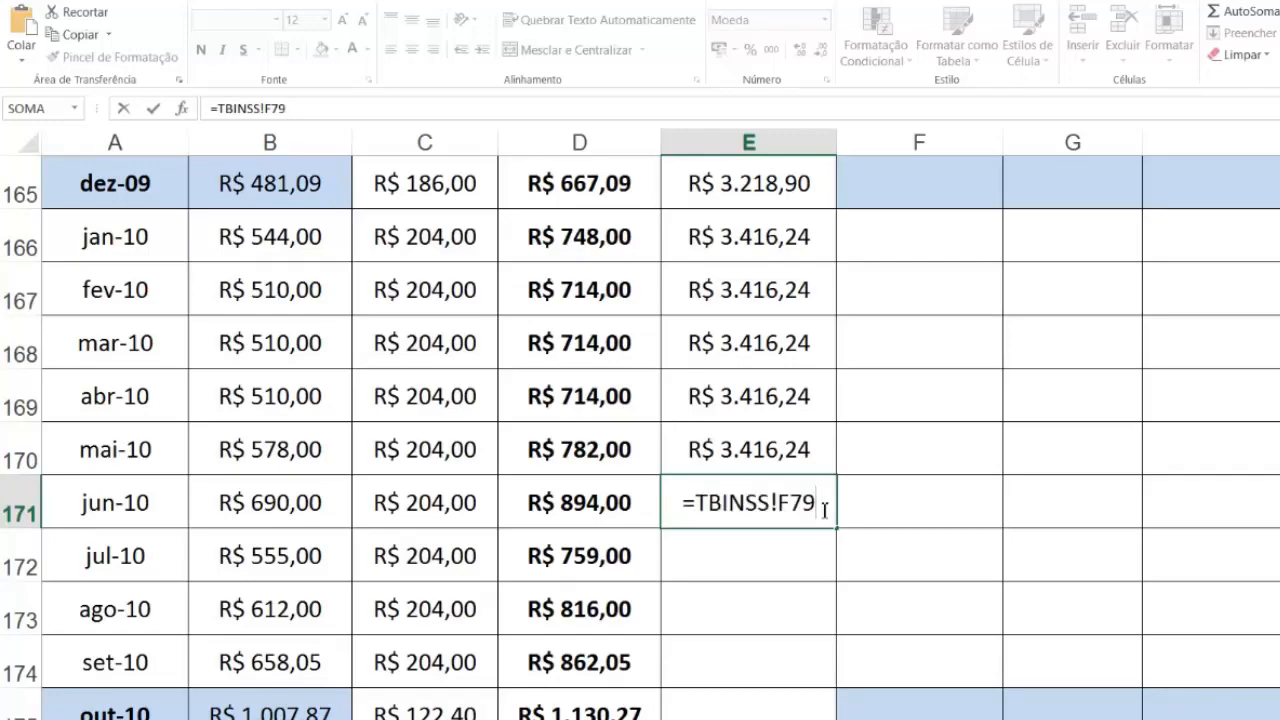
{"action": "key", "text": "Return"}
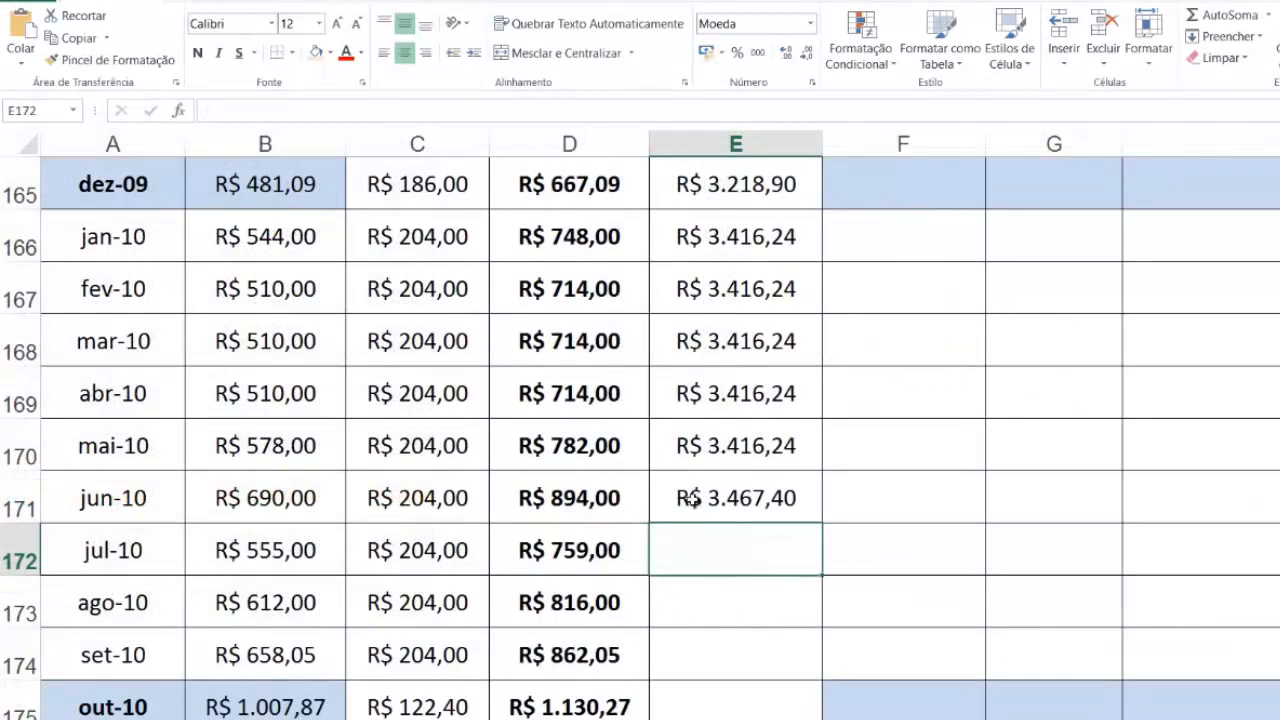
Step: Fill the LIMITE MÁXIMO CONTRIB formula from jun-10 in E171 down to the out-10 row in E175
{"action": "left_click", "coordinate": [692, 500]}
{"action": "left_click", "coordinate": [706, 444]}
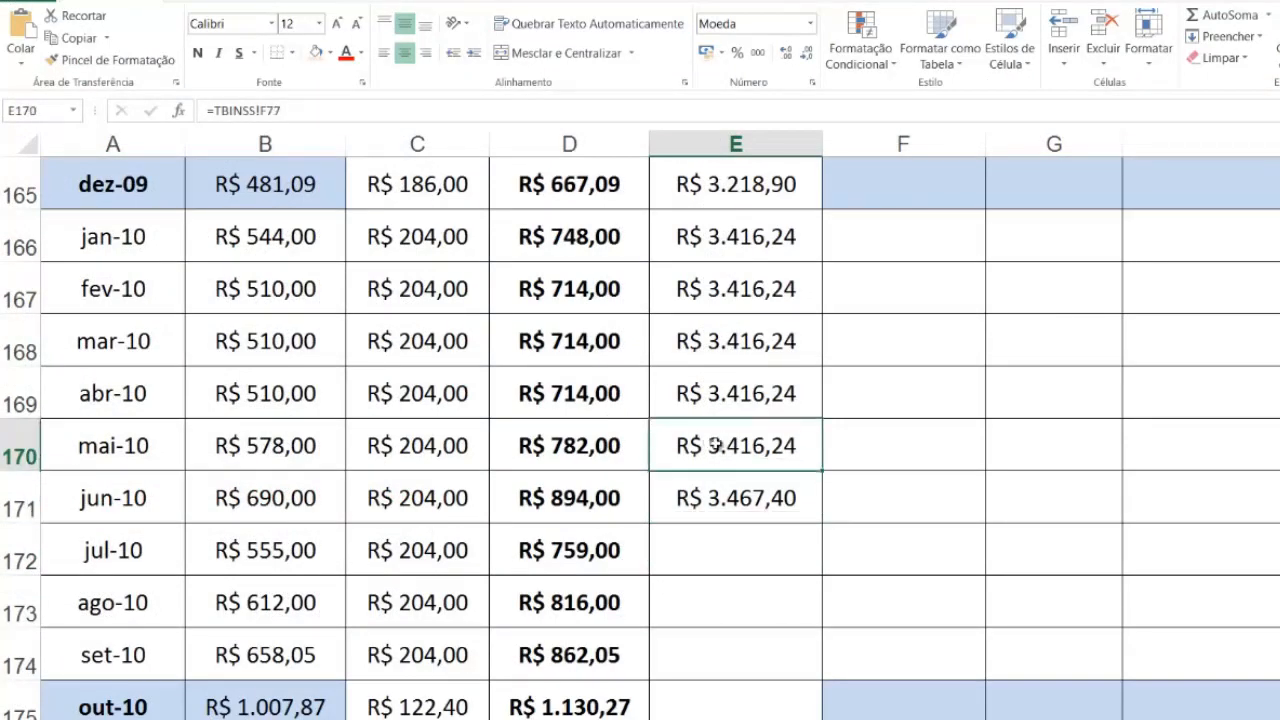
{"action": "left_click", "coordinate": [725, 505]}
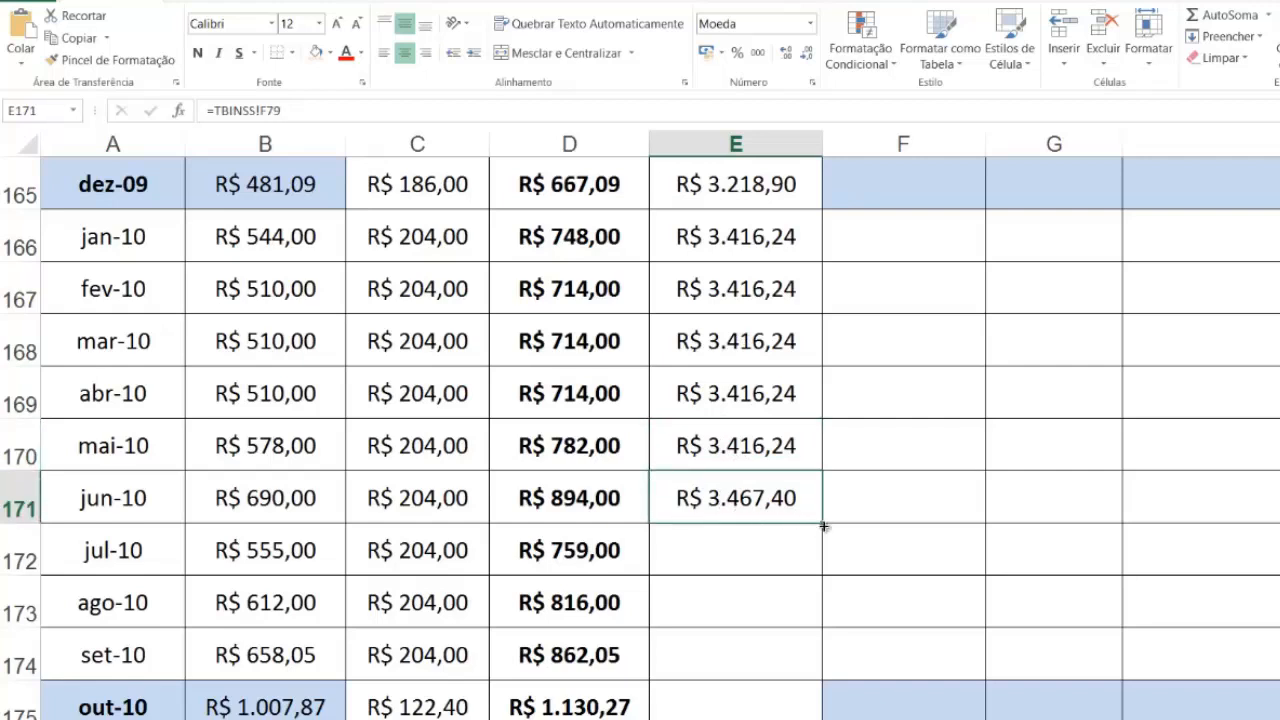
{"action": "left_click_drag", "start_coordinate": [822, 522], "coordinate": [779, 662]}
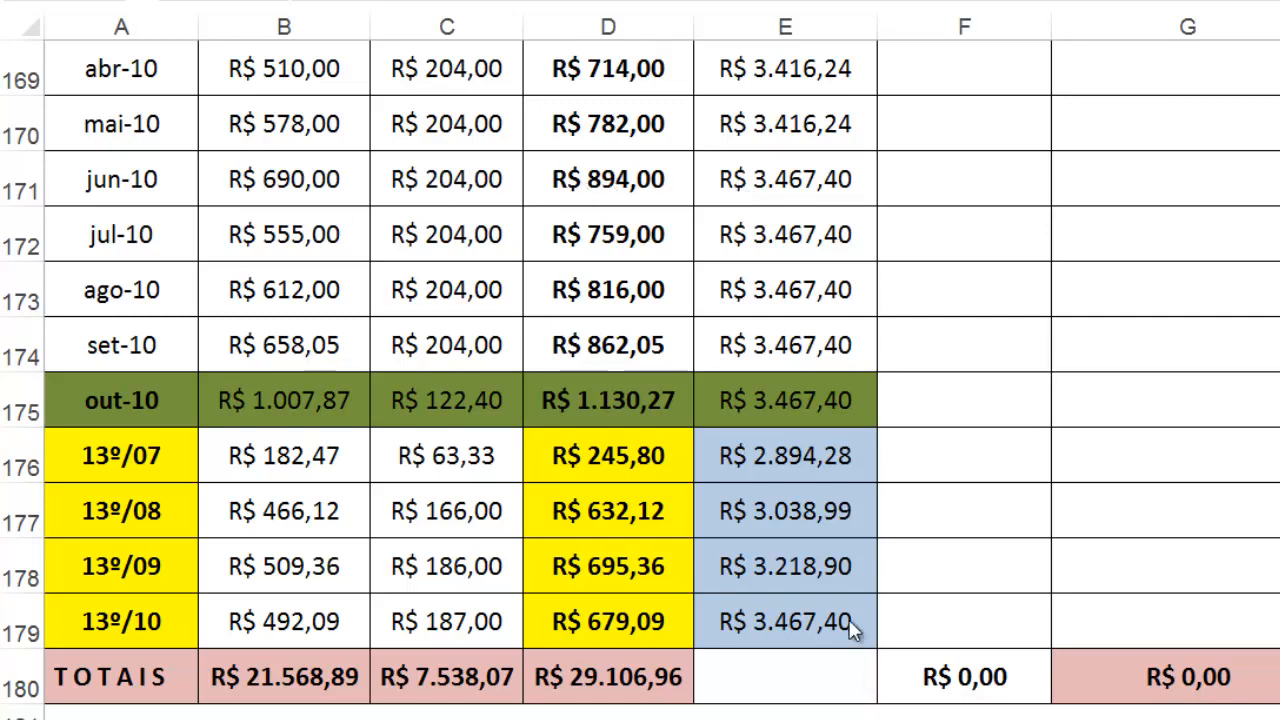
Step: Clear the 13º salary limits in E176:E179 and link the 13º/07 limit in E176 to the dez-07 limit with =E141
{"action": "left_click_drag", "start_coordinate": [831, 615], "coordinate": [831, 458]}
{"action": "key", "text": "Delete"}
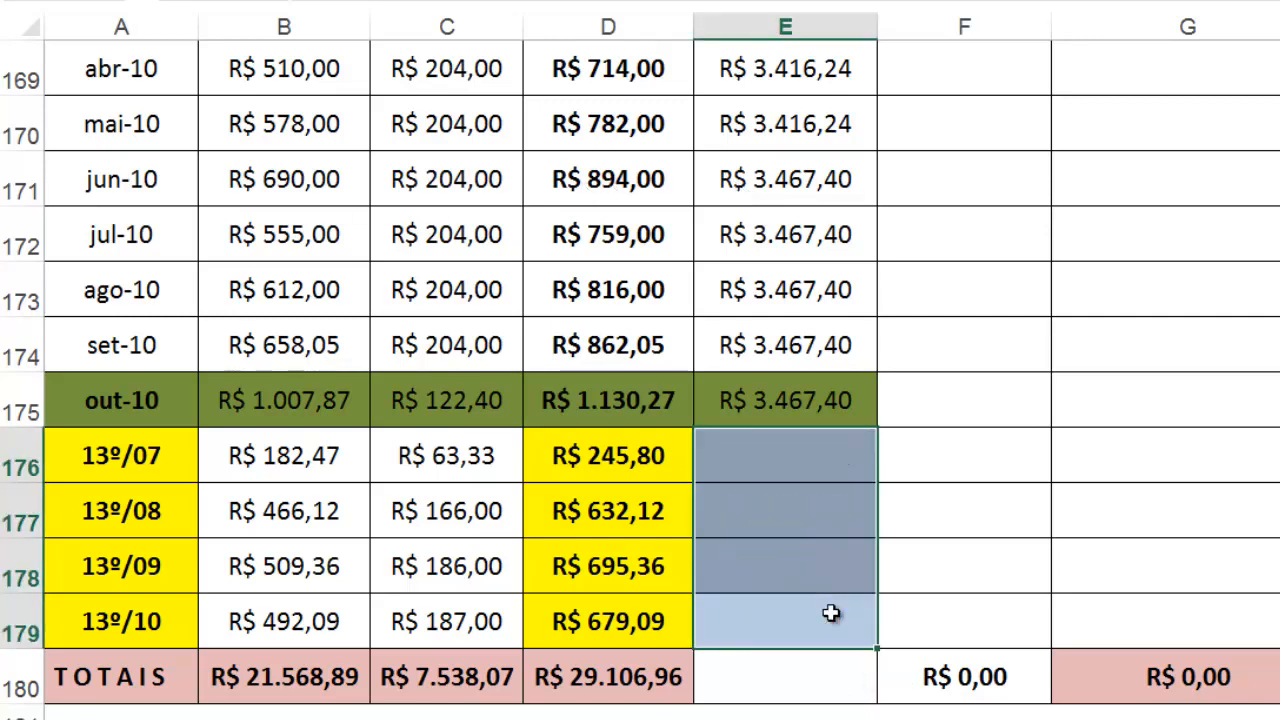
{"action": "left_click", "coordinate": [752, 457]}
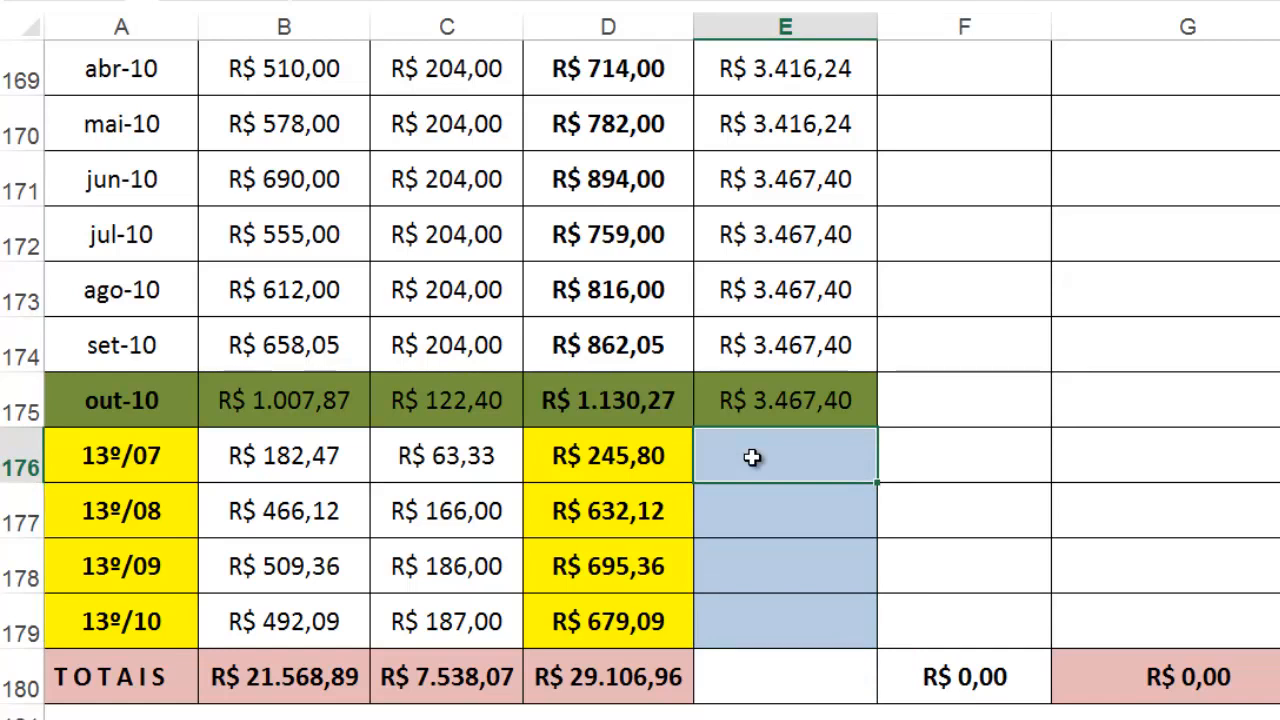
{"action": "double_click", "coordinate": [752, 457]}
{"action": "type", "text": "="}
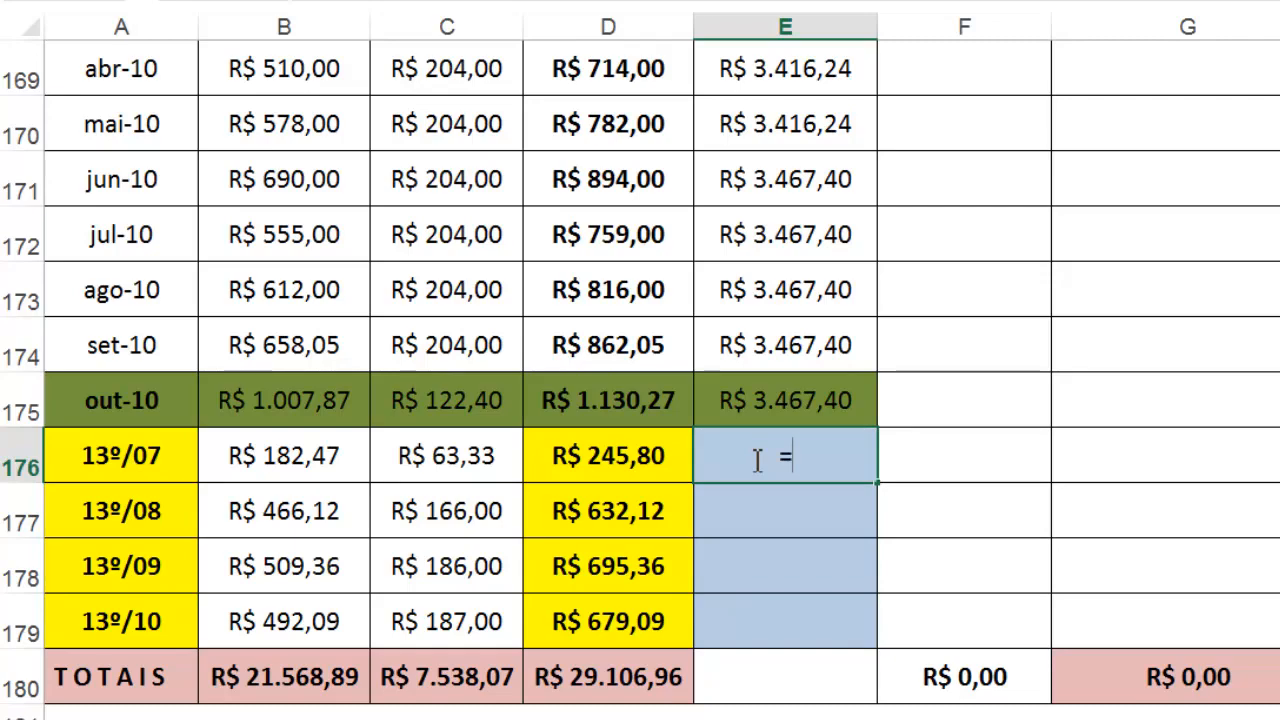
{"action": "scroll", "coordinate": [758, 459], "scroll_direction": "up", "scroll_amount": 7}
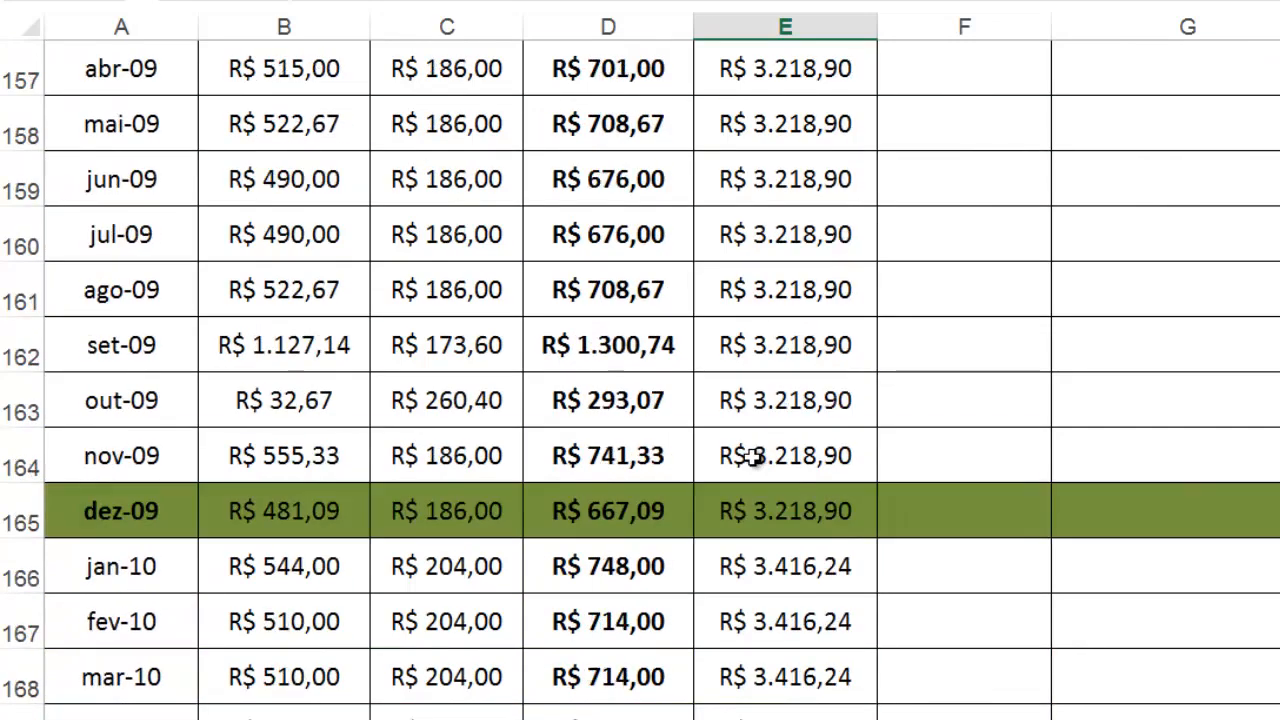
{"action": "scroll", "coordinate": [752, 457], "scroll_direction": "up", "scroll_amount": 3}
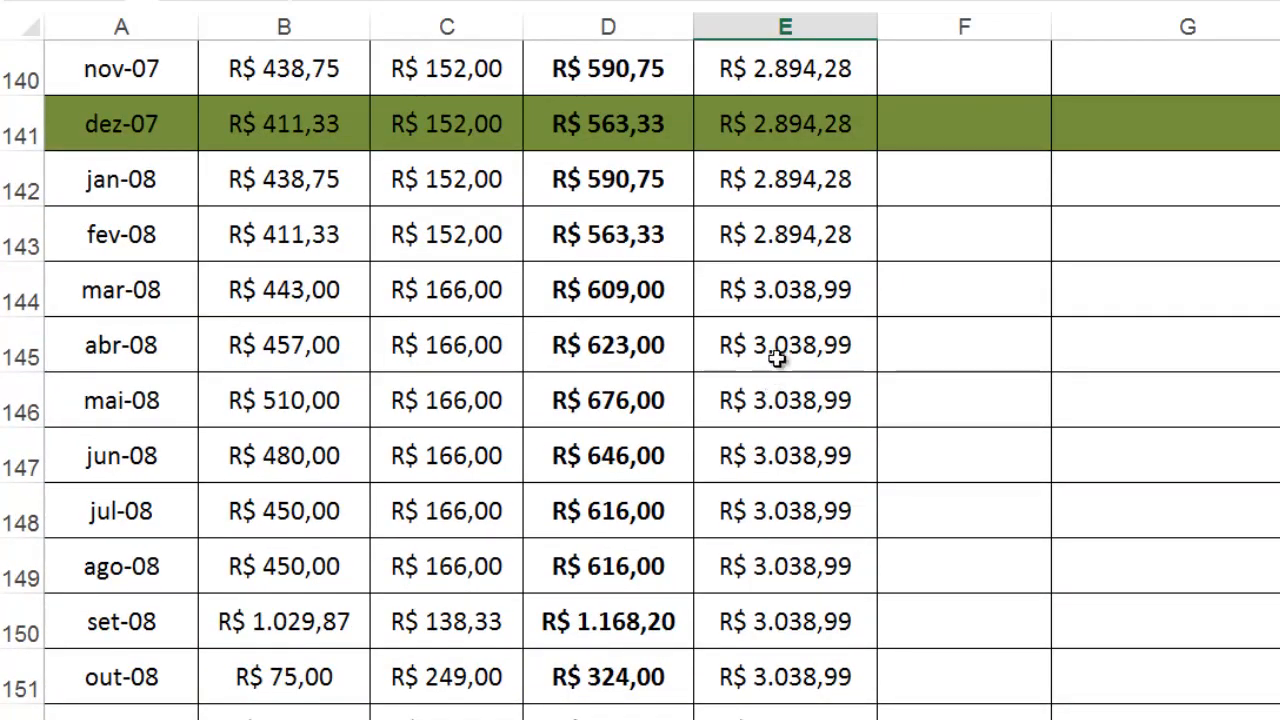
{"action": "left_click", "coordinate": [817, 163]}
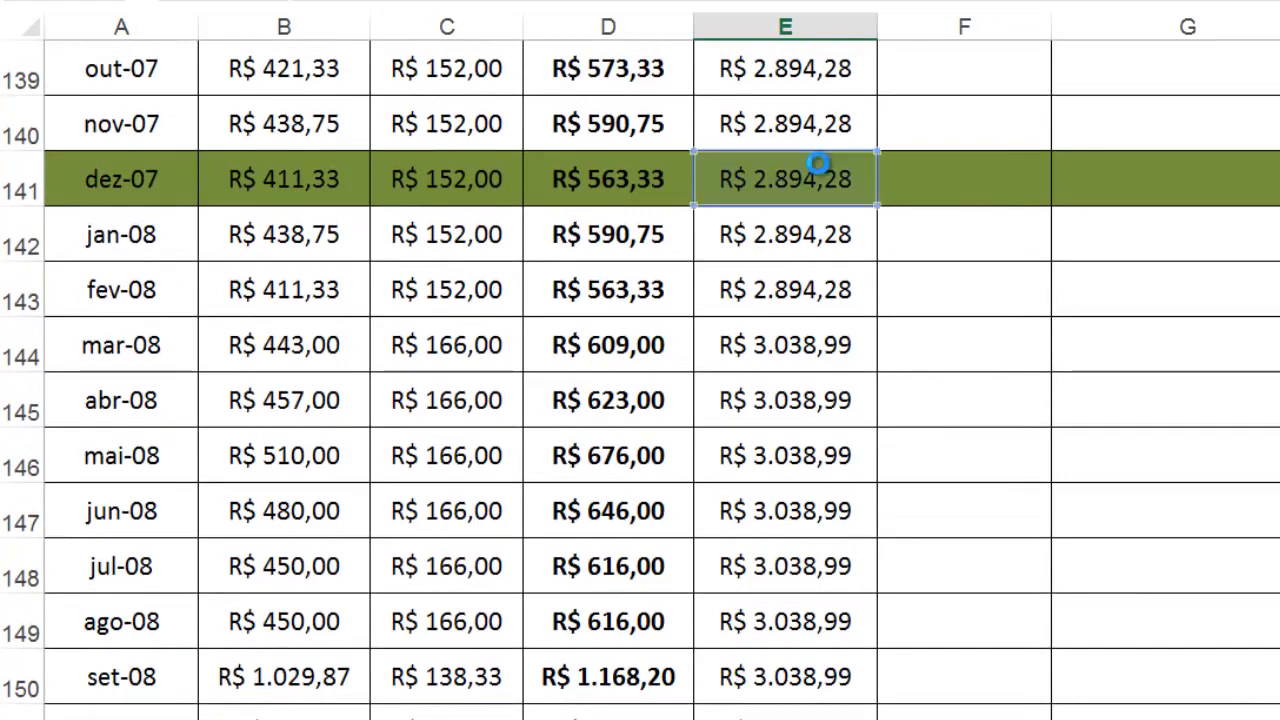
{"action": "key", "text": "Return"}
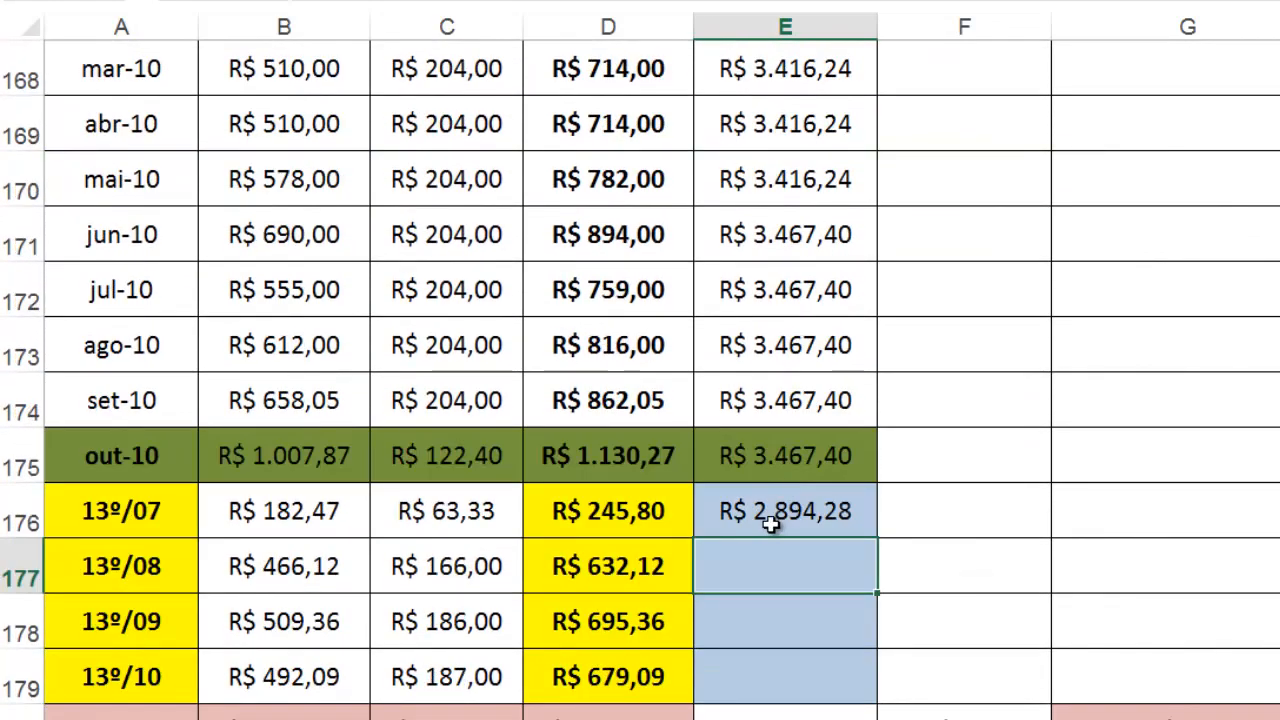
Step: Link the 13º/08 contribution limit in E177 to the dez-08 limit with =E153
{"action": "type", "text": "="}
{"action": "scroll", "coordinate": [770, 525], "scroll_direction": "up", "scroll_amount": 5}
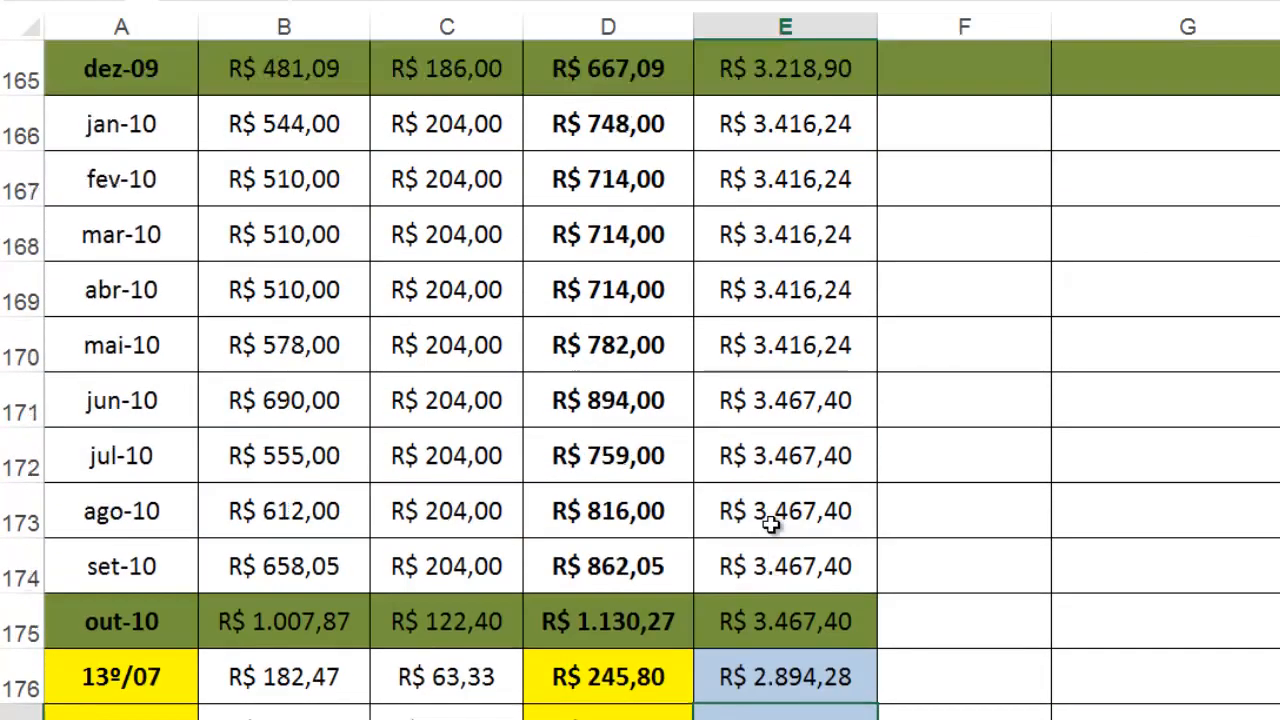
{"action": "scroll", "coordinate": [770, 520], "scroll_direction": "up", "scroll_amount": 1}
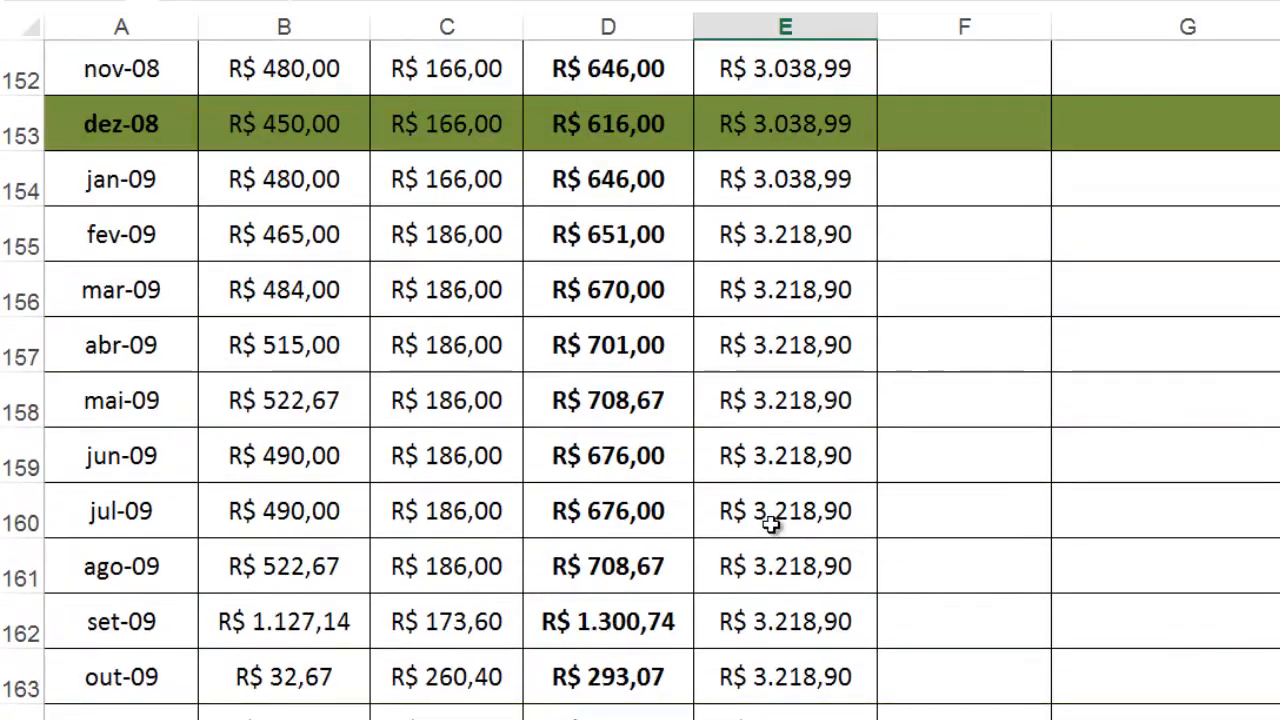
{"action": "left_click", "coordinate": [775, 120]}
{"action": "key", "text": "Return"}
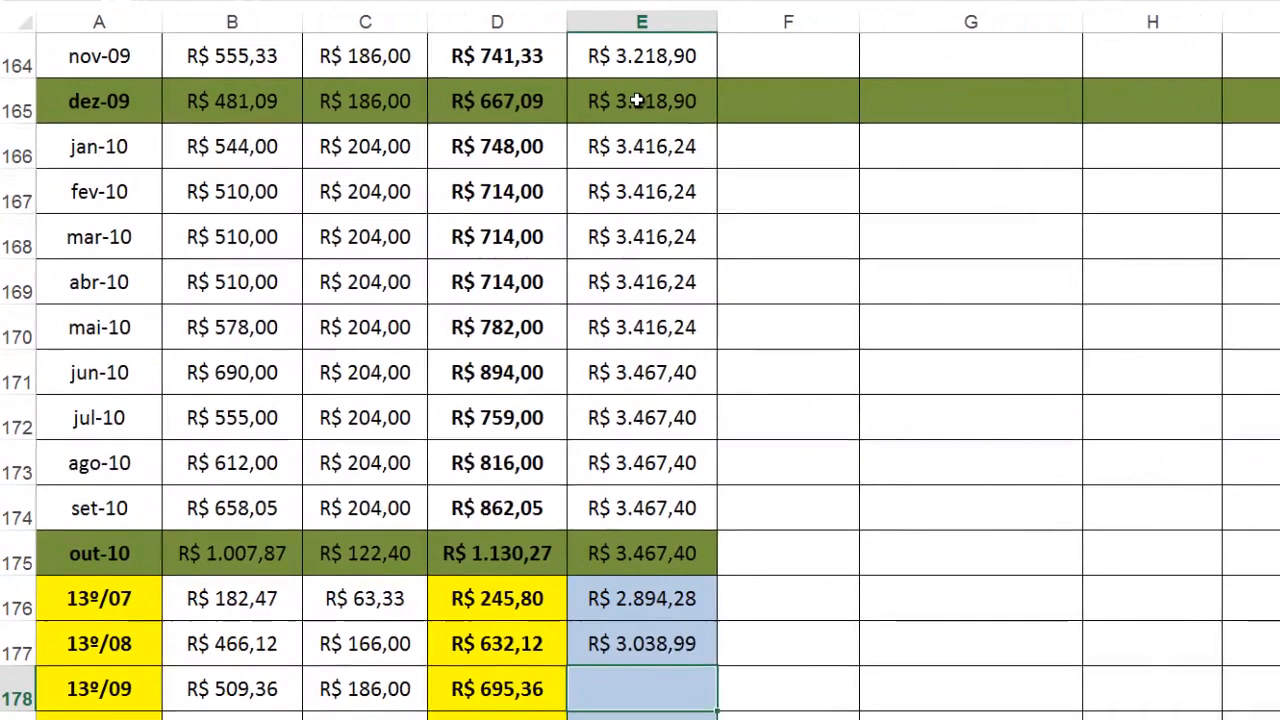
Step: Link the 13º/09 limit in E178 to dez-09 with =E165 and the 13º/10 limit in E179 to out-10 with =E175
{"action": "type", "text": "="}
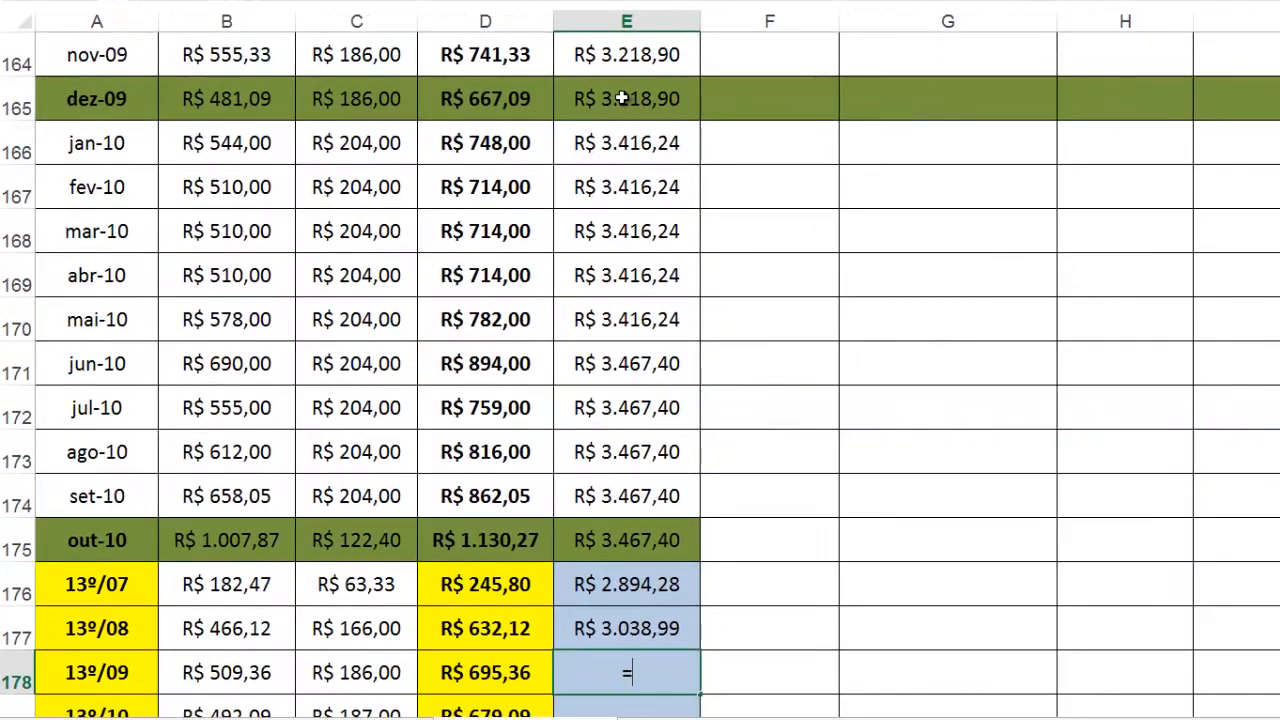
{"action": "left_click", "coordinate": [637, 101]}
{"action": "key", "text": "Return"}
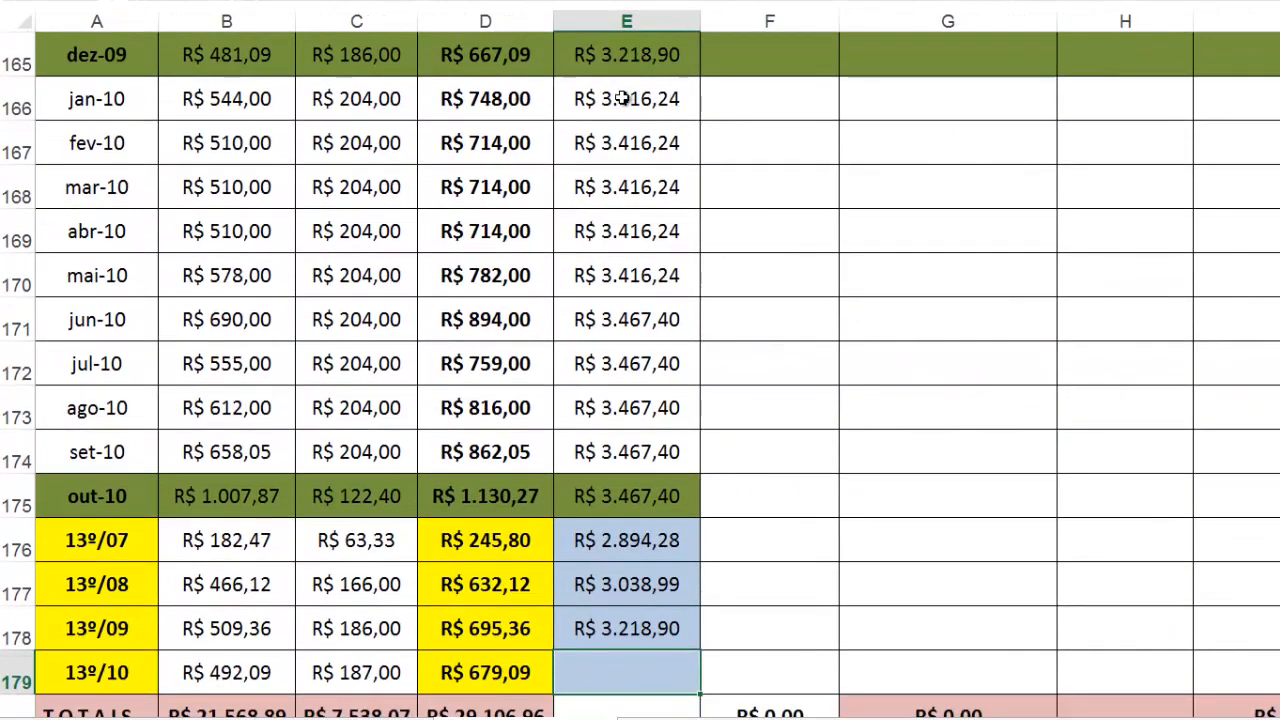
{"action": "type", "text": "="}
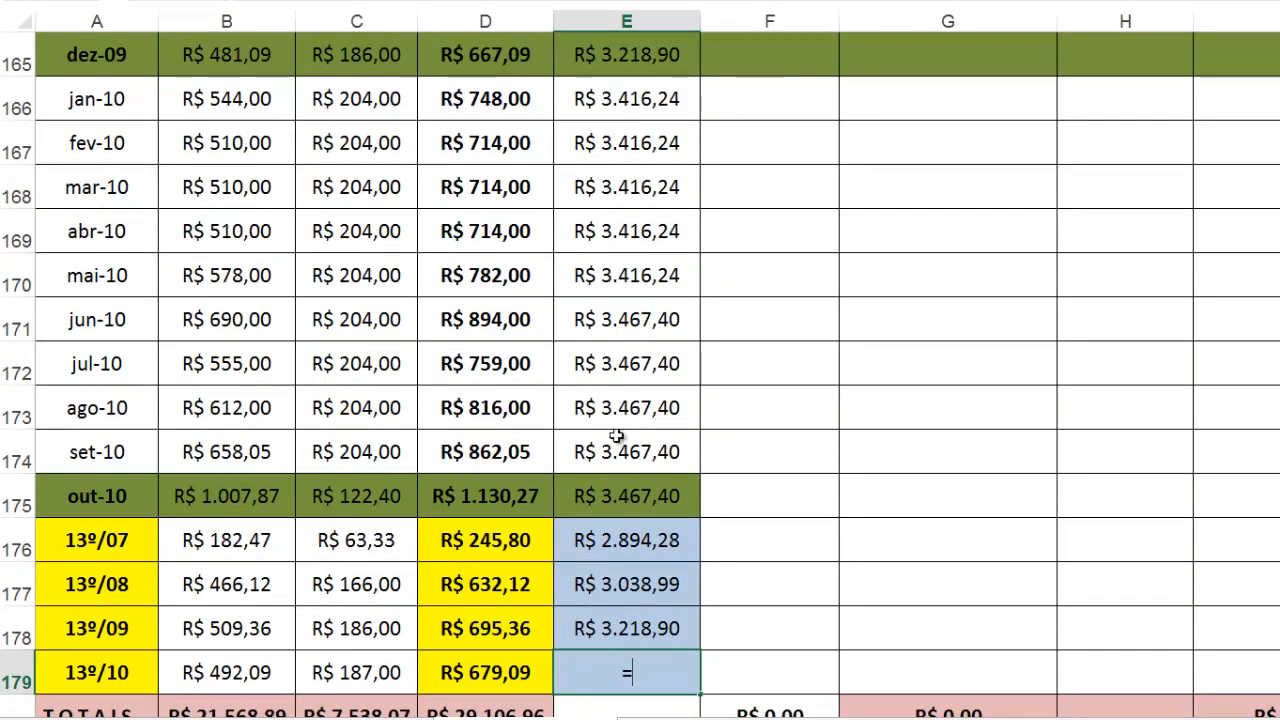
{"action": "left_click", "coordinate": [634, 506]}
{"action": "left_click", "coordinate": [636, 500]}
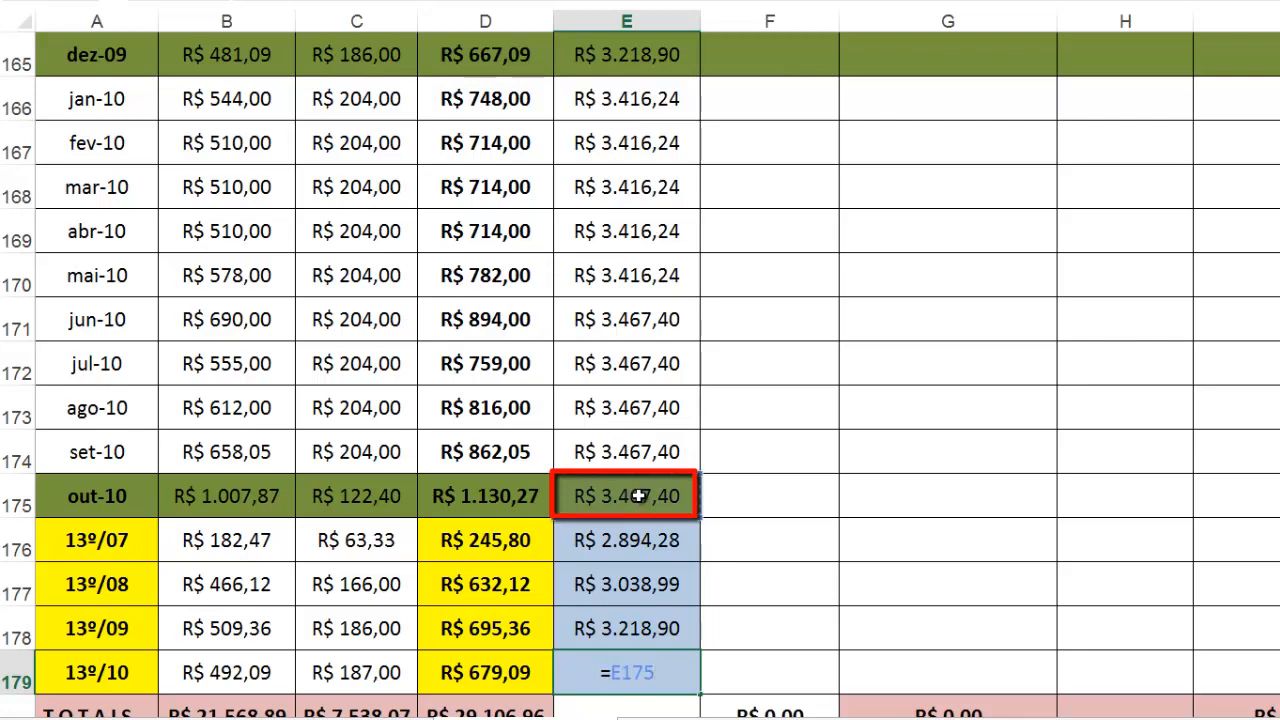
{"action": "key", "text": "Return"}
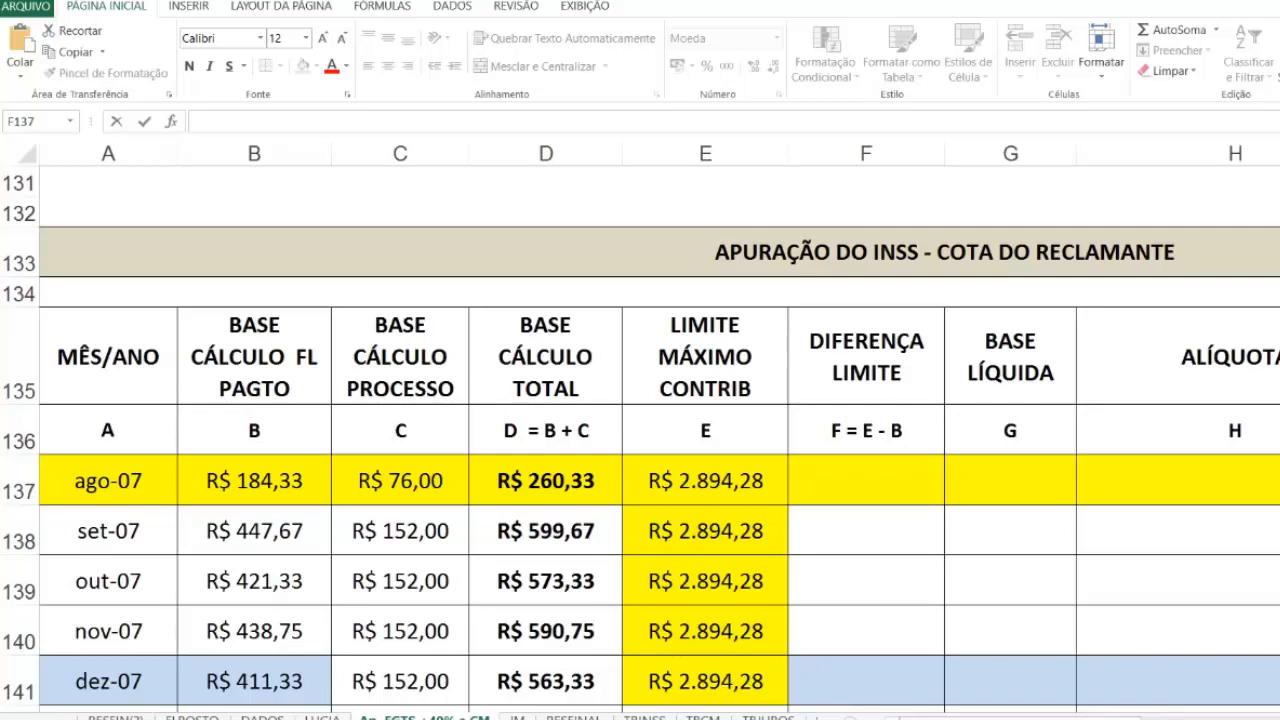
Step: Calculate the ago-07 DIFERENÇA LIMITE in F137 with =E137-B137
{"action": "double_click", "coordinate": [839, 487]}
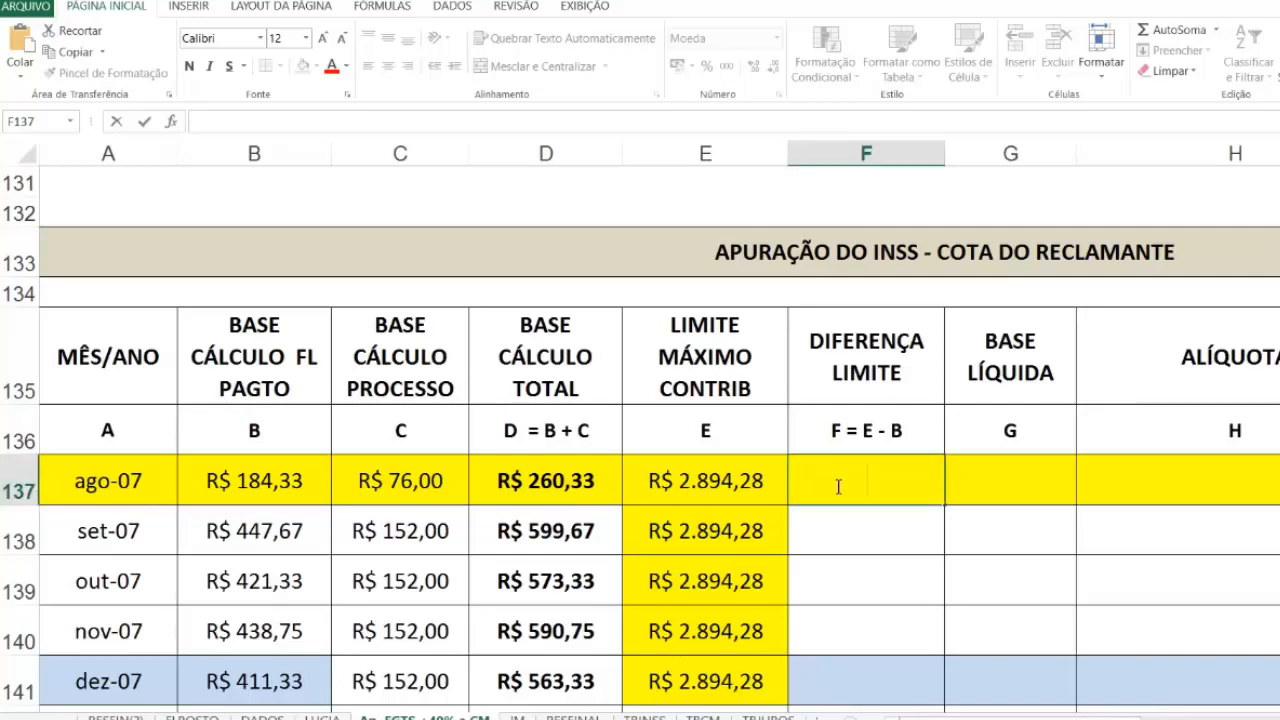
{"action": "type", "text": "0"}
{"action": "key", "text": "BackSpace"}
{"action": "type", "text": "="}
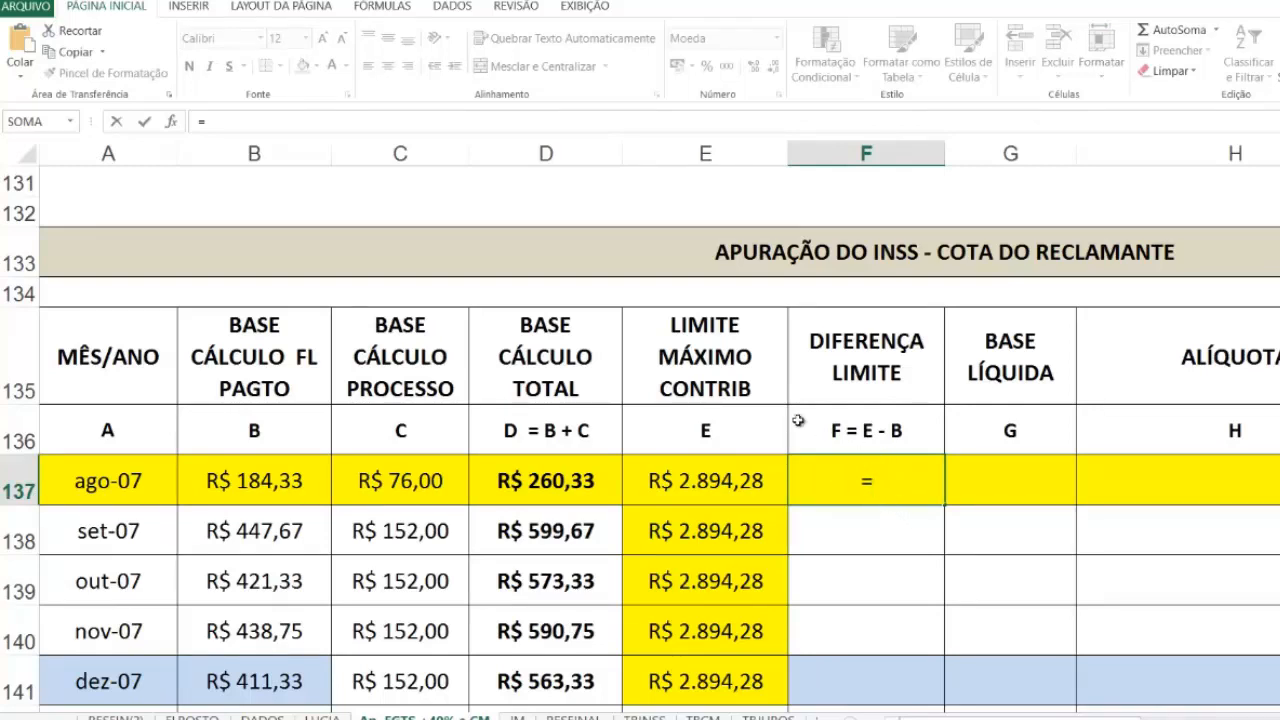
{"action": "left_click", "coordinate": [679, 486]}
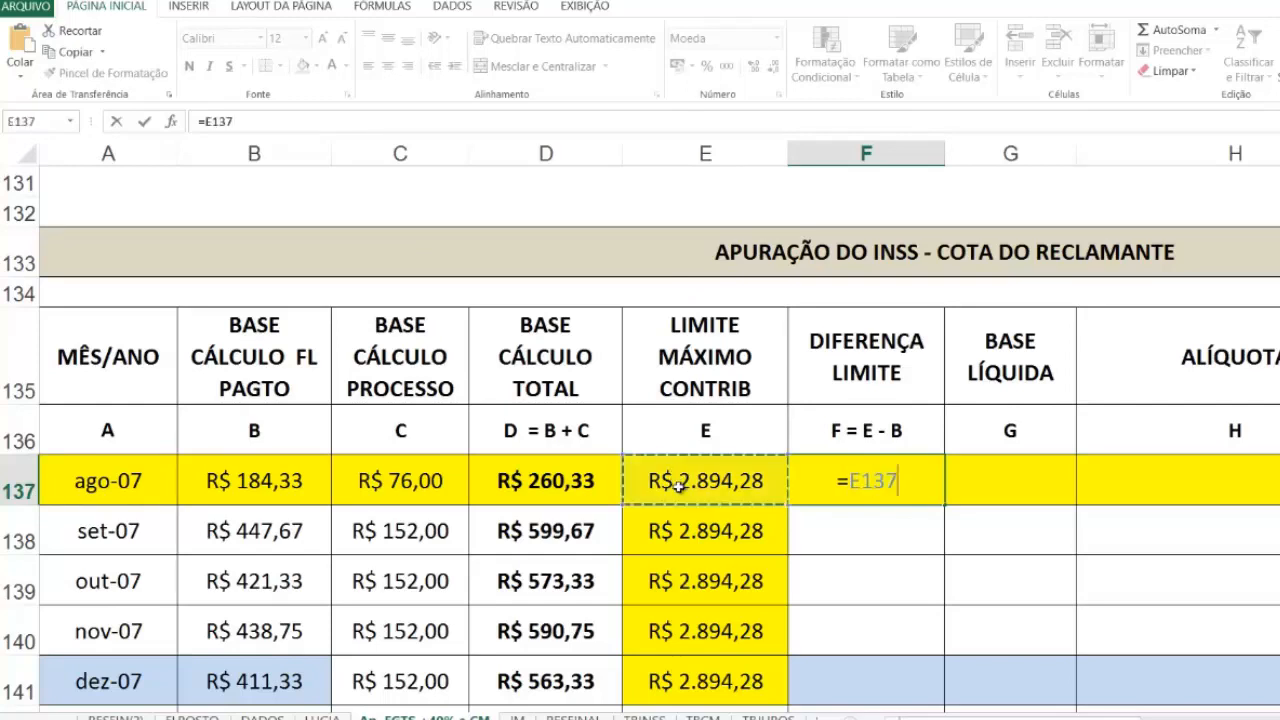
{"action": "type", "text": "-"}
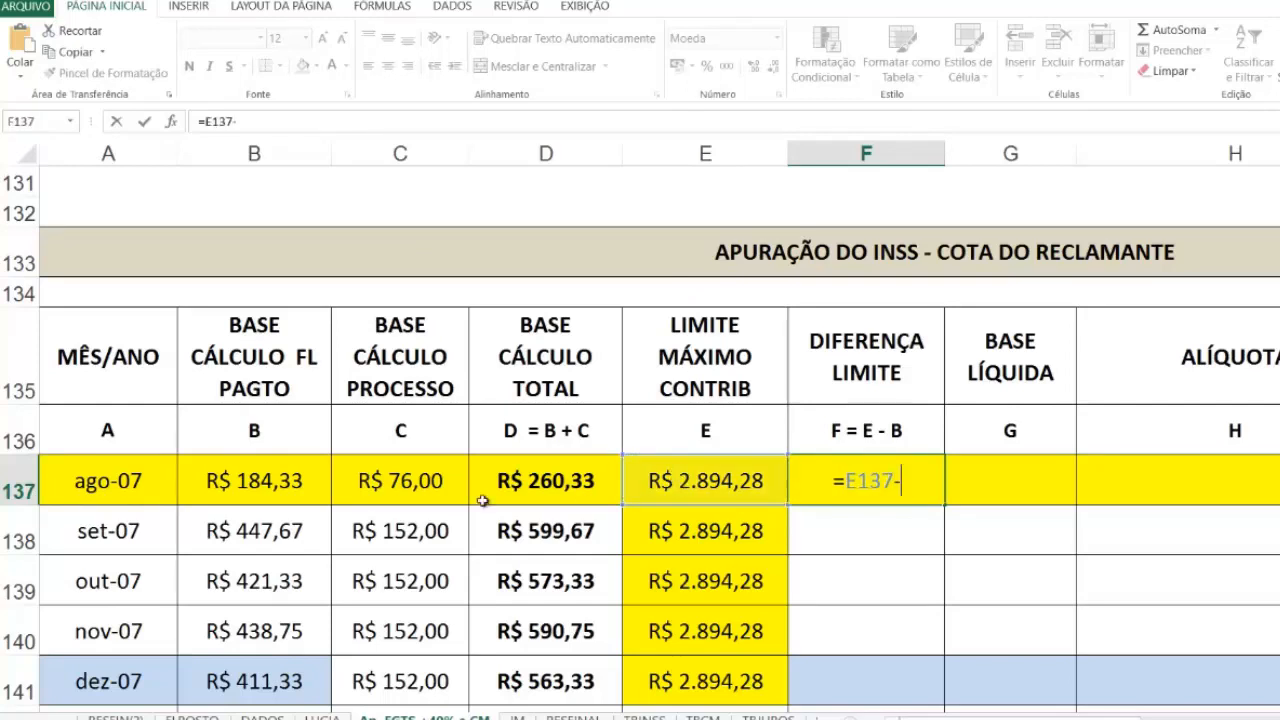
{"action": "left_click", "coordinate": [240, 482]}
{"action": "key", "text": "Return"}
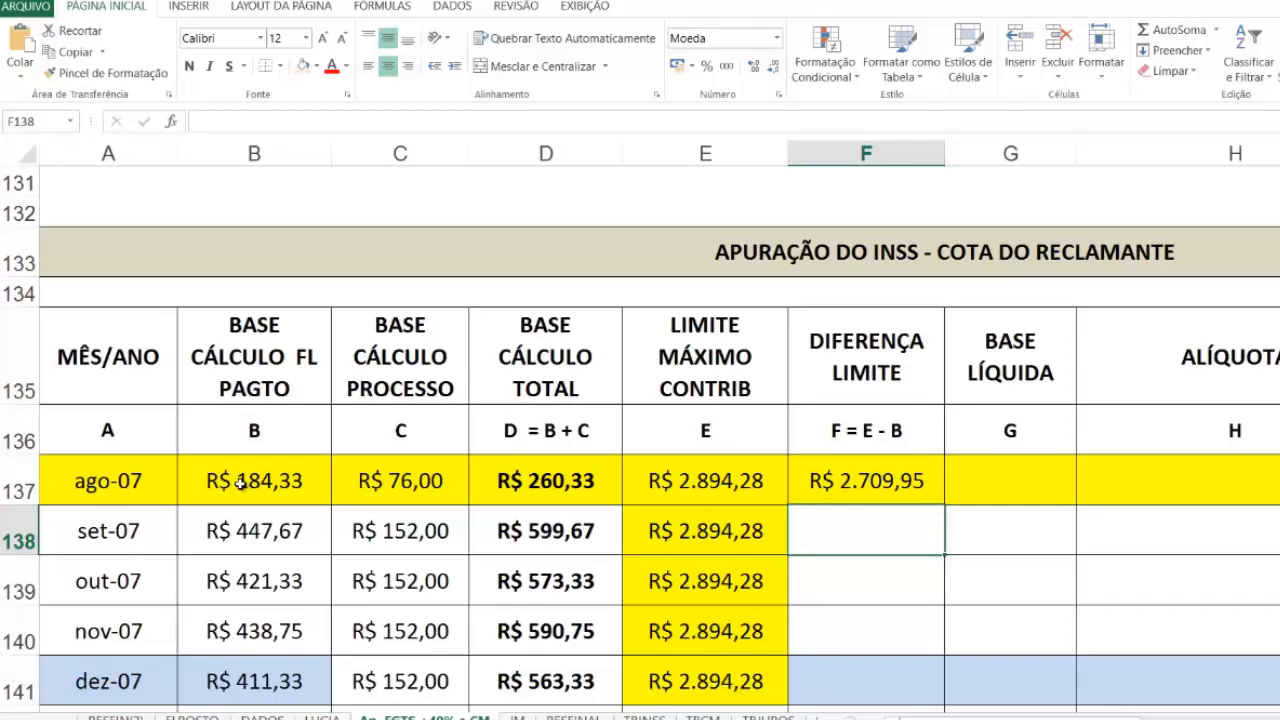
Step: Clear F137, enter =E137-B137 again and fill the formula down the DIFERENÇA LIMITE column for the following months
{"action": "left_click", "coordinate": [876, 476]}
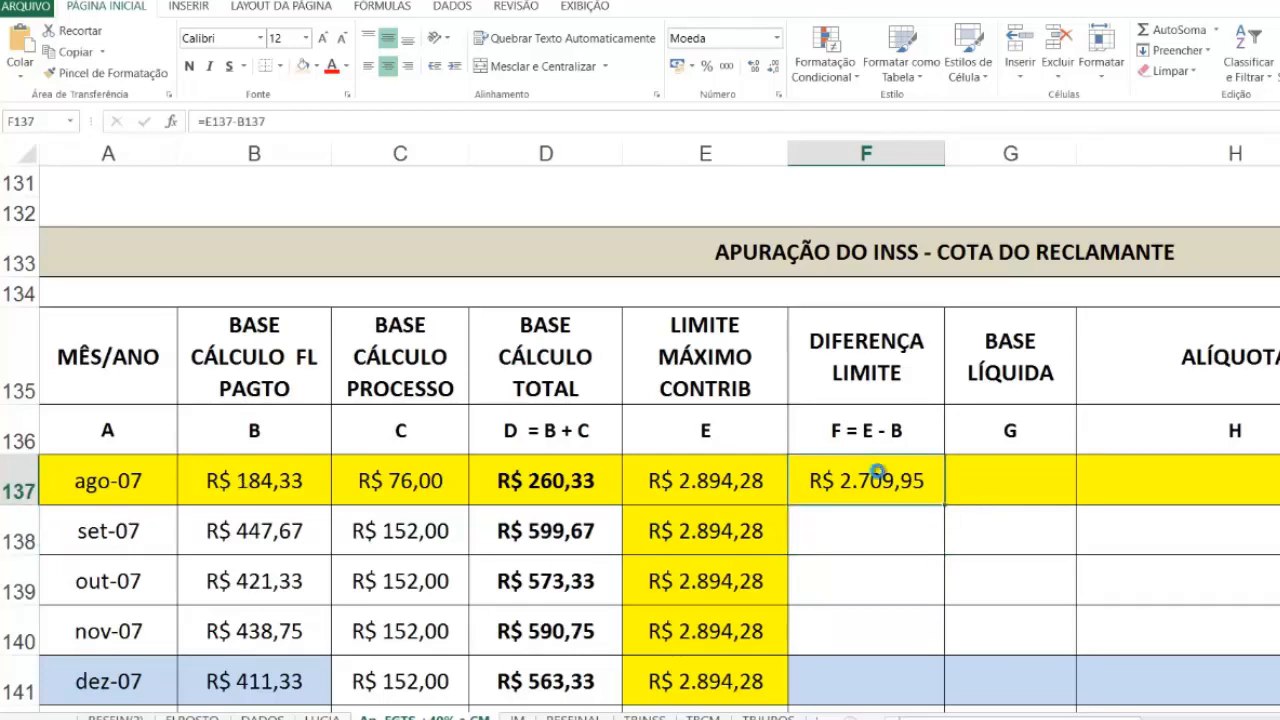
{"action": "key", "text": "Delete"}
{"action": "type", "text": "0"}
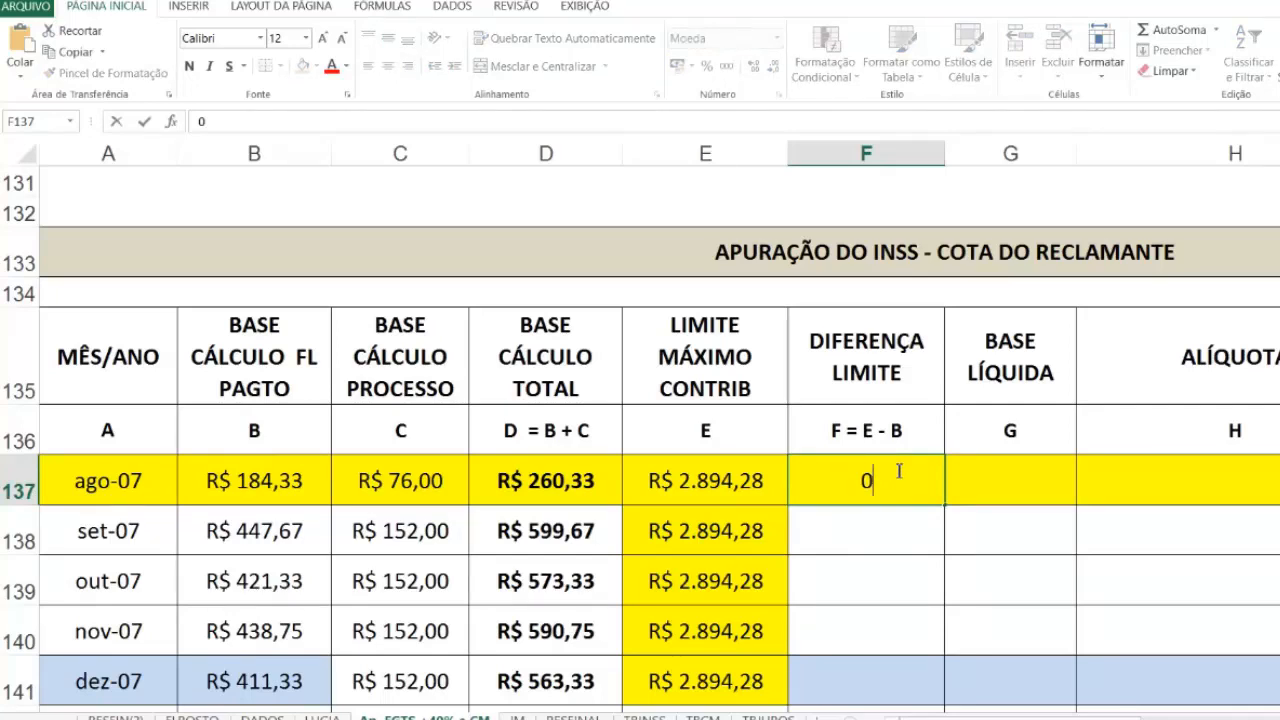
{"action": "key", "text": "BackSpace"}
{"action": "type", "text": "="}
{"action": "left_click", "coordinate": [720, 476]}
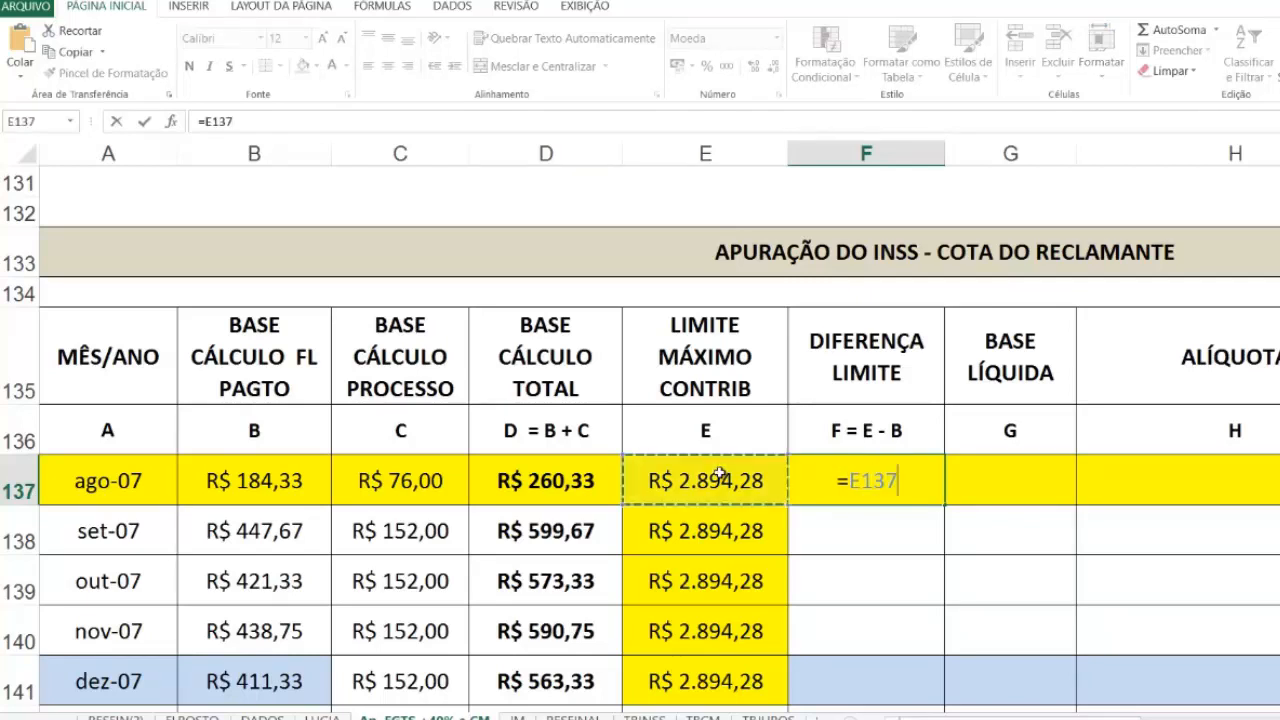
{"action": "type", "text": "-"}
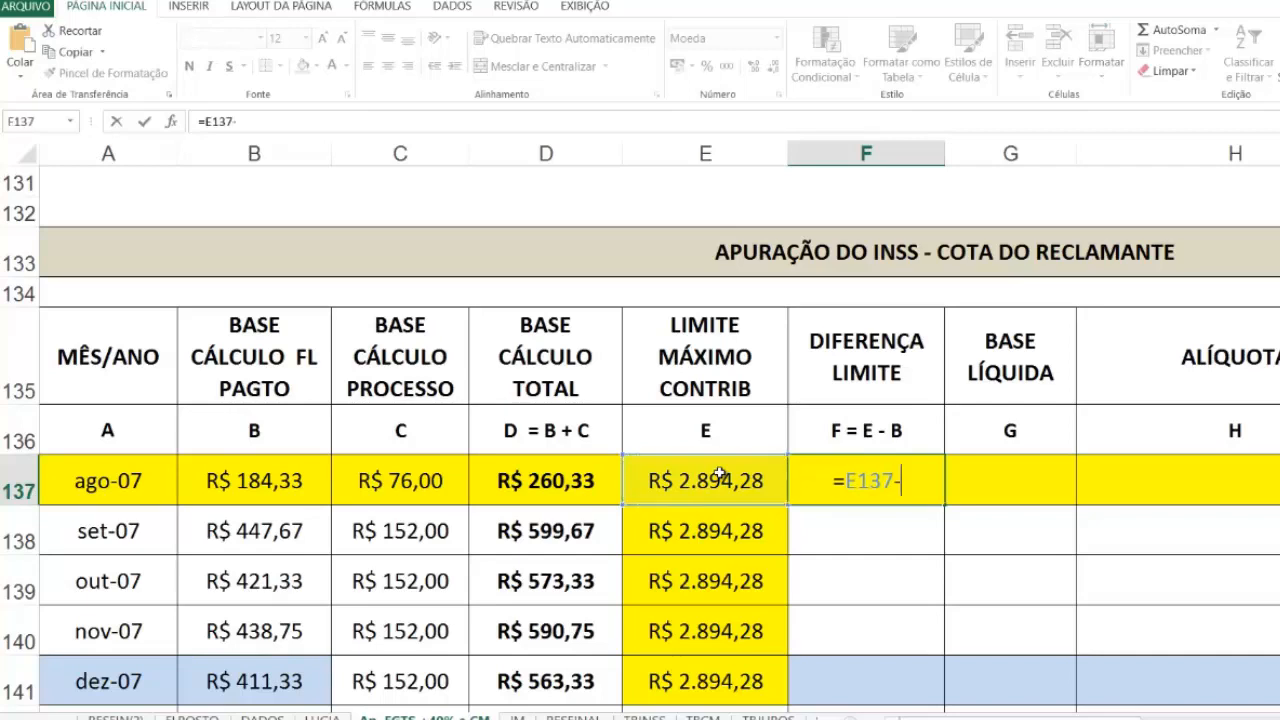
{"action": "left_click", "coordinate": [243, 481]}
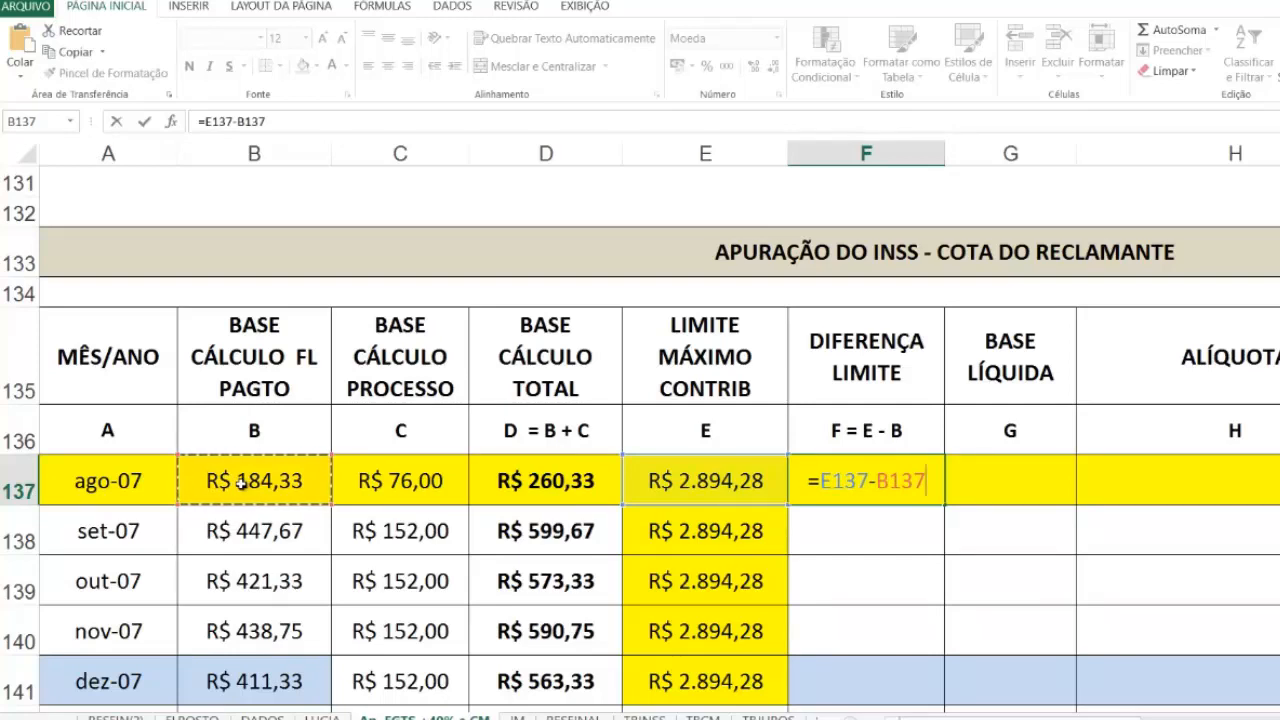
{"action": "key", "text": "Return"}
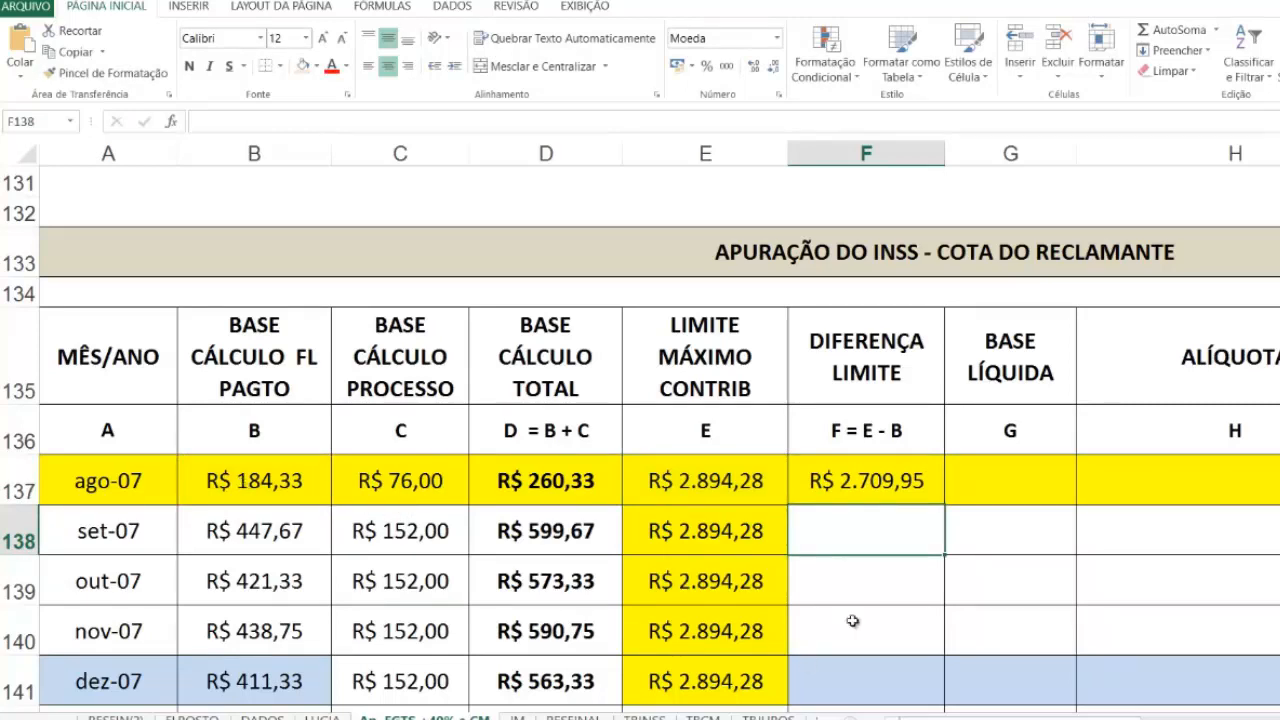
{"action": "left_click", "coordinate": [902, 481]}
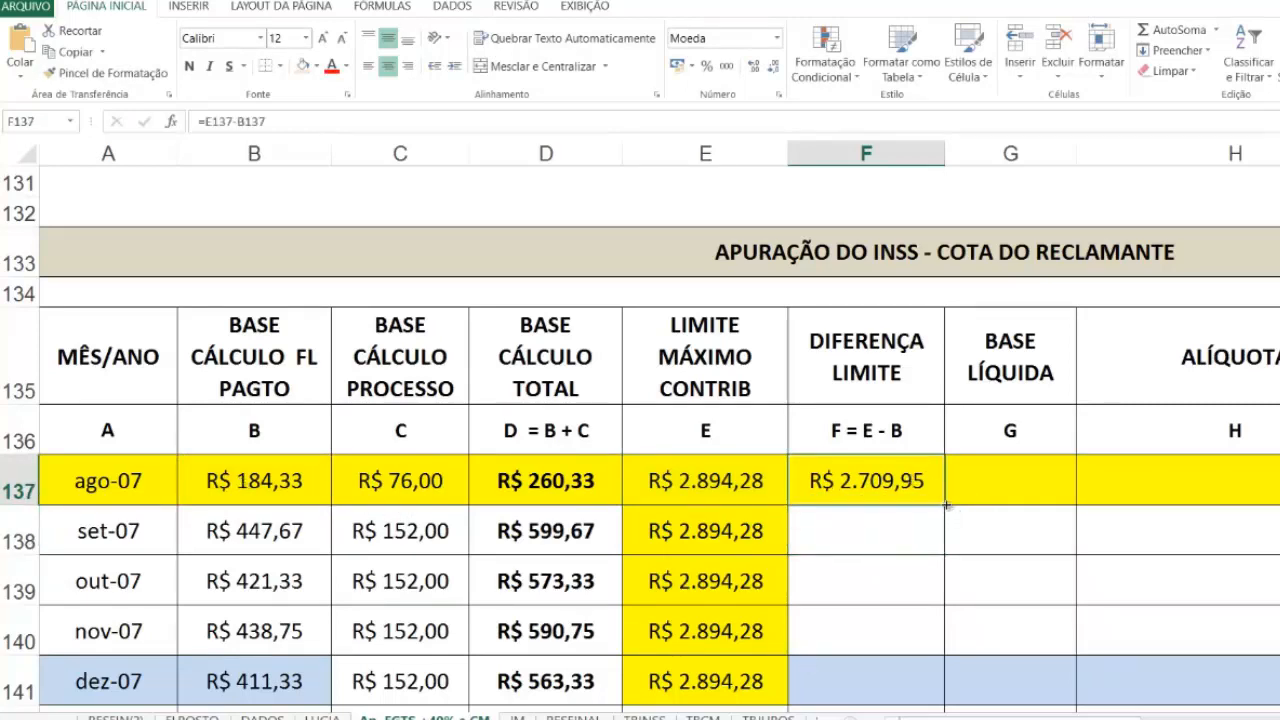
{"action": "left_click_drag", "start_coordinate": [944, 507], "coordinate": [894, 623]}
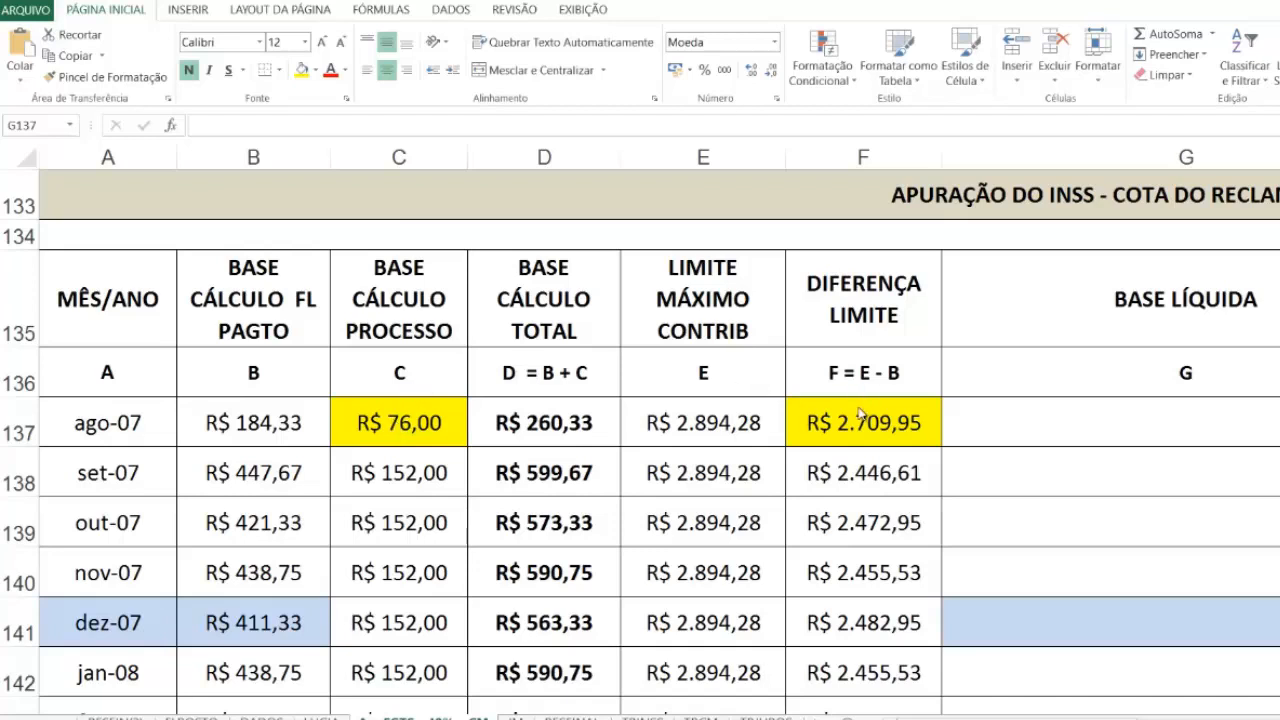
Step: Calculate the ago-07 BASE LÍQUIDA in G137 with =SE(C137<=F137;C137;F137)
{"action": "left_click", "coordinate": [1054, 427]}
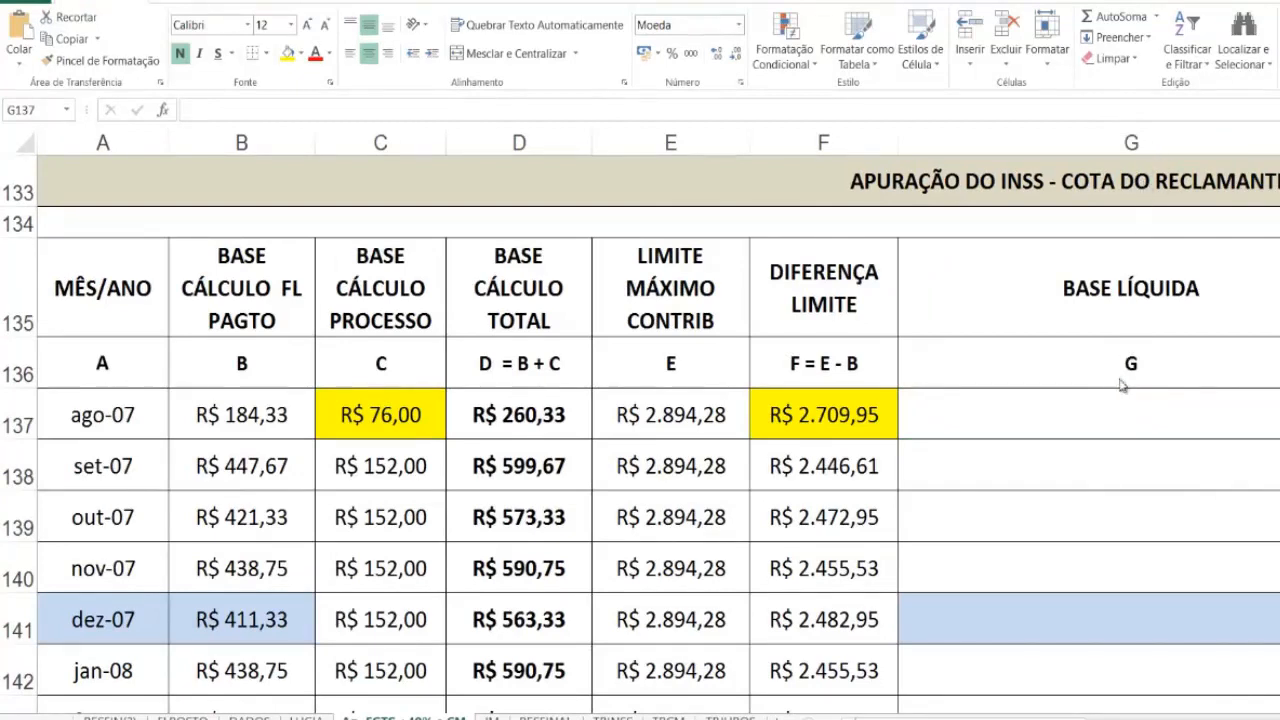
{"action": "left_click", "coordinate": [1113, 423]}
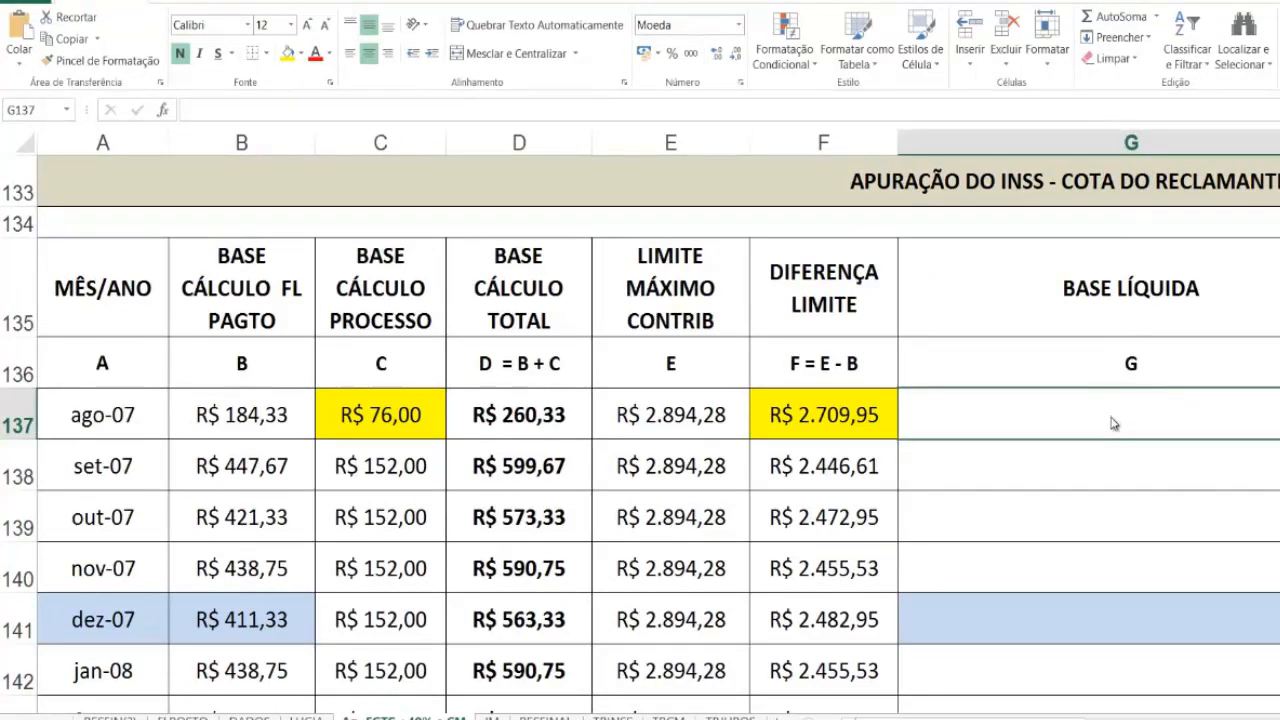
{"action": "type", "text": "="}
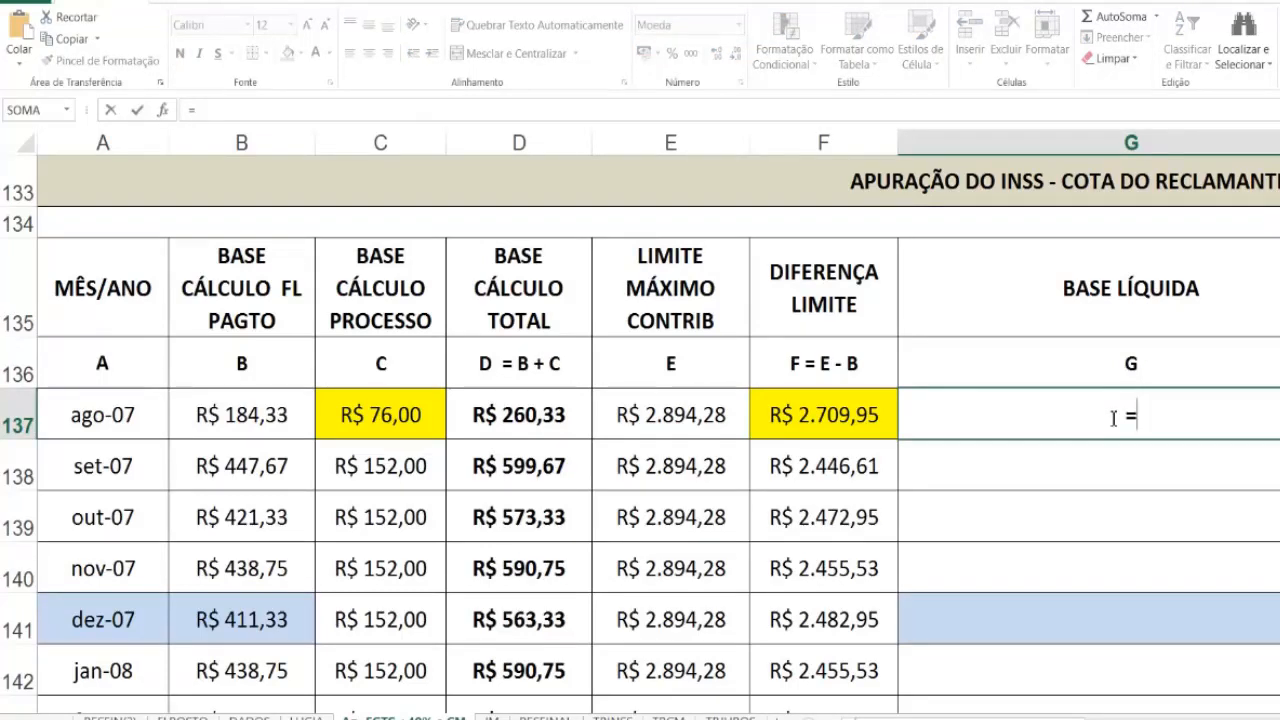
{"action": "type", "text": "SE"}
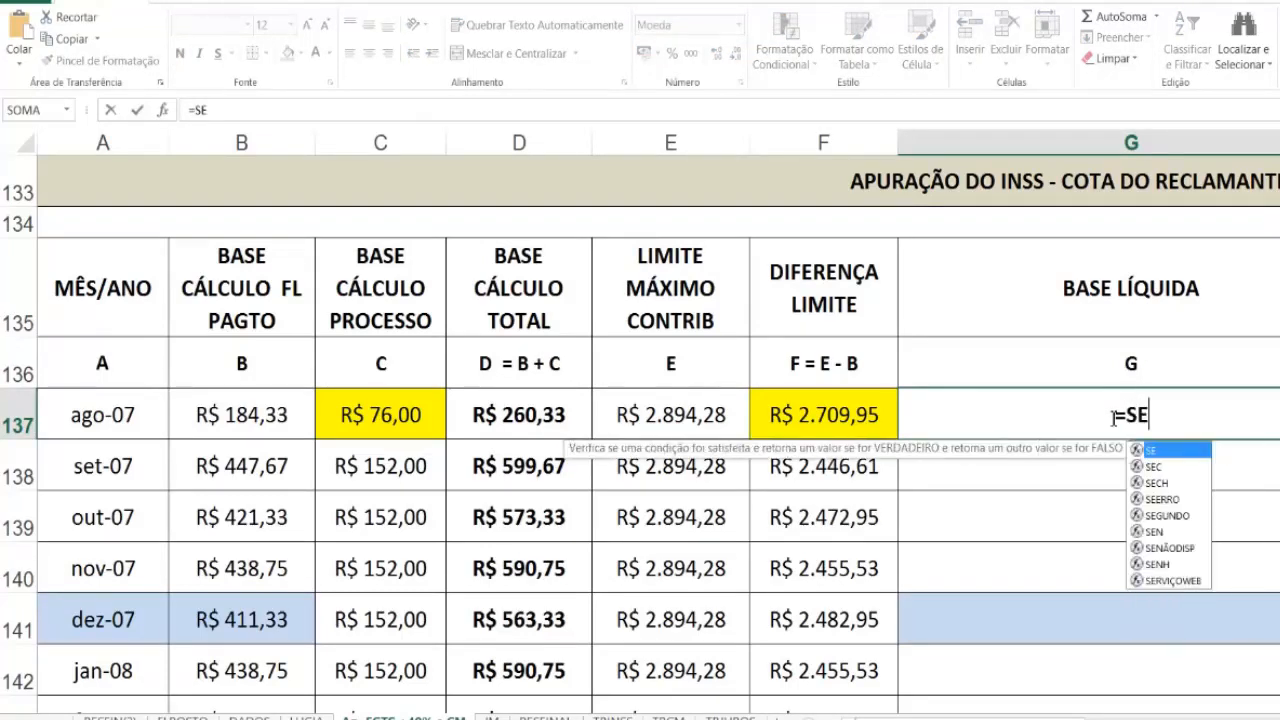
{"action": "type", "text": "("}
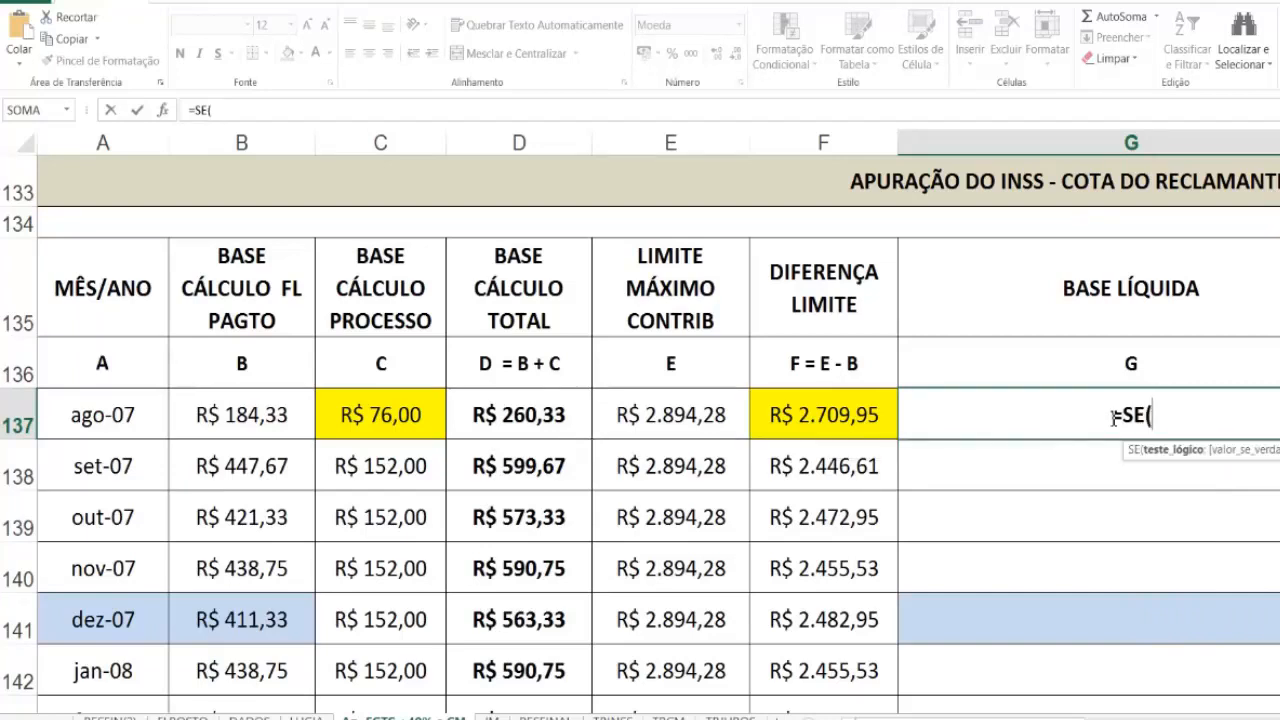
{"action": "type", "text": "c137"}
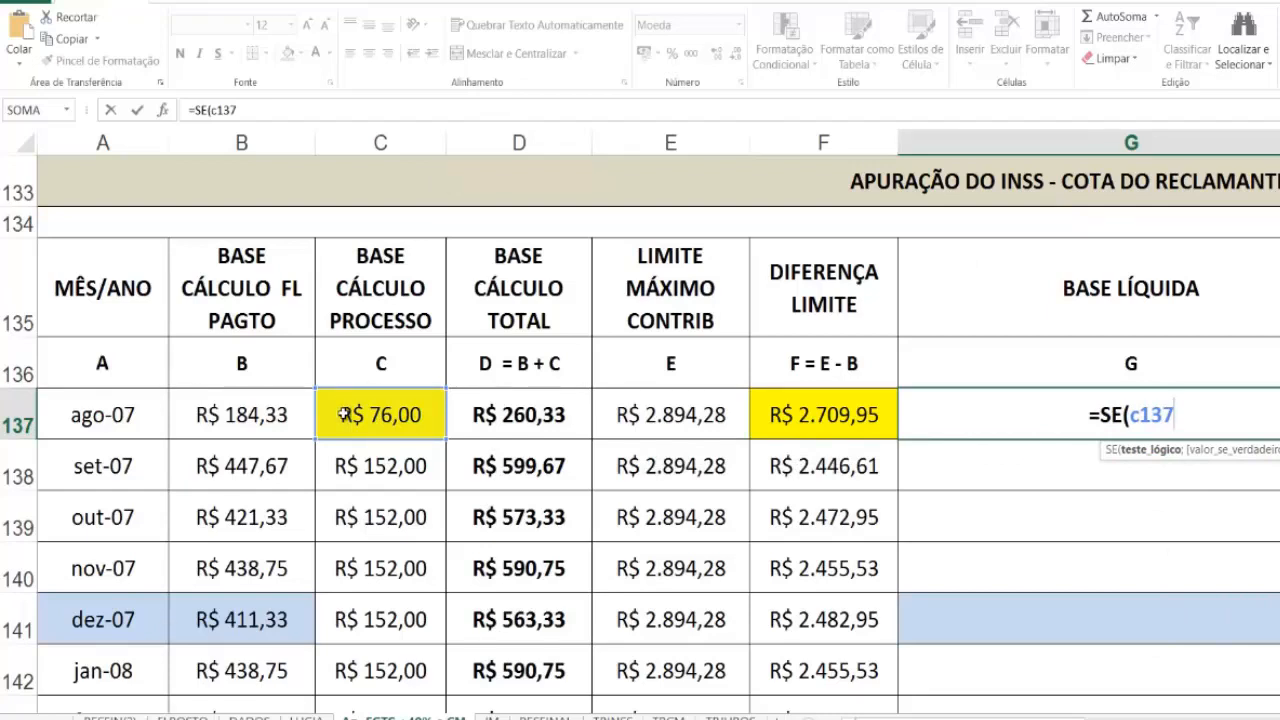
{"action": "type", "text": "<="}
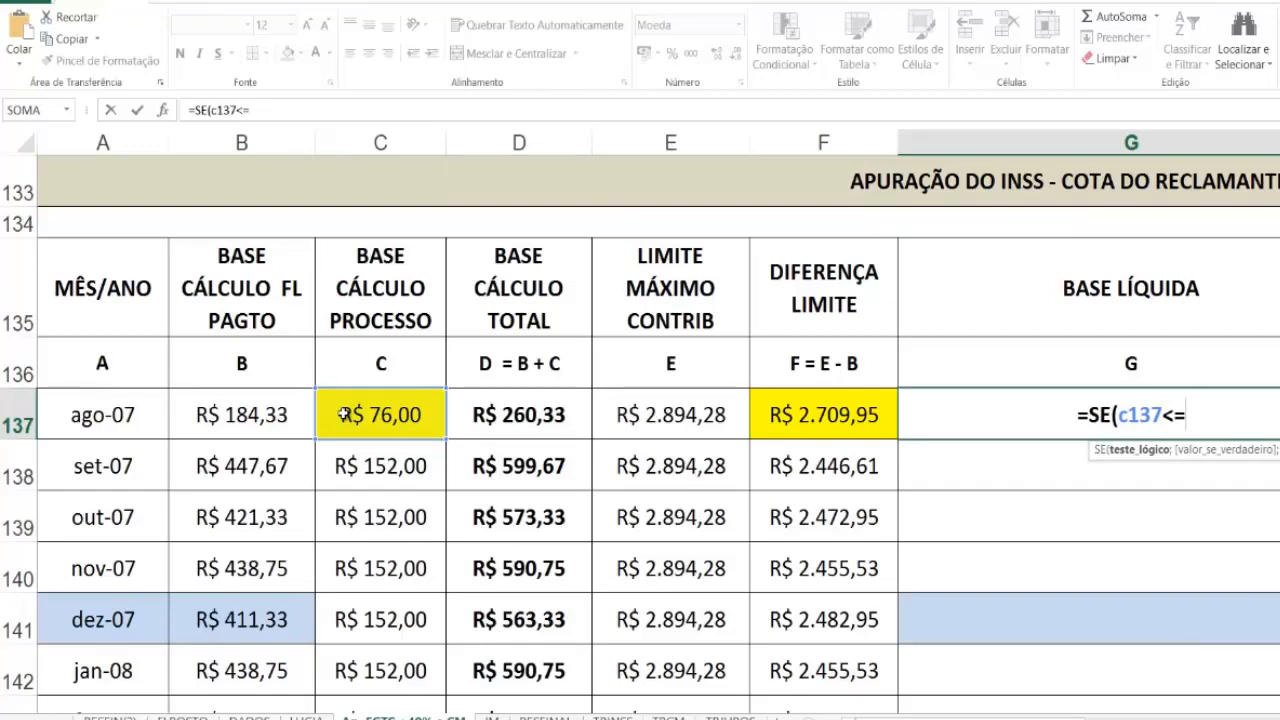
{"action": "type", "text": "f137"}
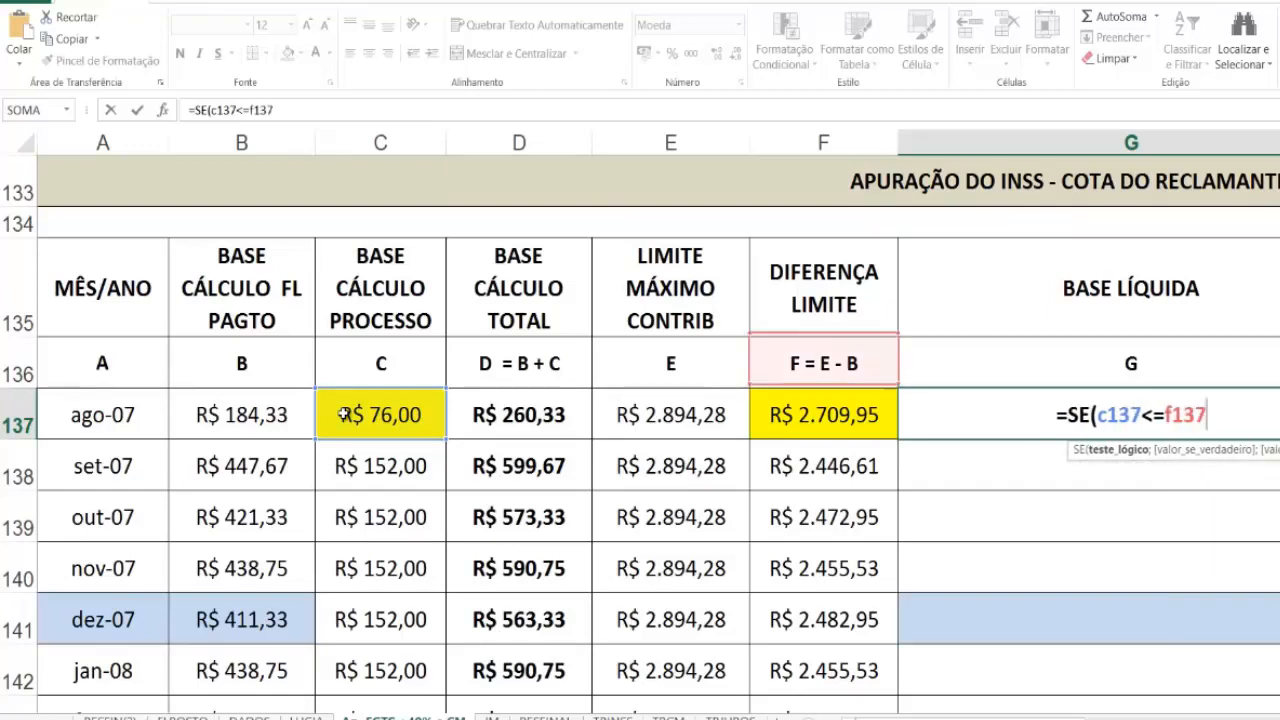
{"action": "type", "text": ";"}
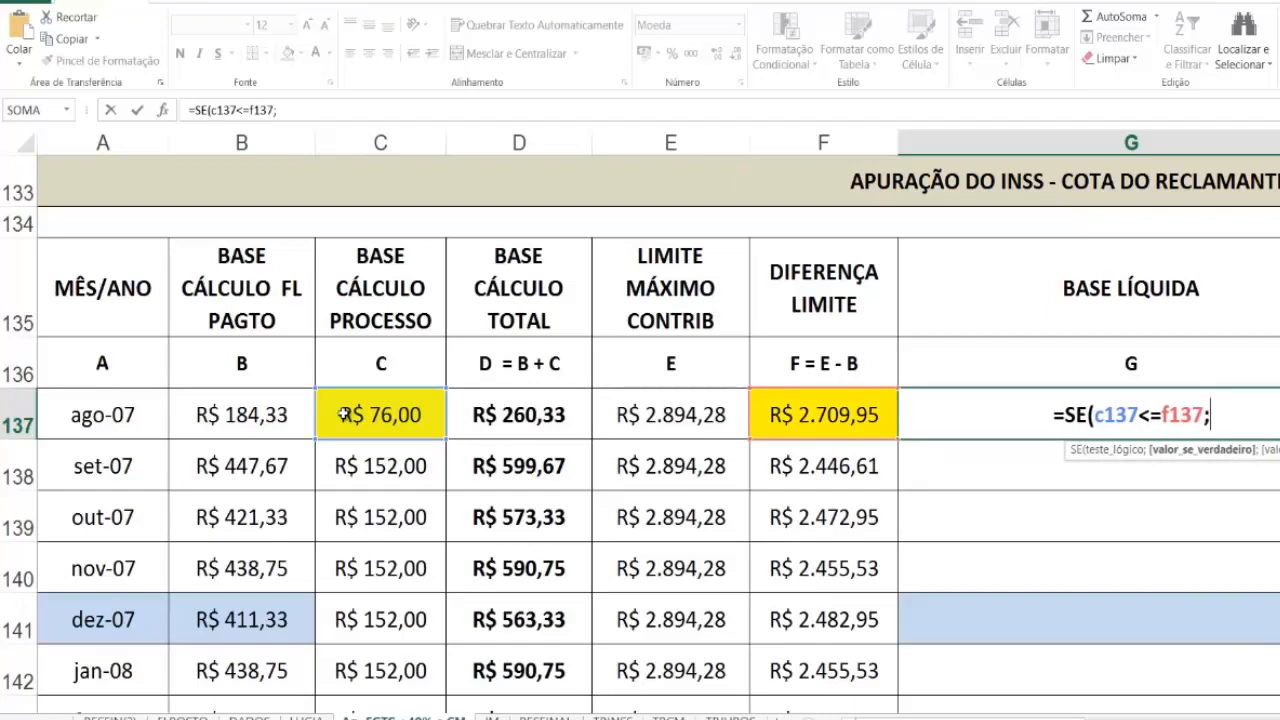
{"action": "type", "text": "c137"}
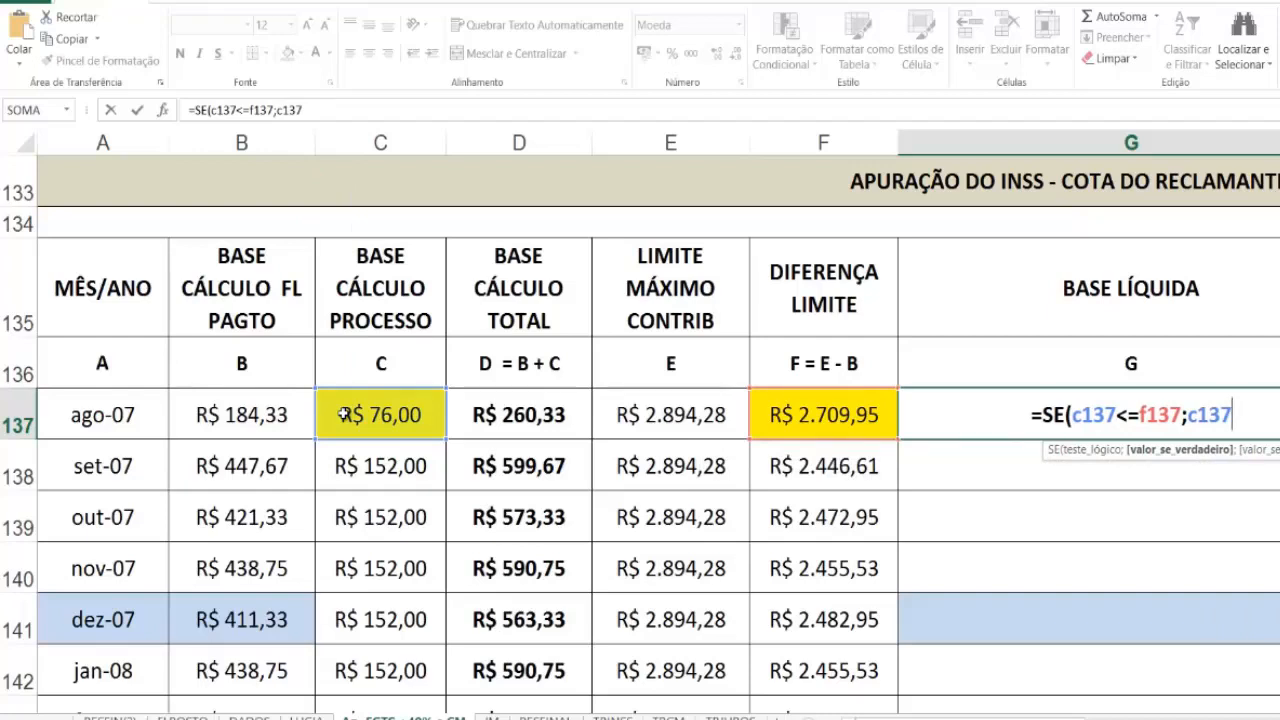
{"action": "type", "text": ";"}
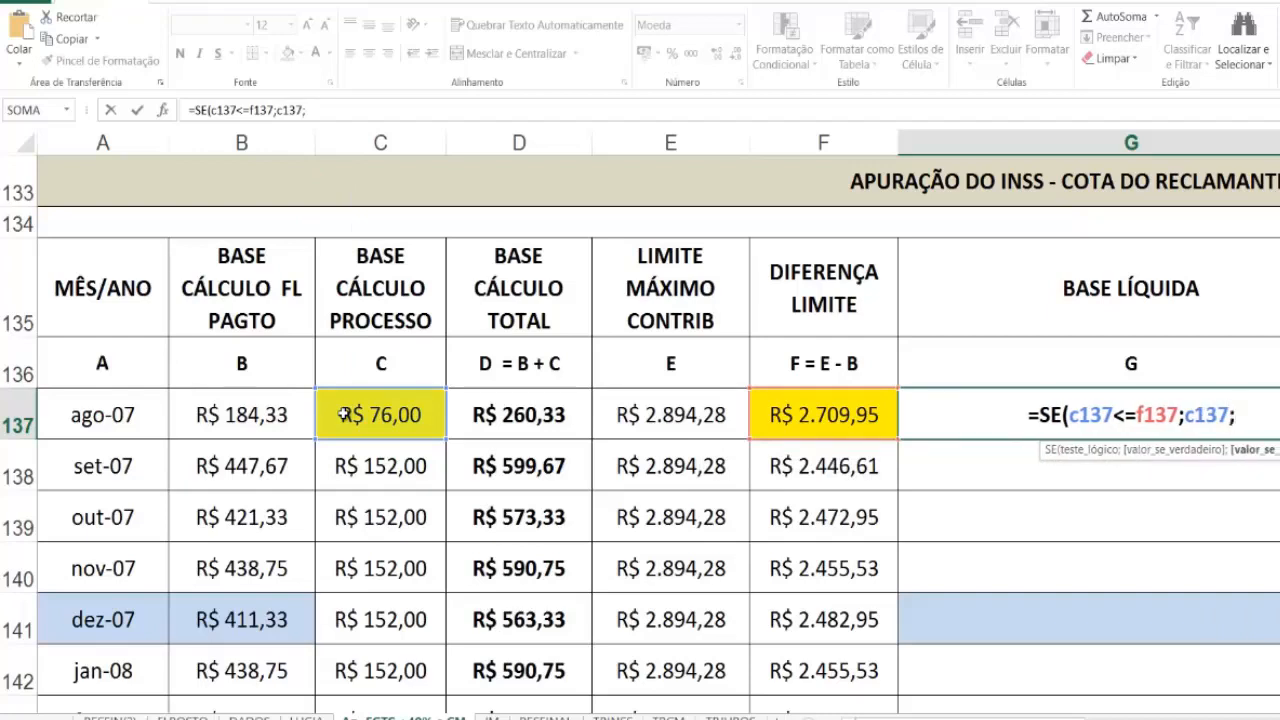
{"action": "type", "text": "f137"}
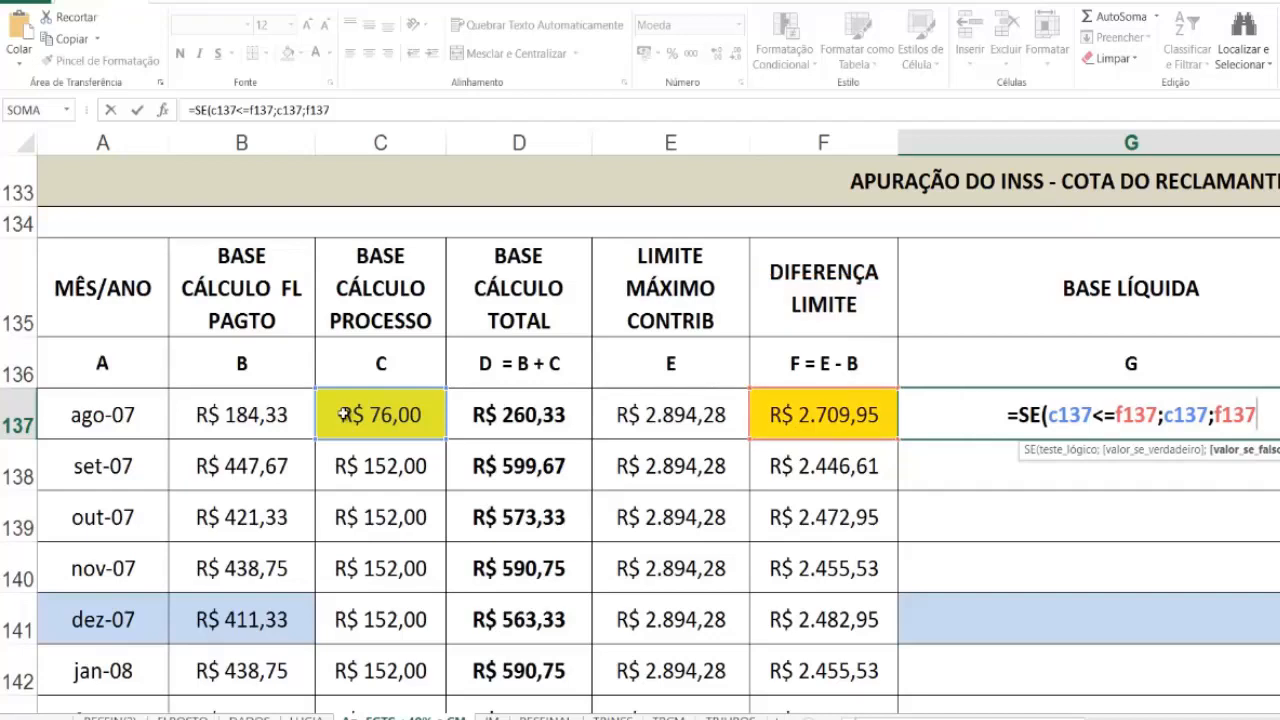
{"action": "type", "text": ")"}
{"action": "key", "text": "Return"}
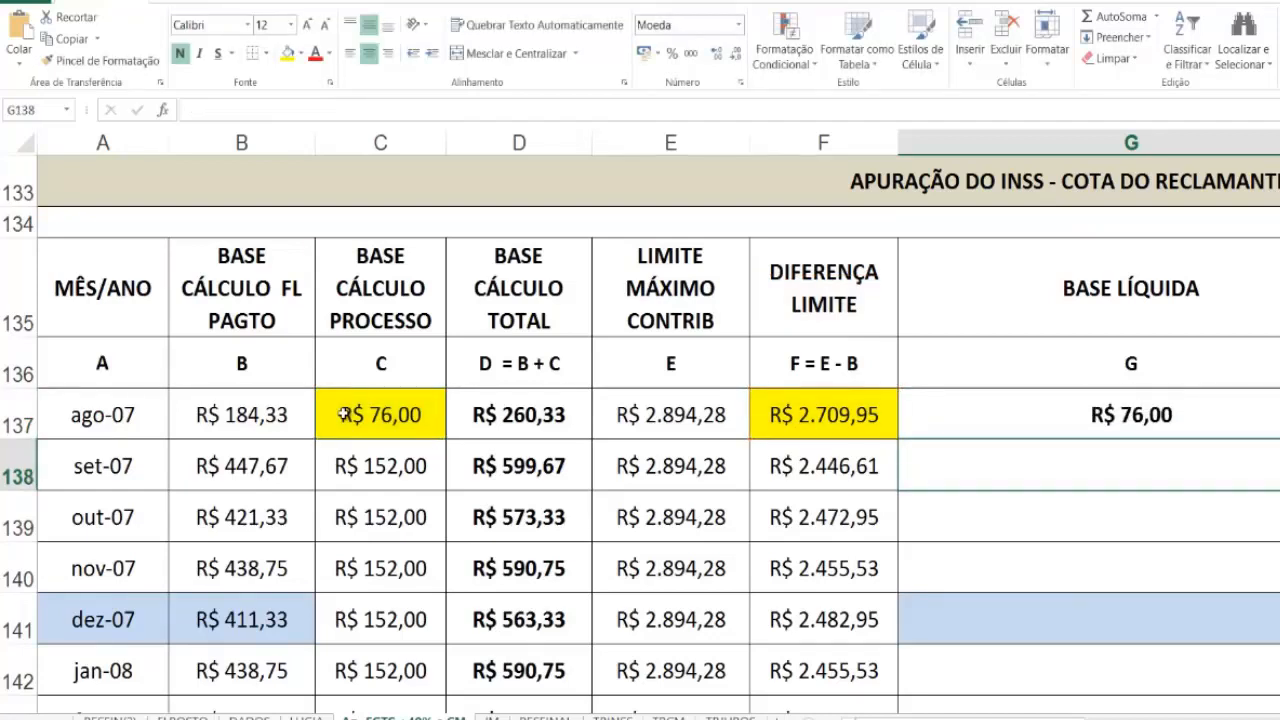
{"action": "key", "text": "Up"}
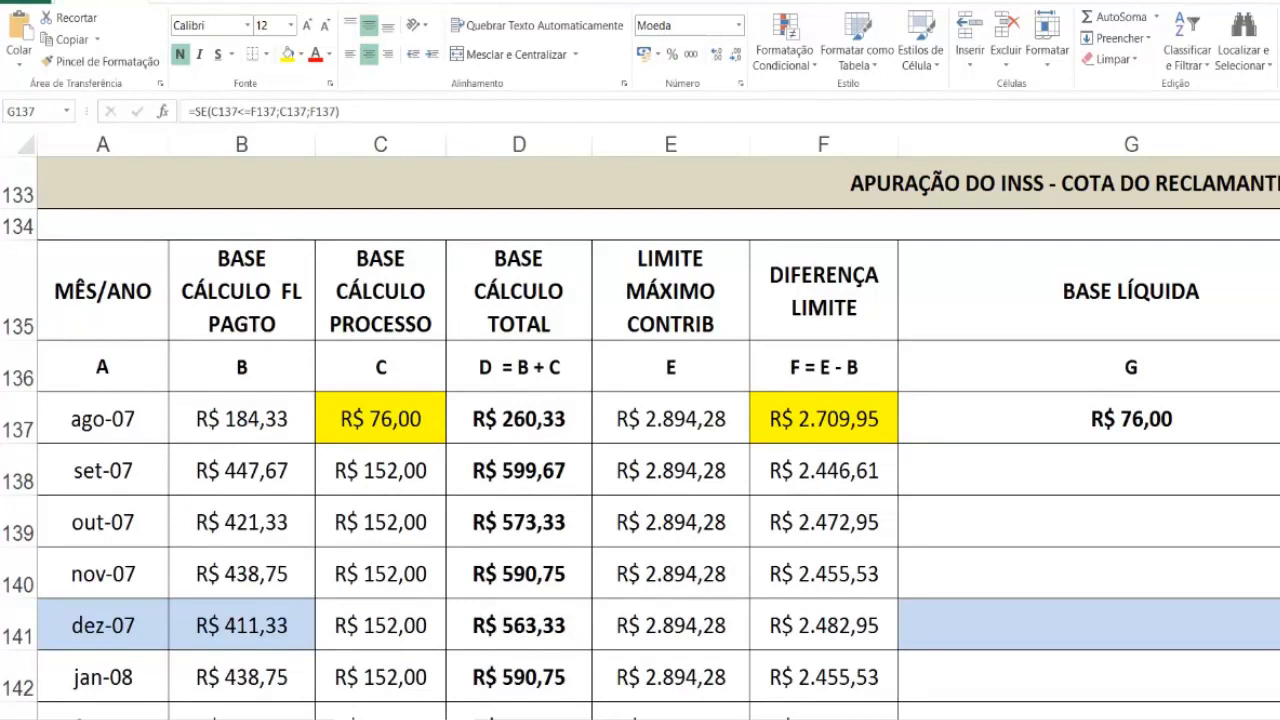
{"action": "left_click", "coordinate": [1165, 423]}
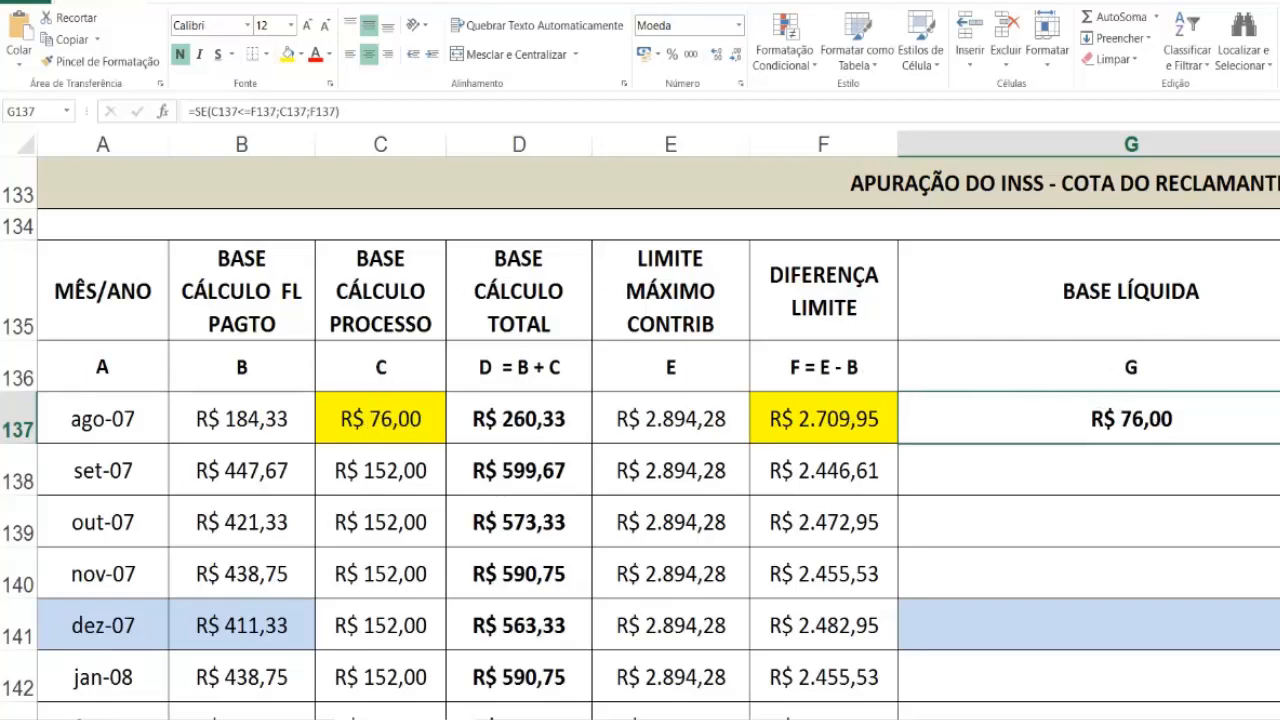
Step: Copy the ago-07 payroll base from B137 into B134 as a backup
{"action": "left_click", "coordinate": [1276, 640]}
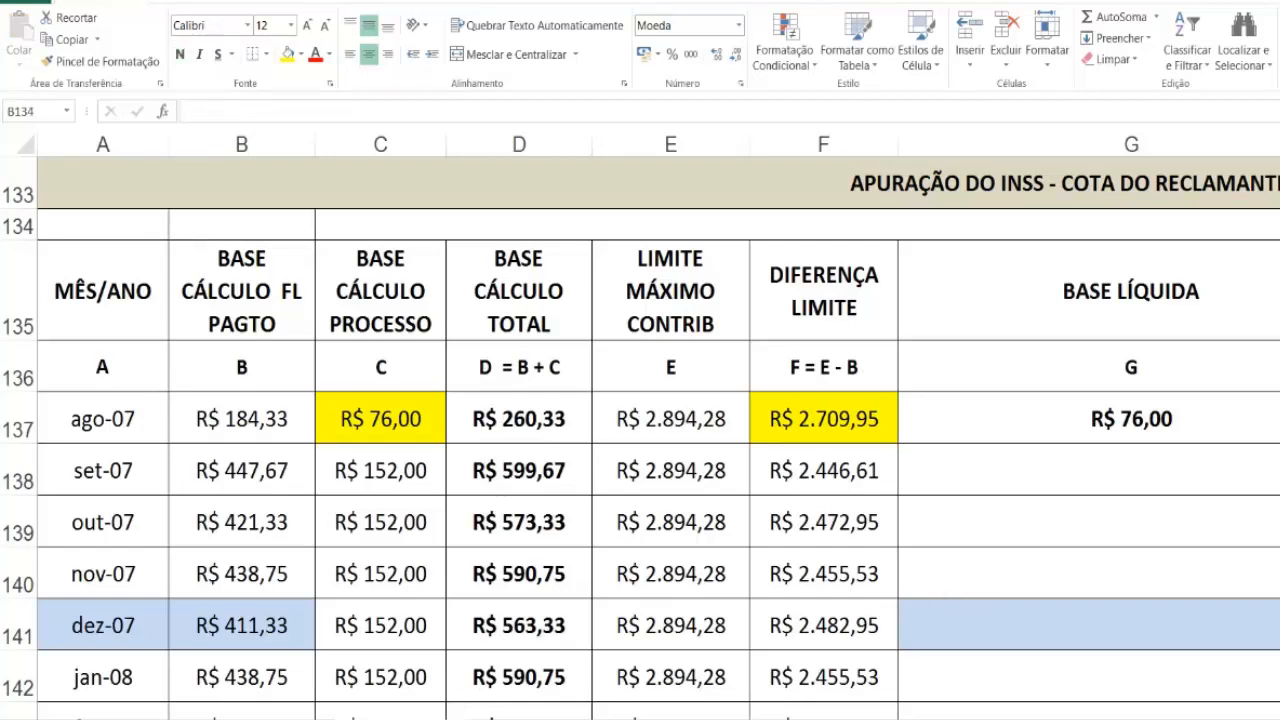
{"action": "left_click", "coordinate": [240, 419]}
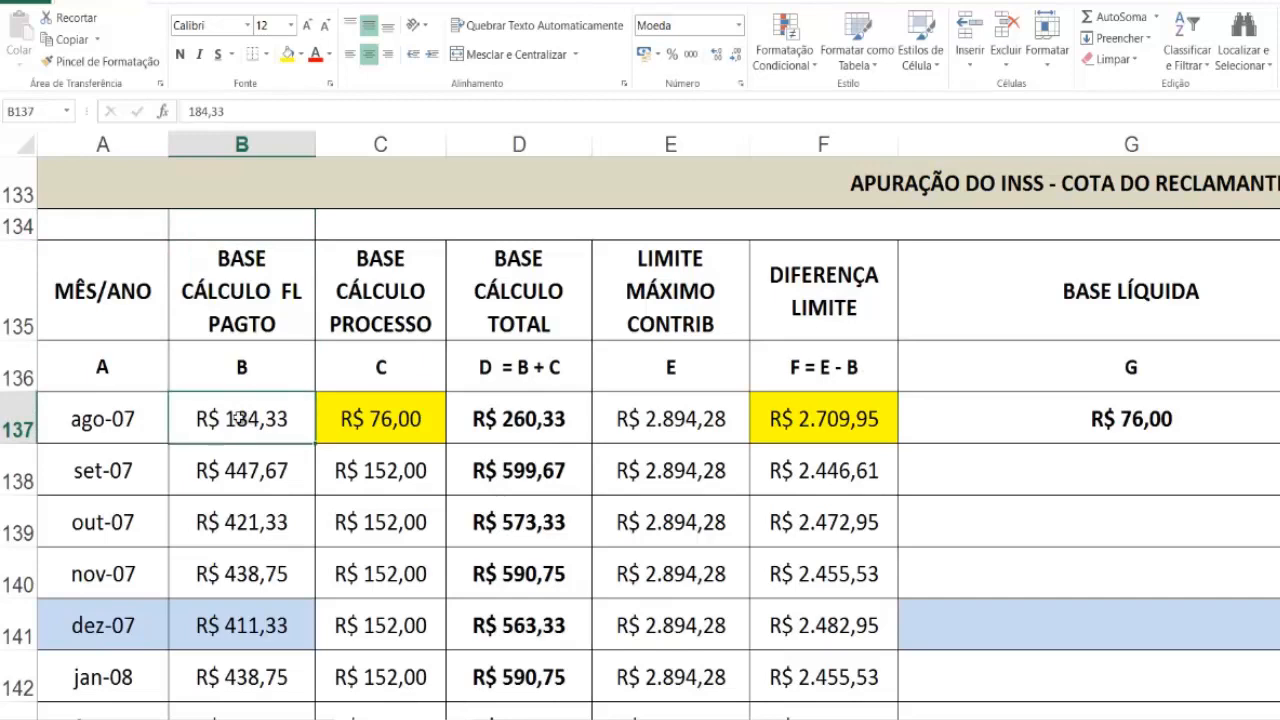
{"action": "key", "text": "ctrl+c"}
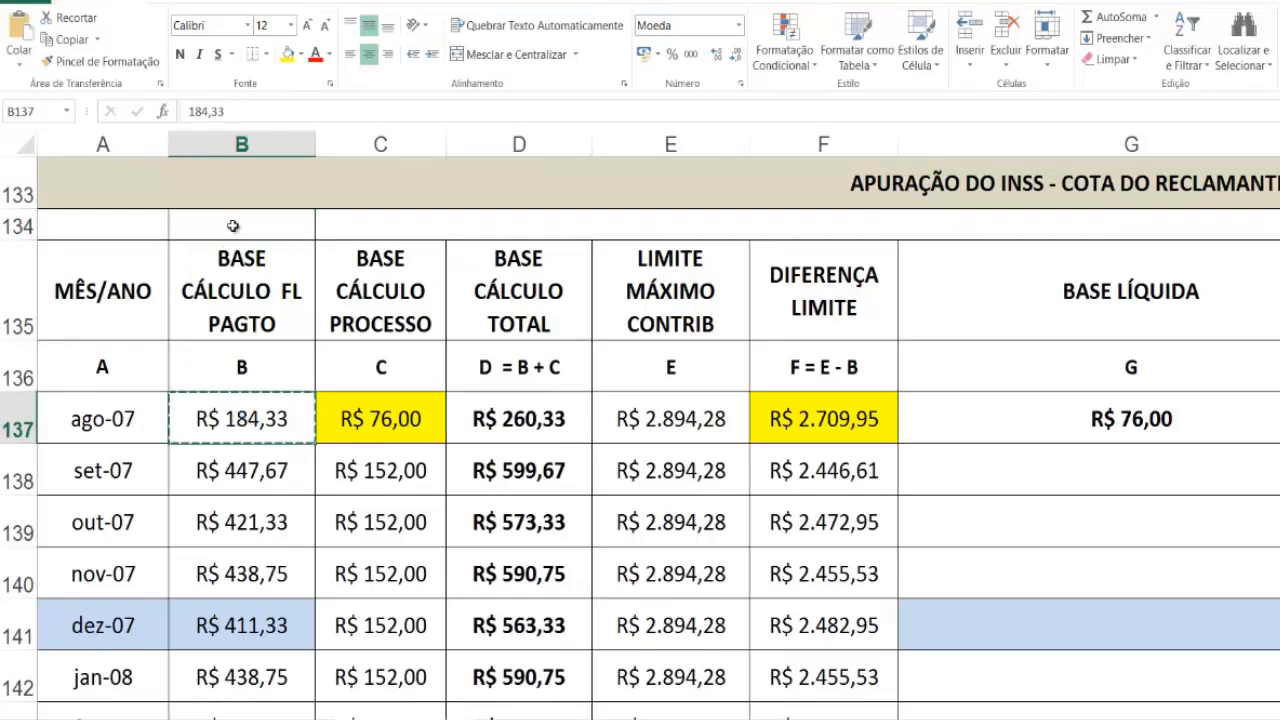
{"action": "left_click", "coordinate": [233, 226]}
{"action": "key", "text": "ctrl+v"}
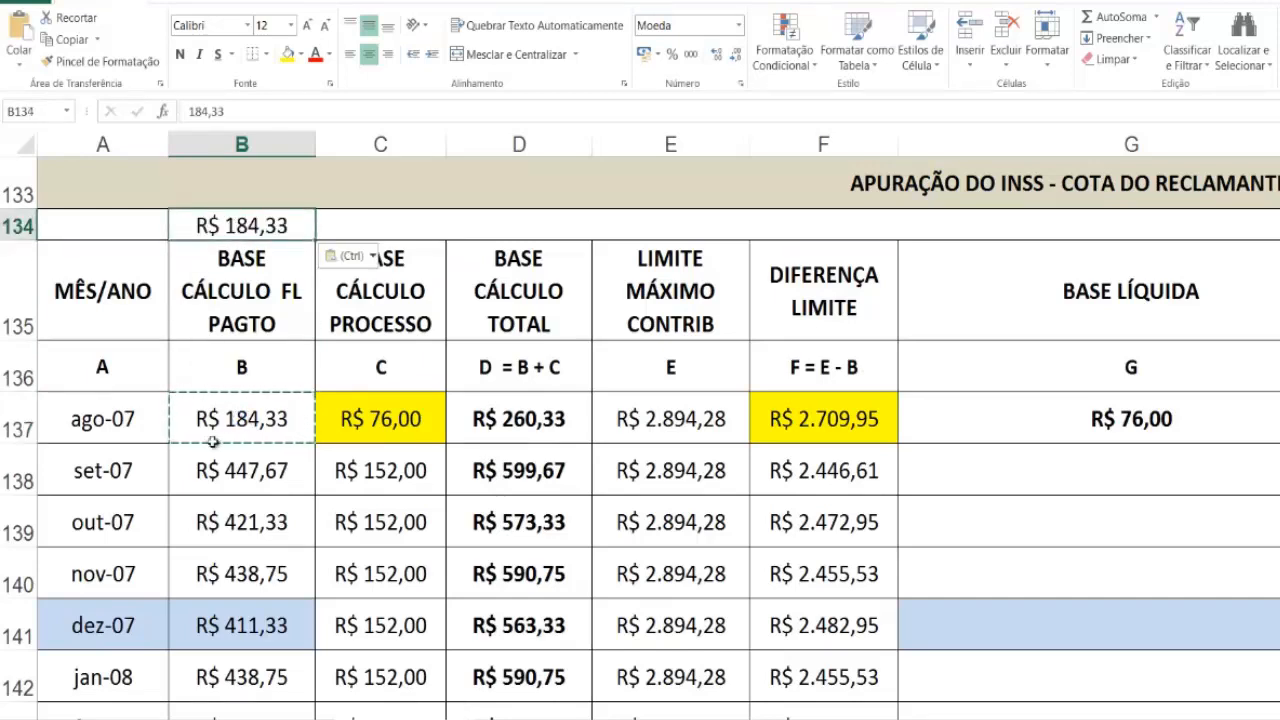
Step: Replace the ago-07 payroll base in B137 with 2890 to test the contribution limit logic
{"action": "left_click", "coordinate": [231, 418]}
{"action": "key", "text": "Delete"}
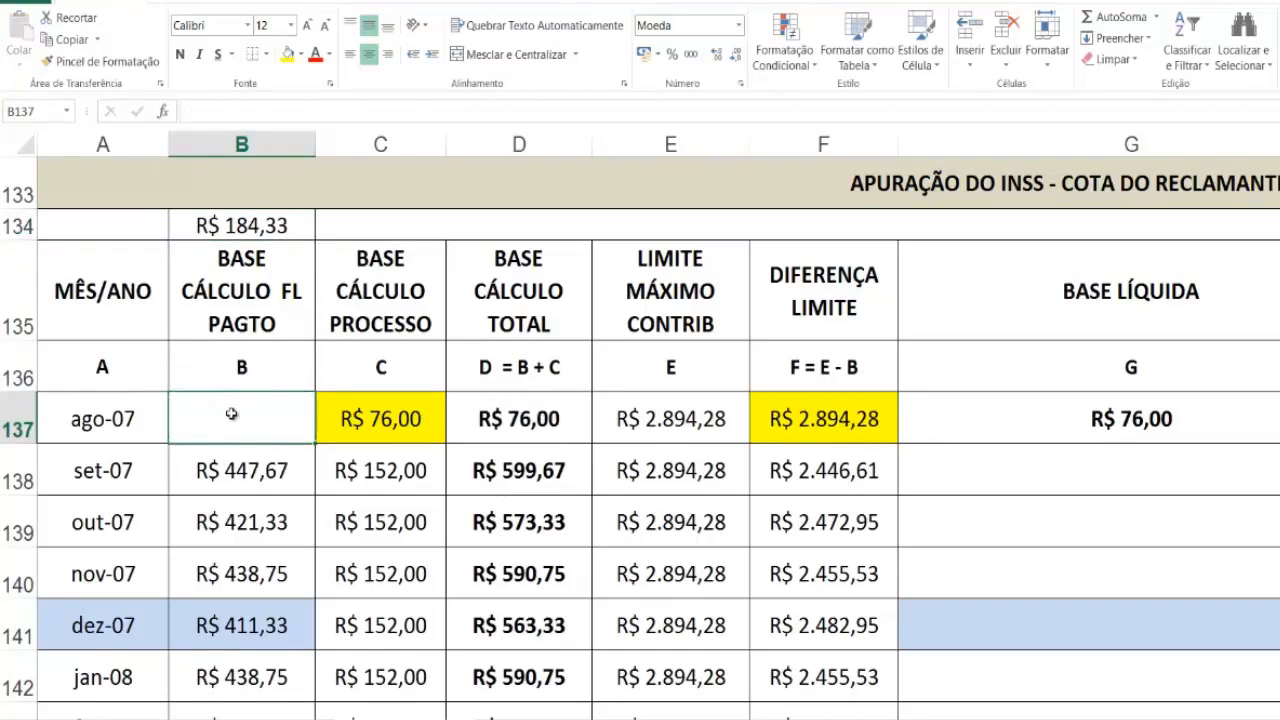
{"action": "type", "text": "28"}
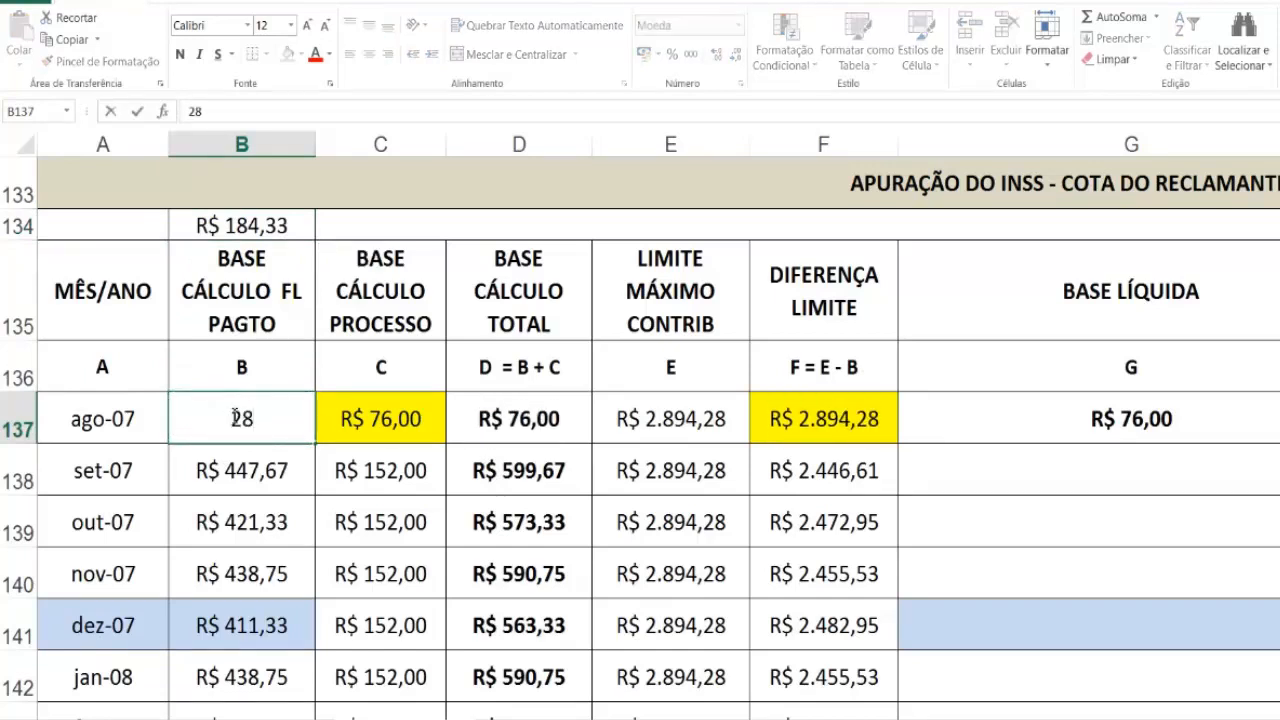
{"action": "type", "text": "90"}
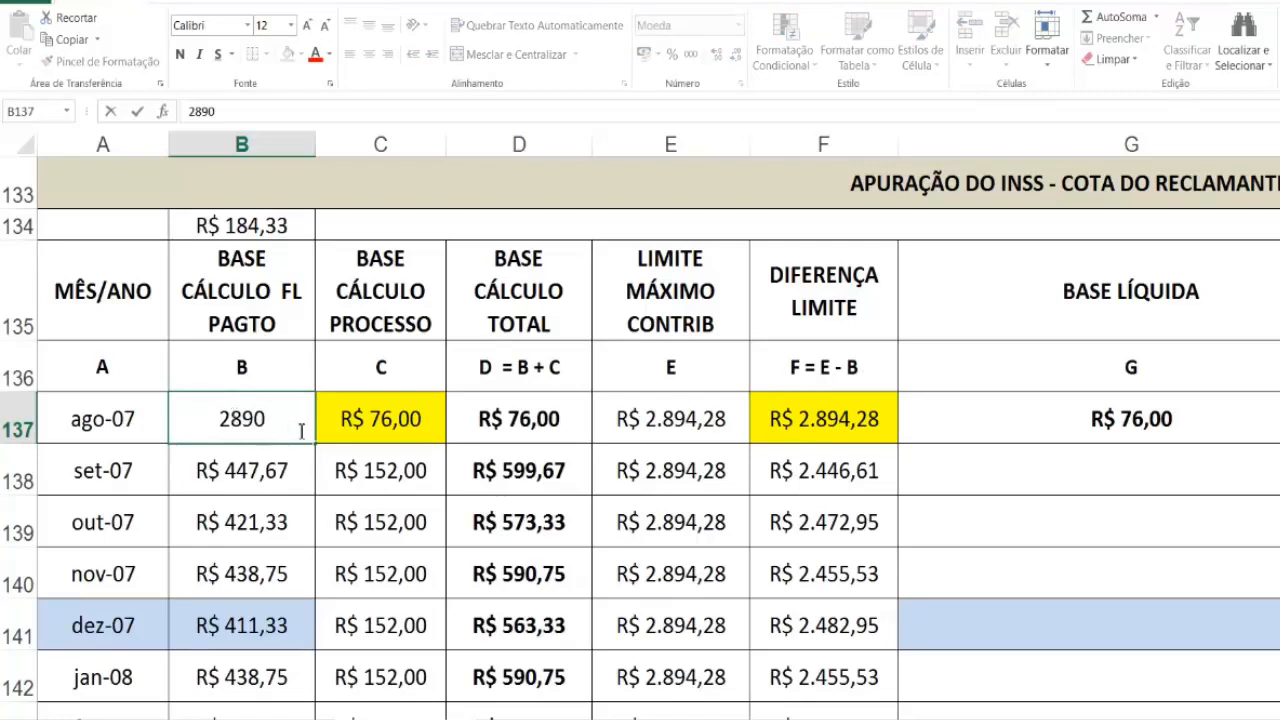
{"action": "left_click", "coordinate": [344, 418]}
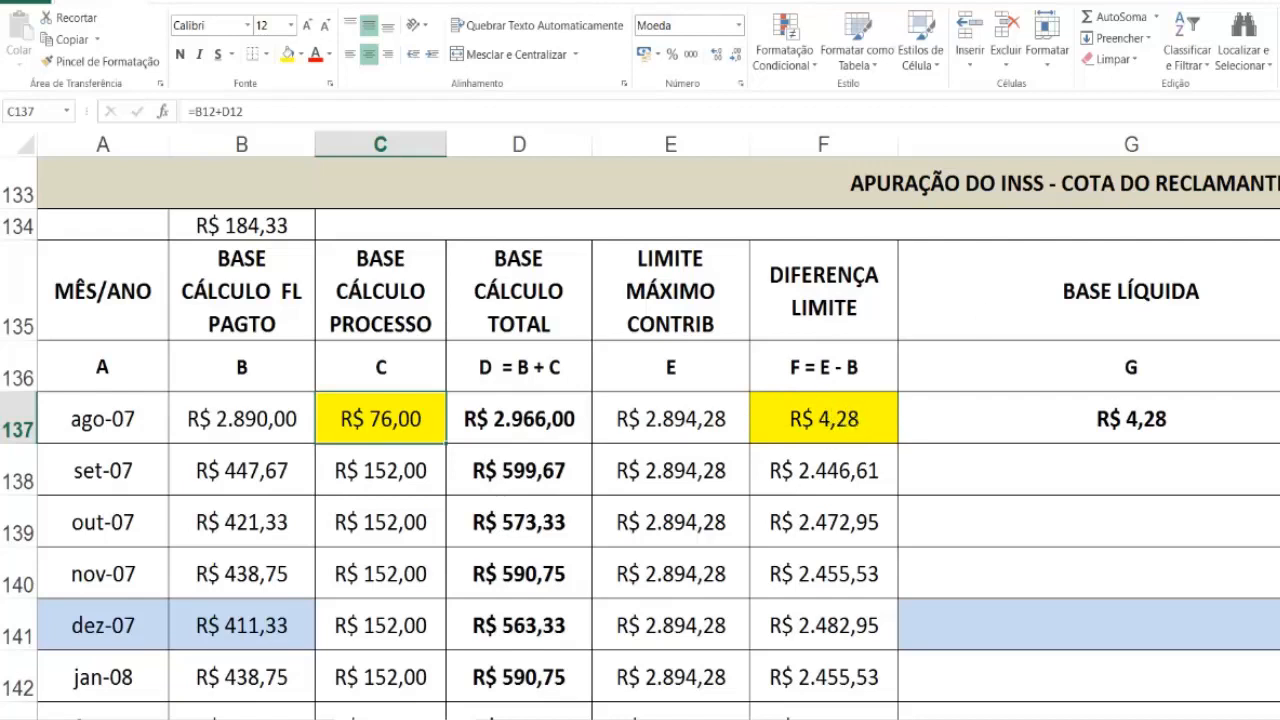
Step: Change the ago-07 payroll base in B137 to 2894,28 to test a salary exactly at the contribution limit
{"action": "left_click", "coordinate": [242, 419]}
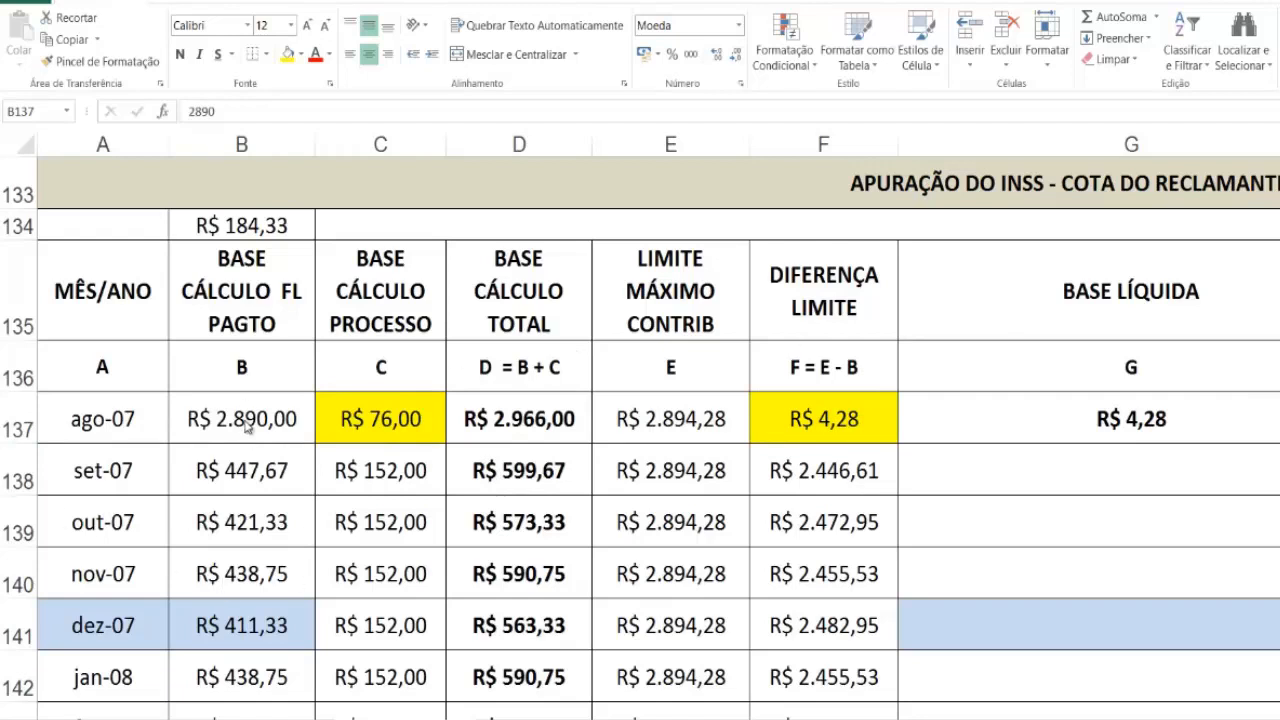
{"action": "left_click", "coordinate": [245, 420]}
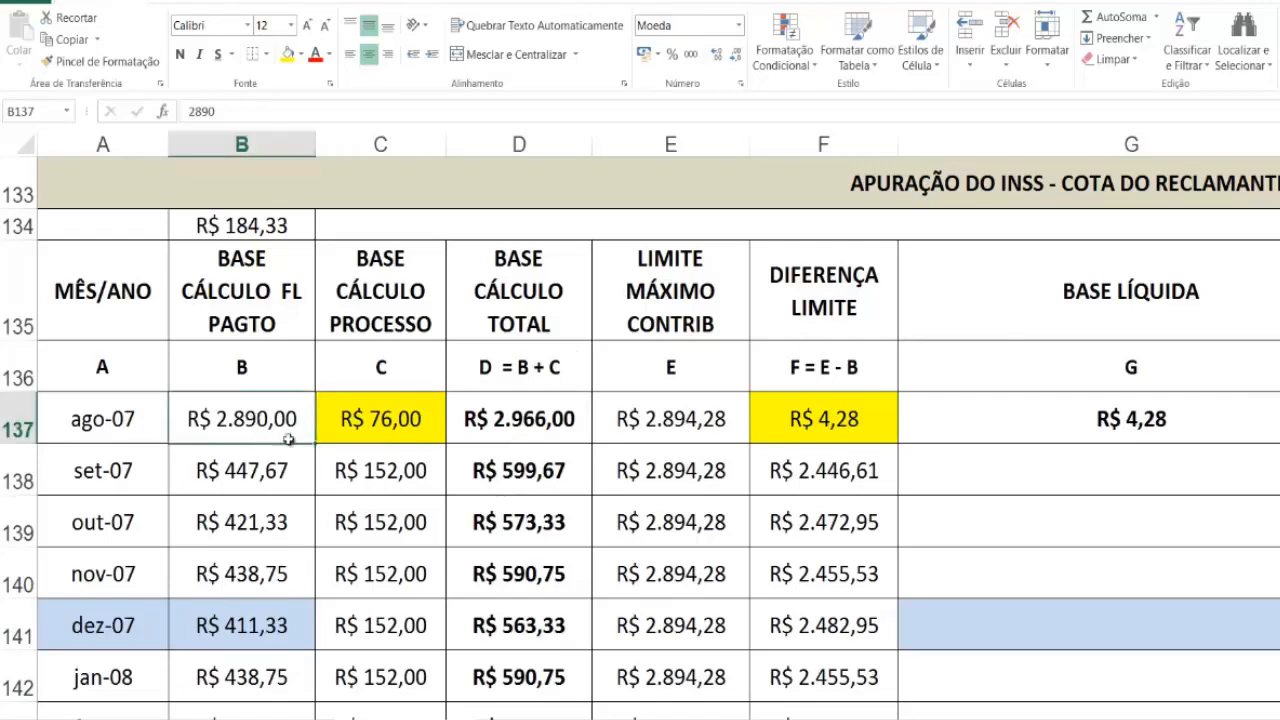
{"action": "double_click", "coordinate": [265, 419]}
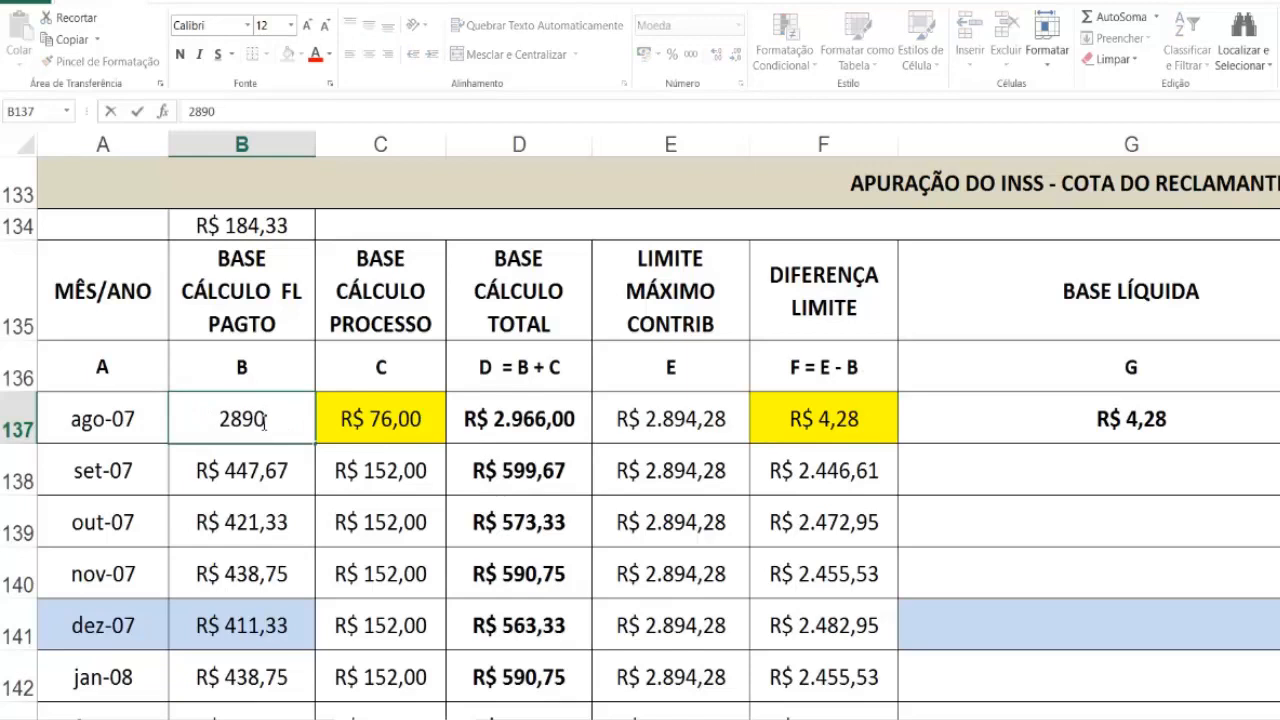
{"action": "key", "text": "BackSpace"}
{"action": "type", "text": "4,"}
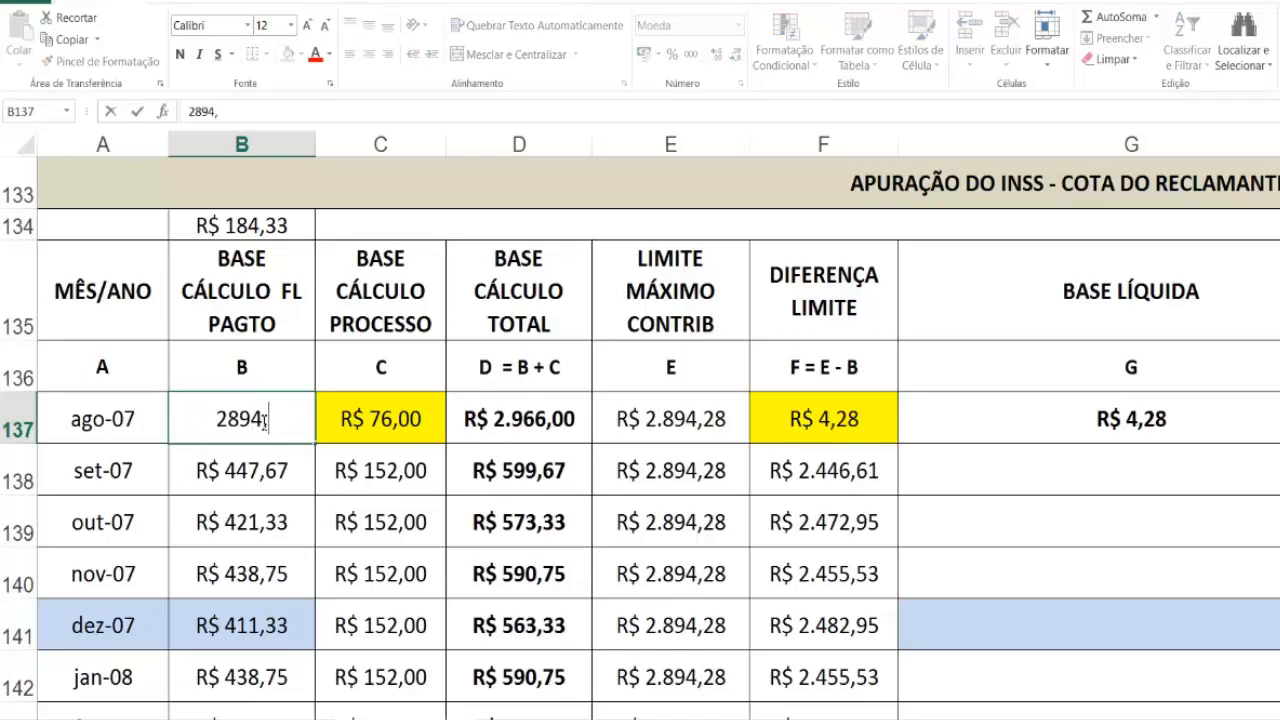
{"action": "type", "text": "28"}
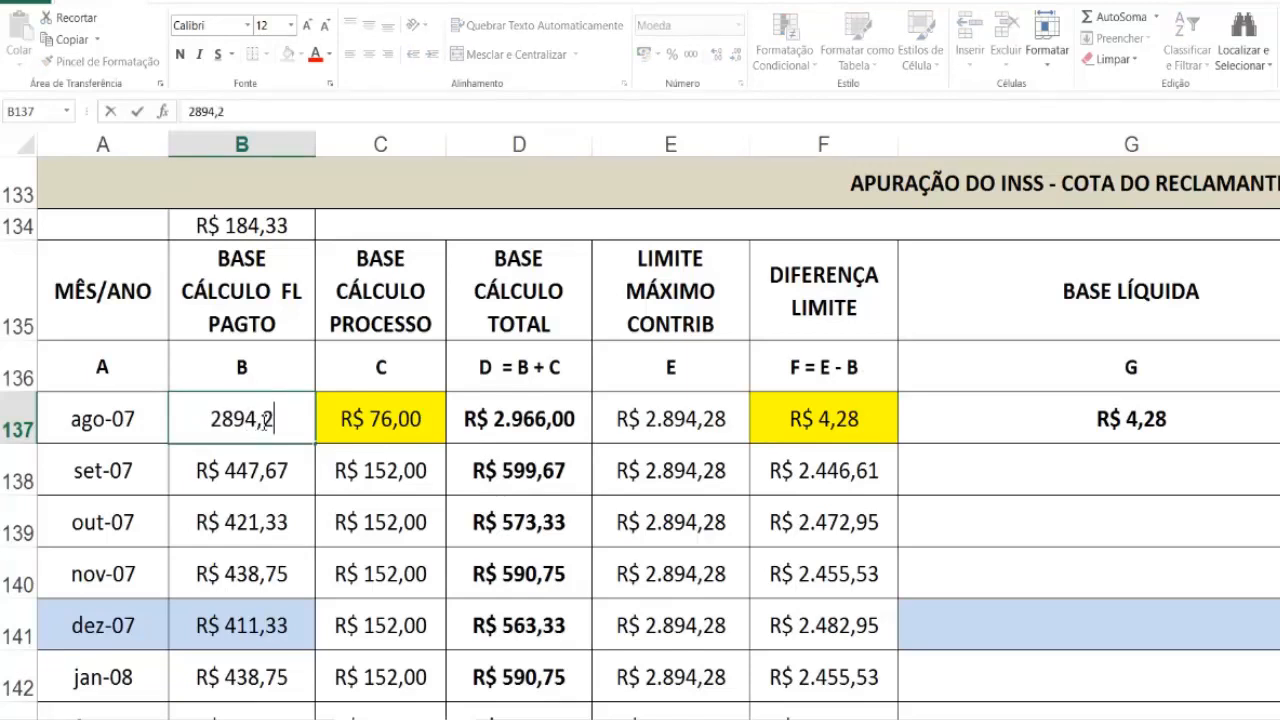
{"action": "key", "text": "Return"}
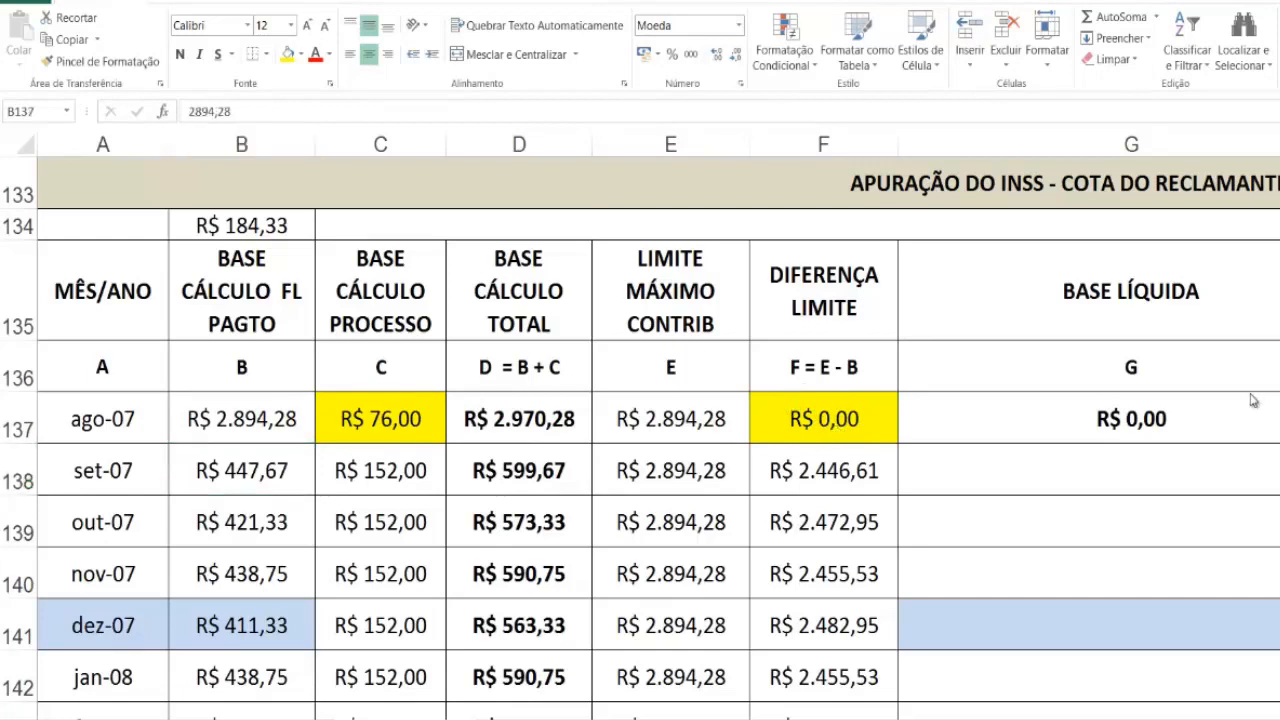
Step: Restore the original ago-07 payroll base by copying the backup from B134 into B137
{"action": "left_click", "coordinate": [272, 224]}
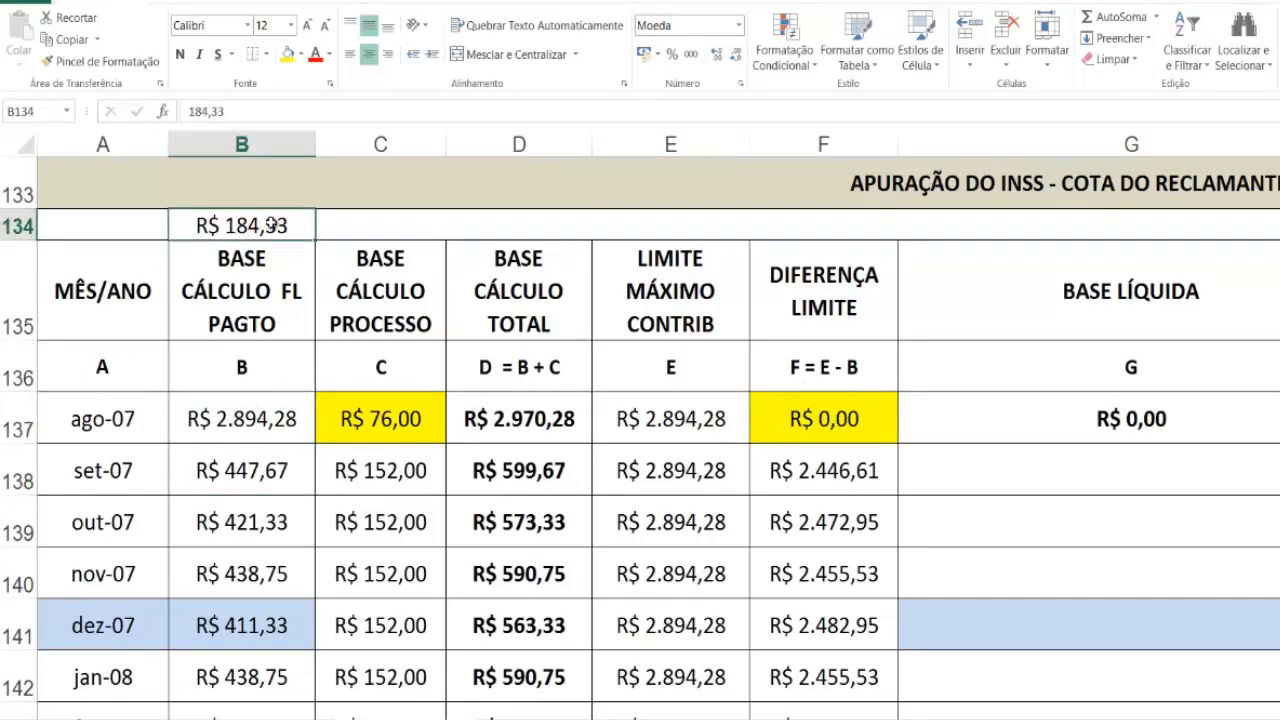
{"action": "key", "text": "ctrl+c"}
{"action": "left_click", "coordinate": [266, 420]}
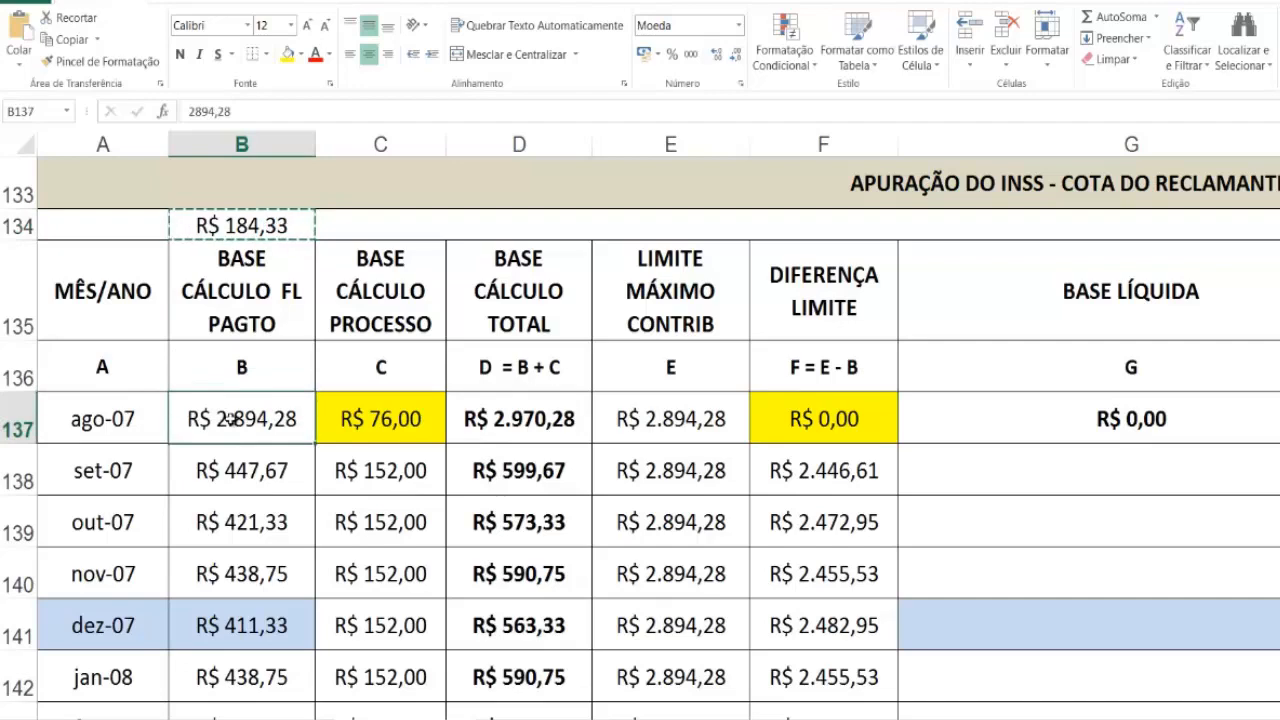
{"action": "key", "text": "ctrl+v"}
{"action": "scroll", "coordinate": [1263, 400], "scroll_direction": "down", "scroll_amount": 1}
{"action": "scroll", "coordinate": [1255, 360], "scroll_direction": "up", "scroll_amount": 1}
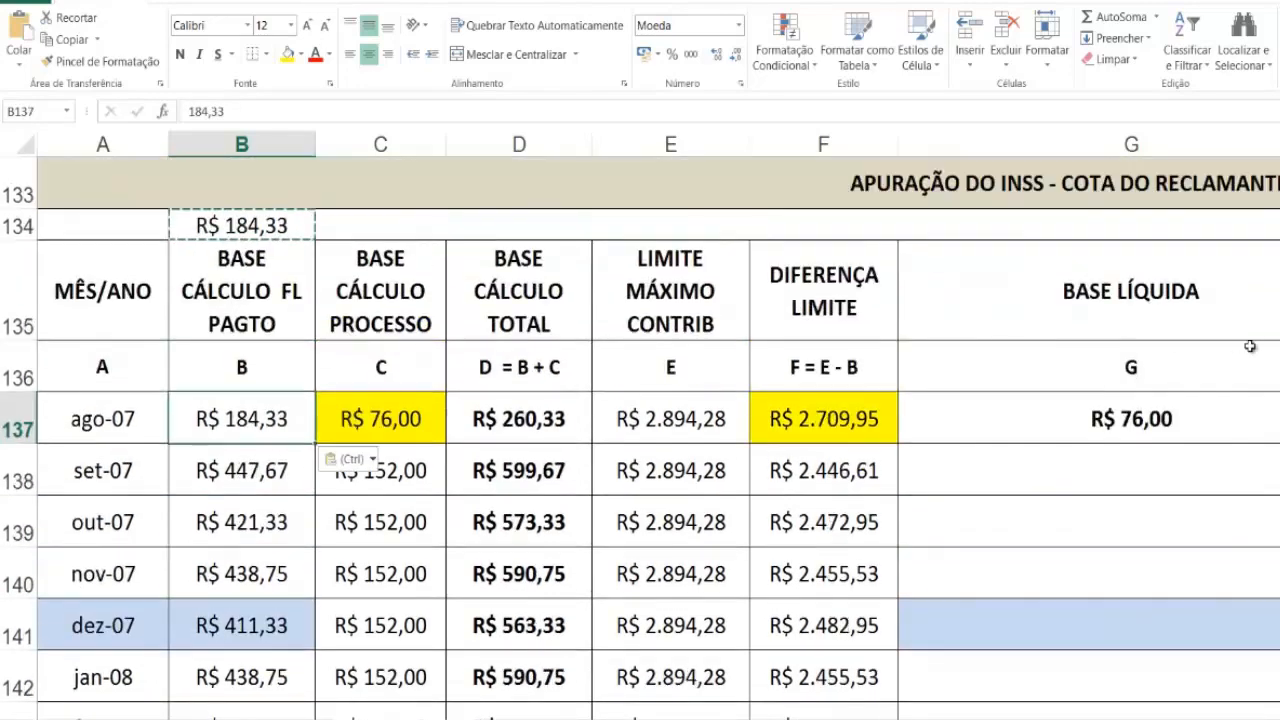
Step: Fill the BASE LÍQUIDA formula from G137 down the column for the following months
{"action": "left_click", "coordinate": [1185, 418]}
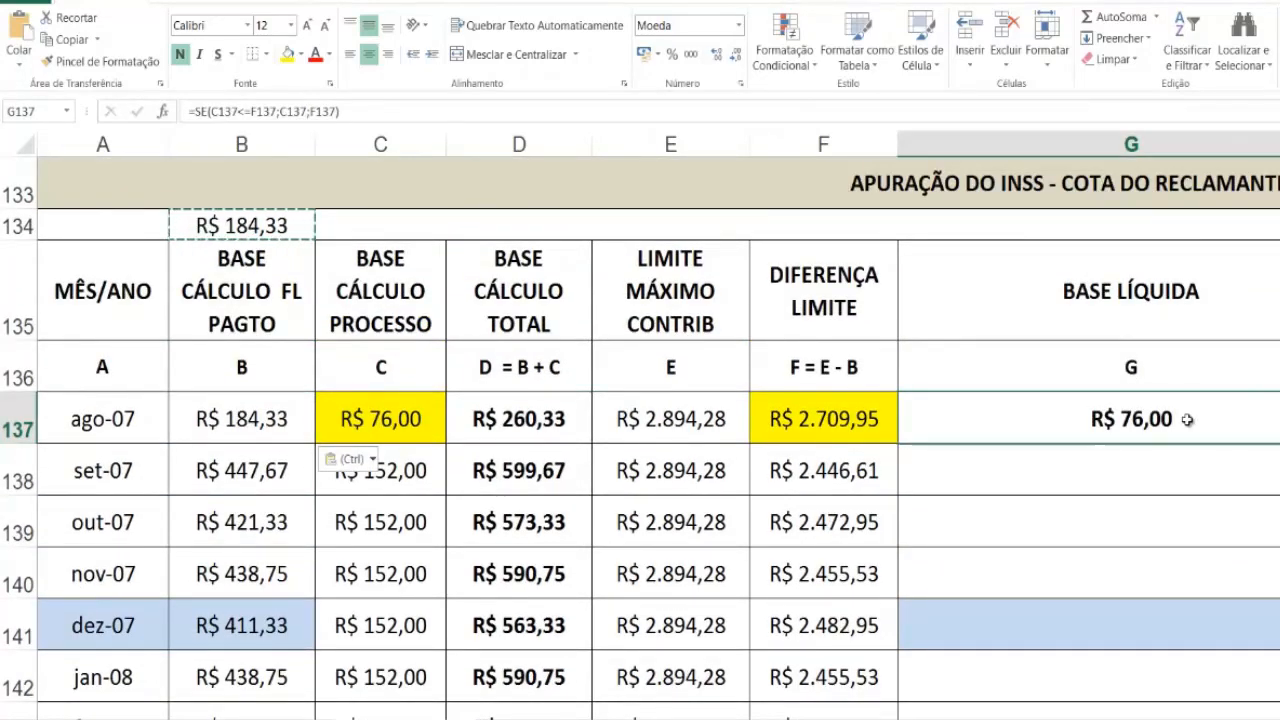
{"action": "scroll", "coordinate": [1211, 434], "scroll_direction": "down", "scroll_amount": 1}
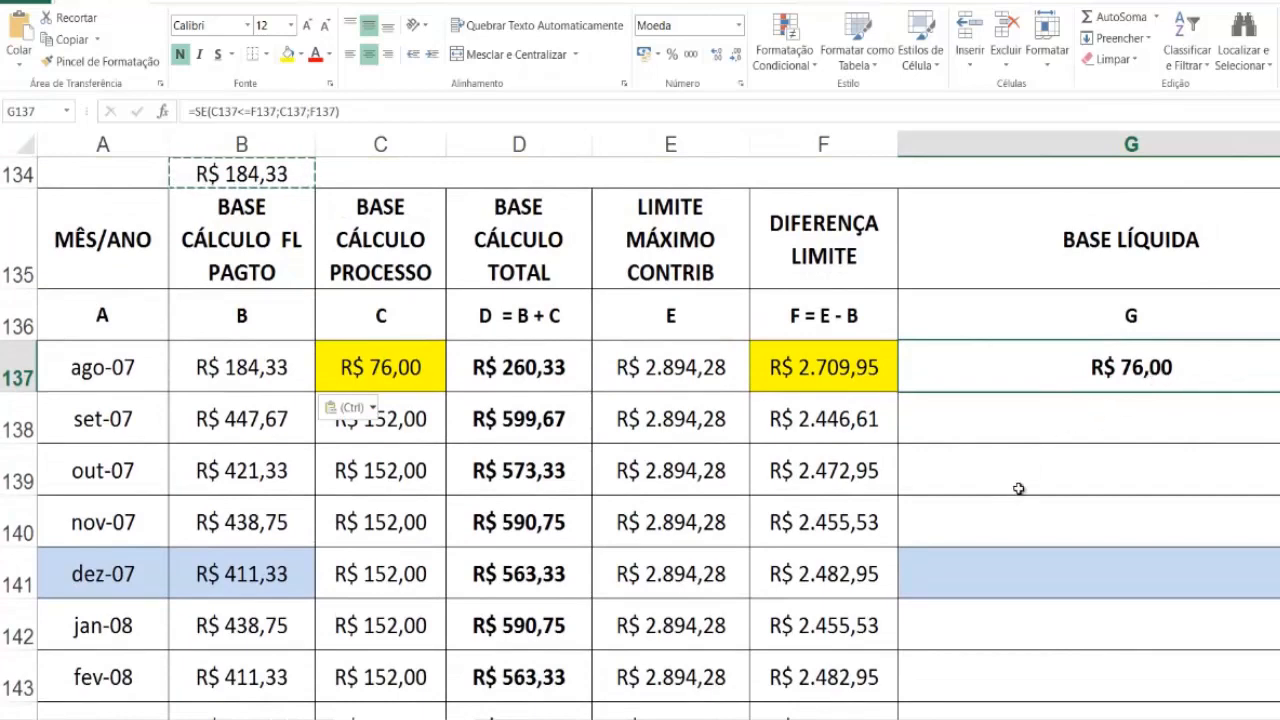
{"action": "scroll", "coordinate": [1017, 486], "scroll_direction": "down", "scroll_amount": 1}
{"action": "left_click_drag", "start_coordinate": [1279, 360], "coordinate": [1279, 605]}
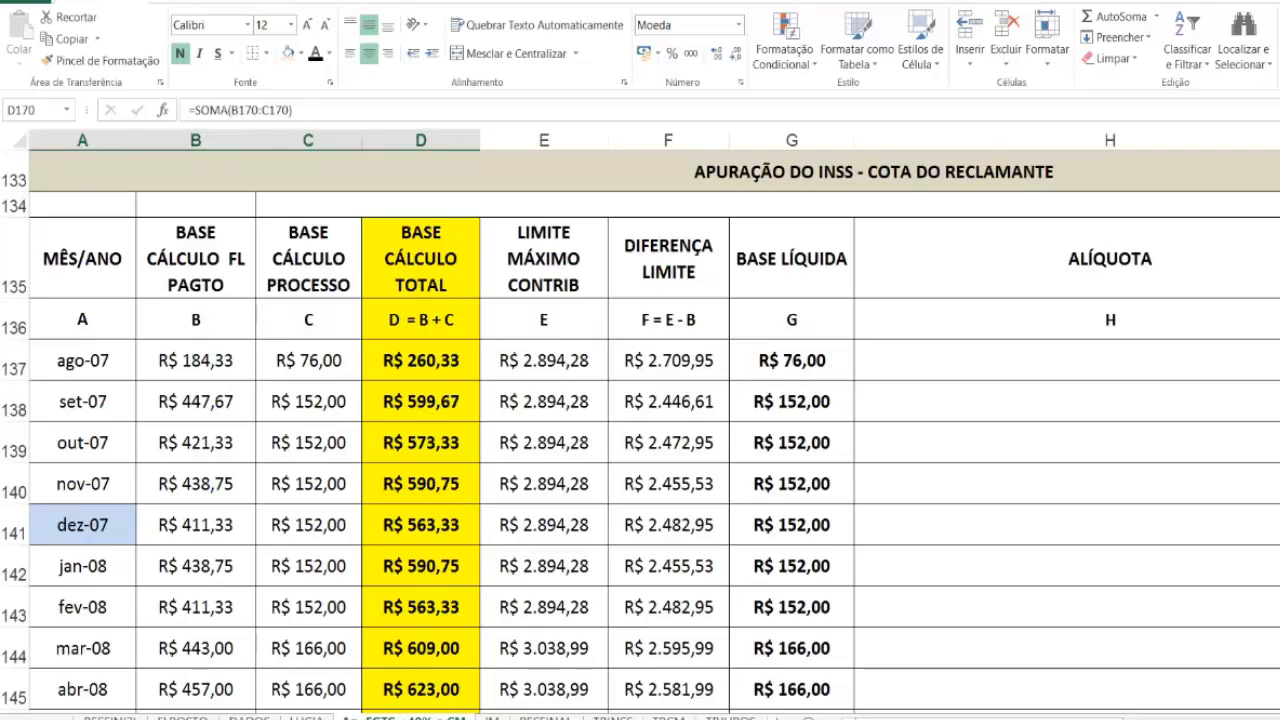
Step: On the INSS rate table sheet, link BC TOTAL in I42 to ='Ap. FGTS +40% e CM'!D137 and fill it down to I46
{"action": "left_click", "coordinate": [614, 716]}
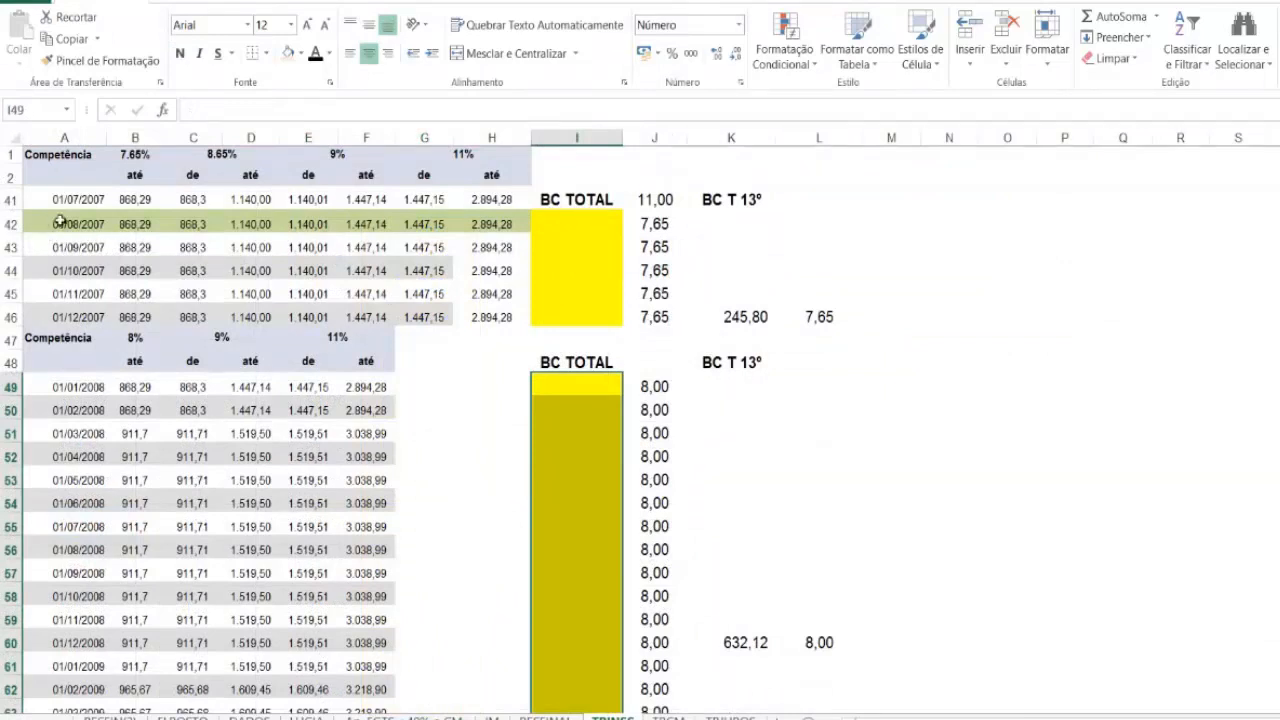
{"action": "left_click", "coordinate": [568, 220]}
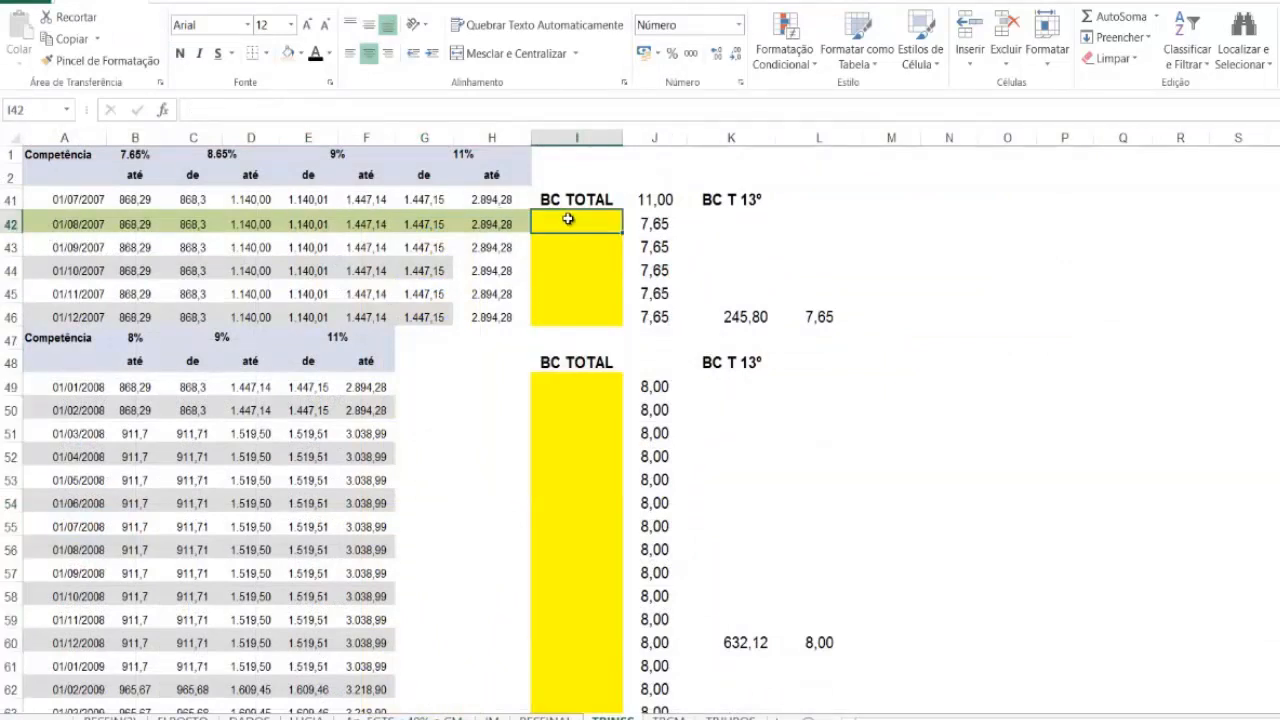
{"action": "type", "text": "="}
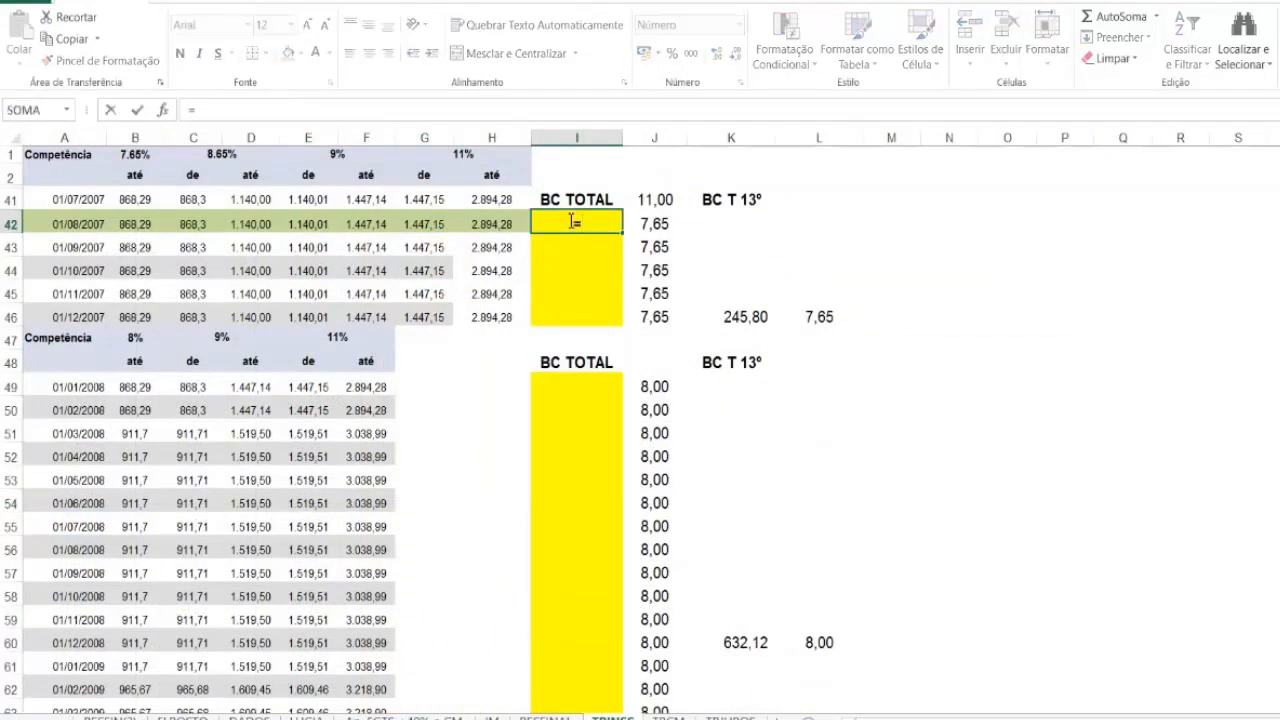
{"action": "left_click", "coordinate": [400, 718]}
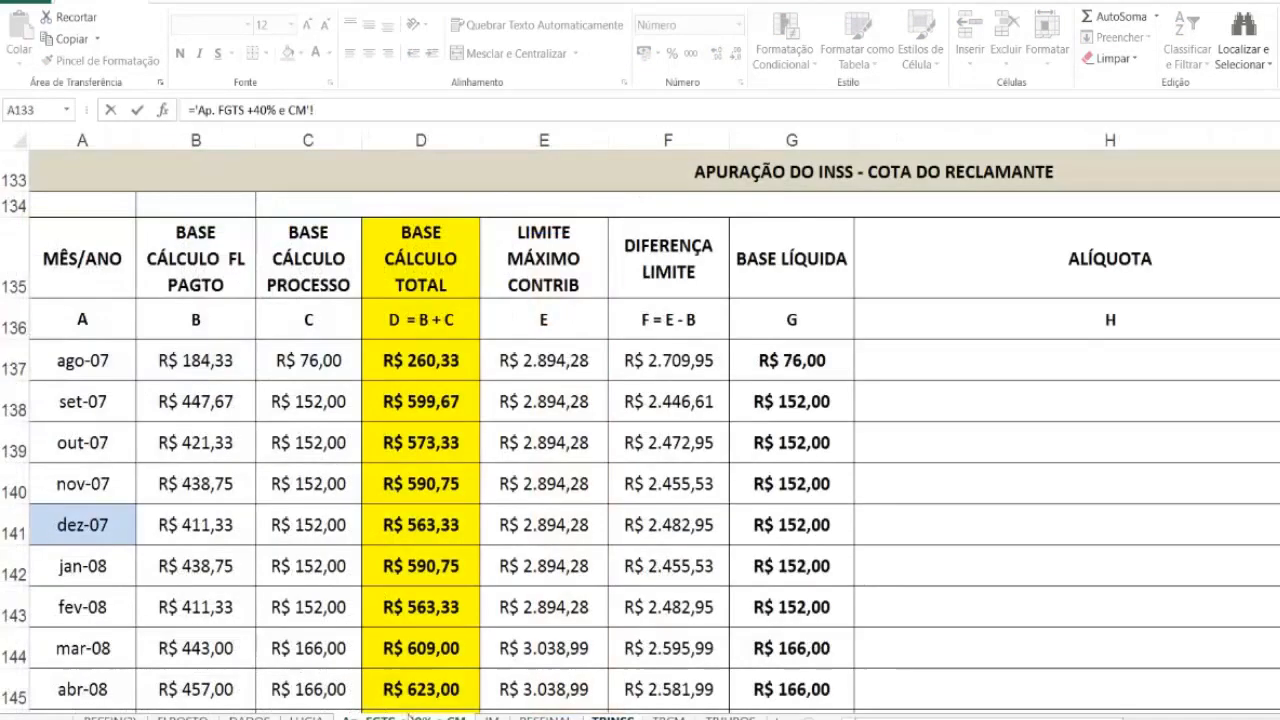
{"action": "left_click", "coordinate": [415, 359]}
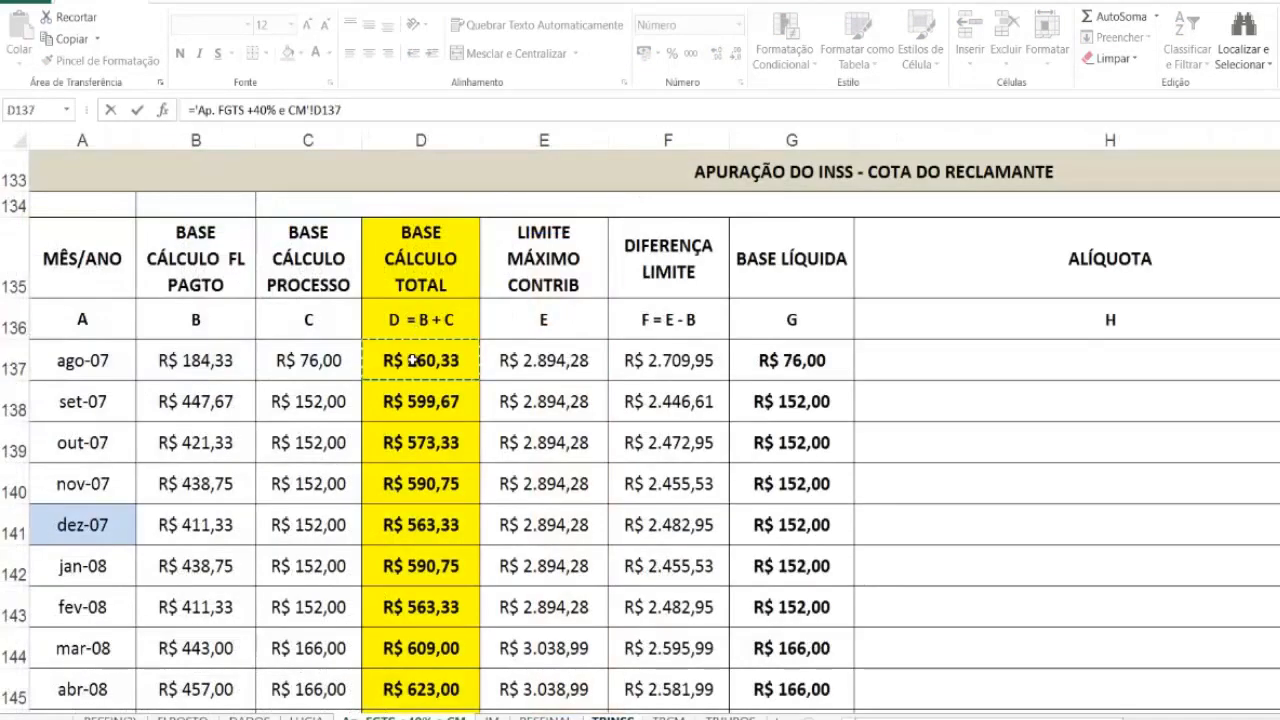
{"action": "key", "text": "Return"}
{"action": "left_click", "coordinate": [580, 222]}
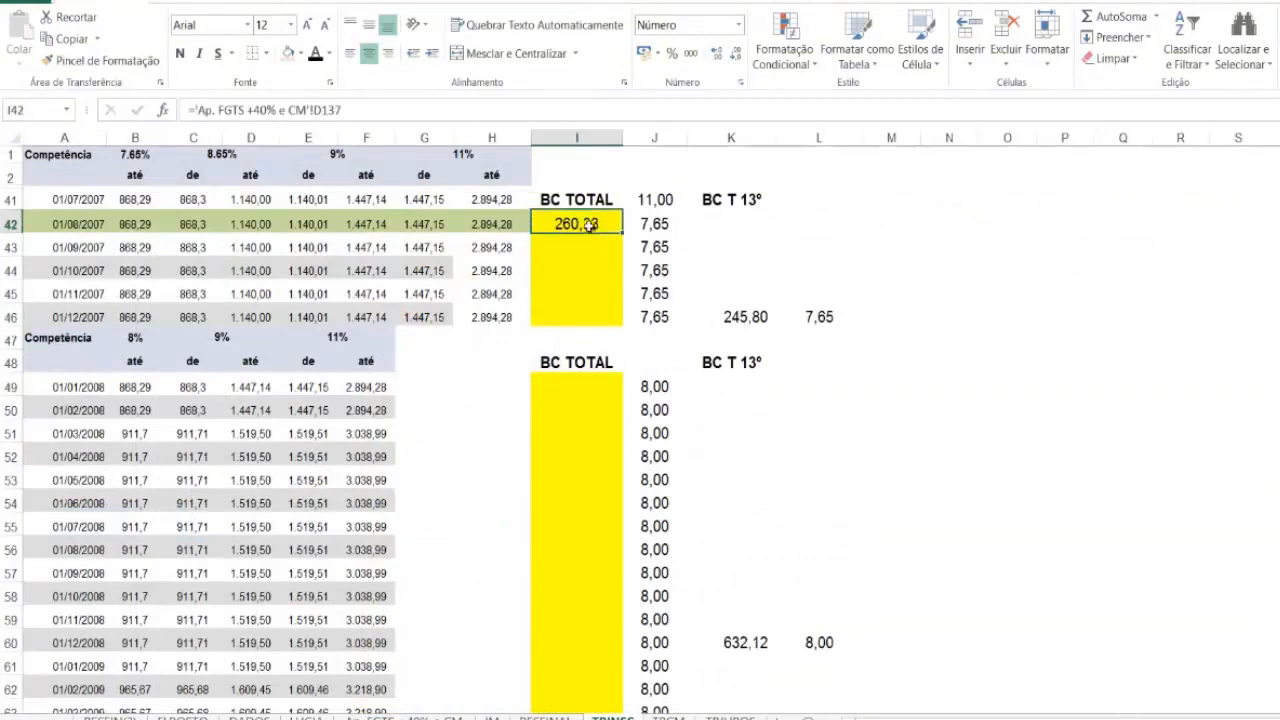
{"action": "left_click_drag", "start_coordinate": [622, 245], "coordinate": [614, 326]}
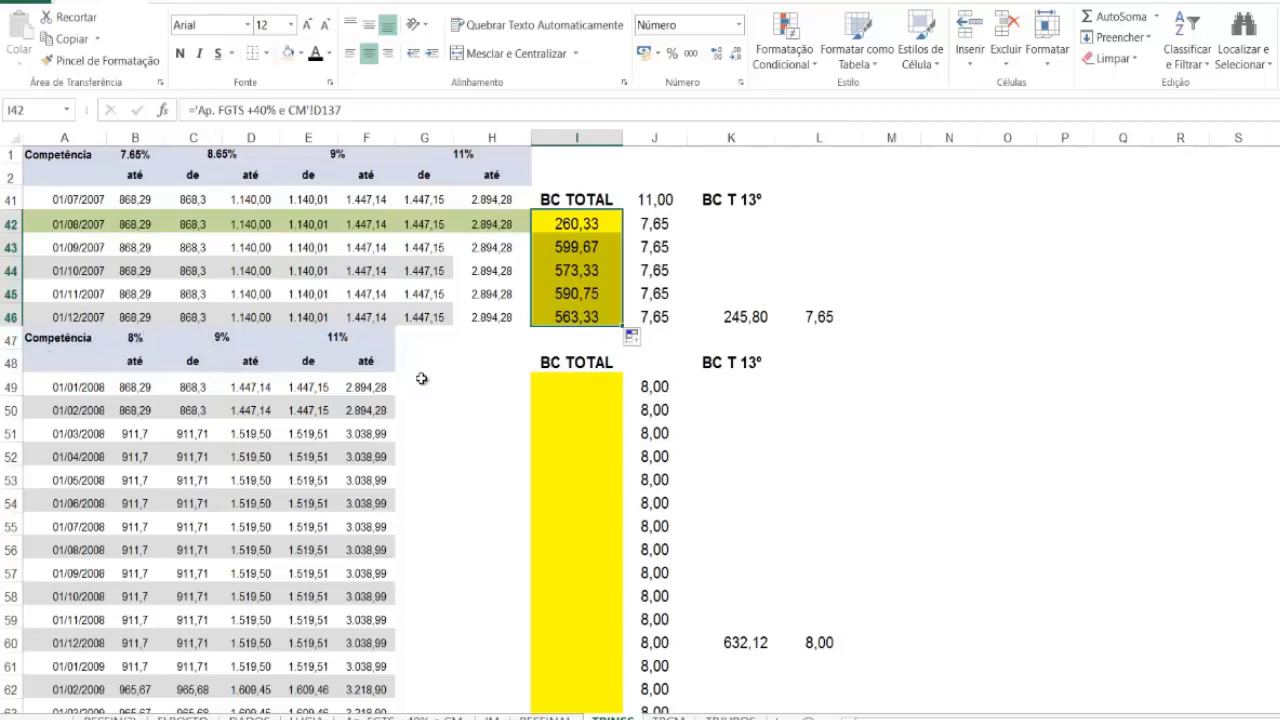
Step: Link the 01/01/2008 BC TOTAL in I49 to ='Ap. FGTS +40% e CM'!D142 and fill it down to I77
{"action": "left_click", "coordinate": [563, 385]}
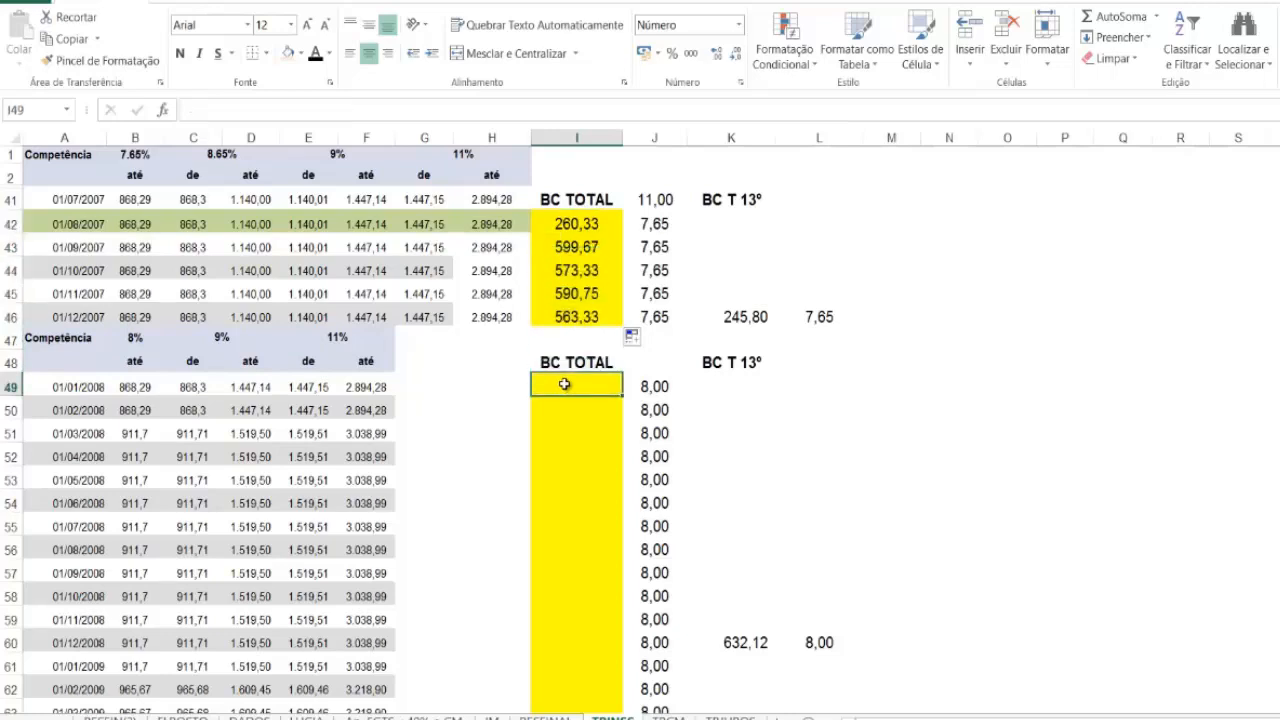
{"action": "type", "text": "="}
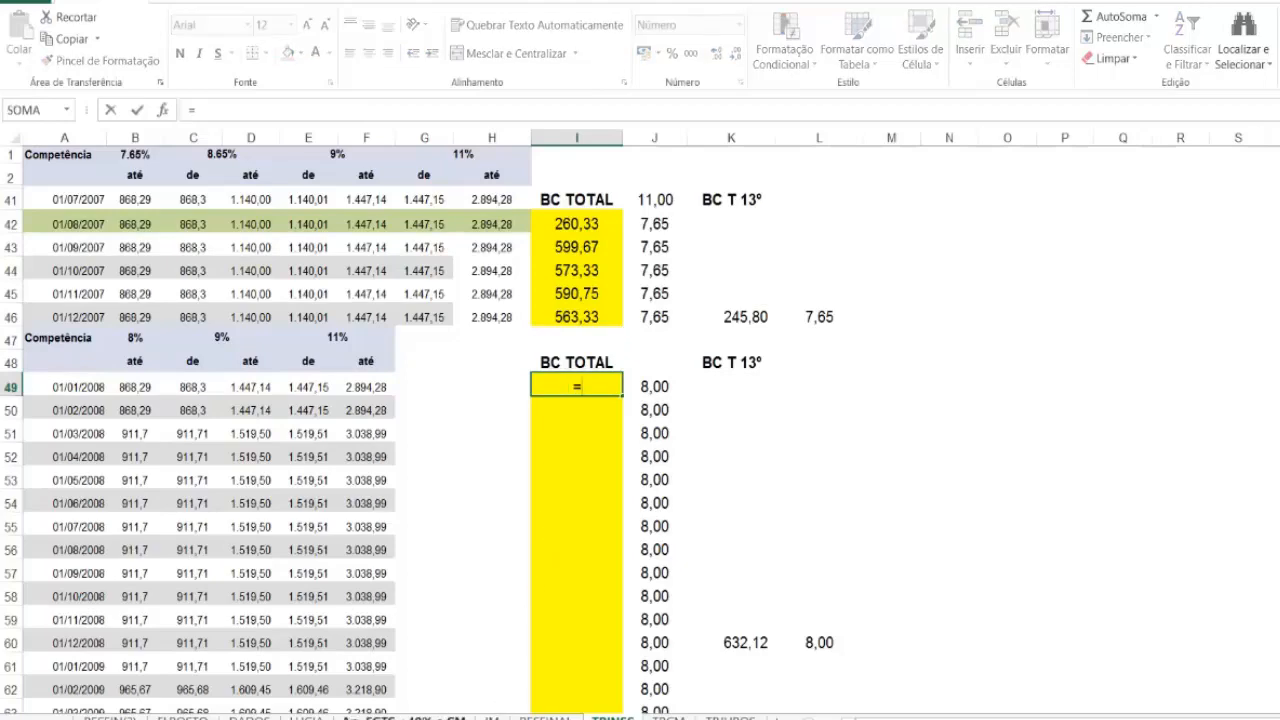
{"action": "left_click", "coordinate": [395, 717]}
{"action": "left_click", "coordinate": [425, 566]}
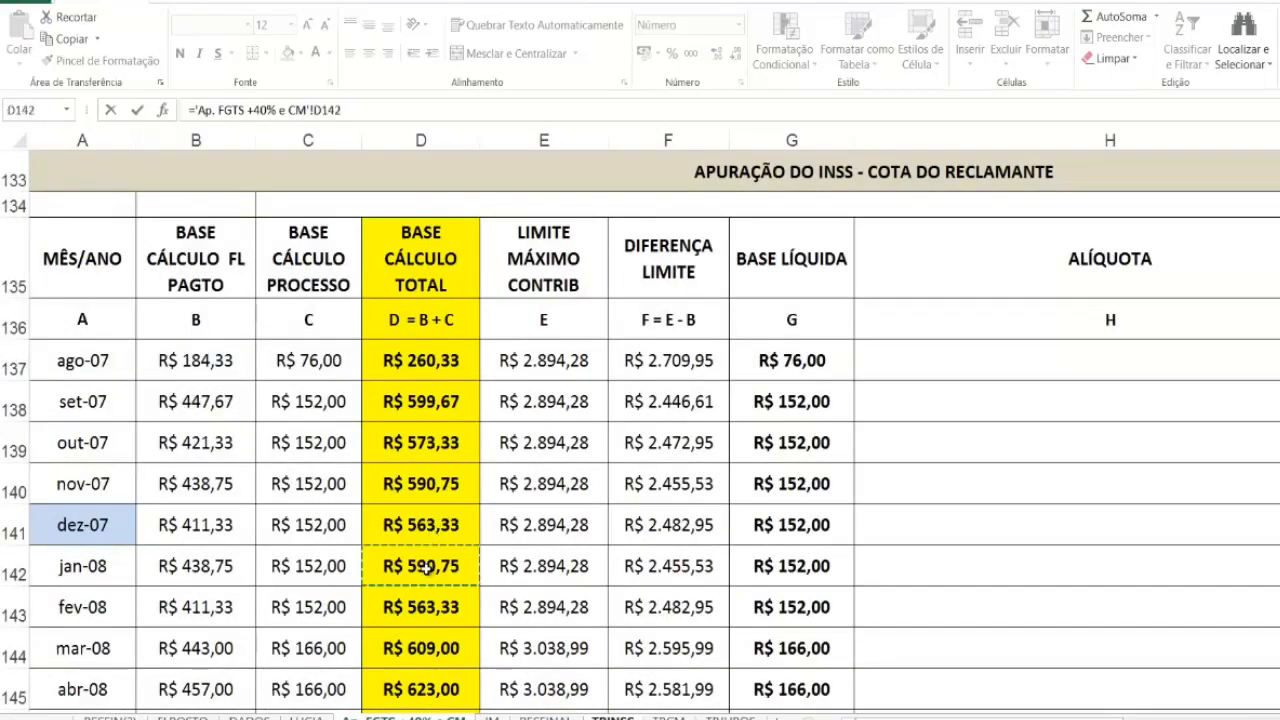
{"action": "key", "text": "Return"}
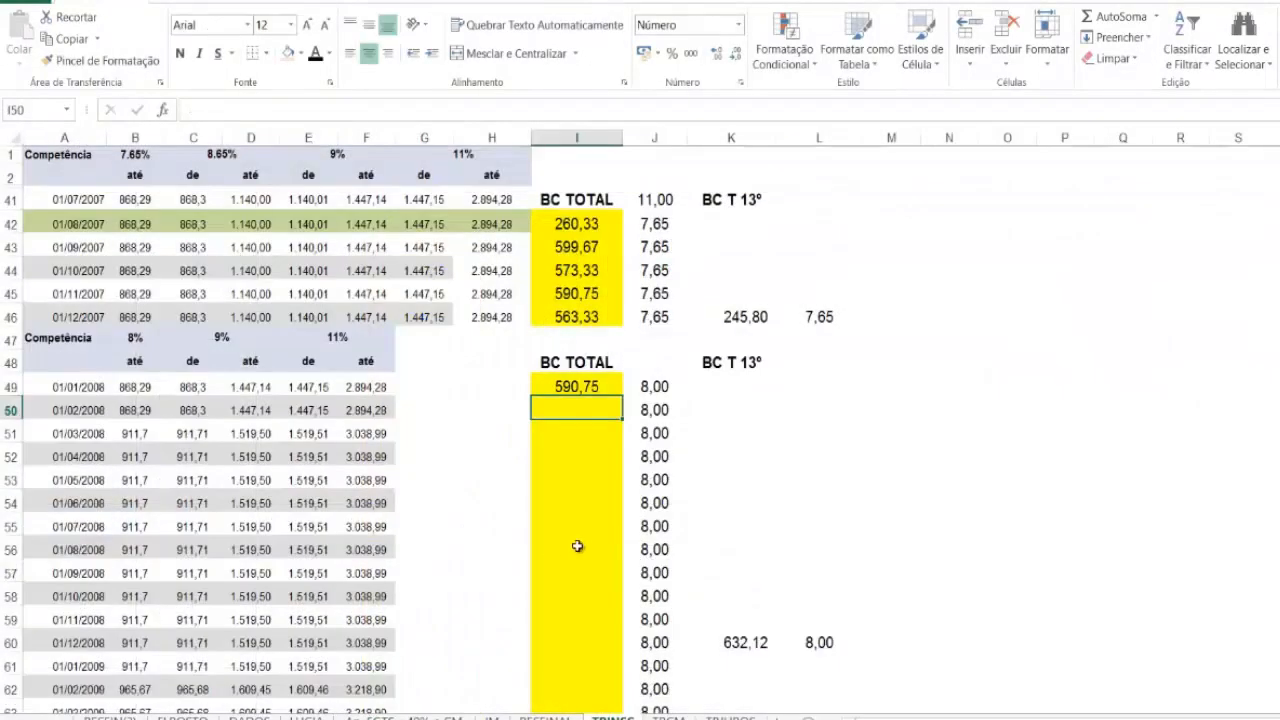
{"action": "left_click", "coordinate": [566, 384]}
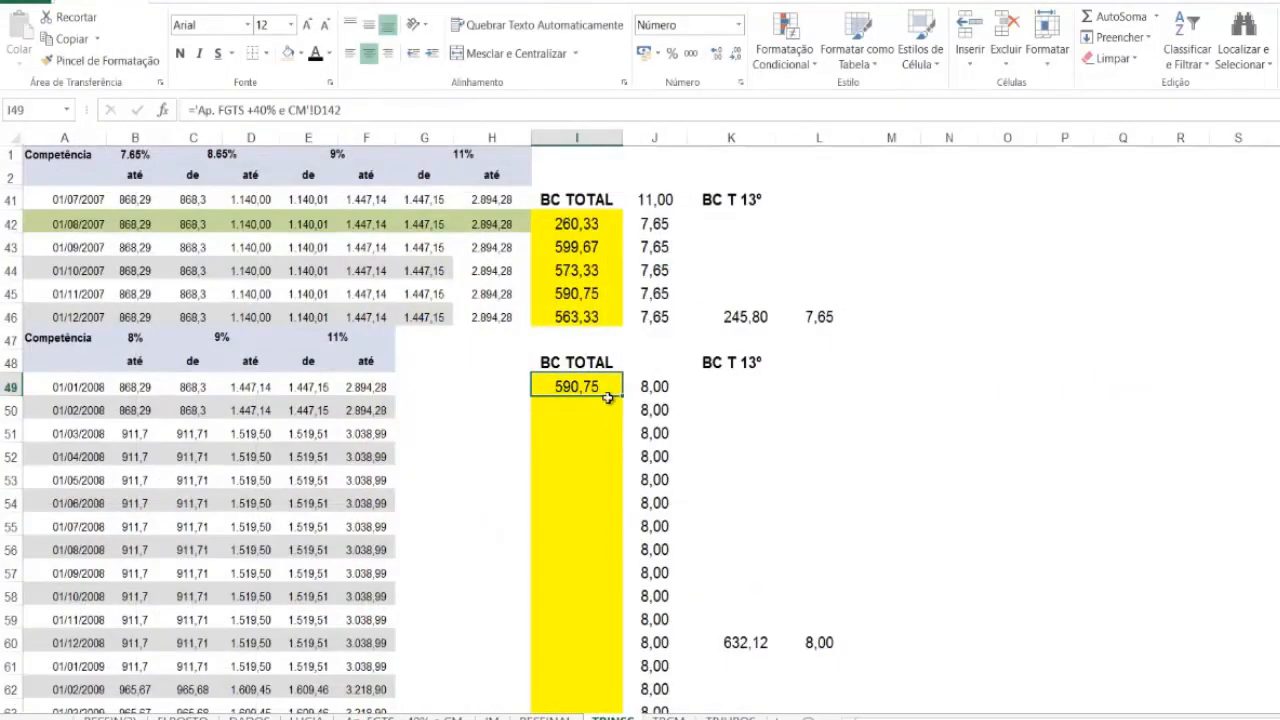
{"action": "left_click_drag", "start_coordinate": [615, 414], "coordinate": [605, 521]}
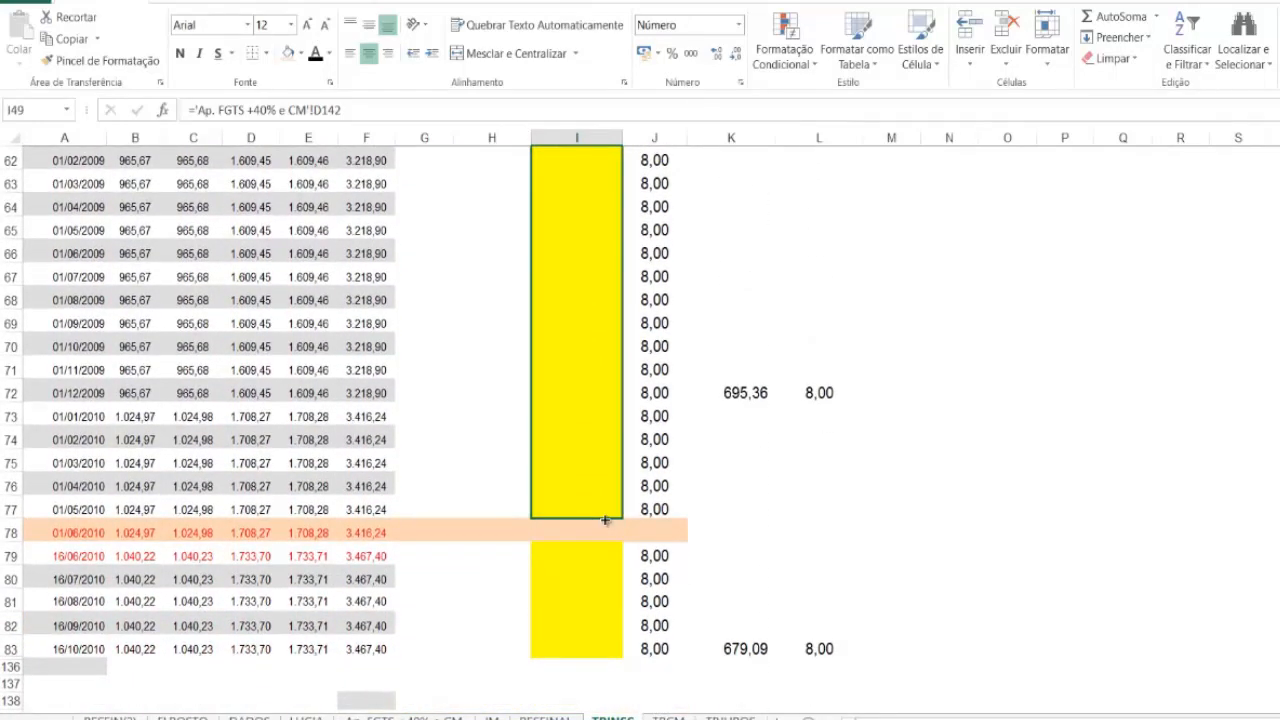
{"action": "left_click_drag", "start_coordinate": [605, 521], "coordinate": [605, 521]}
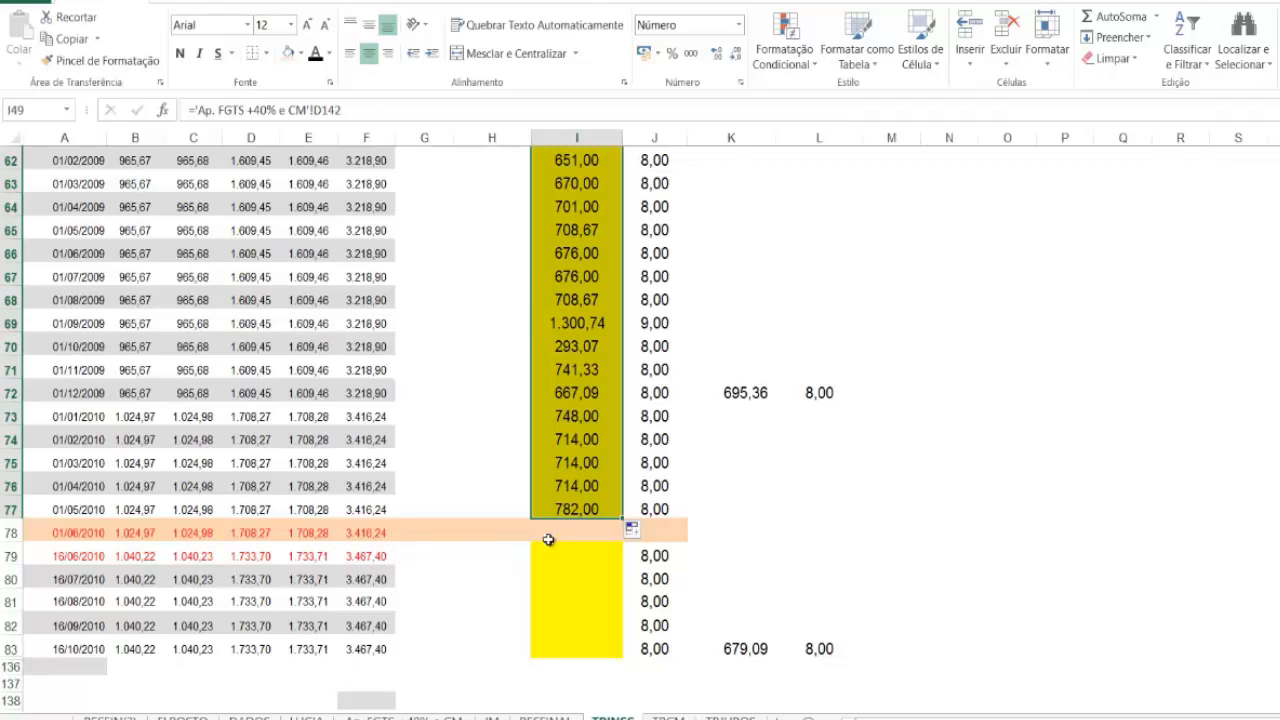
{"action": "left_click", "coordinate": [750, 552]}
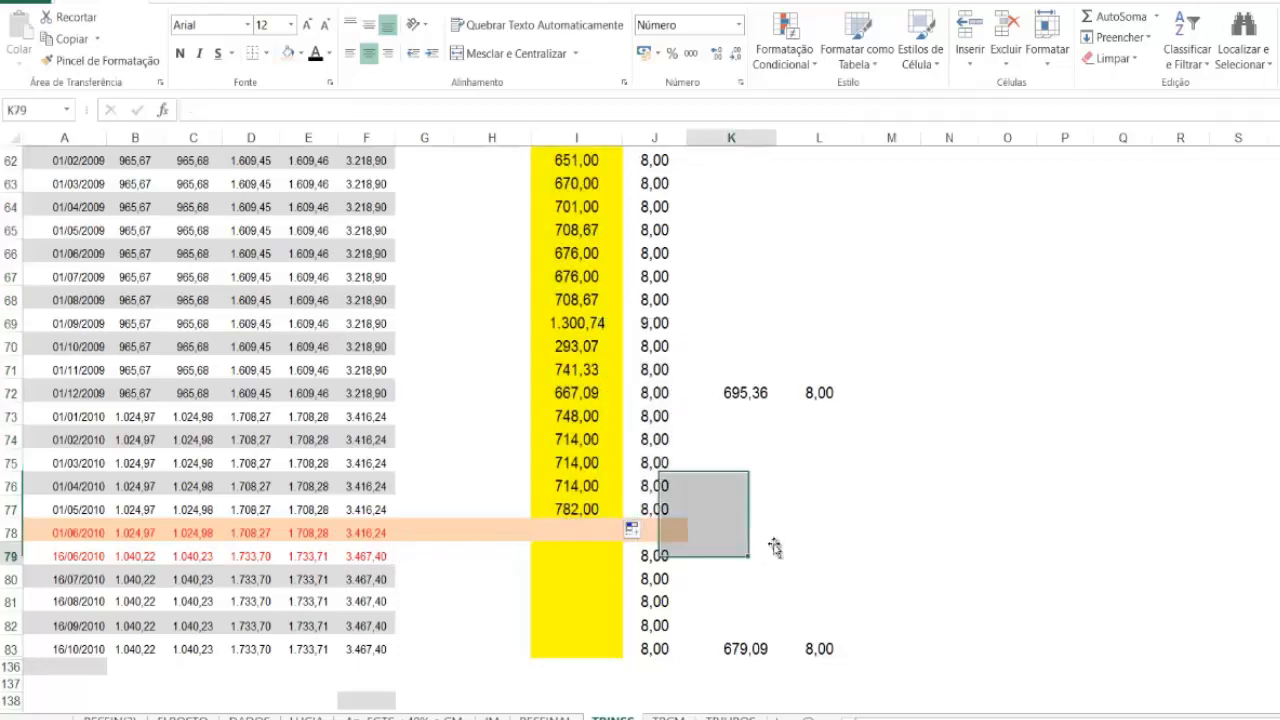
Step: Link the 16/06/2010 BC TOTAL in I79 to ='Ap. FGTS +40% e CM'!D171 and fill it down to I83
{"action": "left_click", "coordinate": [570, 508]}
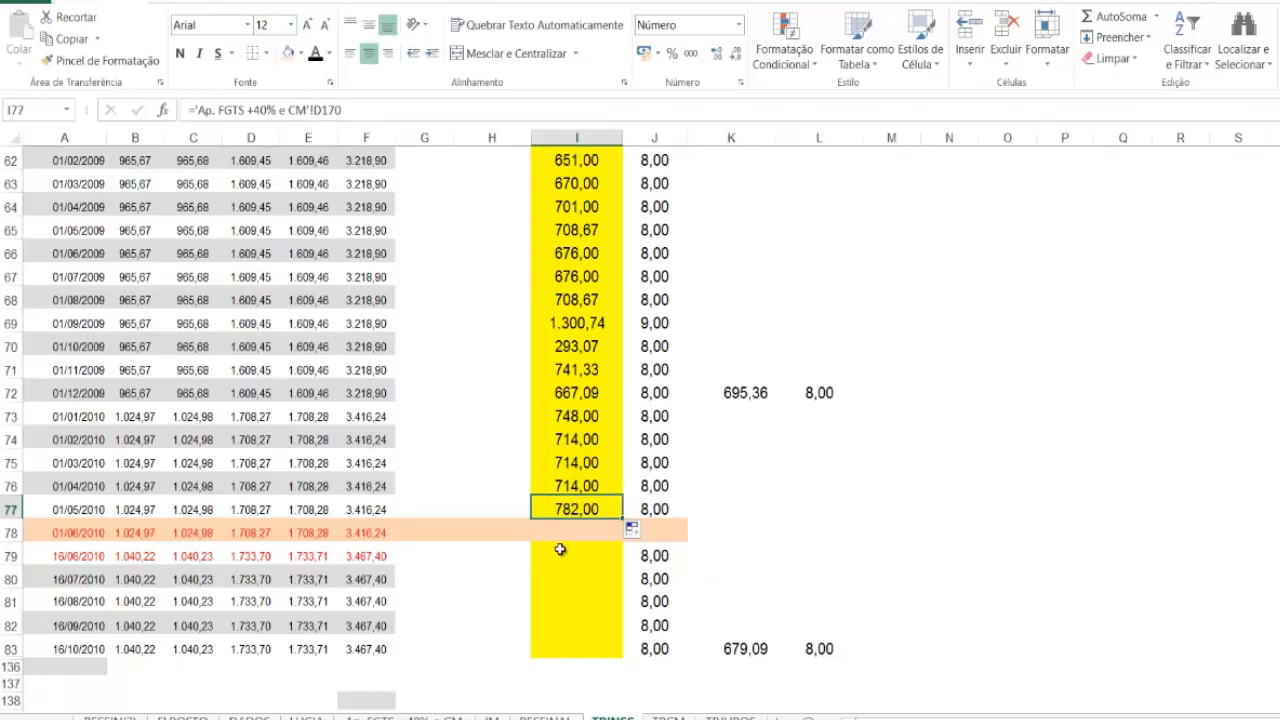
{"action": "key", "text": "Down"}
{"action": "key", "text": "Down"}
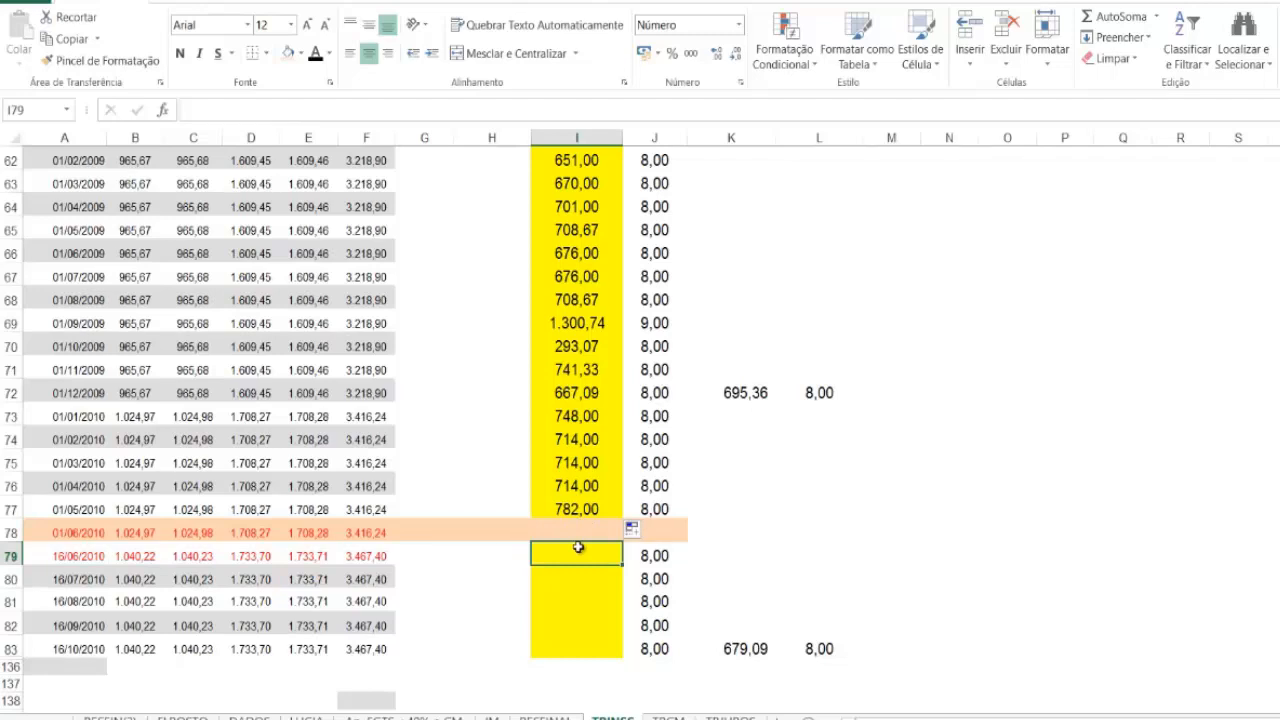
{"action": "type", "text": "="}
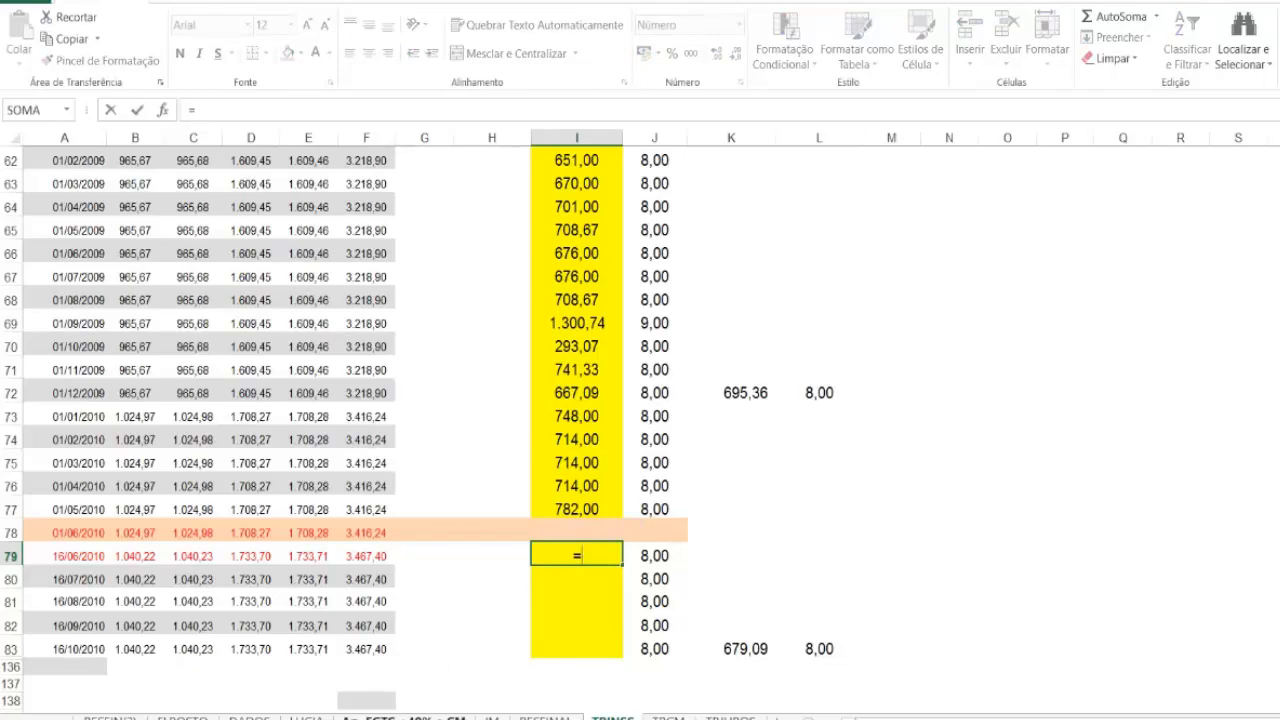
{"action": "left_click", "coordinate": [412, 715]}
{"action": "scroll", "coordinate": [412, 660], "scroll_direction": "down", "scroll_amount": 10}
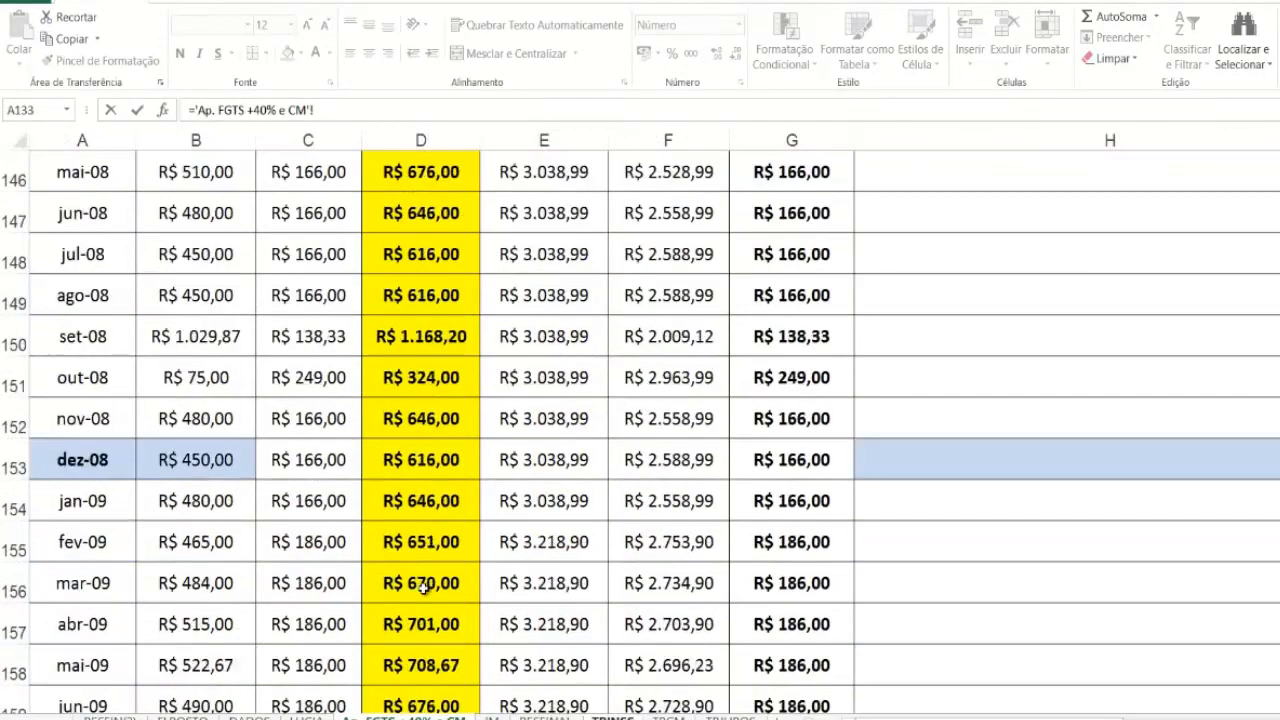
{"action": "scroll", "coordinate": [423, 586], "scroll_direction": "down", "scroll_amount": 2}
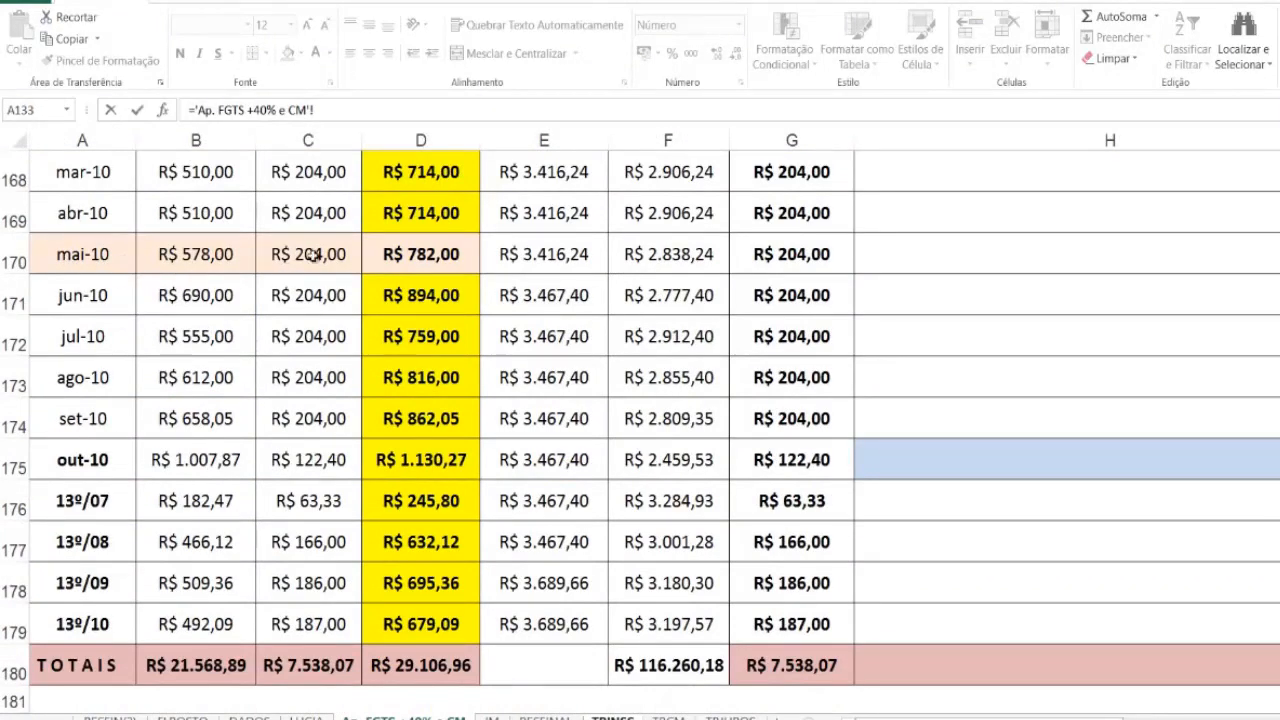
{"action": "left_click", "coordinate": [417, 290]}
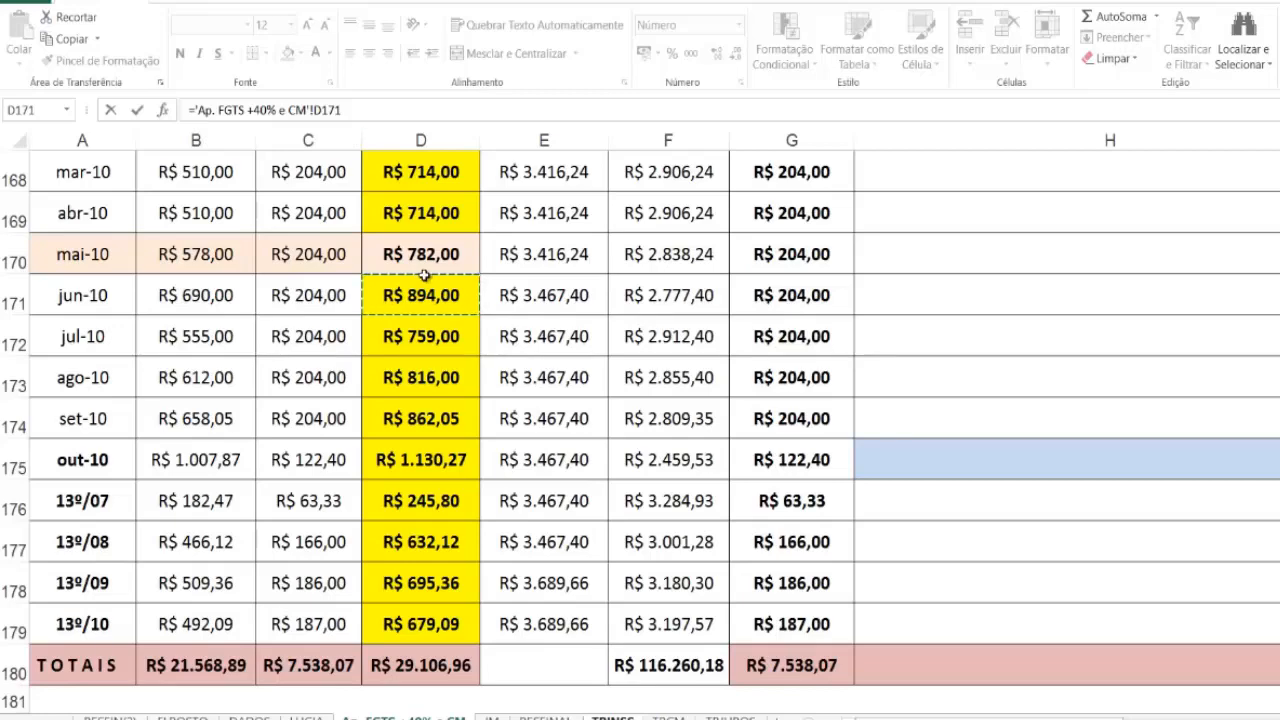
{"action": "key", "text": "Return"}
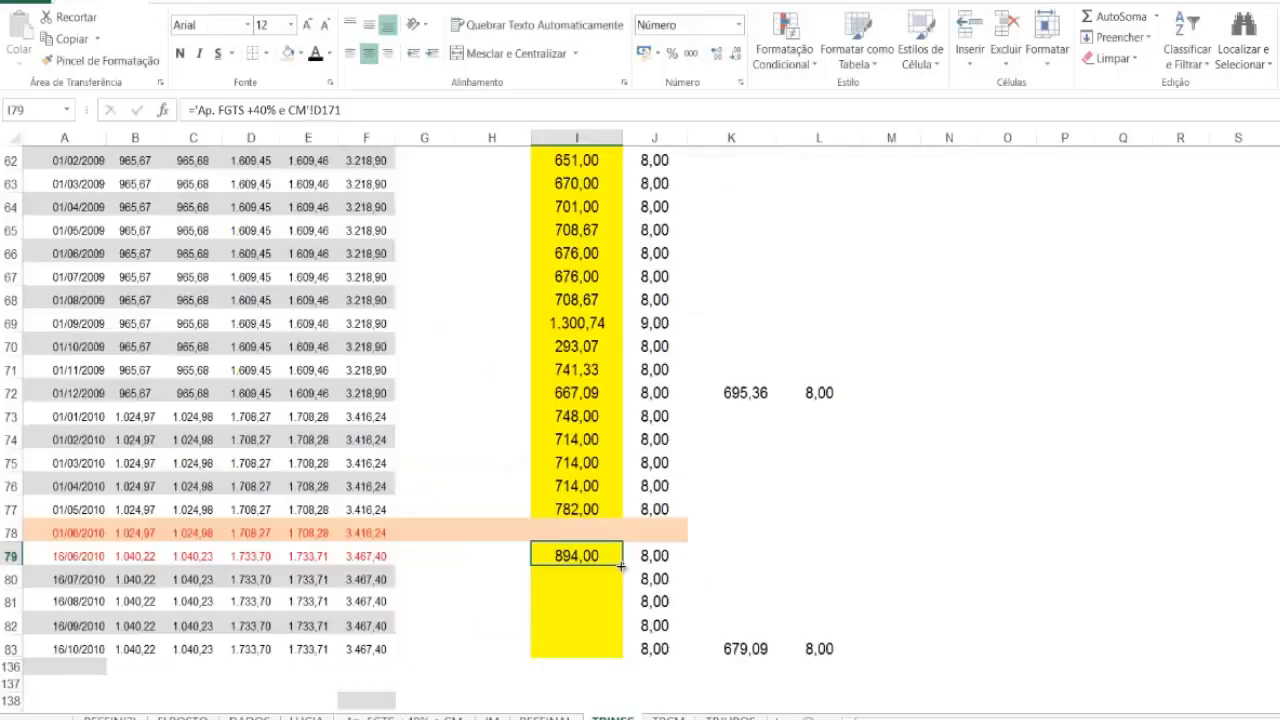
{"action": "left_click_drag", "start_coordinate": [622, 567], "coordinate": [610, 656]}
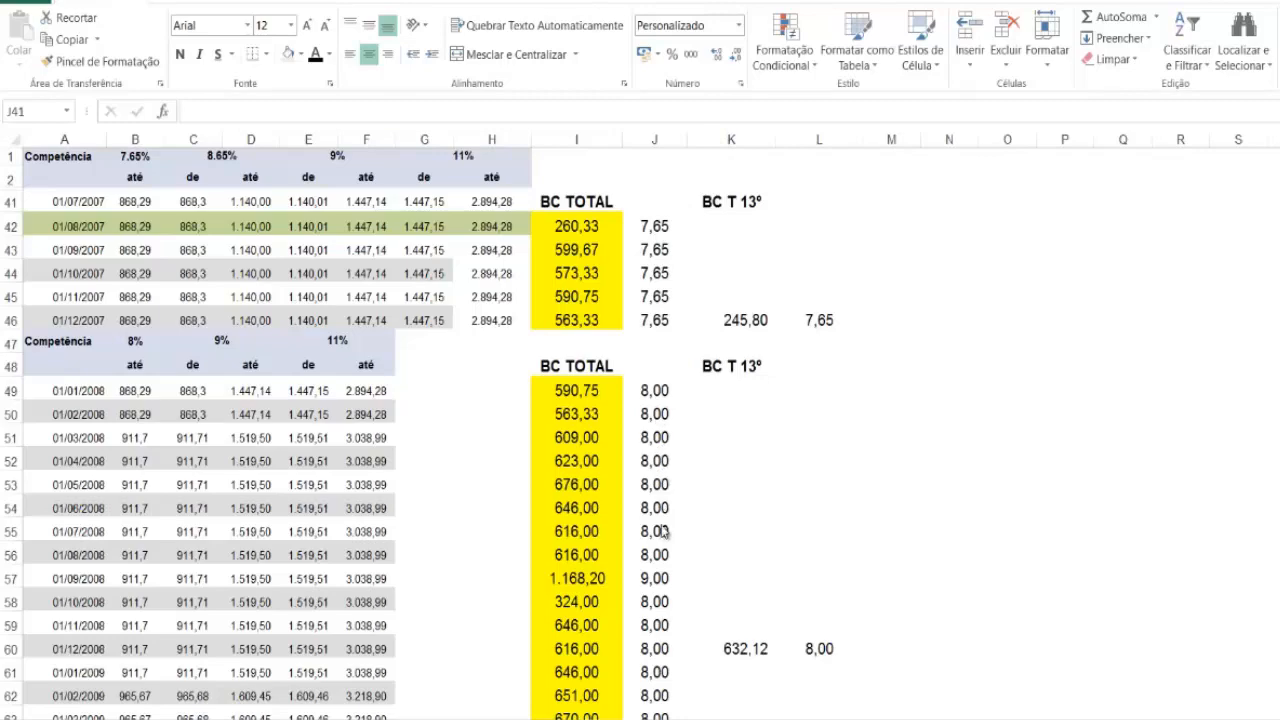
Step: Review the rates in column J against the BC TOTAL values from 01/08/2007 through 16/10/2010
{"action": "scroll", "coordinate": [661, 540], "scroll_direction": "down", "scroll_amount": 3}
{"action": "scroll", "coordinate": [661, 540], "scroll_direction": "down", "scroll_amount": 6}
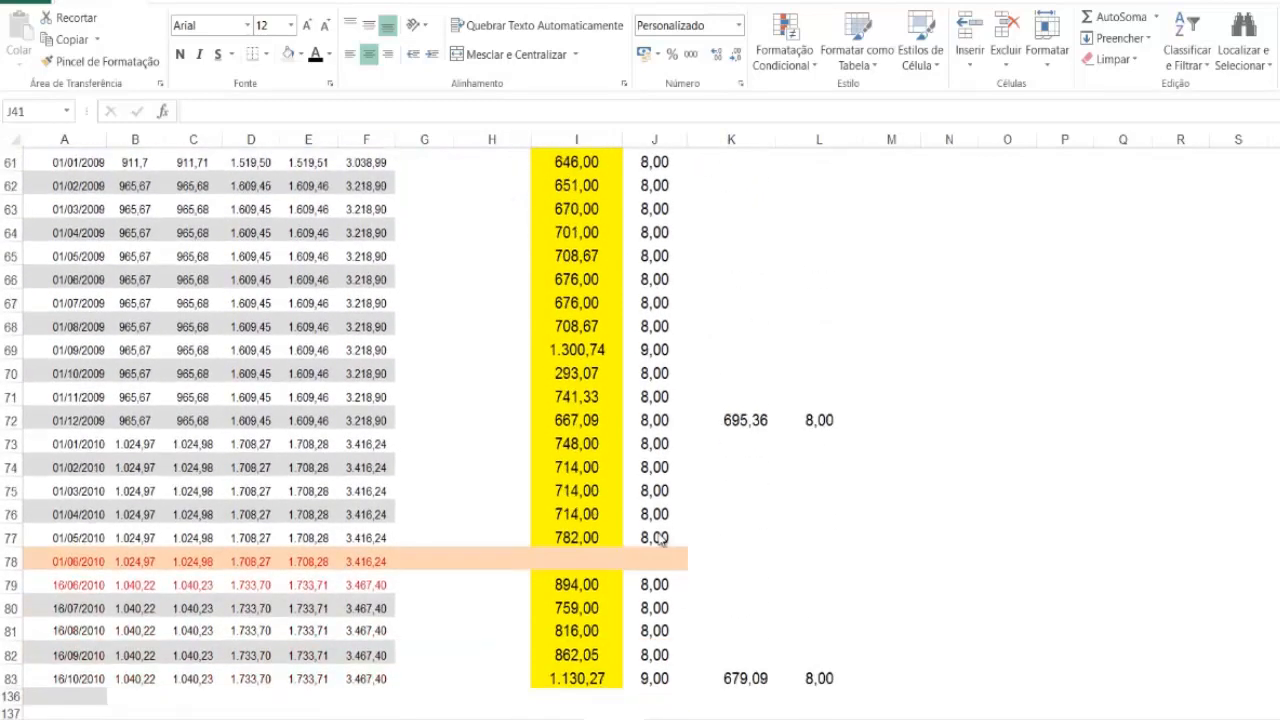
{"action": "scroll", "coordinate": [652, 566], "scroll_direction": "up", "scroll_amount": 6}
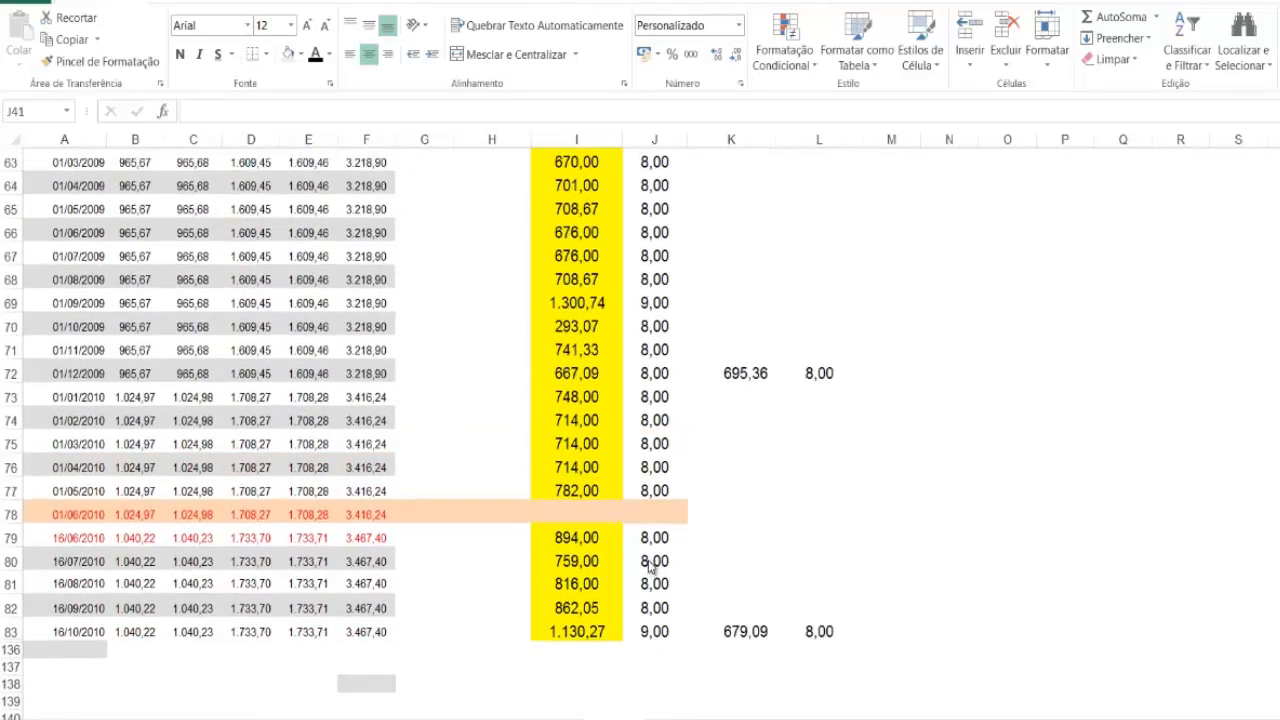
{"action": "scroll", "coordinate": [633, 485], "scroll_direction": "up", "scroll_amount": 3}
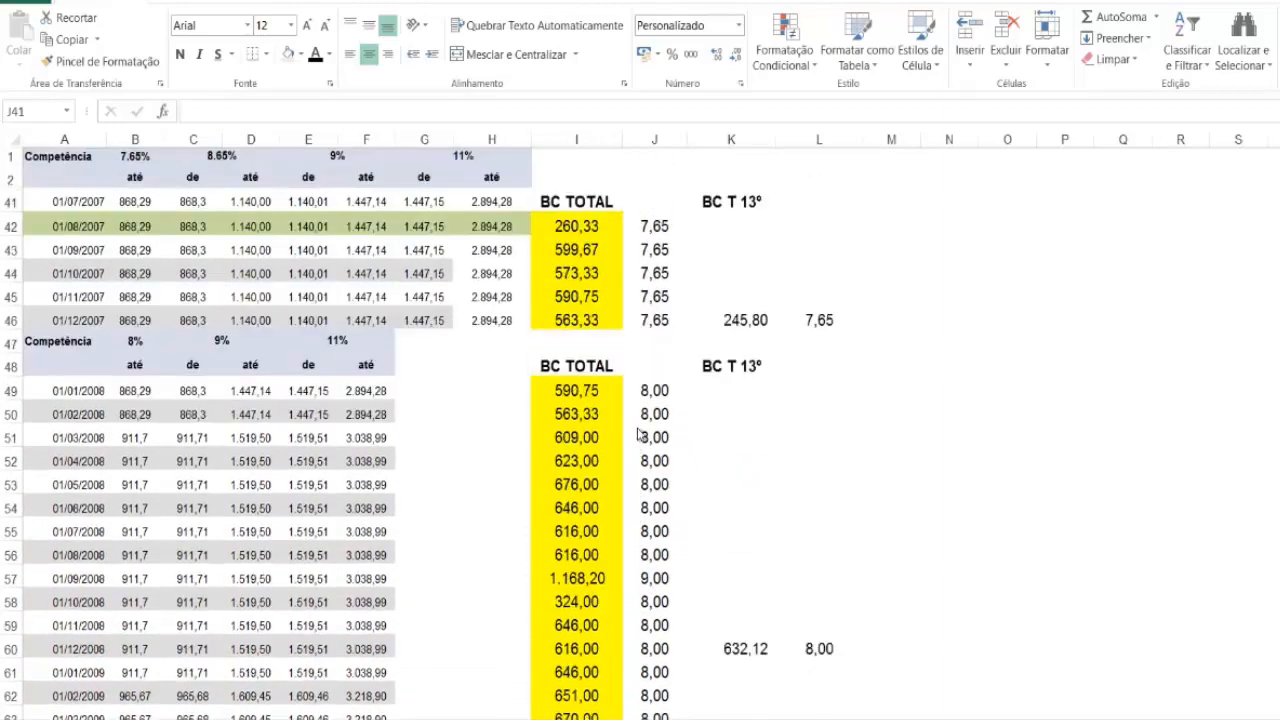
{"action": "left_click", "coordinate": [655, 226]}
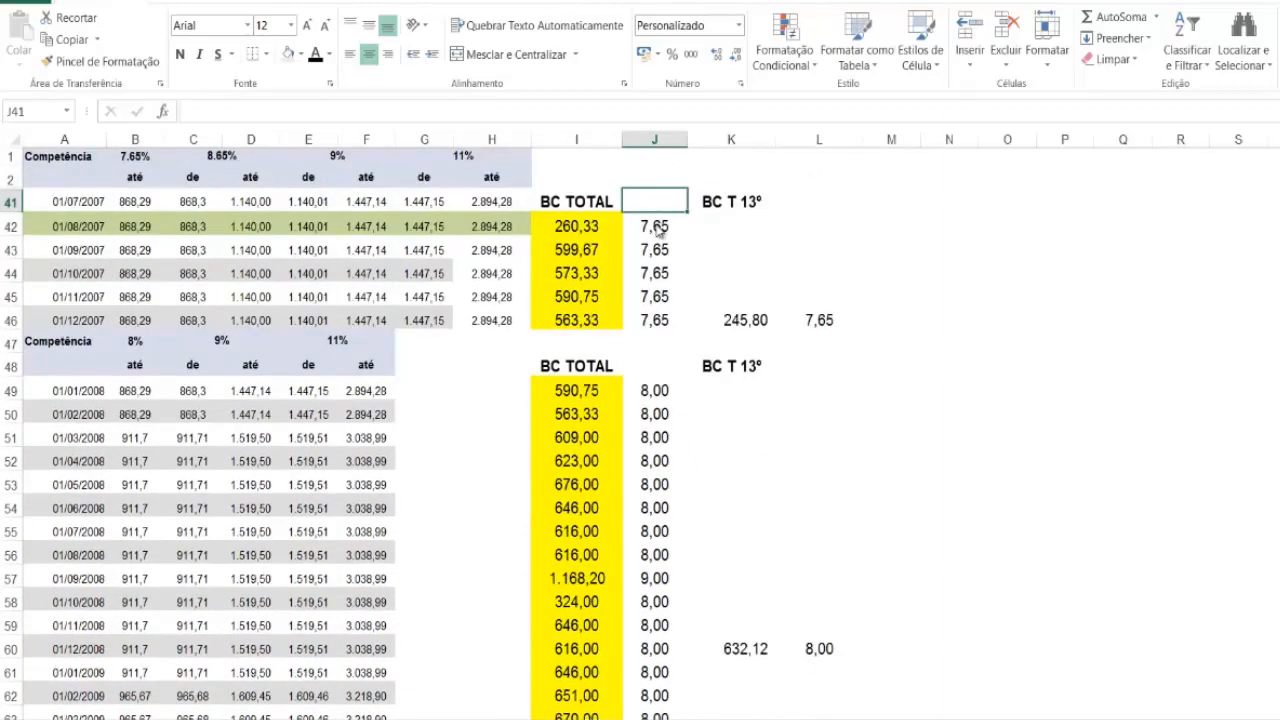
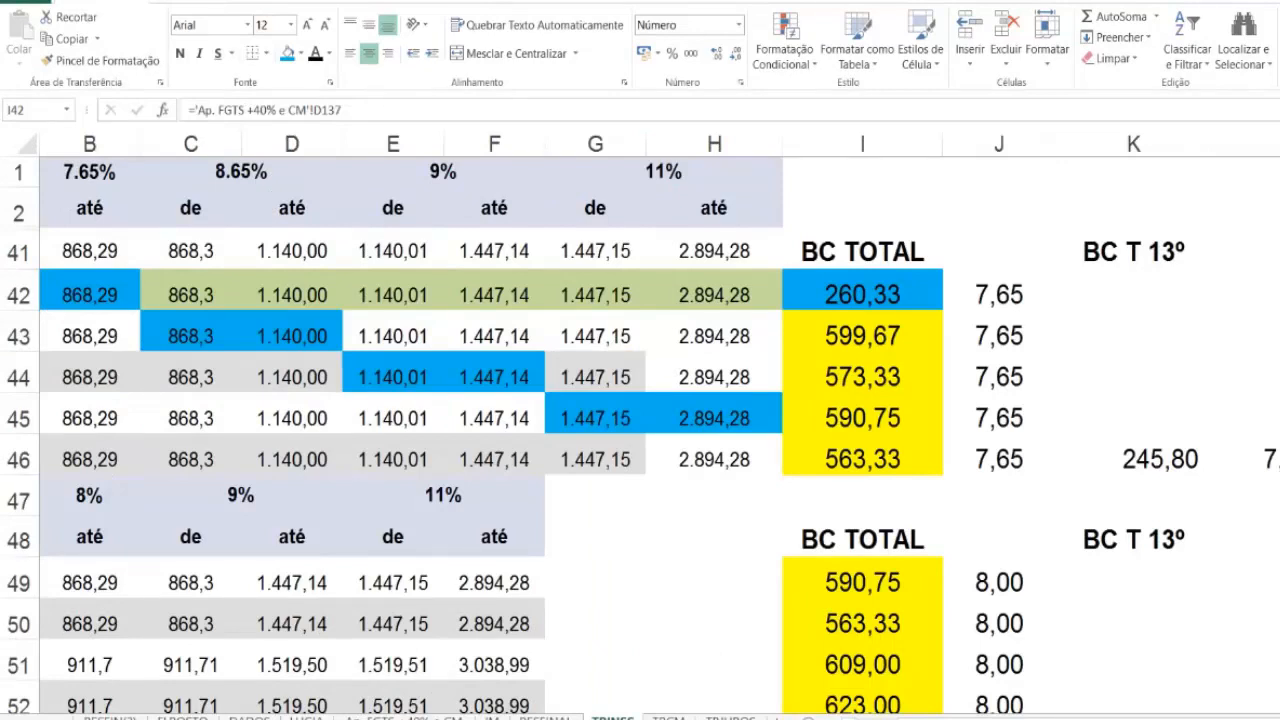
Step: Inspect the rate formula in J42 and test it with a BC TOTAL of 900 in I42
{"action": "left_click", "coordinate": [988, 296]}
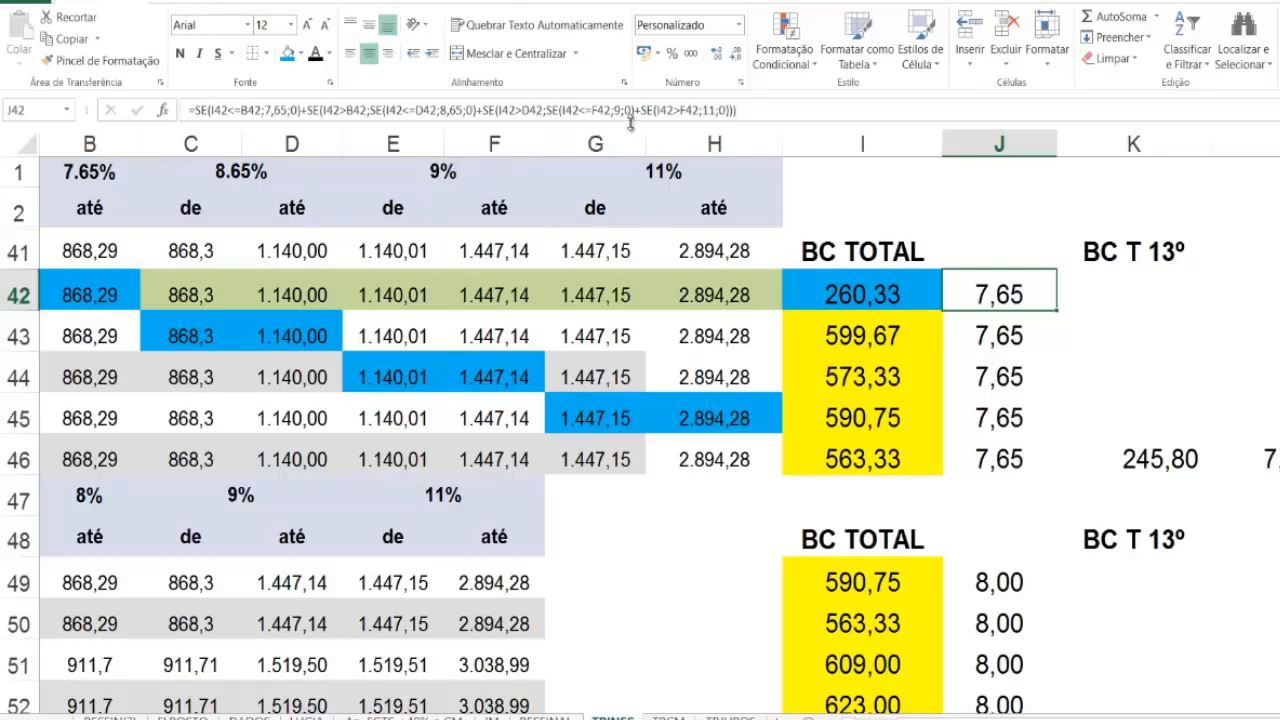
{"action": "left_click", "coordinate": [840, 297]}
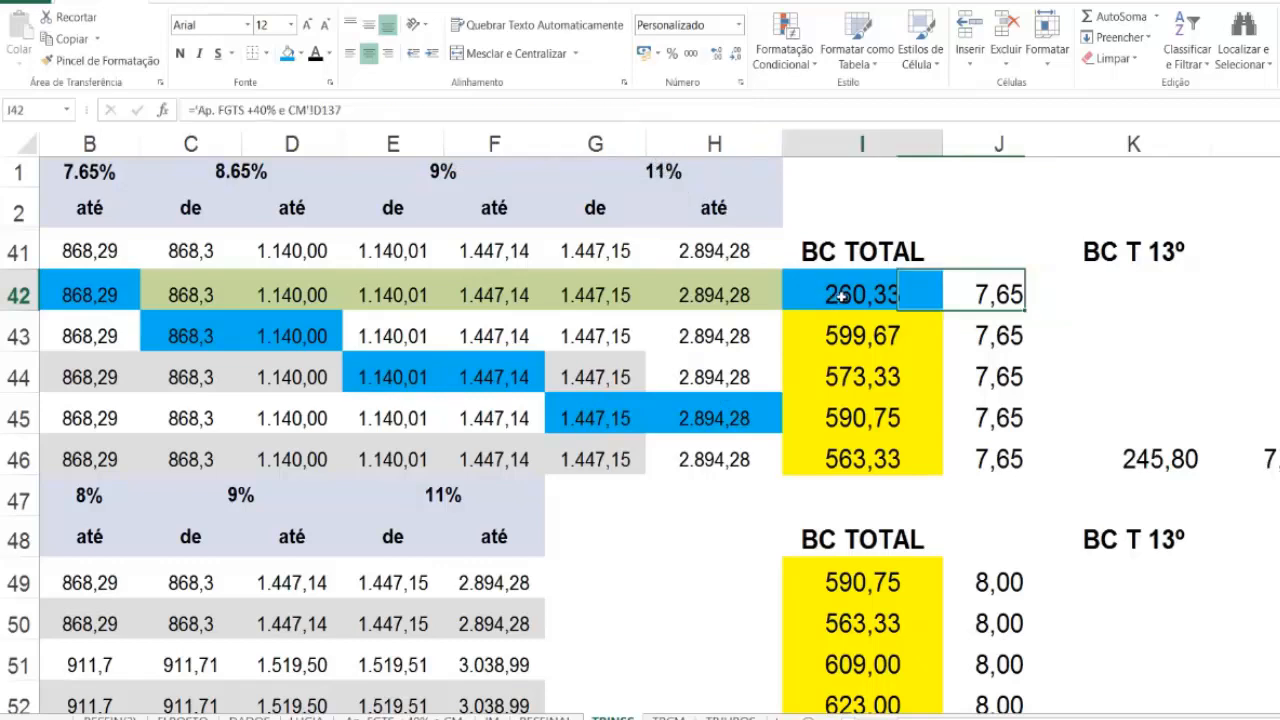
{"action": "key", "text": "Delete"}
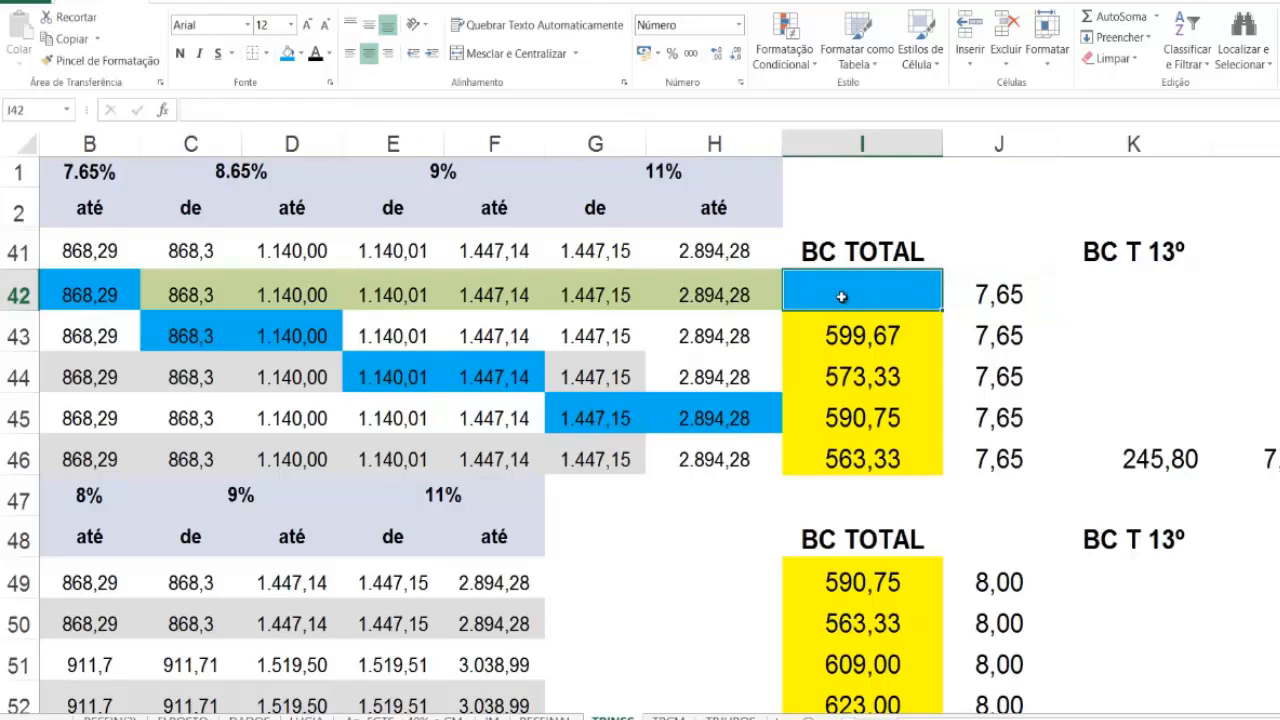
{"action": "type", "text": "900"}
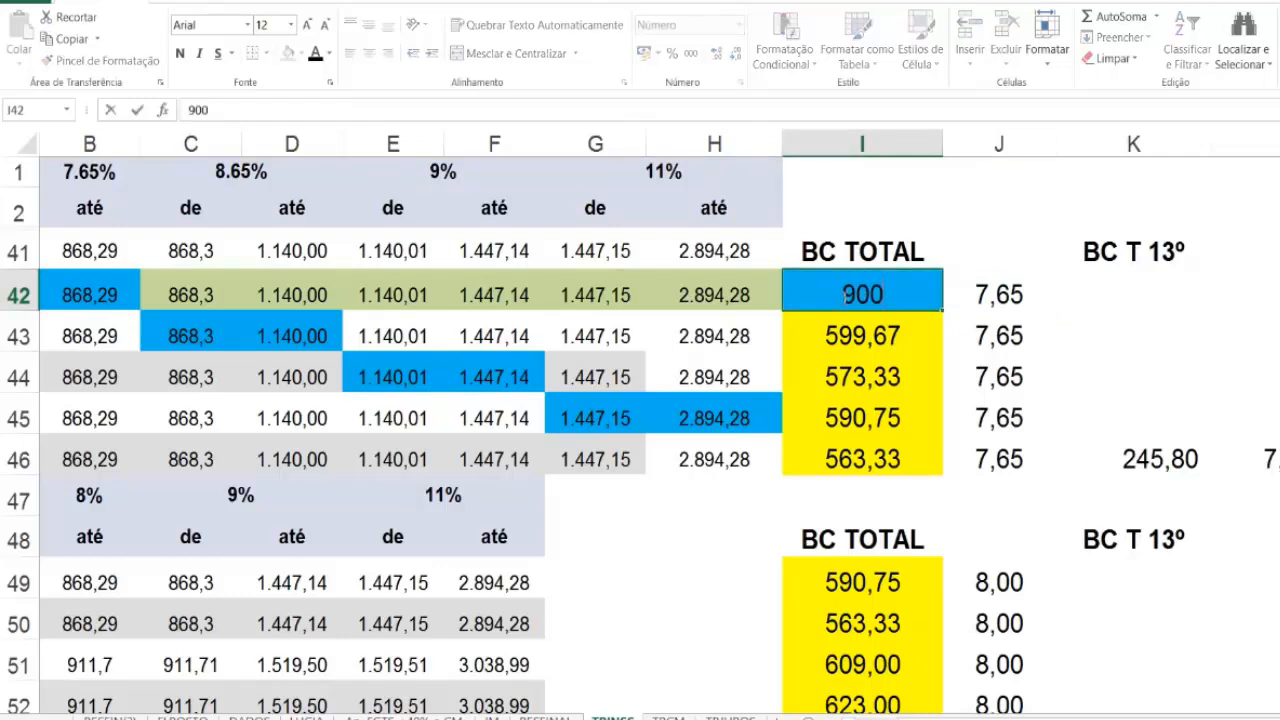
{"action": "key", "text": "Return"}
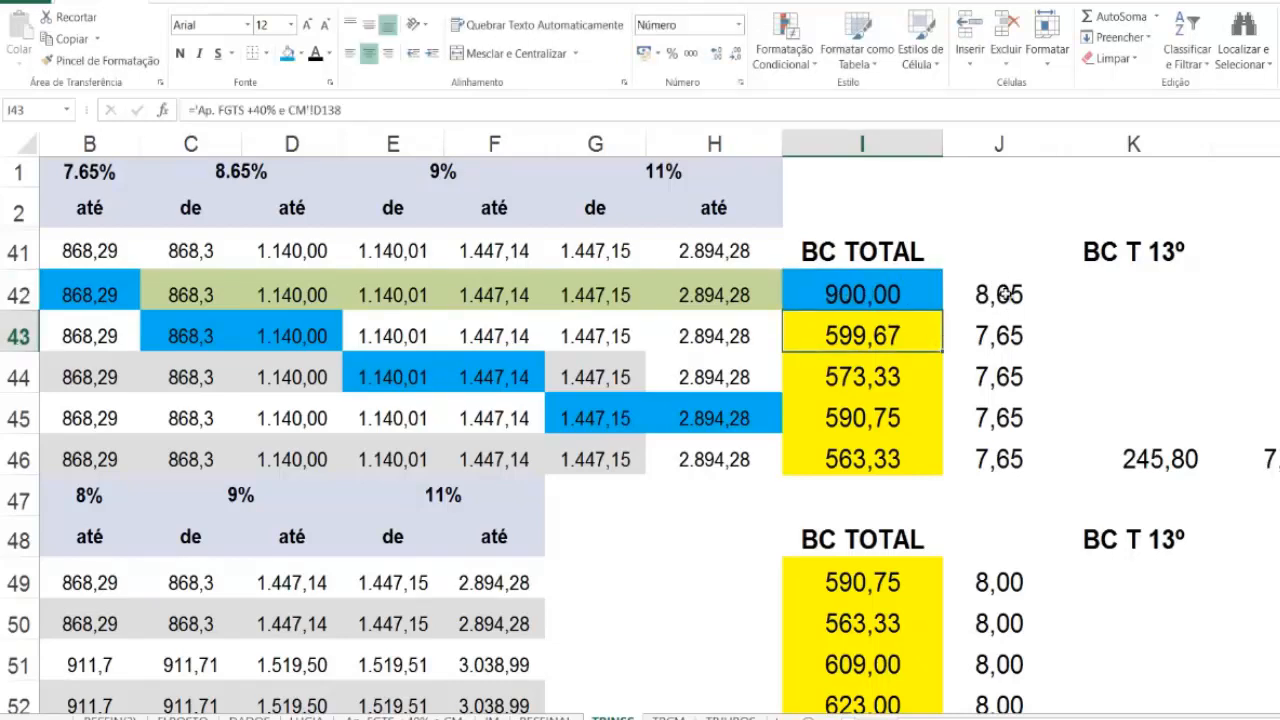
Step: Replace the test BC TOTAL in I42 with 1200 to check the 9% bracket
{"action": "left_click", "coordinate": [893, 294]}
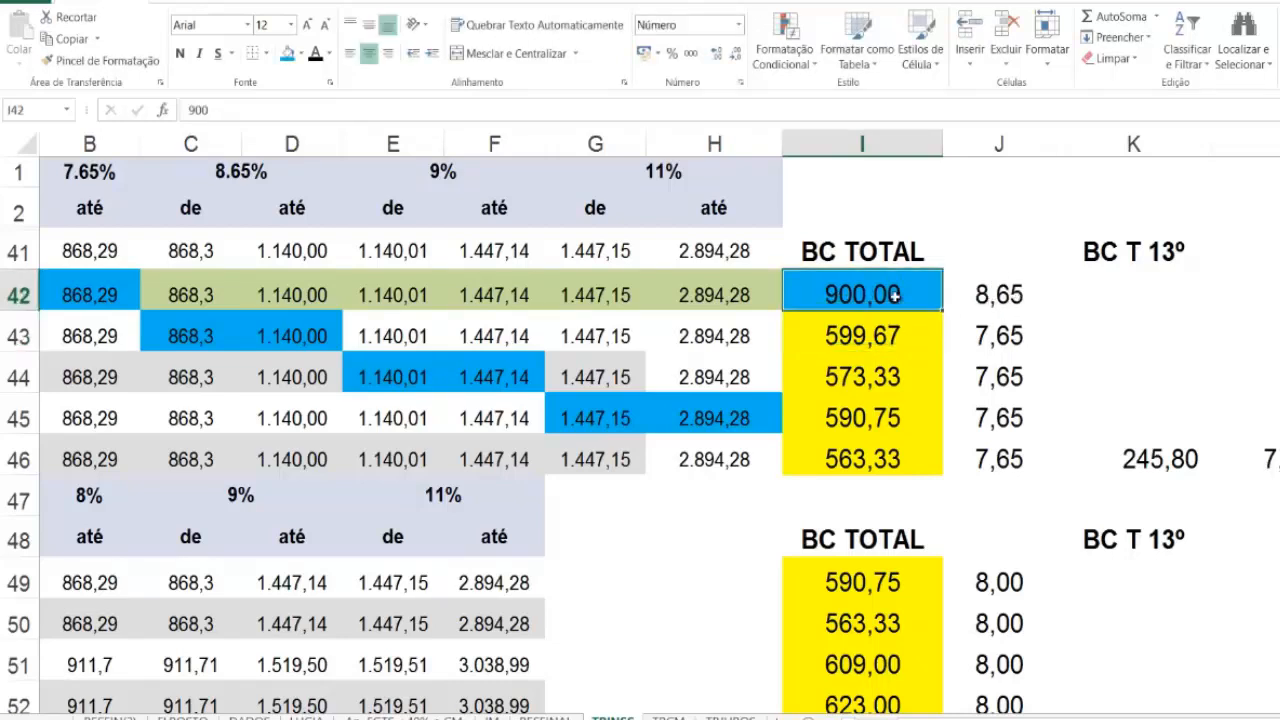
{"action": "key", "text": "Delete"}
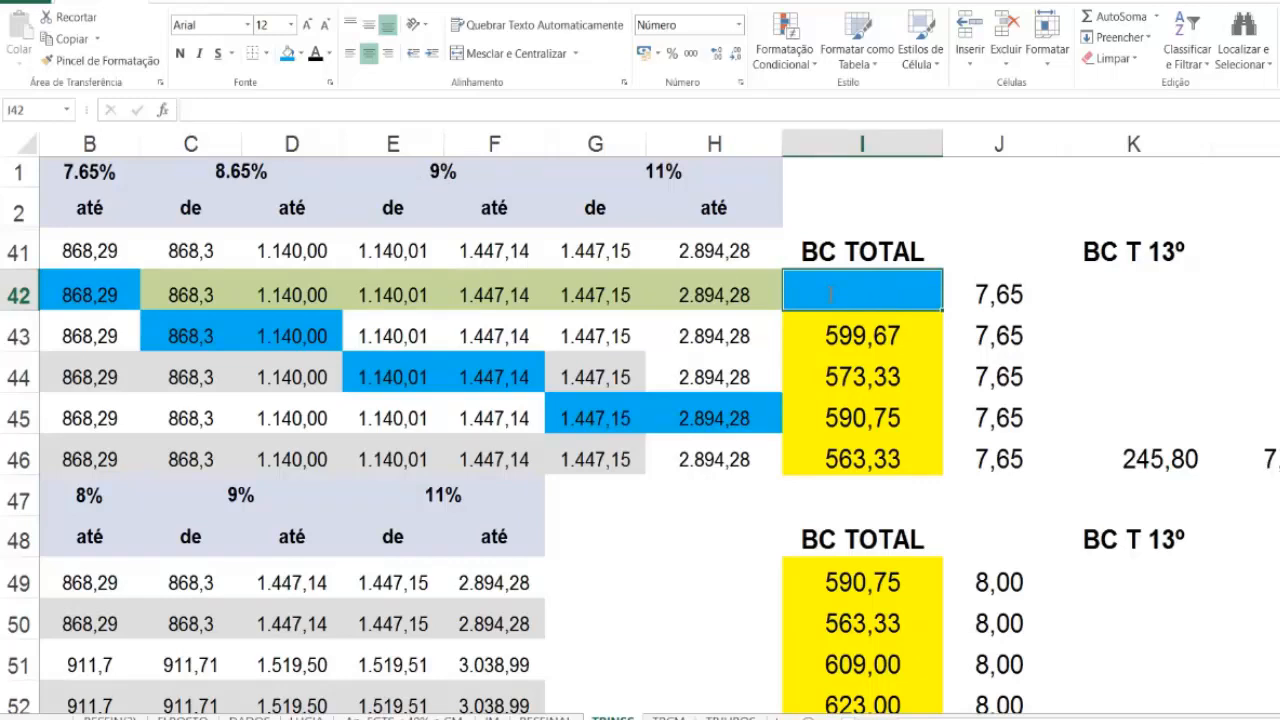
{"action": "type", "text": "1."}
{"action": "type", "text": "200"}
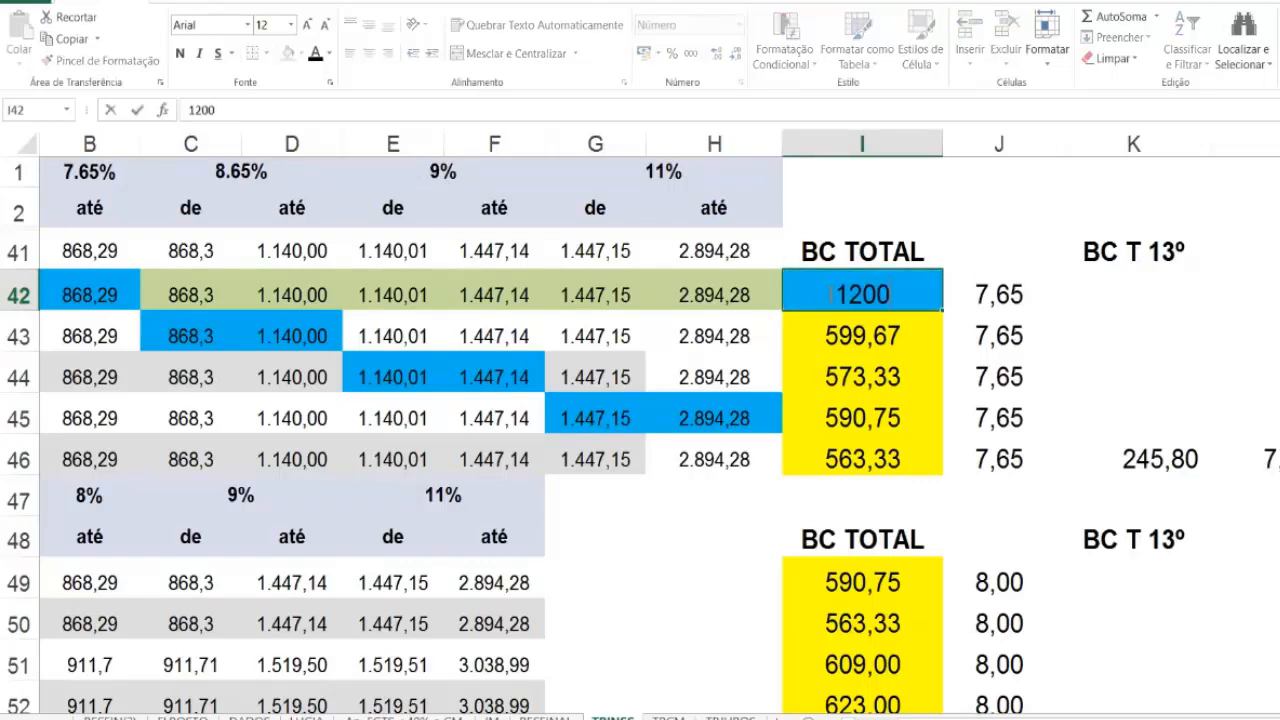
{"action": "left_click", "coordinate": [911, 216]}
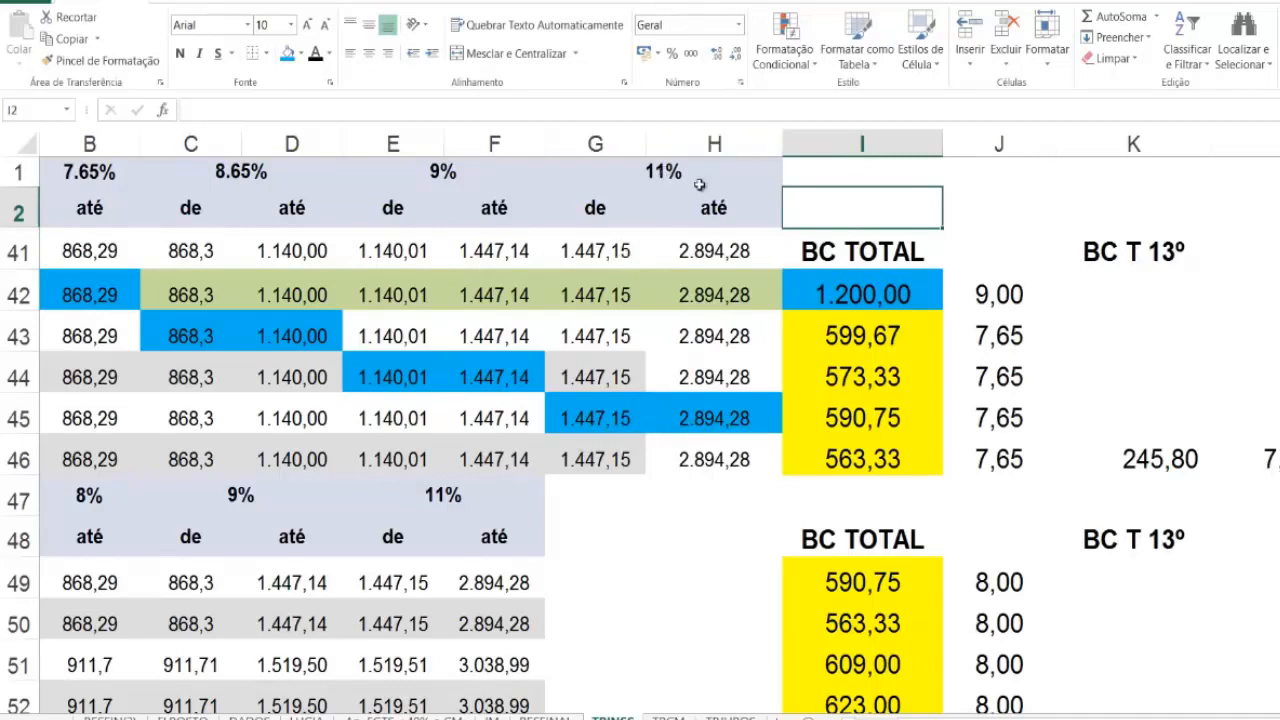
Step: Replace the test BC TOTAL in I42 with 1500 to check the 11% bracket
{"action": "left_click", "coordinate": [880, 296]}
{"action": "key", "text": "Delete"}
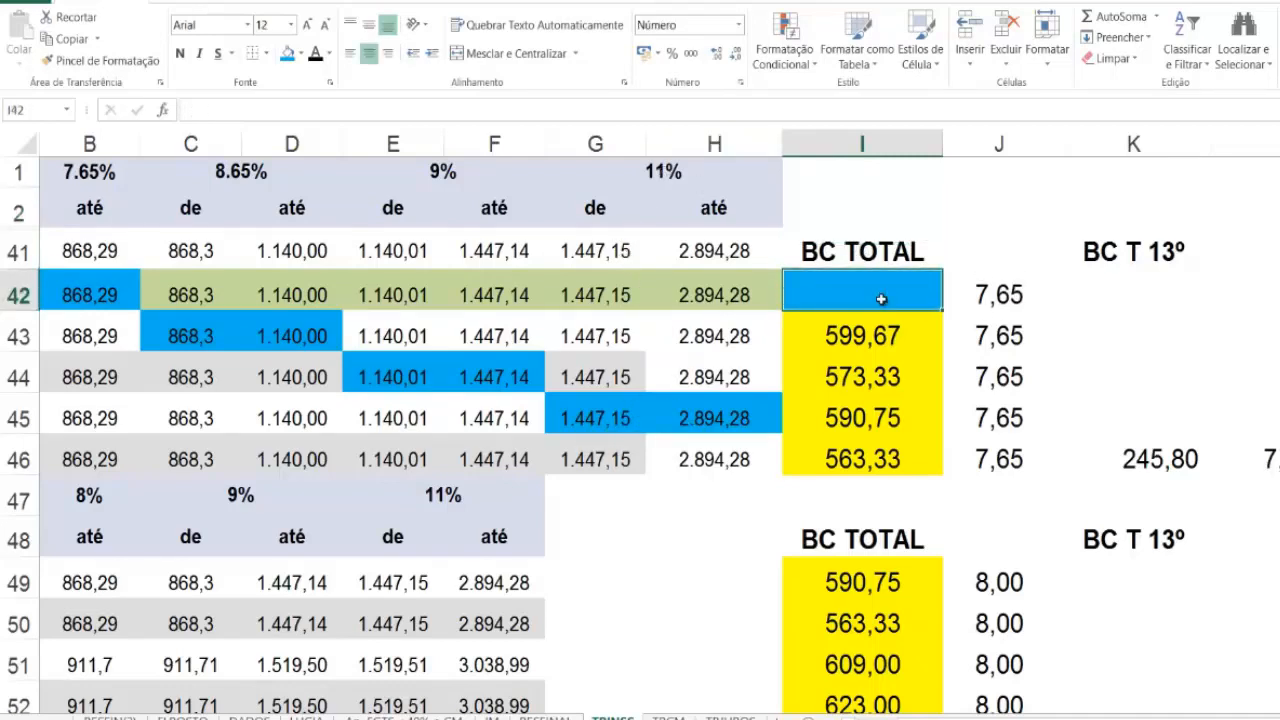
{"action": "type", "text": "1500"}
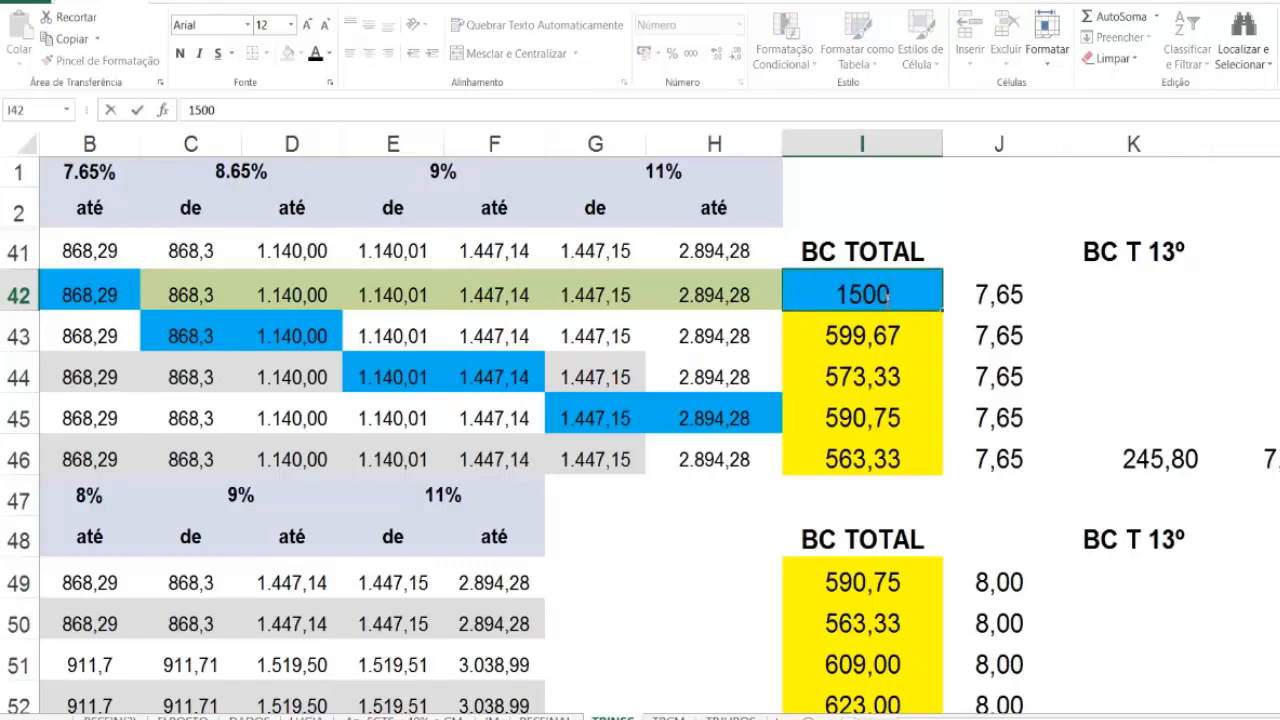
{"action": "left_click", "coordinate": [934, 224]}
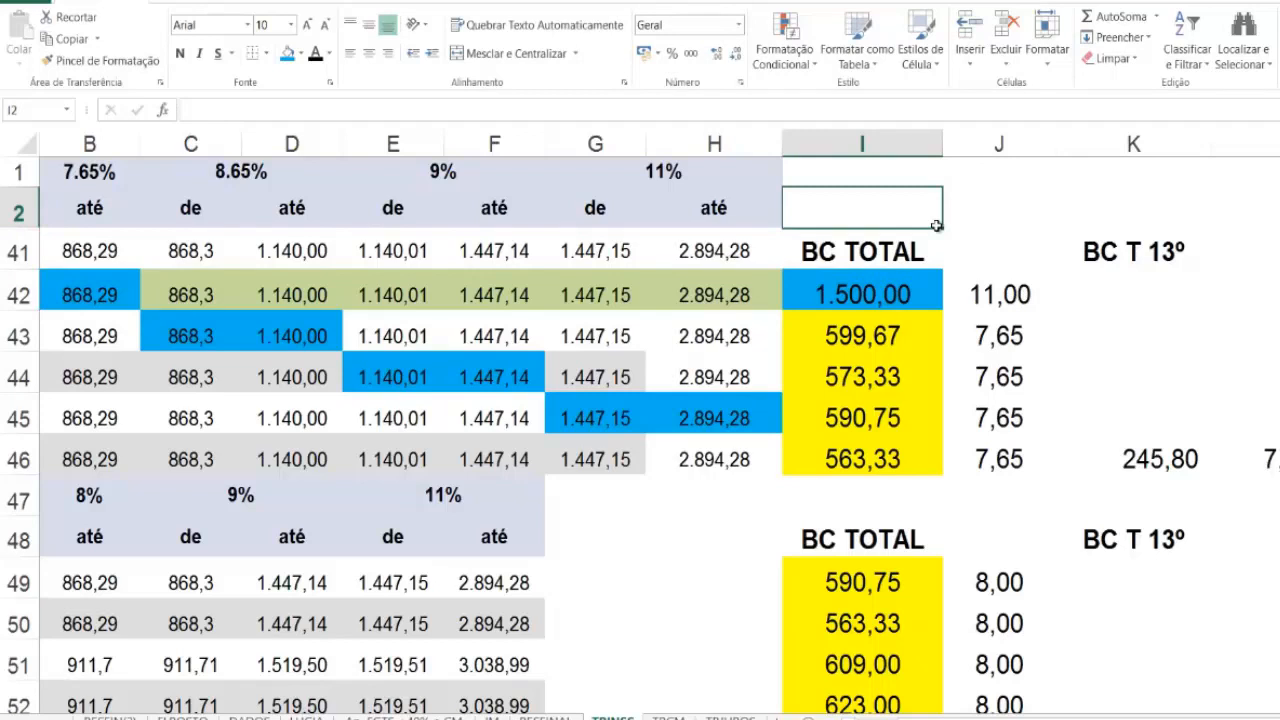
Step: Undo the test entries in I42 back to the link ='Ap. FGTS +40% e CM'!D137
{"action": "key", "text": "ctrl+z"}
{"action": "key", "text": "ctrl+z"}
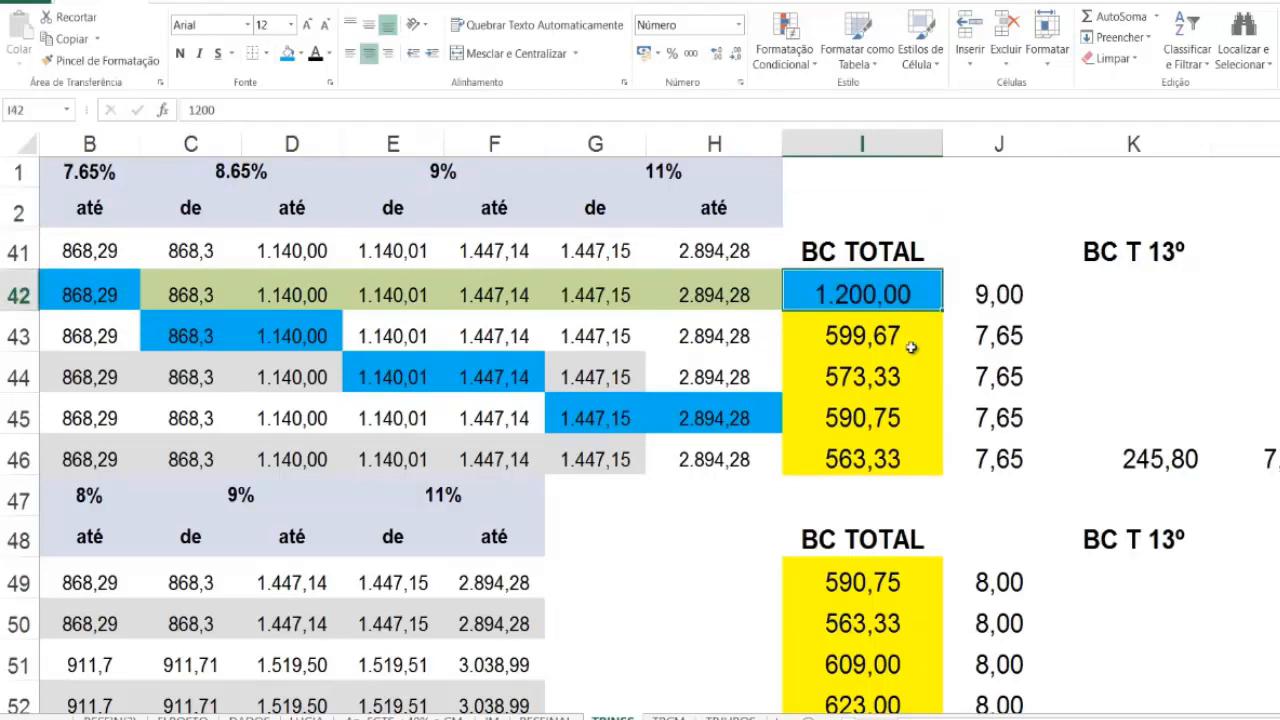
{"action": "key", "text": "ctrl+z"}
{"action": "key", "text": "ctrl+z"}
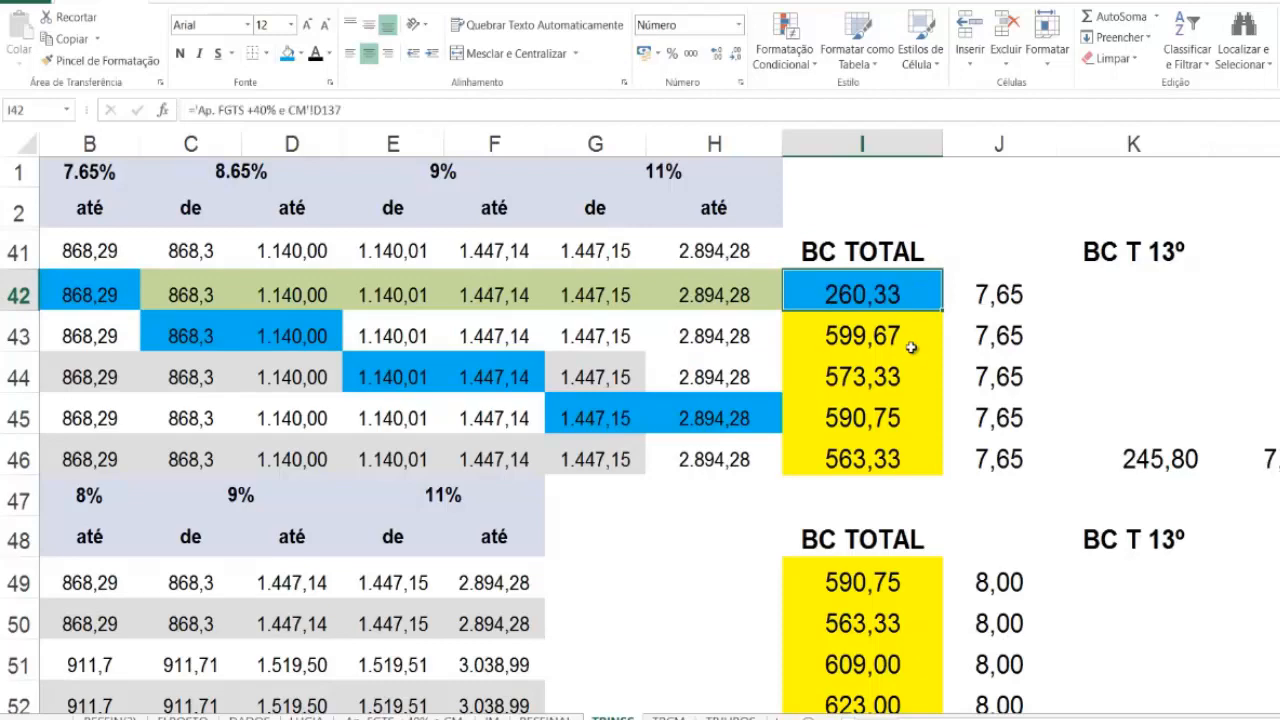
{"action": "key", "text": "ctrl+z"}
{"action": "scroll", "coordinate": [911, 347], "scroll_direction": "down", "scroll_amount": 1}
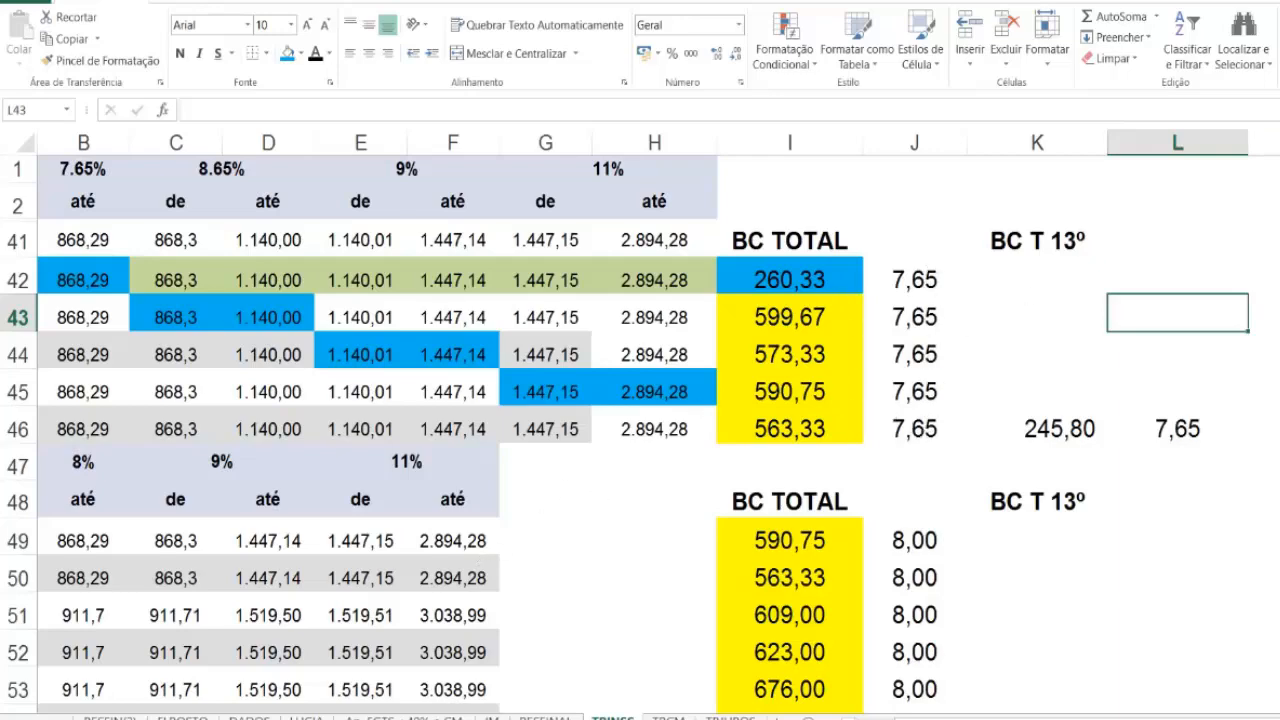
Step: On the Ap. FGTS +40% e CM sheet, link the ago-07 ALÍQUOTA in H137 to =TBINSS!J42 and fill it down to H141
{"action": "left_click", "coordinate": [404, 718]}
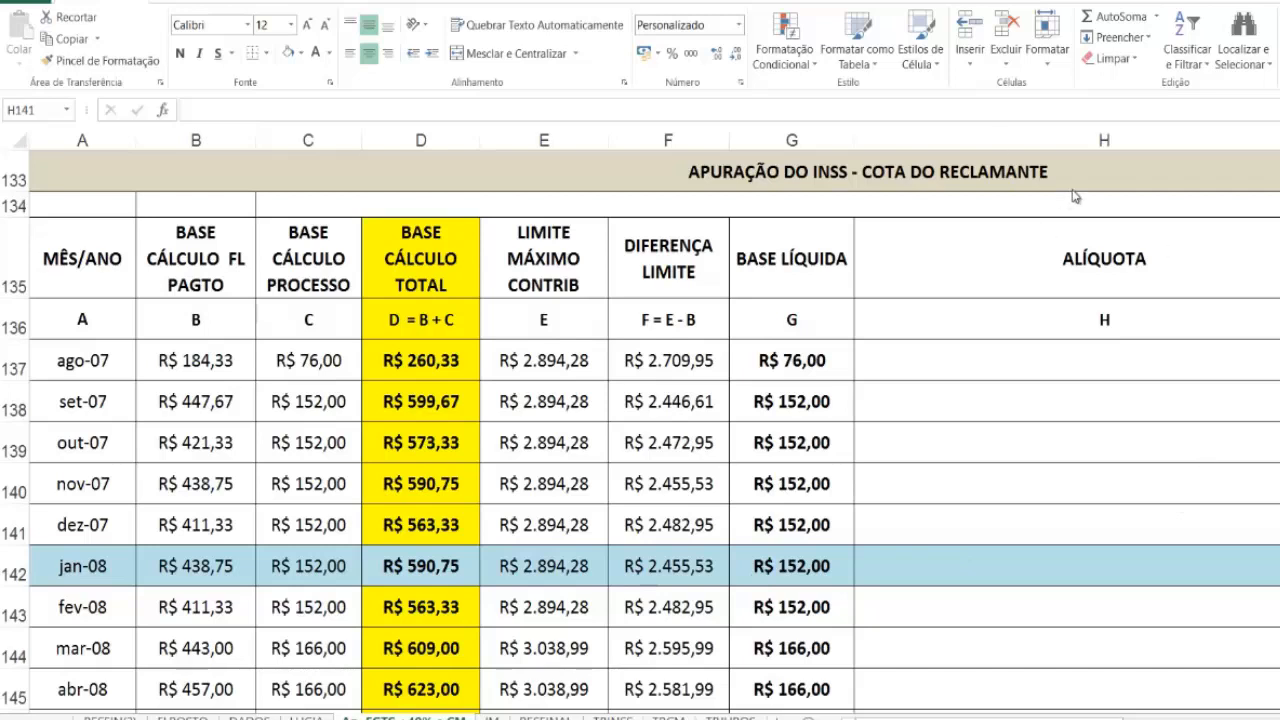
{"action": "left_click", "coordinate": [1043, 367], "text": "shift"}
{"action": "left_click", "coordinate": [1043, 361]}
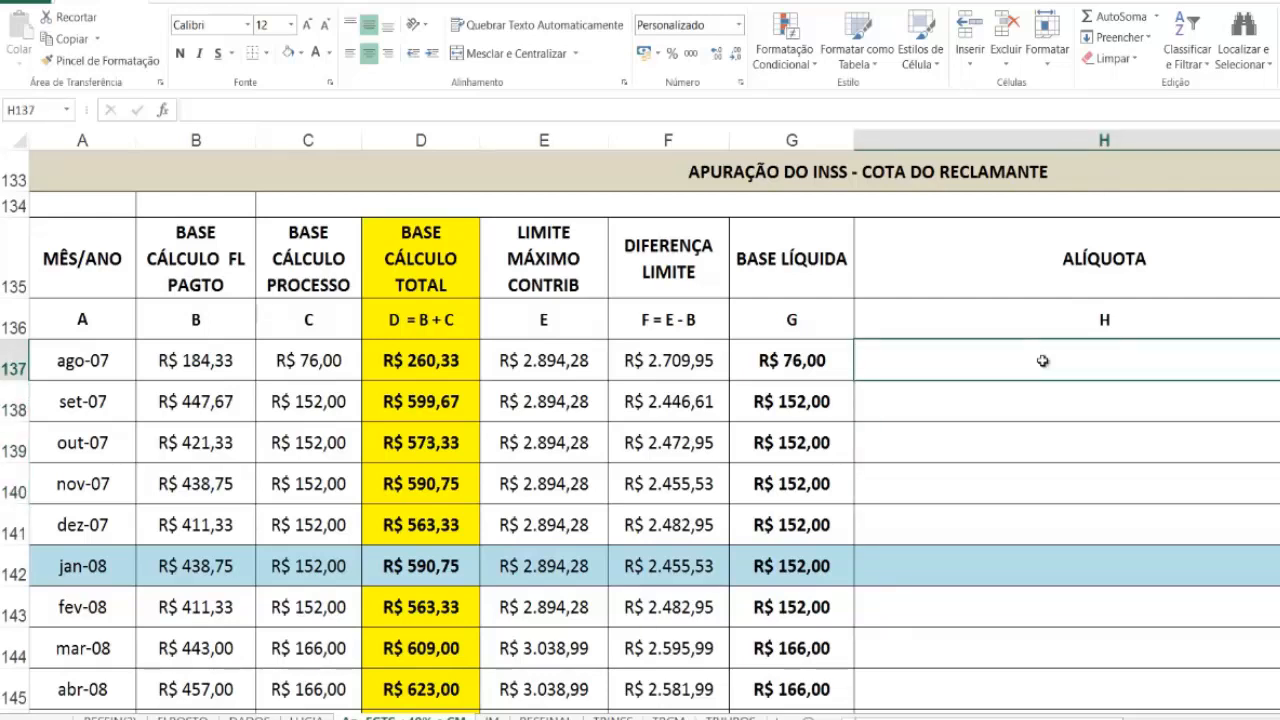
{"action": "type", "text": "="}
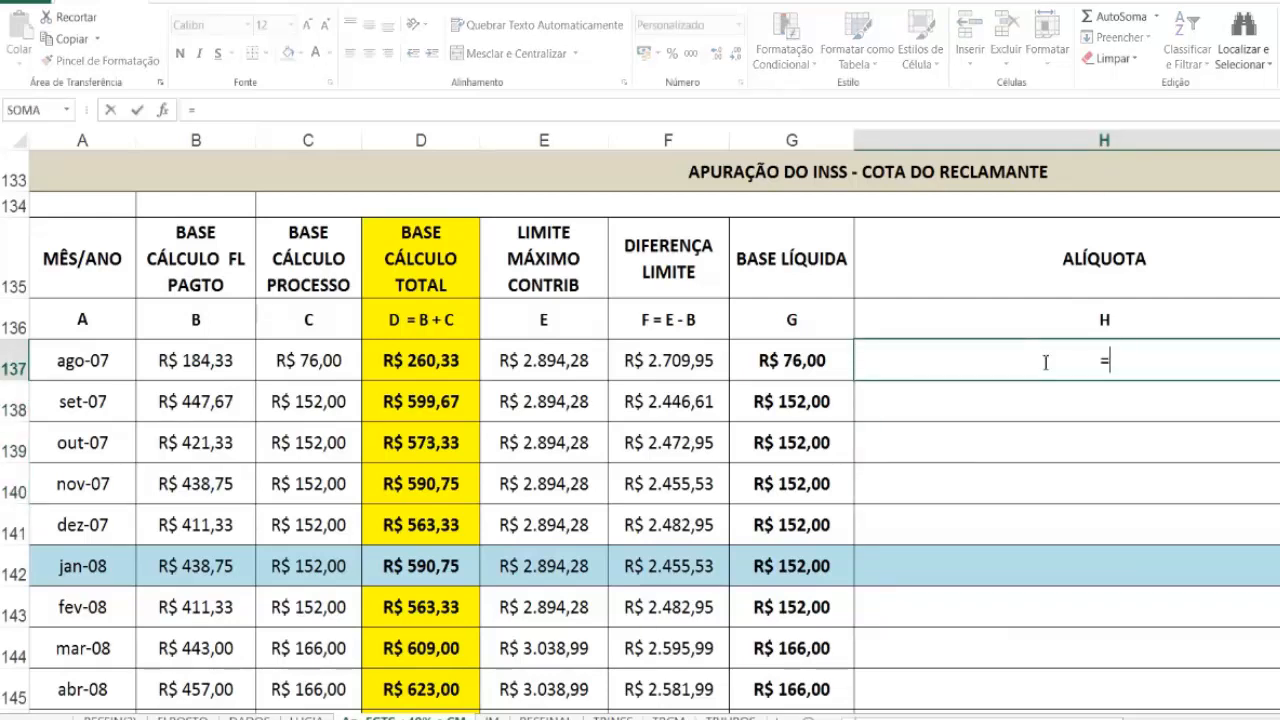
{"action": "left_click", "coordinate": [613, 718]}
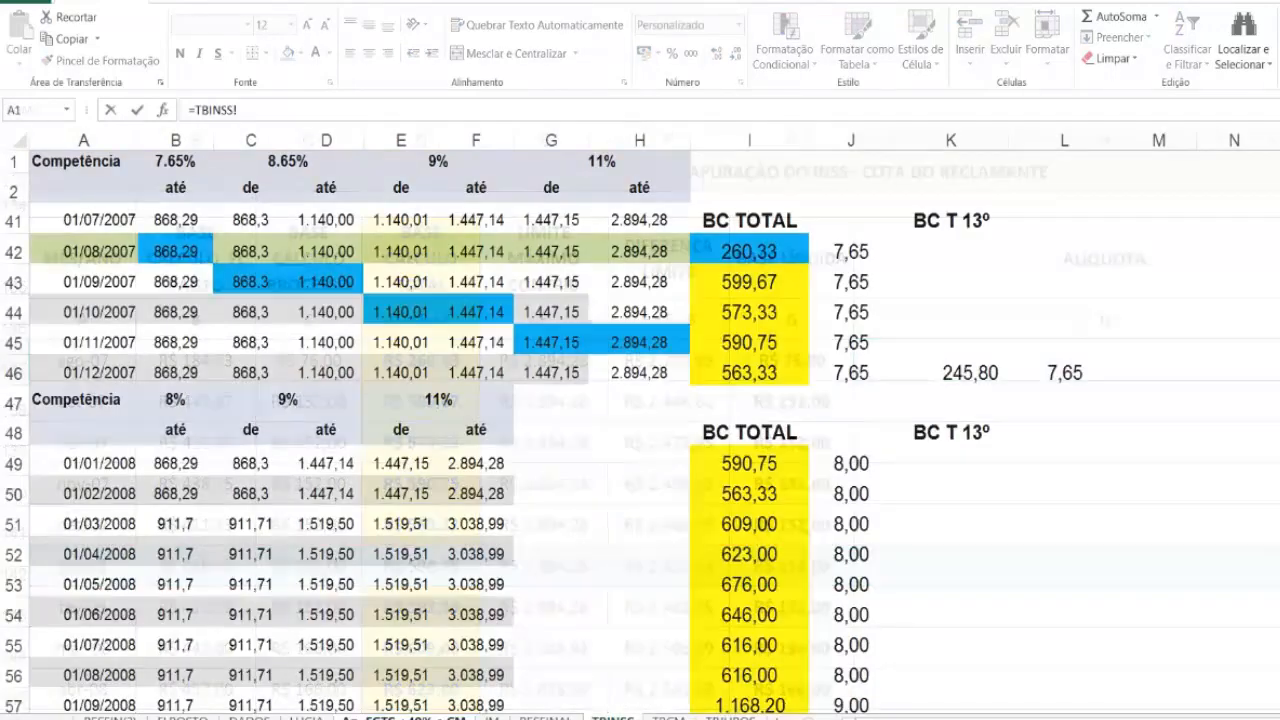
{"action": "left_click", "coordinate": [848, 252]}
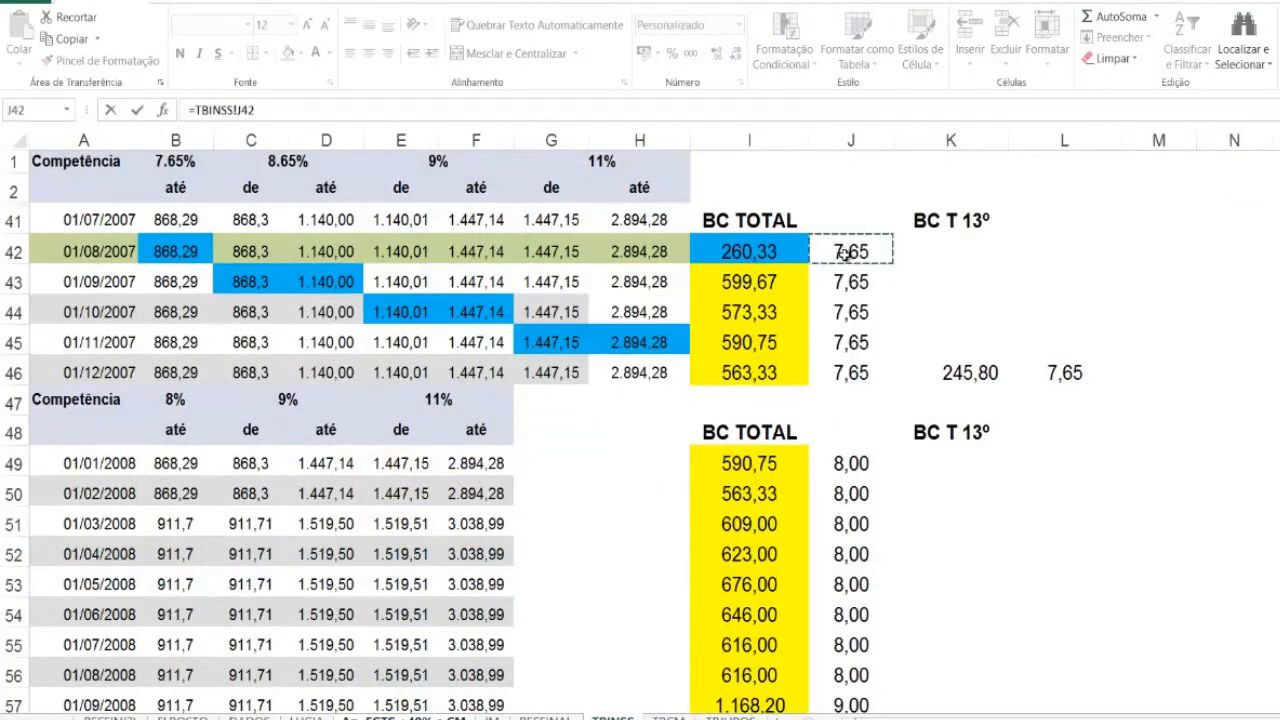
{"action": "key", "text": "Return"}
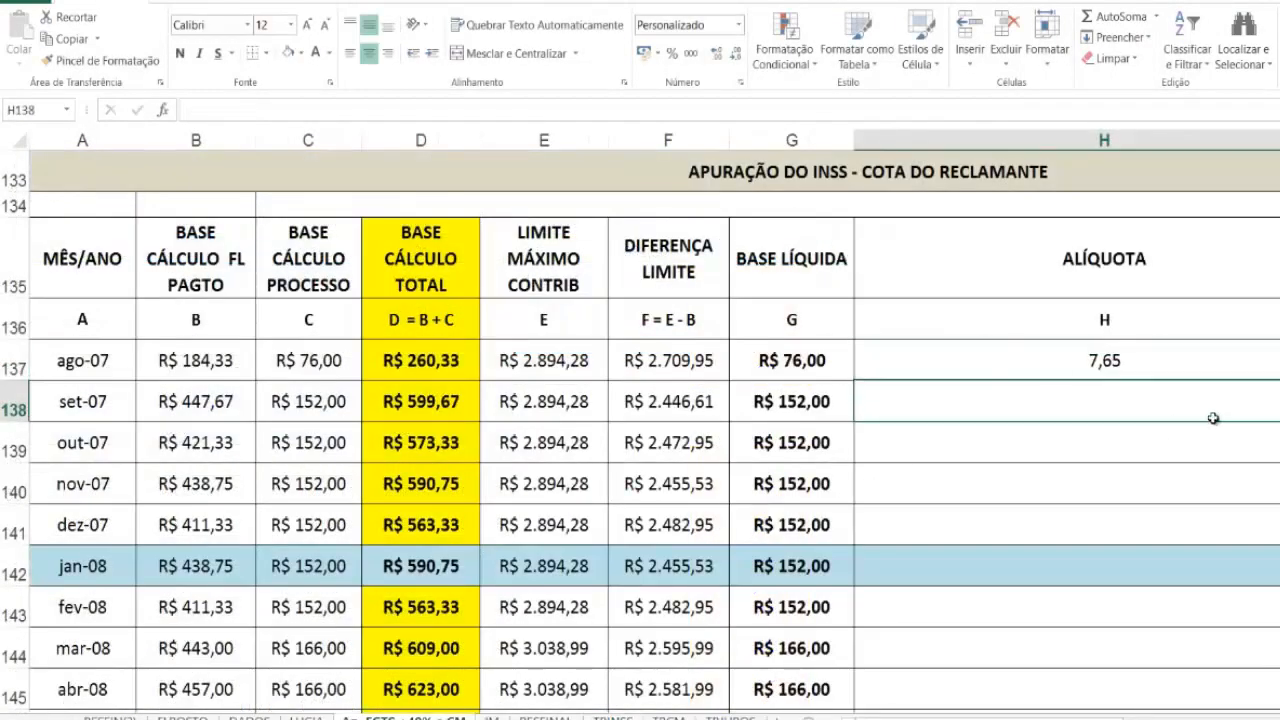
{"action": "left_click", "coordinate": [1205, 360]}
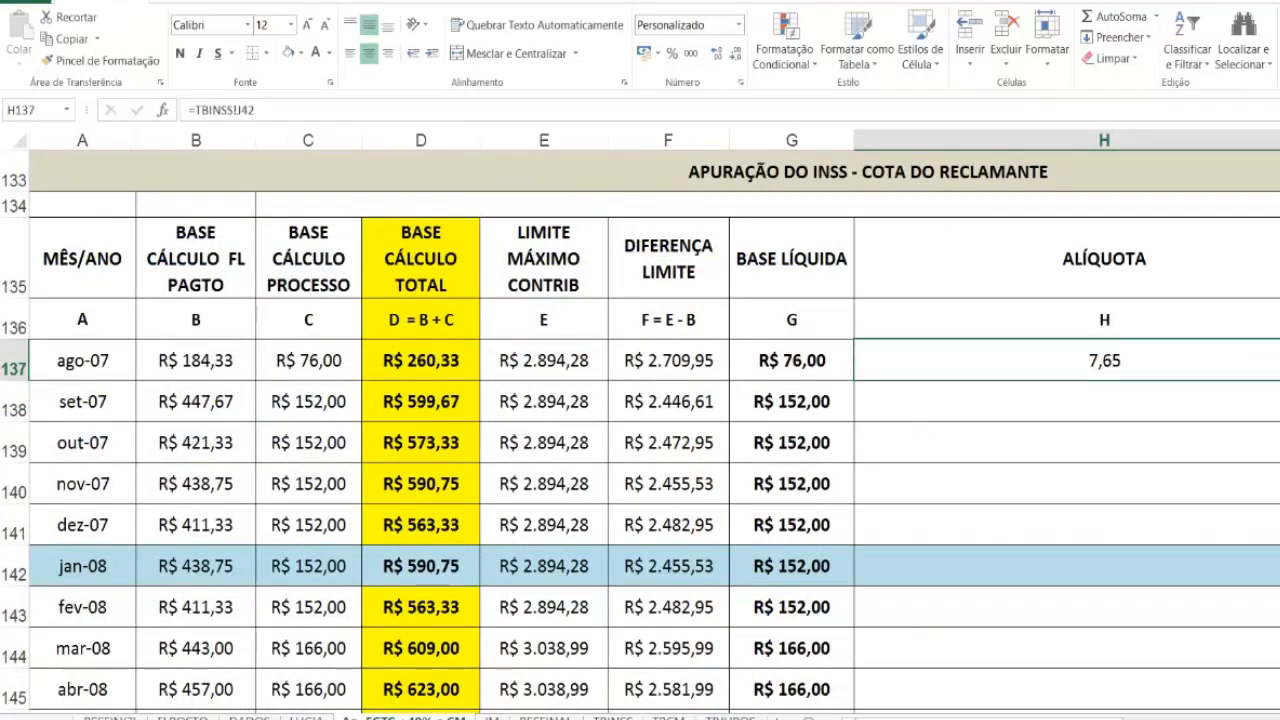
{"action": "left_click_drag", "start_coordinate": [1279, 380], "coordinate": [1279, 527]}
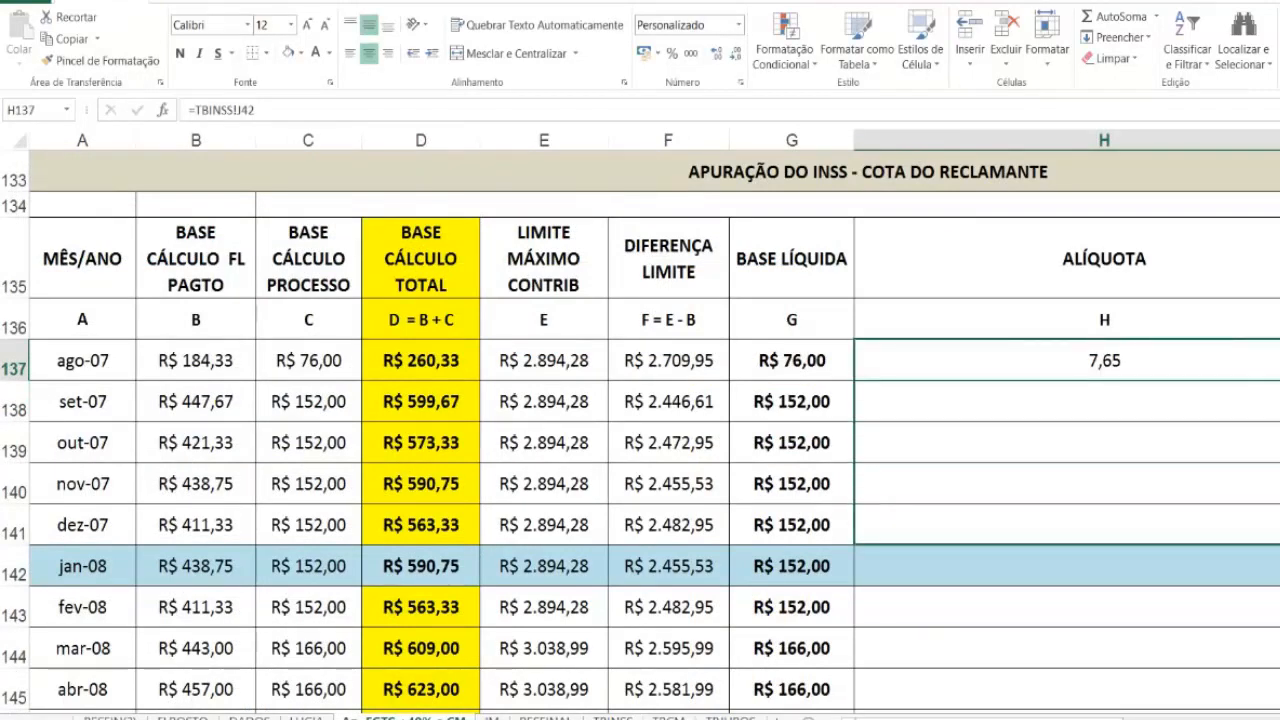
{"action": "left_click_drag", "start_coordinate": [1279, 527], "coordinate": [1279, 527]}
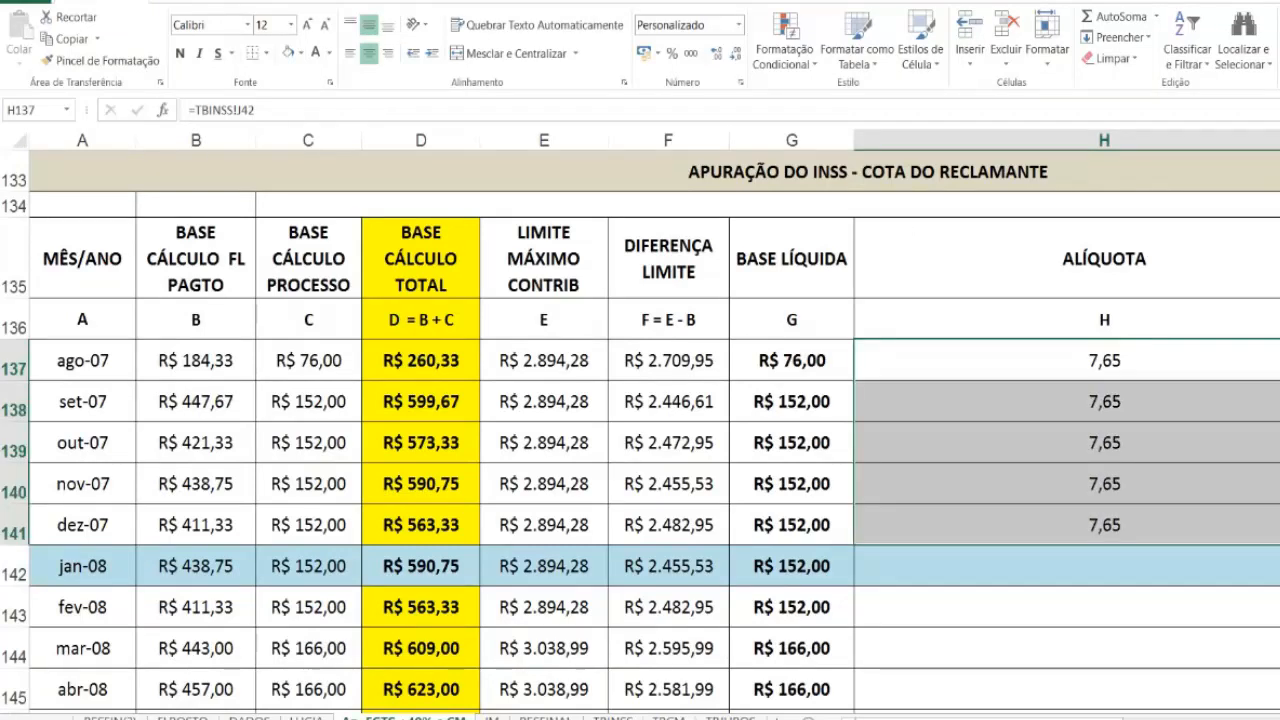
Step: Link the jan-08 ALÍQUOTA in H142 to =TBINSS!J49 and fill it down to mai-10 in H170
{"action": "left_click", "coordinate": [1042, 568]}
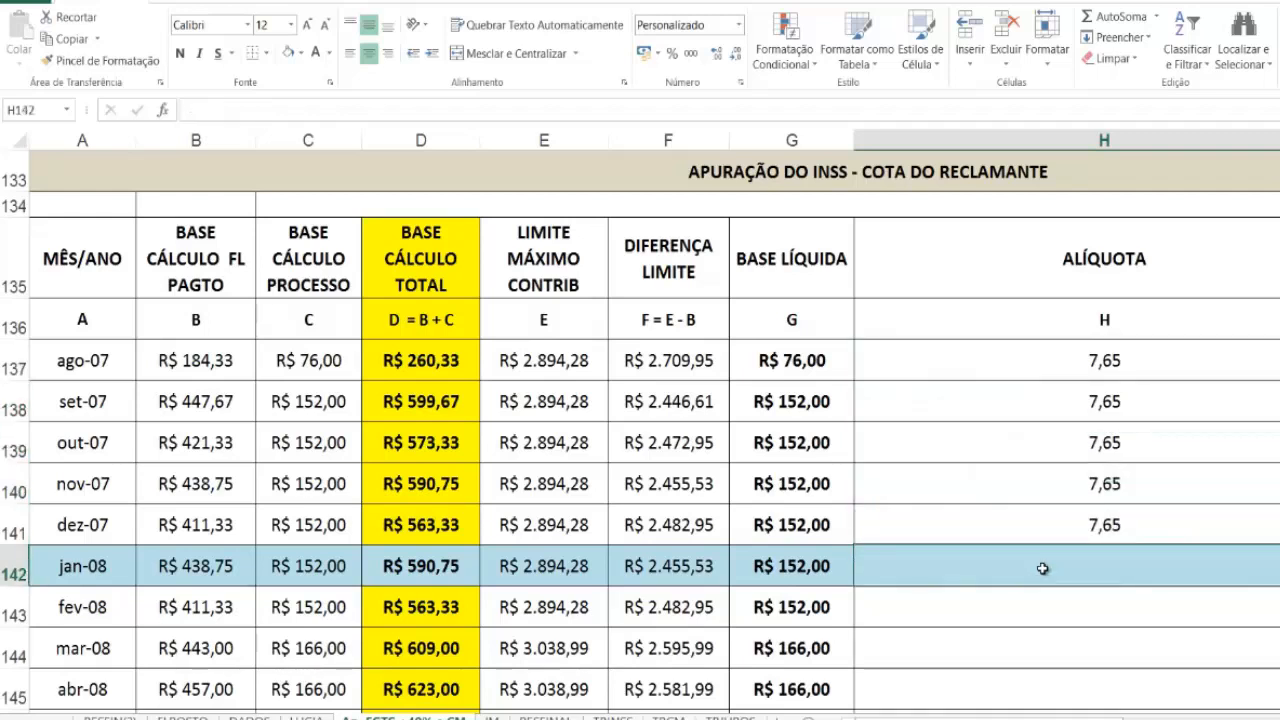
{"action": "type", "text": "="}
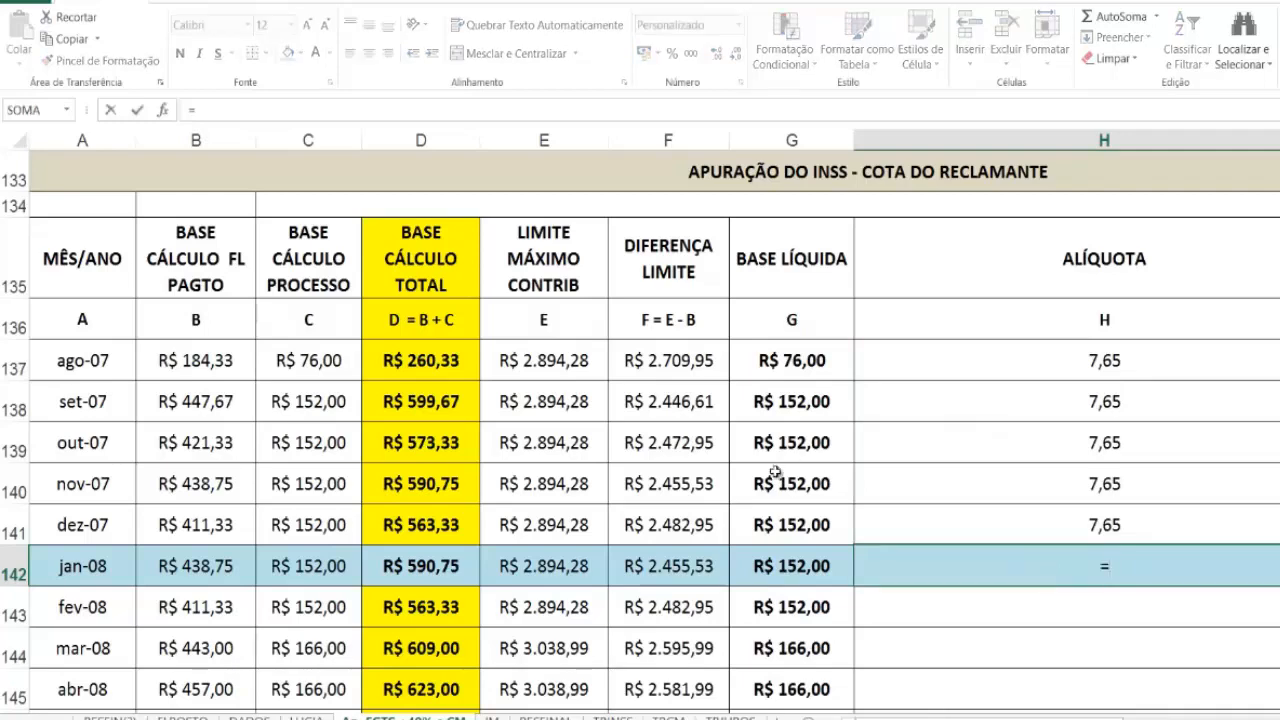
{"action": "left_click", "coordinate": [610, 716]}
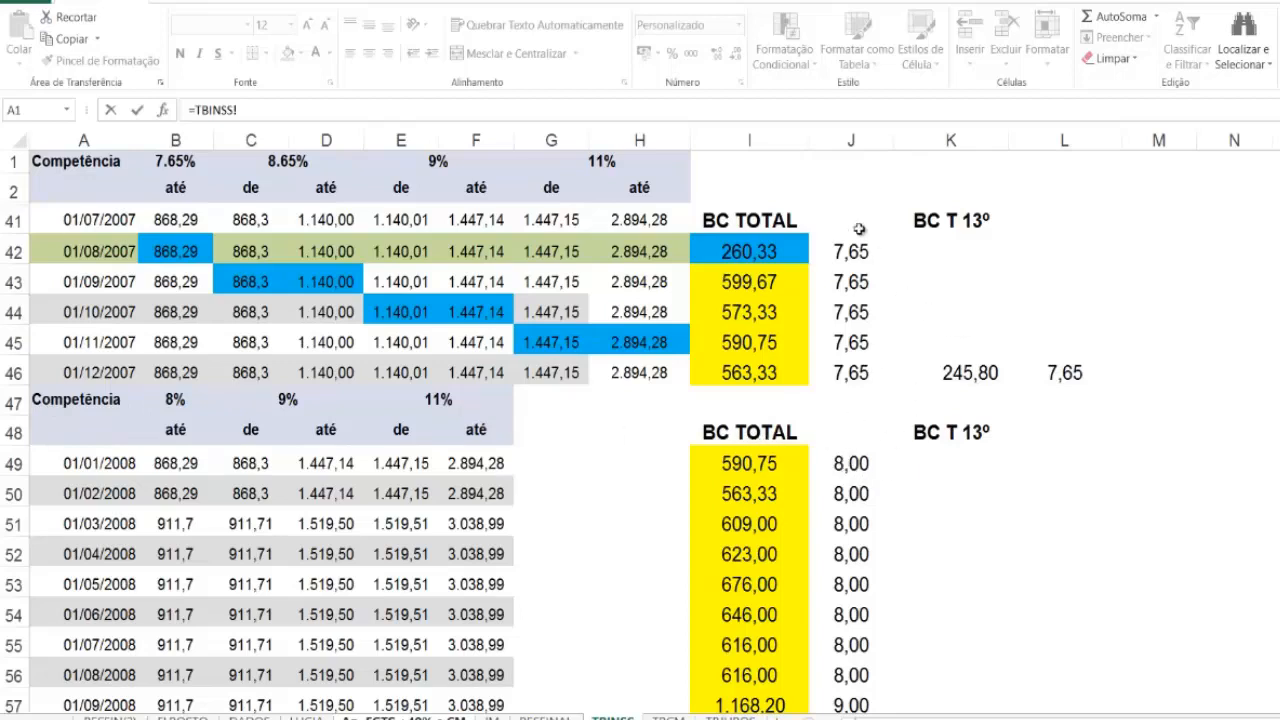
{"action": "left_click", "coordinate": [857, 465]}
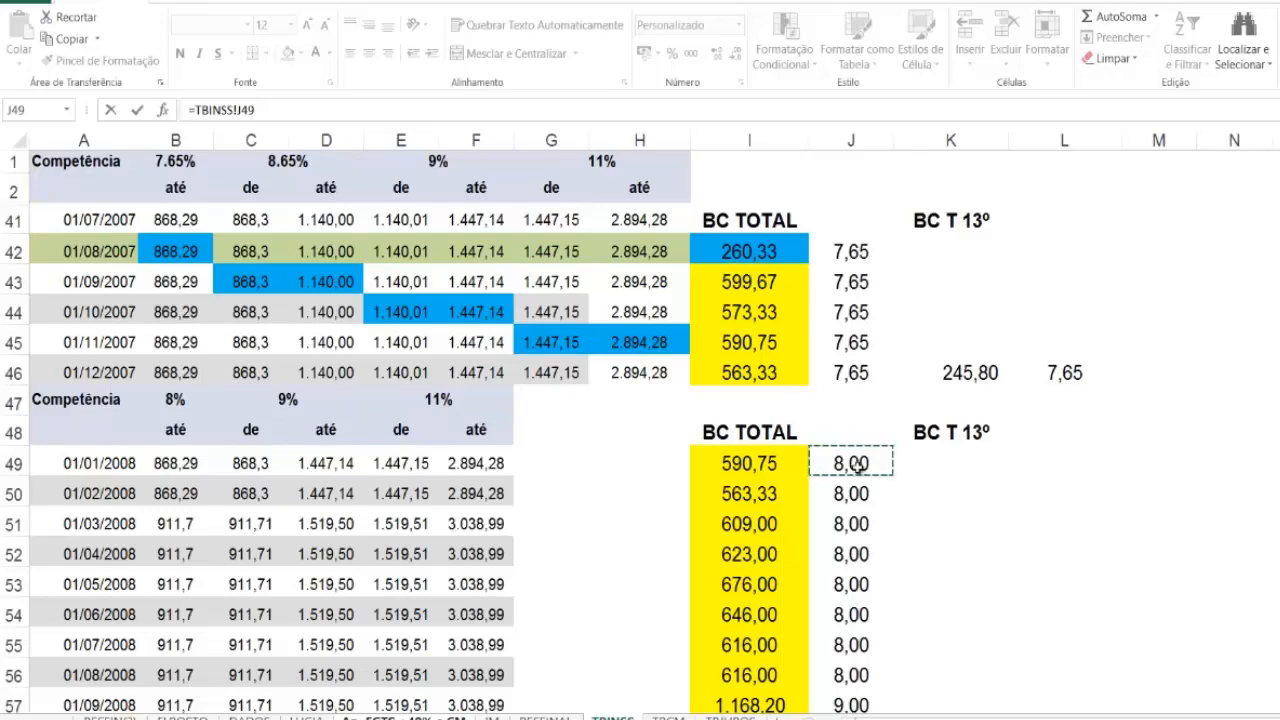
{"action": "key", "text": "Return"}
{"action": "scroll", "coordinate": [1097, 623], "scroll_direction": "down", "scroll_amount": 2}
{"action": "scroll", "coordinate": [1272, 428], "scroll_direction": "down", "scroll_amount": 1}
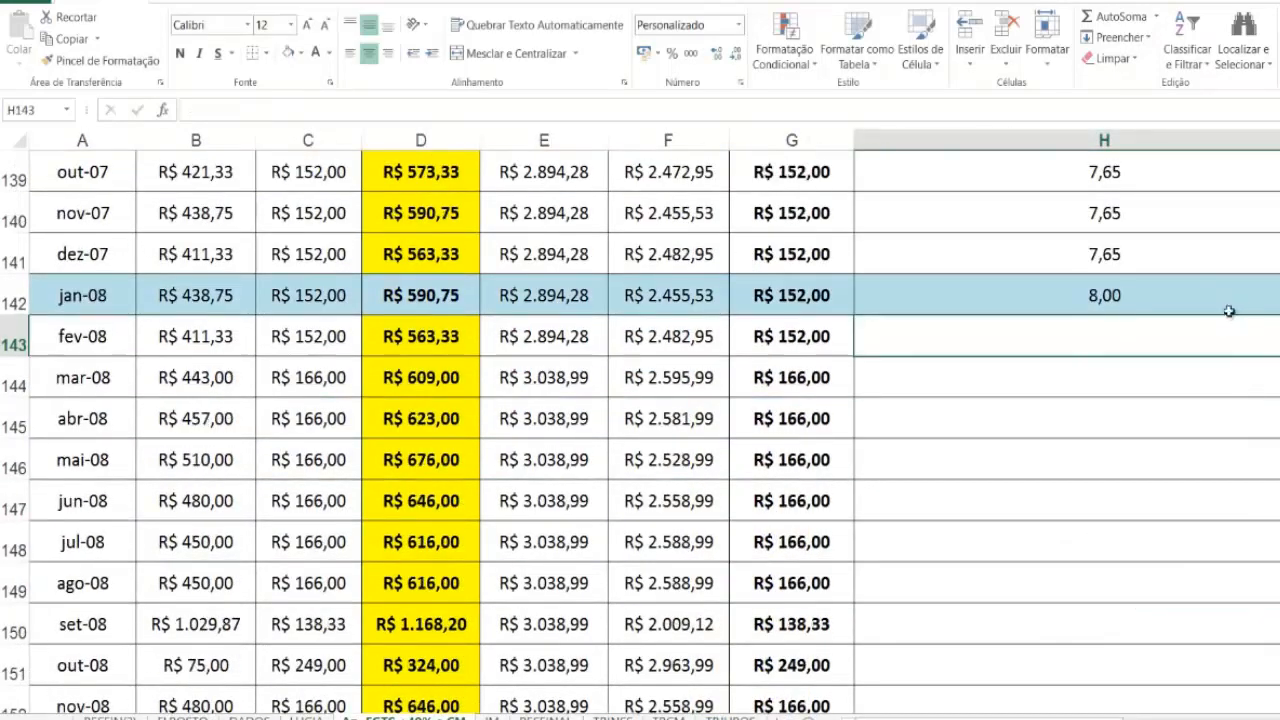
{"action": "left_click", "coordinate": [1229, 311]}
{"action": "left_click_drag", "start_coordinate": [1279, 315], "coordinate": [1279, 626]}
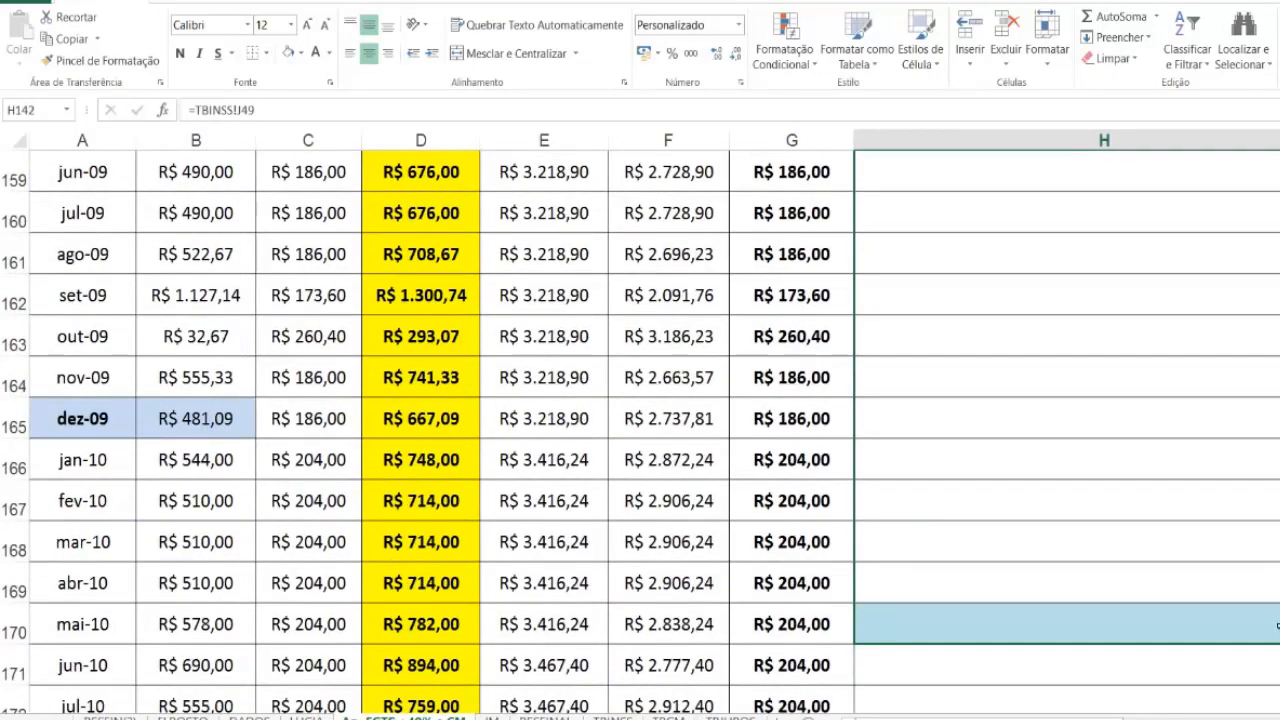
{"action": "left_click_drag", "start_coordinate": [1277, 626], "coordinate": [1277, 626]}
{"action": "scroll", "coordinate": [1080, 569], "scroll_direction": "down", "scroll_amount": 1}
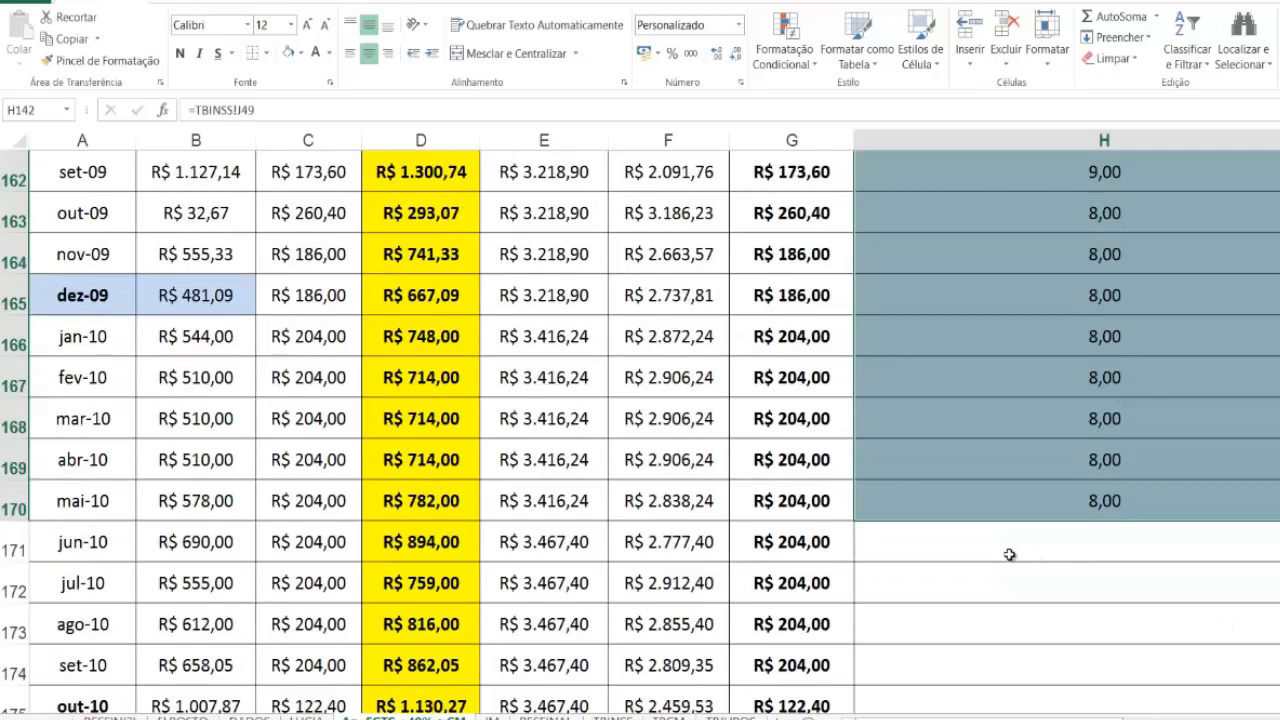
Step: Link the jun-10 ALÍQUOTA in H171 to =TBINSS!J79
{"action": "left_click", "coordinate": [1000, 552]}
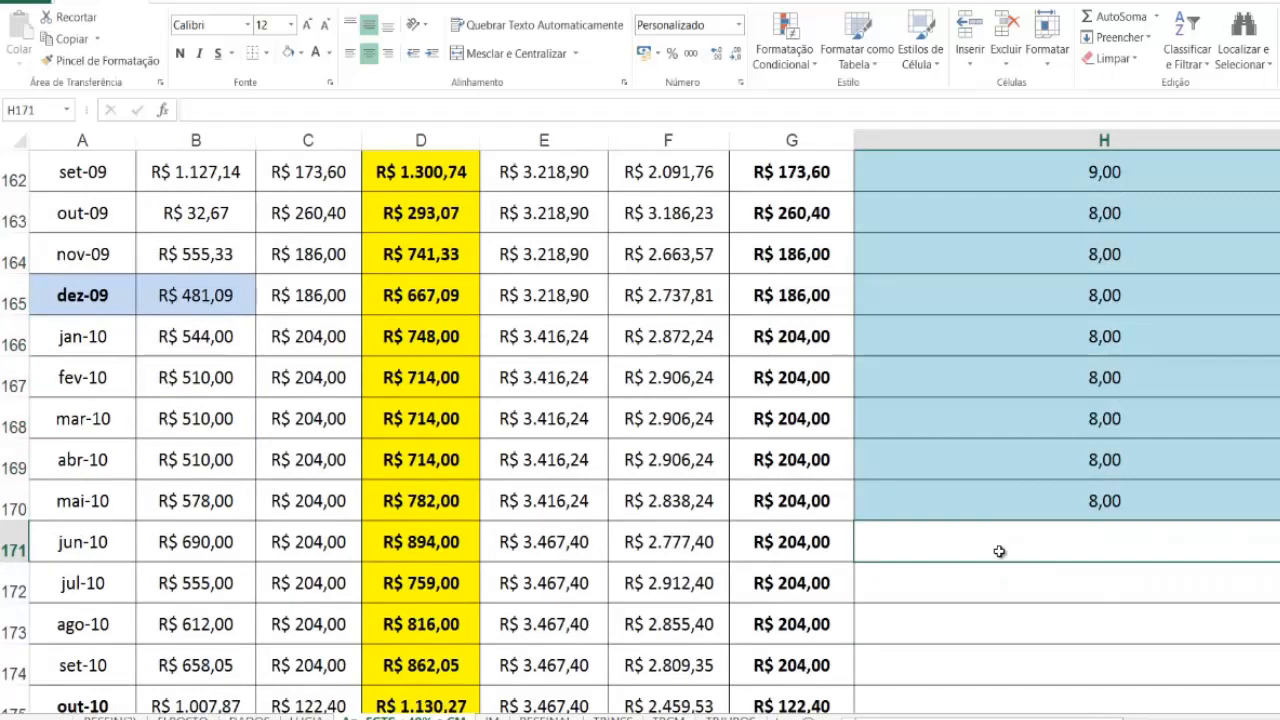
{"action": "type", "text": "="}
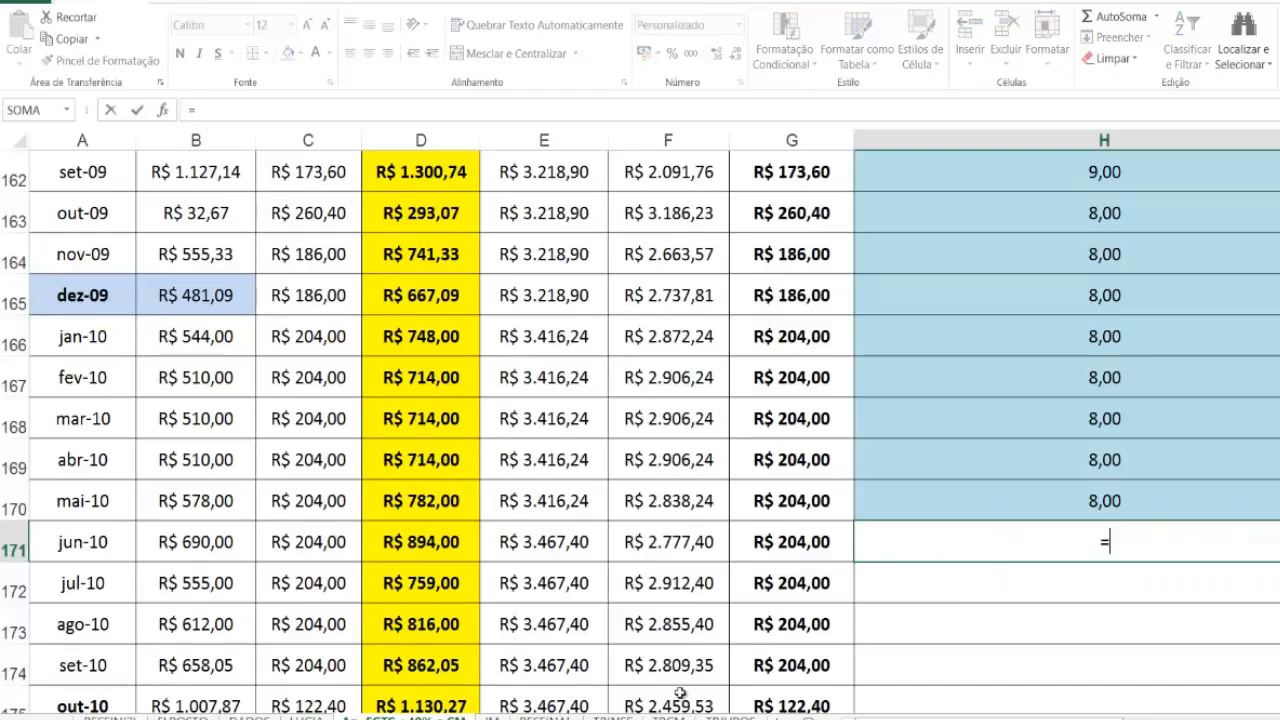
{"action": "left_click", "coordinate": [613, 717]}
{"action": "scroll", "coordinate": [690, 528], "scroll_direction": "down", "scroll_amount": 9}
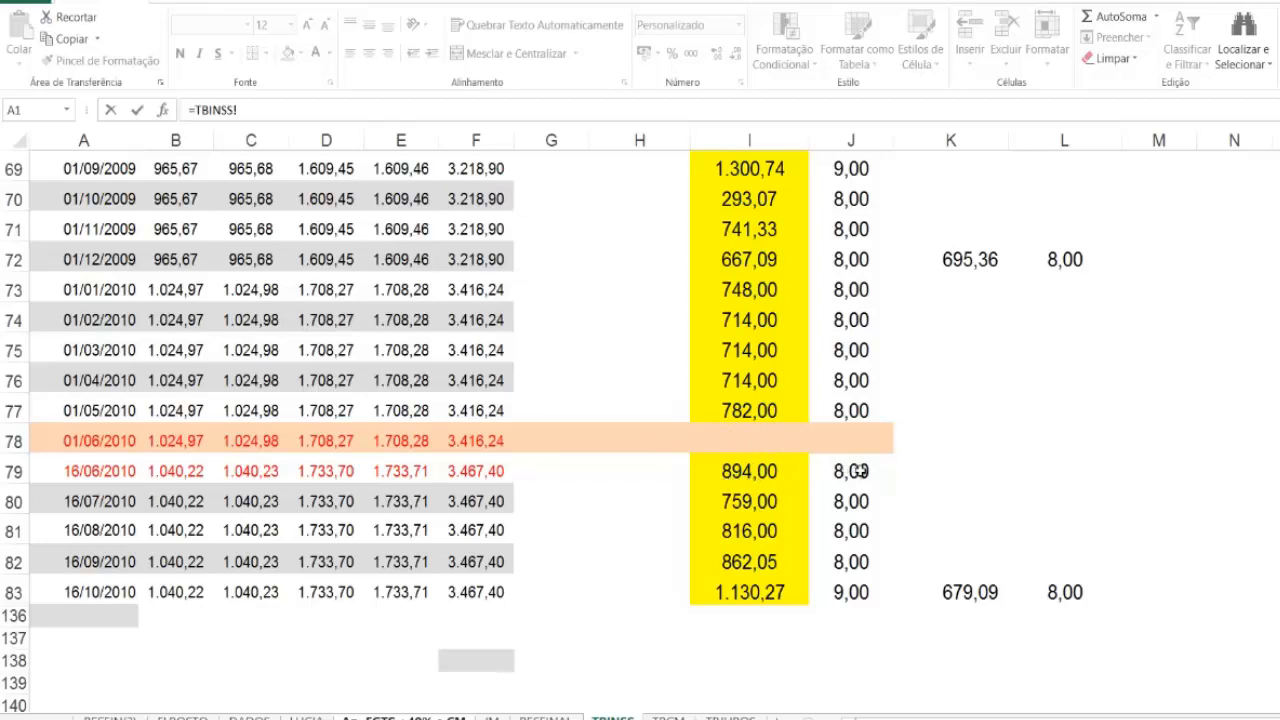
{"action": "left_click", "coordinate": [858, 471]}
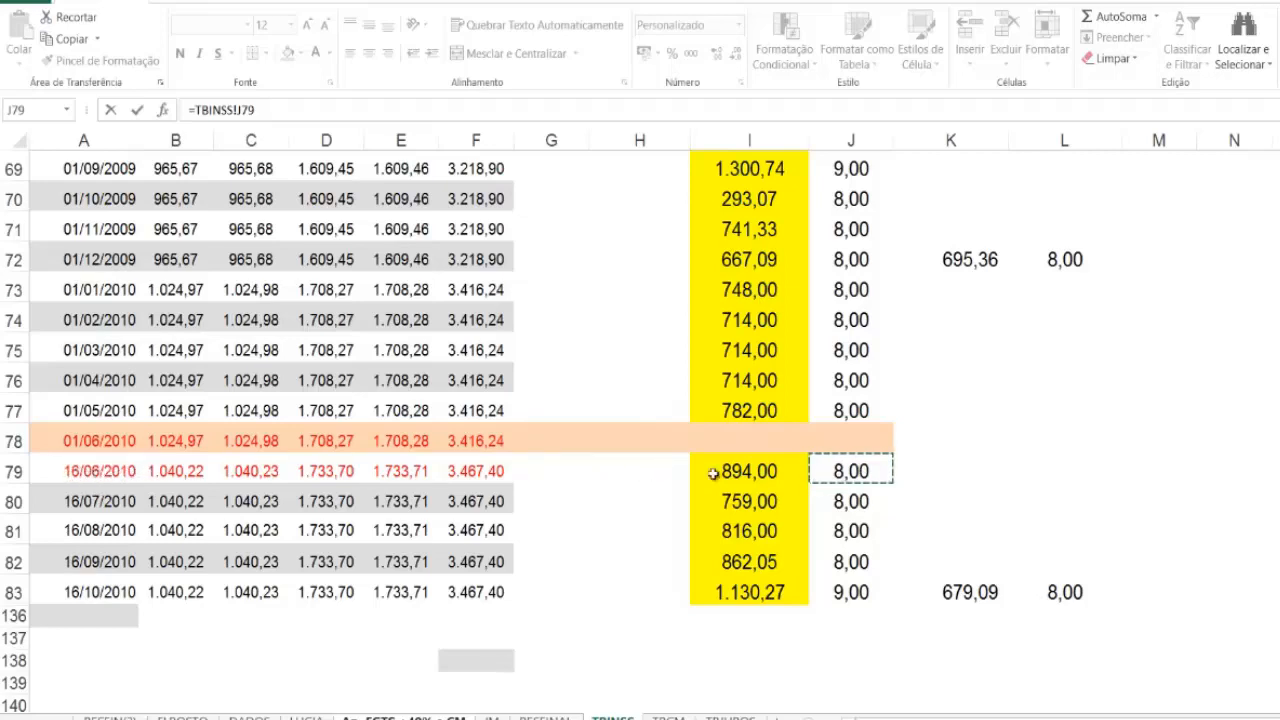
{"action": "key", "text": "Return"}
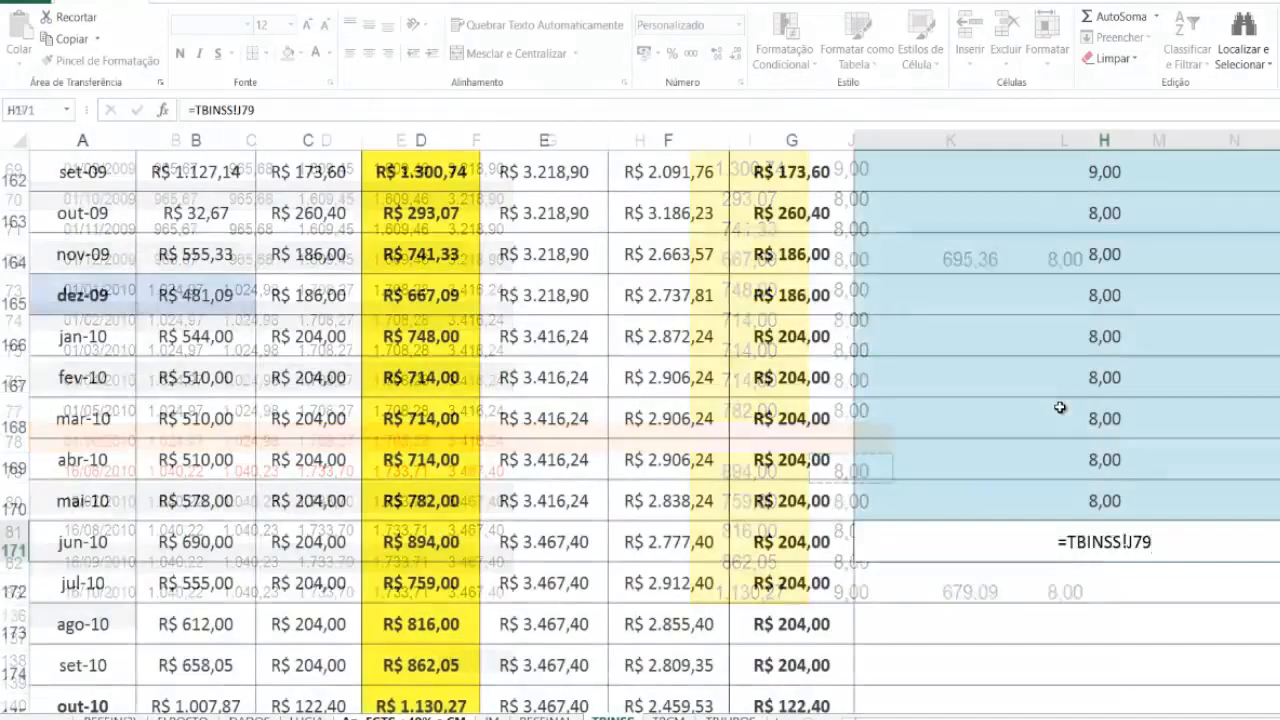
Step: Fill the jun-10 ALÍQUOTA link from H171 down to out-10 in H175
{"action": "scroll", "coordinate": [1228, 378], "scroll_direction": "down", "scroll_amount": 2}
{"action": "left_click", "coordinate": [1183, 373]}
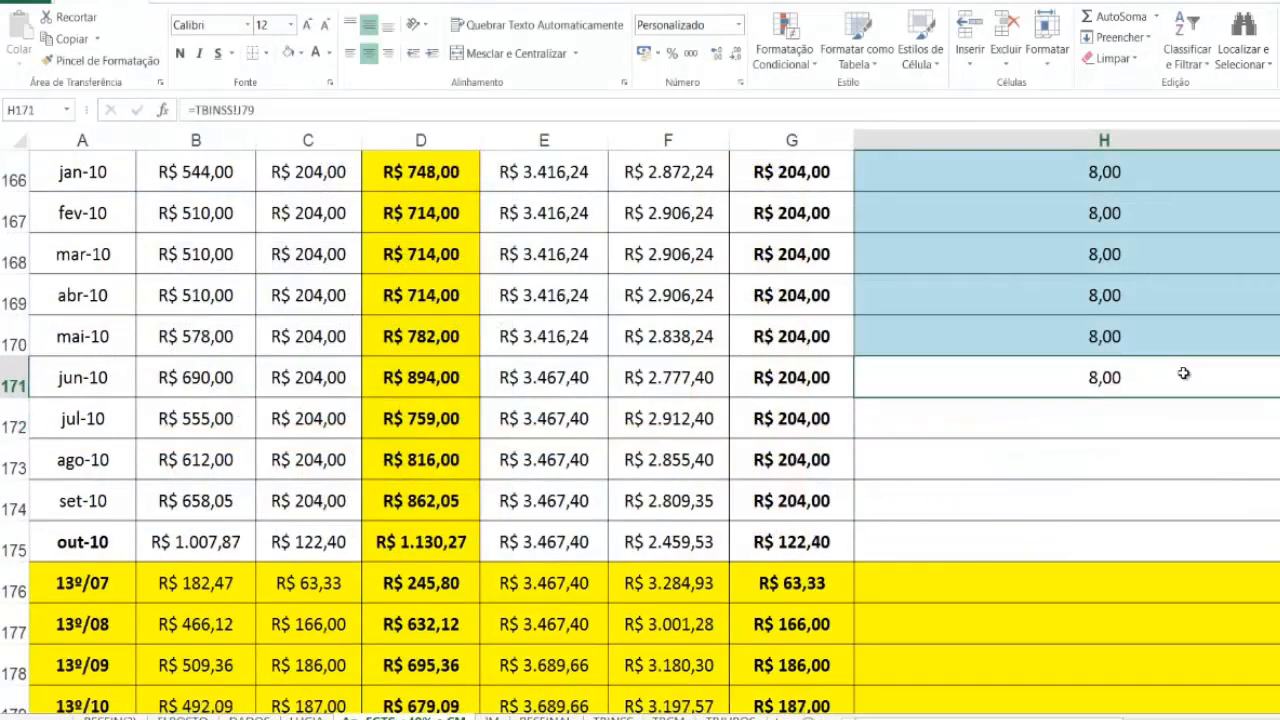
{"action": "key", "text": "shift+Down"}
{"action": "key", "text": "shift+Down"}
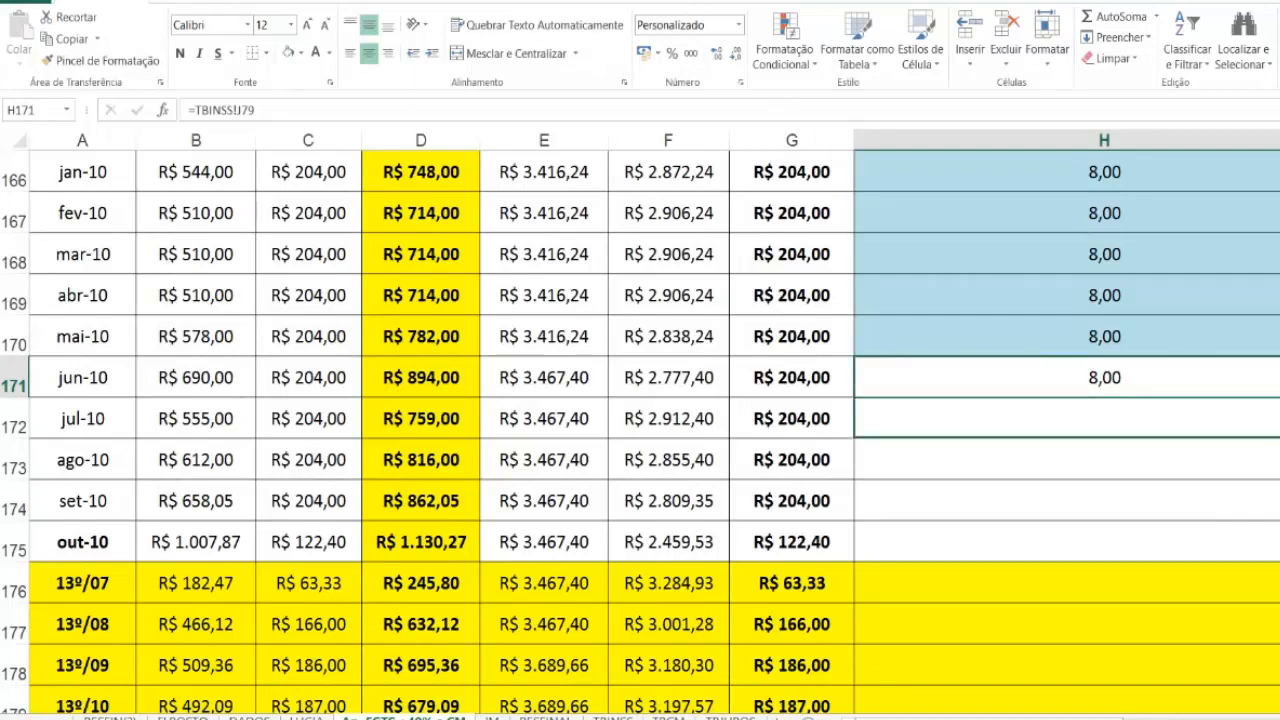
{"action": "key", "text": "shift+Down"}
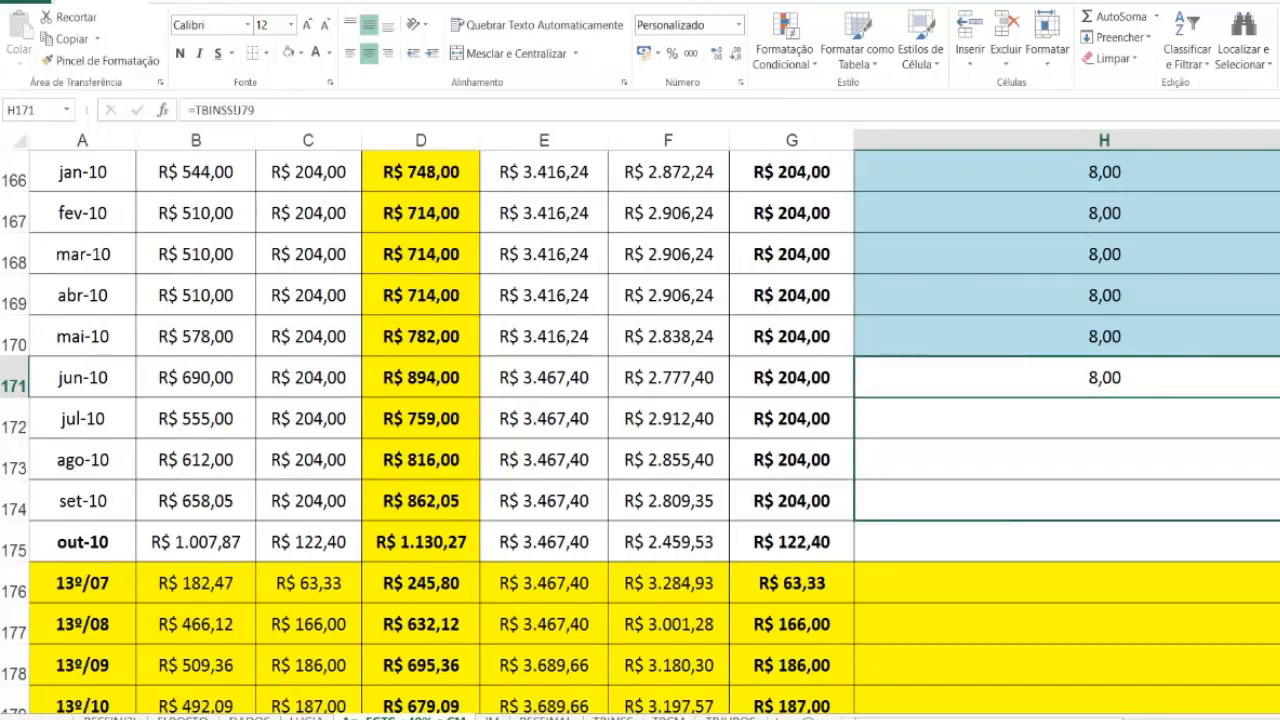
{"action": "key", "text": "shift+Down"}
{"action": "key", "text": "ctrl+d"}
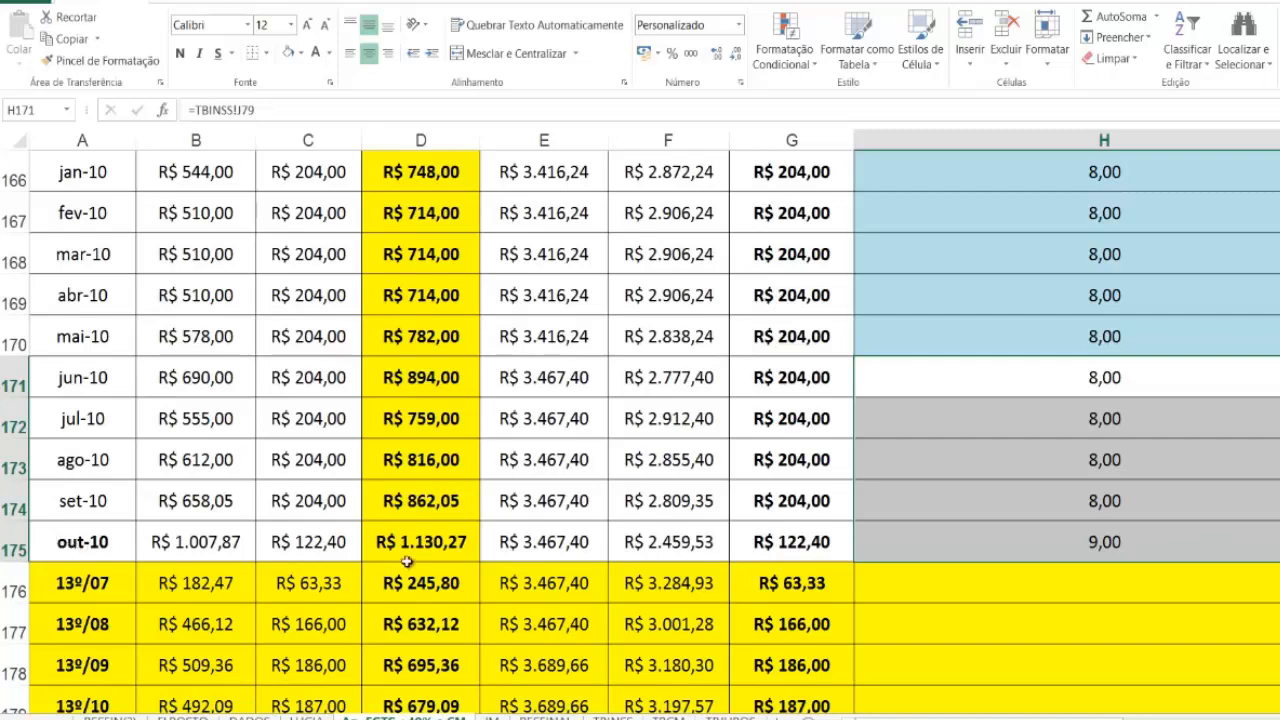
{"action": "left_click", "coordinate": [984, 555]}
{"action": "left_click_drag", "start_coordinate": [788, 545], "coordinate": [181, 557]}
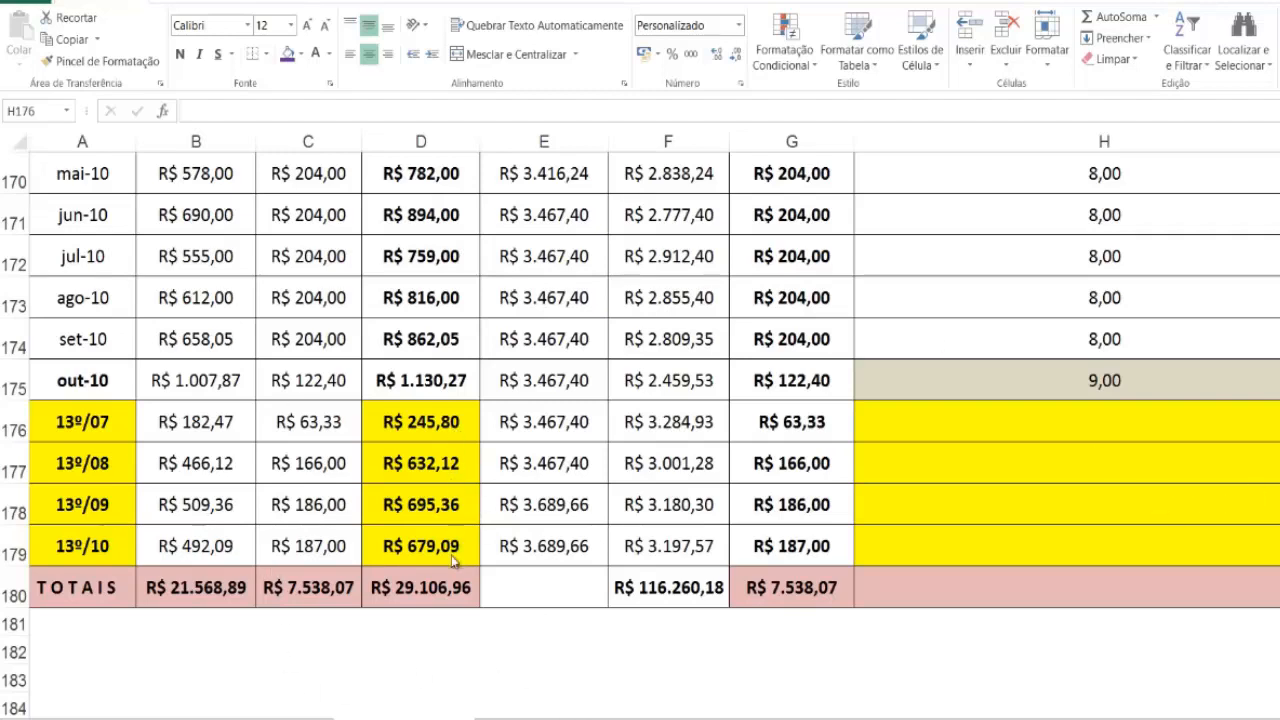
Step: On the TBINSS sheet, link the dec-2007 BC T 13º in K46 to the 13º/07 total in ='Ap. FGTS +40% e CM'!D176
{"action": "left_click", "coordinate": [655, 717]}
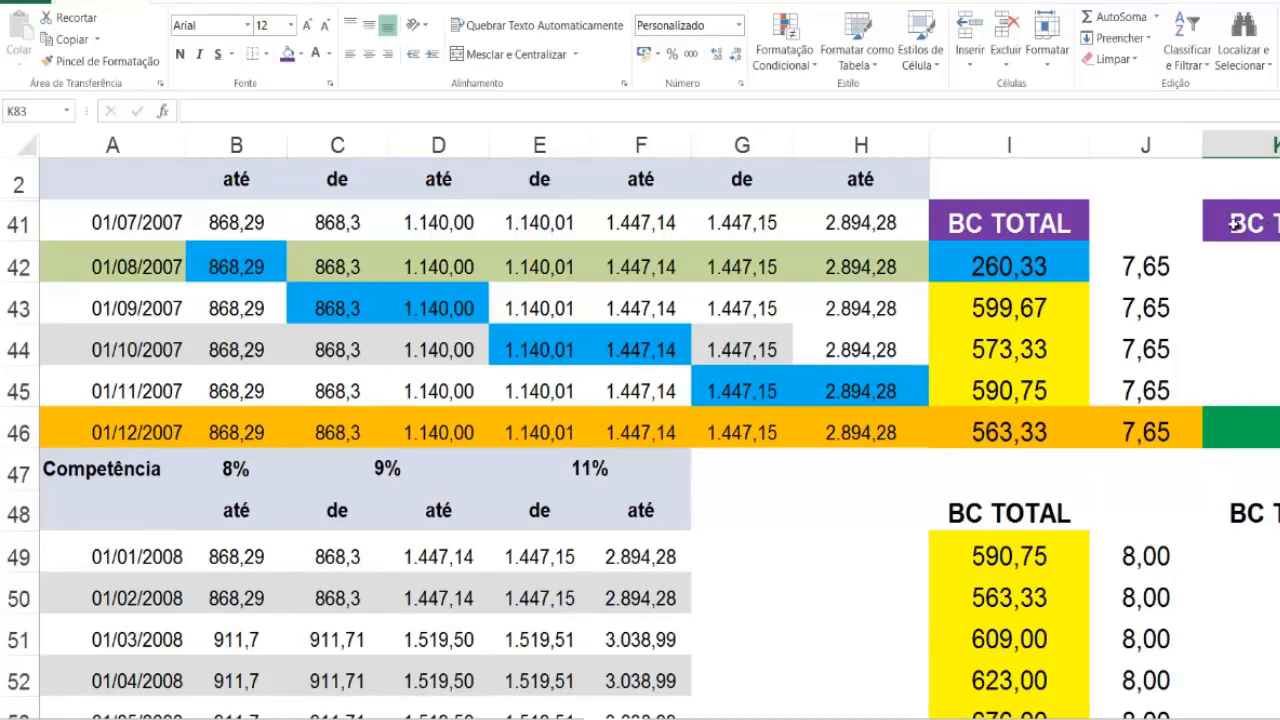
{"action": "left_click", "coordinate": [1254, 434]}
{"action": "type", "text": "='Ap. FGTS +40% e CM'!"}
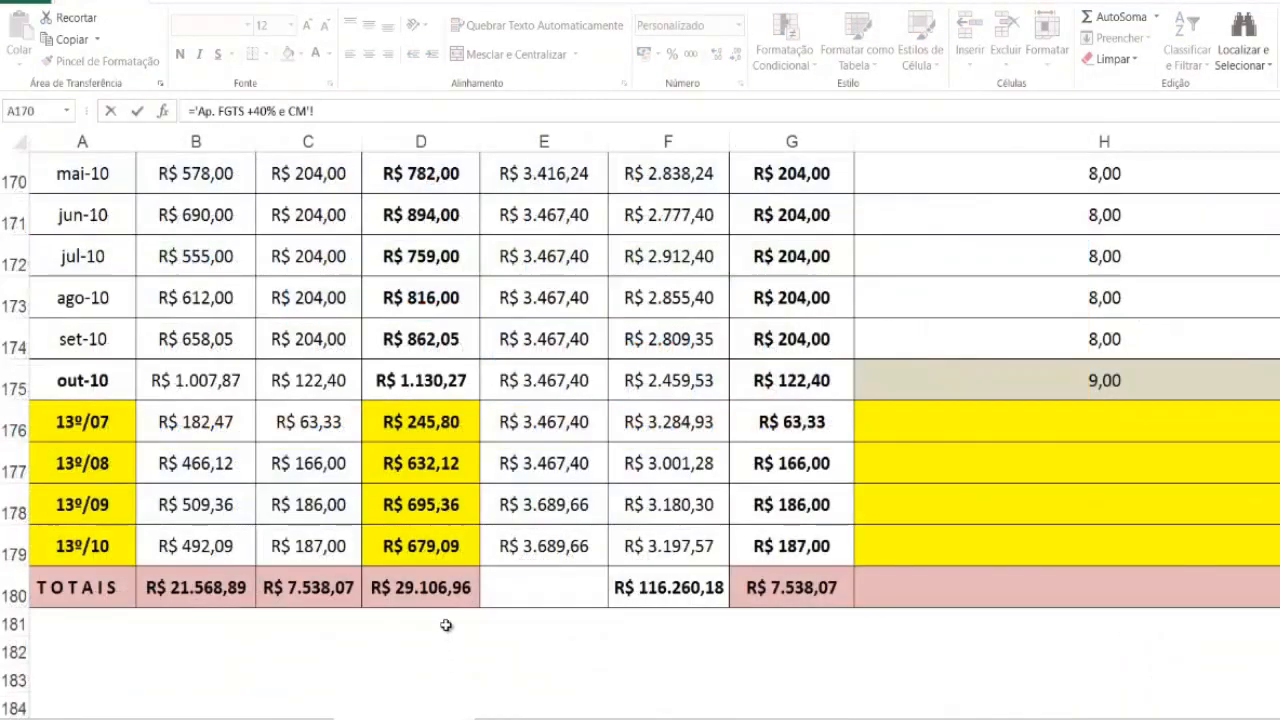
{"action": "left_click", "coordinate": [398, 423]}
{"action": "key", "text": "Return"}
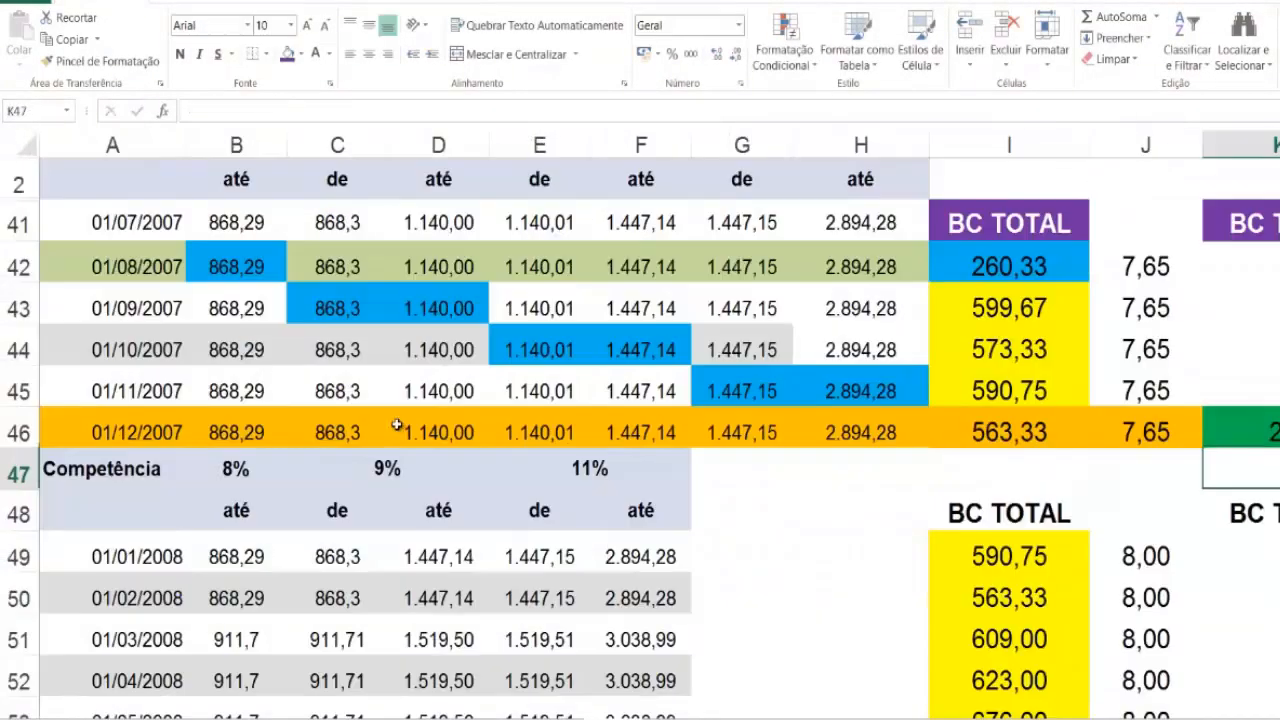
Step: Link the dec-2008 BC T 13º in K60 to the 13º/08 total in ='Ap. FGTS +40% e CM'!D177
{"action": "scroll", "coordinate": [1210, 545], "scroll_direction": "down", "scroll_amount": 4}
{"action": "left_click", "coordinate": [1219, 553]}
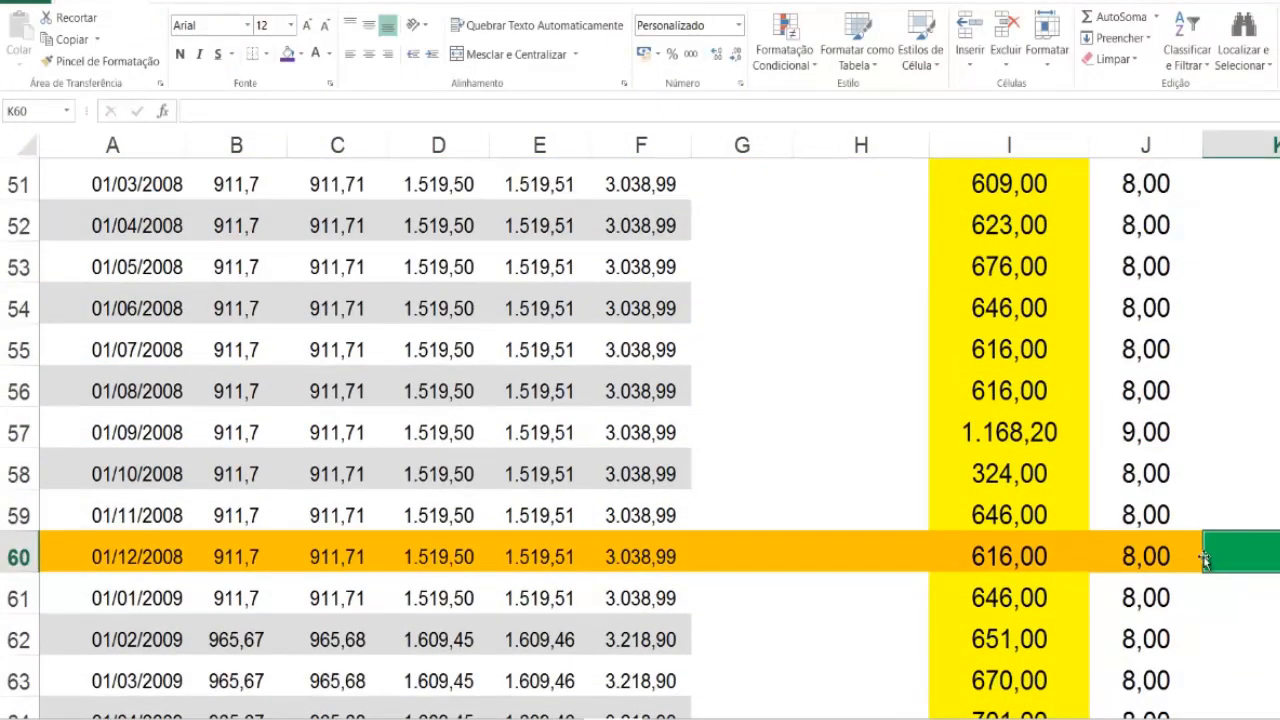
{"action": "type", "text": "="}
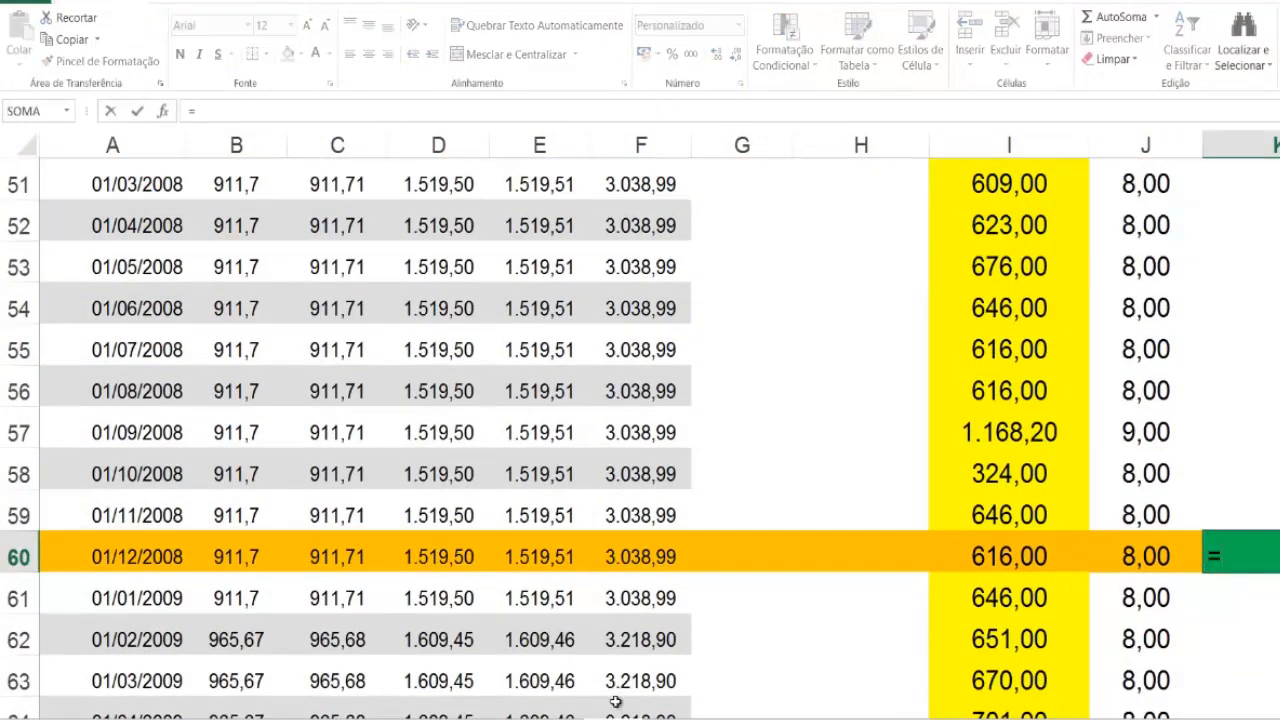
{"action": "left_click", "coordinate": [616, 705]}
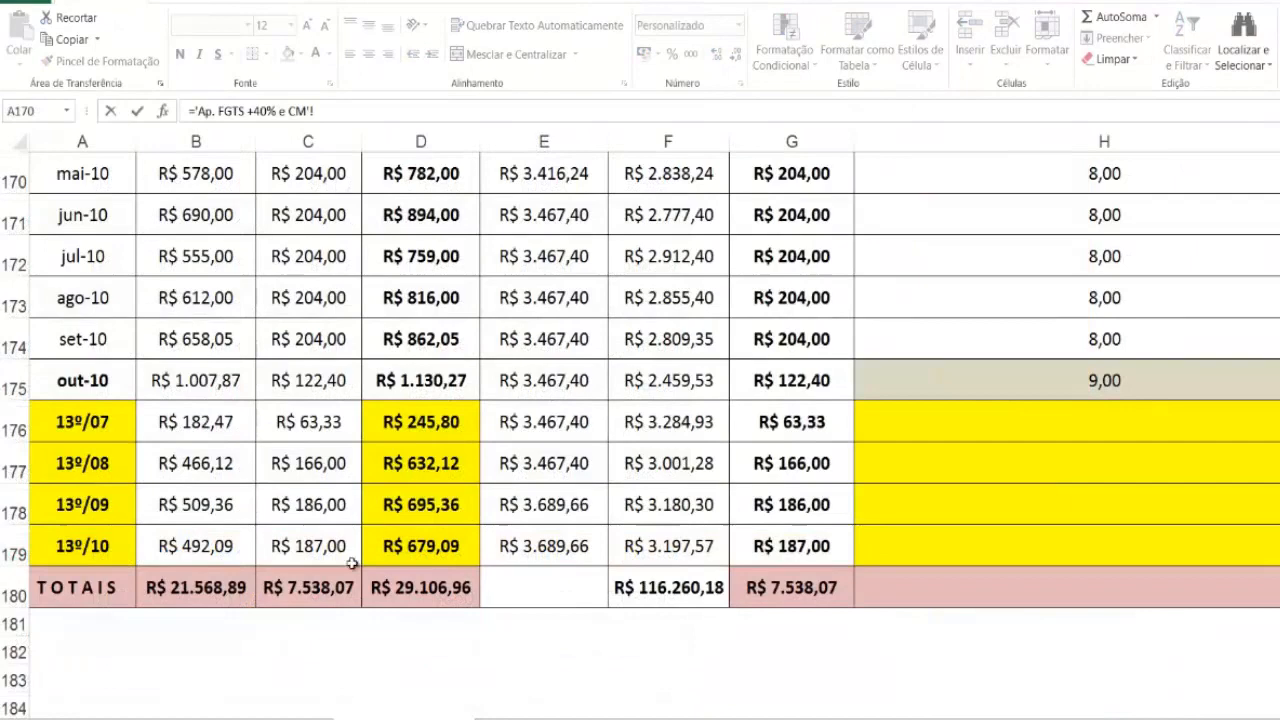
{"action": "left_click", "coordinate": [421, 463]}
{"action": "key", "text": "Return"}
Step: Link the dec-2009 BC T 13º in K72 to the 13º/09 total in ='Ap. FGTS +40% e CM'!D178
{"action": "scroll", "coordinate": [833, 556], "scroll_direction": "down", "scroll_amount": 4}
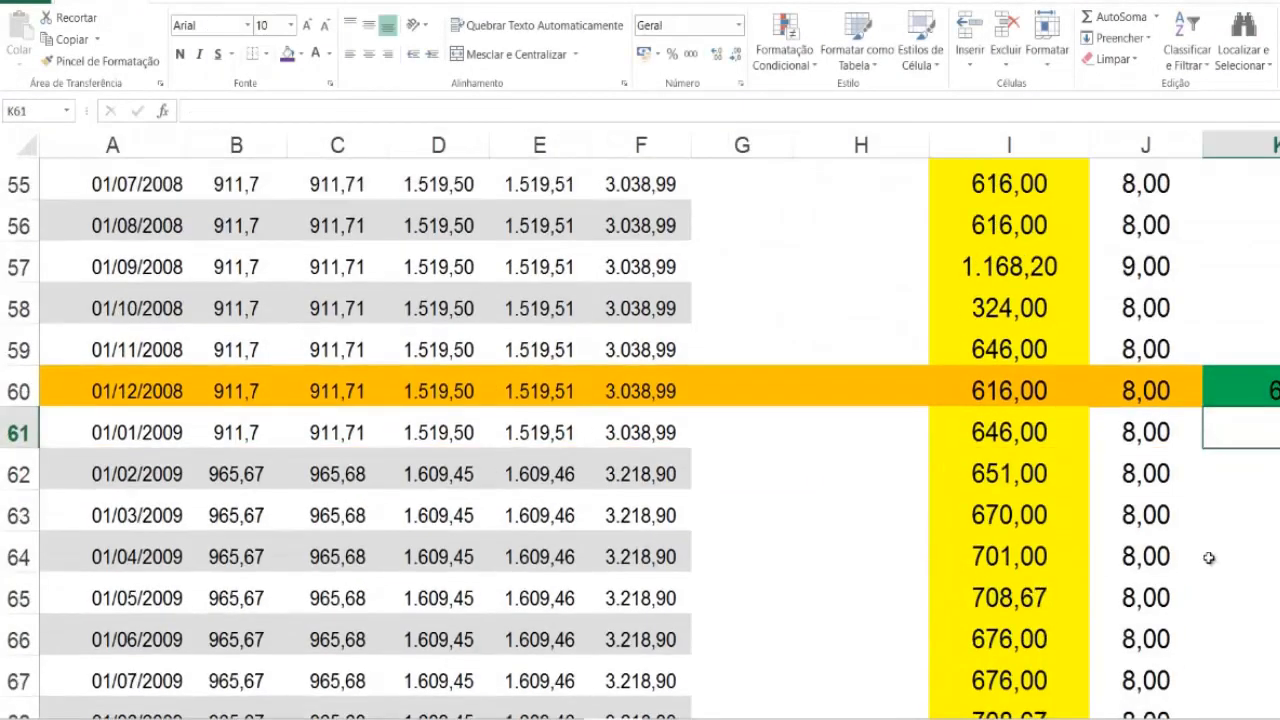
{"action": "left_click", "coordinate": [1260, 551]}
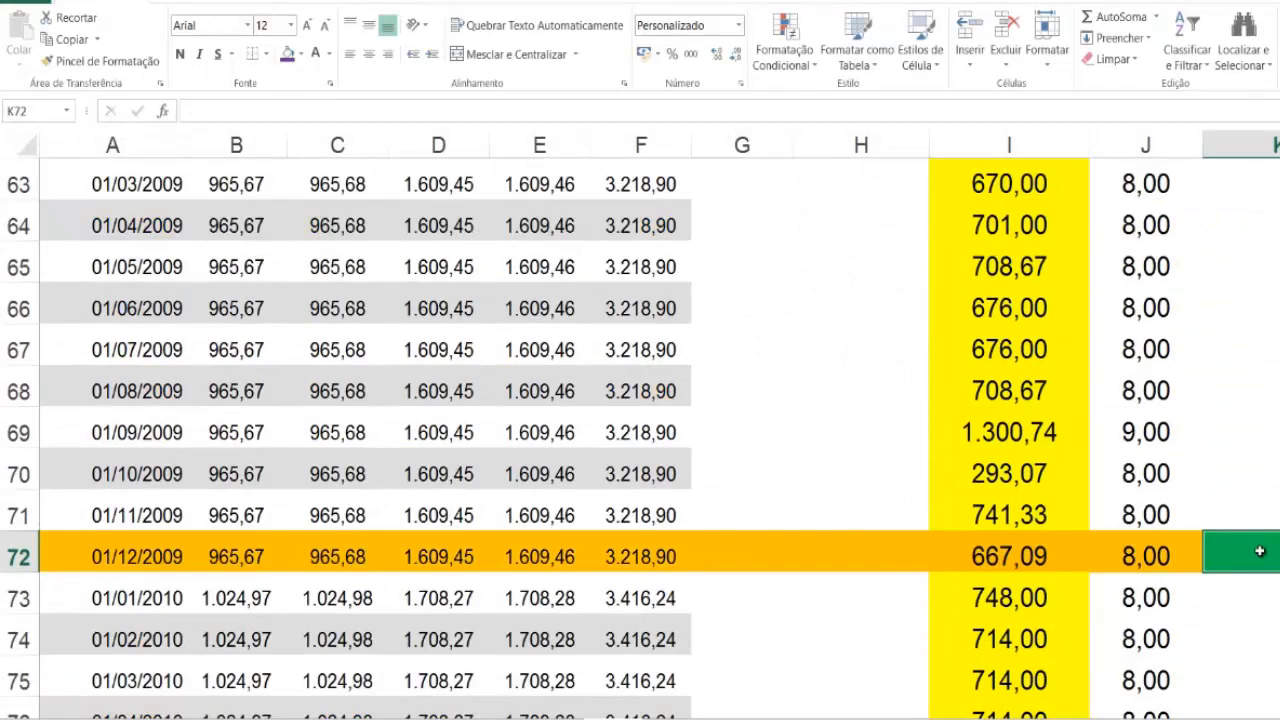
{"action": "type", "text": "="}
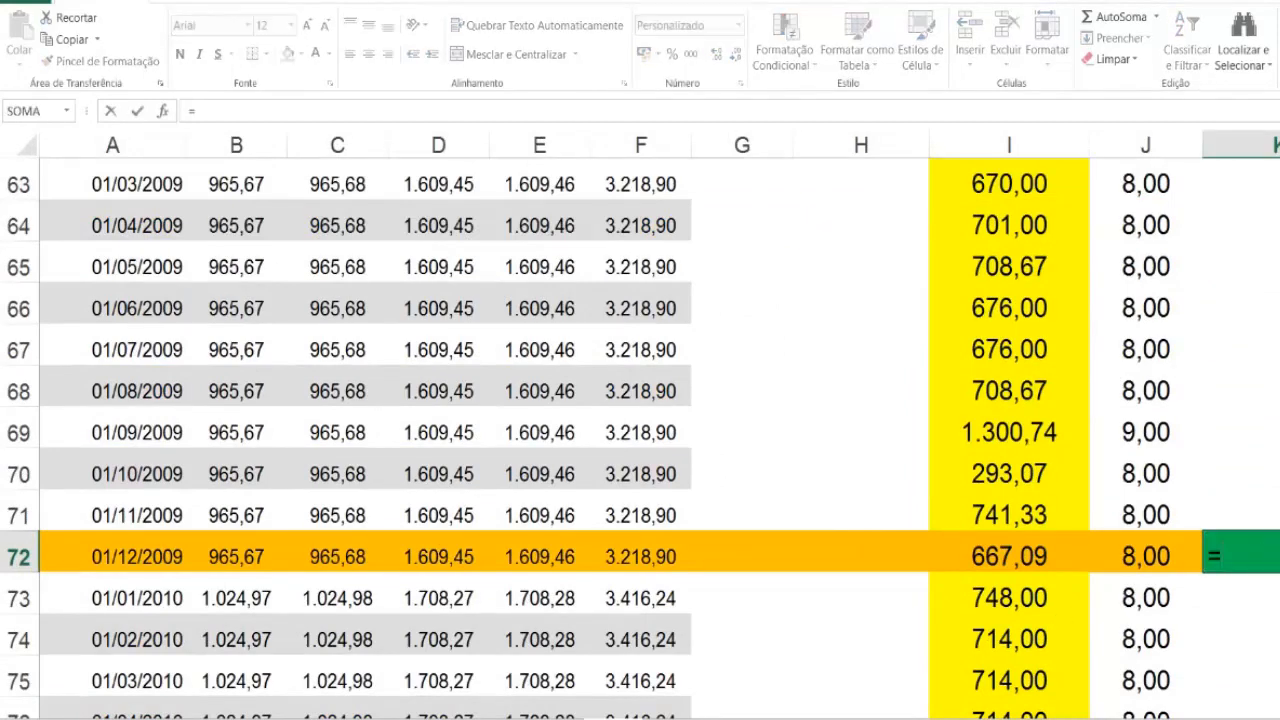
{"action": "left_click", "coordinate": [420, 708]}
{"action": "left_click", "coordinate": [420, 504]}
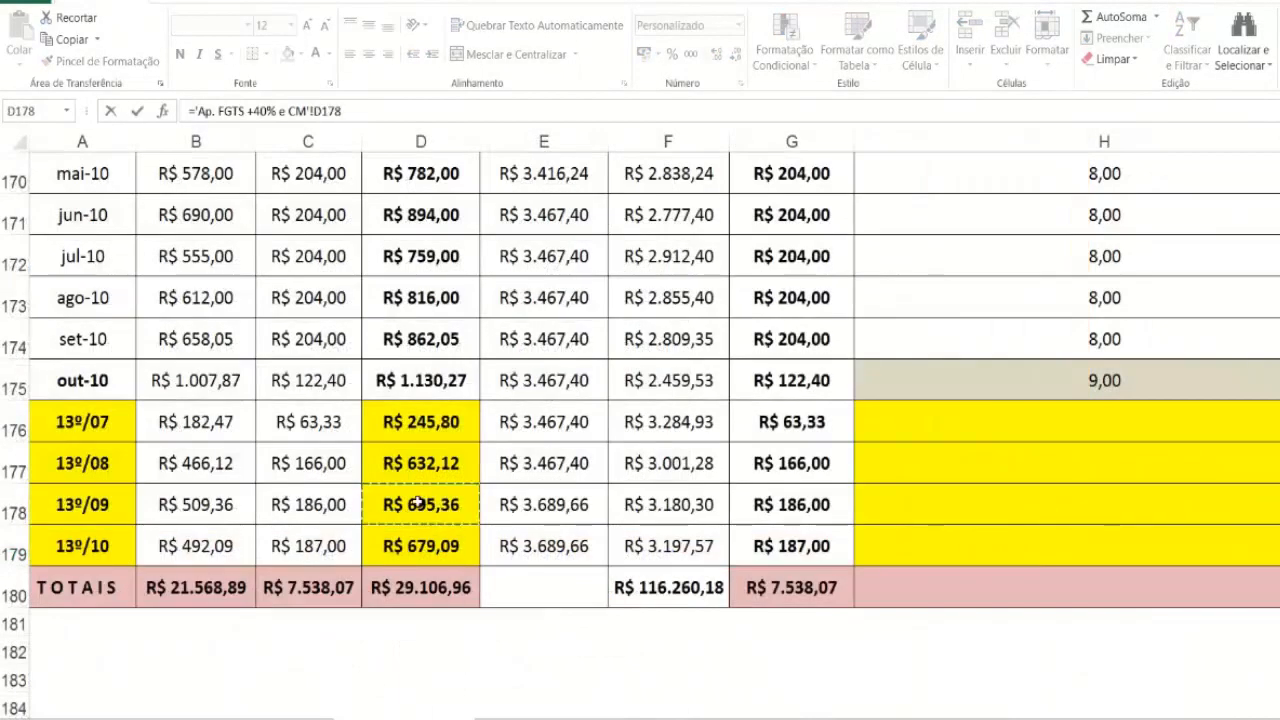
{"action": "key", "text": "Return"}
Step: Link the oct-2010 BC T 13º in K83 to the 13º/10 total in ='Ap. FGTS +40% e CM'!D179
{"action": "scroll", "coordinate": [1128, 586], "scroll_direction": "down", "scroll_amount": 3}
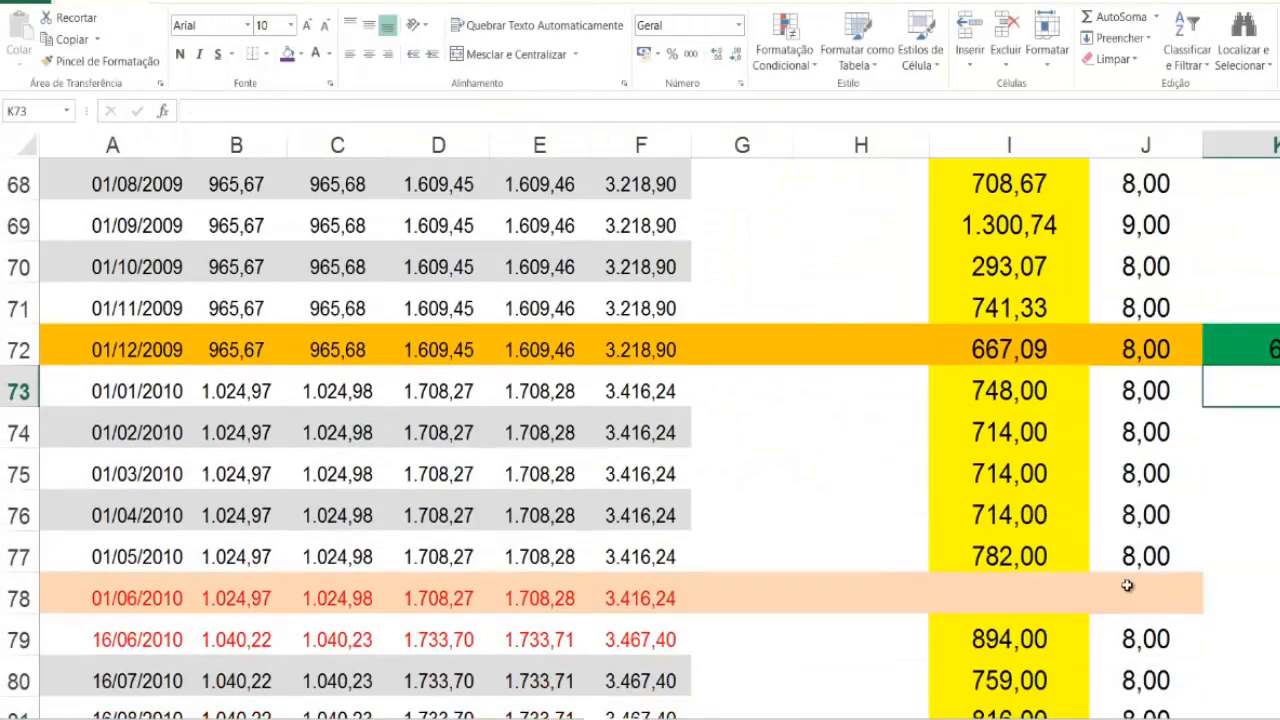
{"action": "scroll", "coordinate": [1170, 578], "scroll_direction": "down", "scroll_amount": 2}
{"action": "left_click", "coordinate": [1268, 515]}
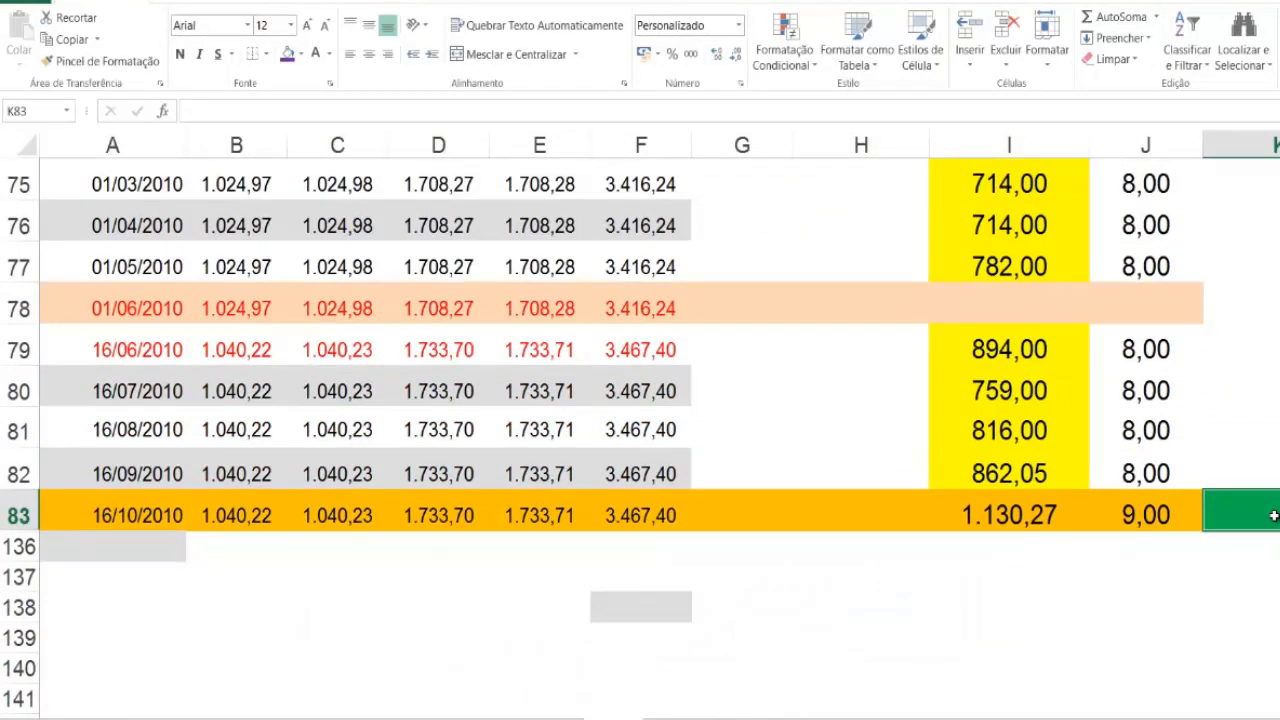
{"action": "type", "text": "="}
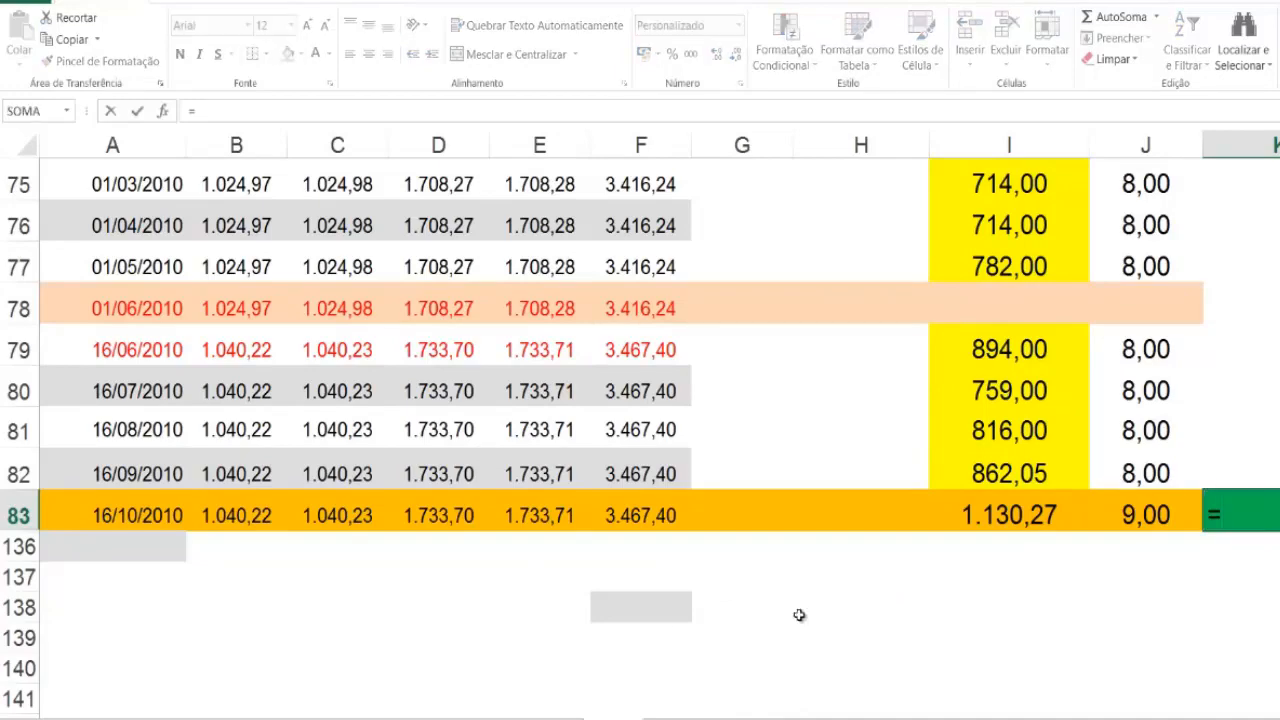
{"action": "left_click", "coordinate": [390, 718]}
{"action": "left_click", "coordinate": [413, 553]}
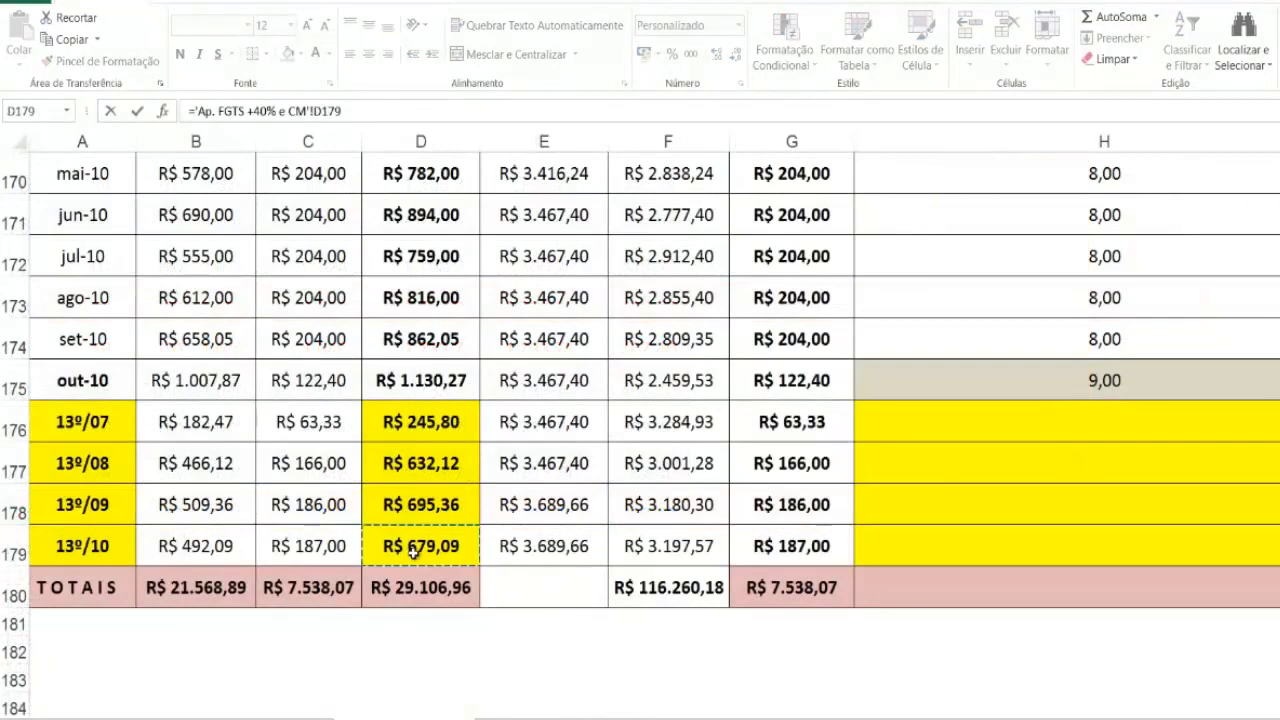
{"action": "key", "text": "Return"}
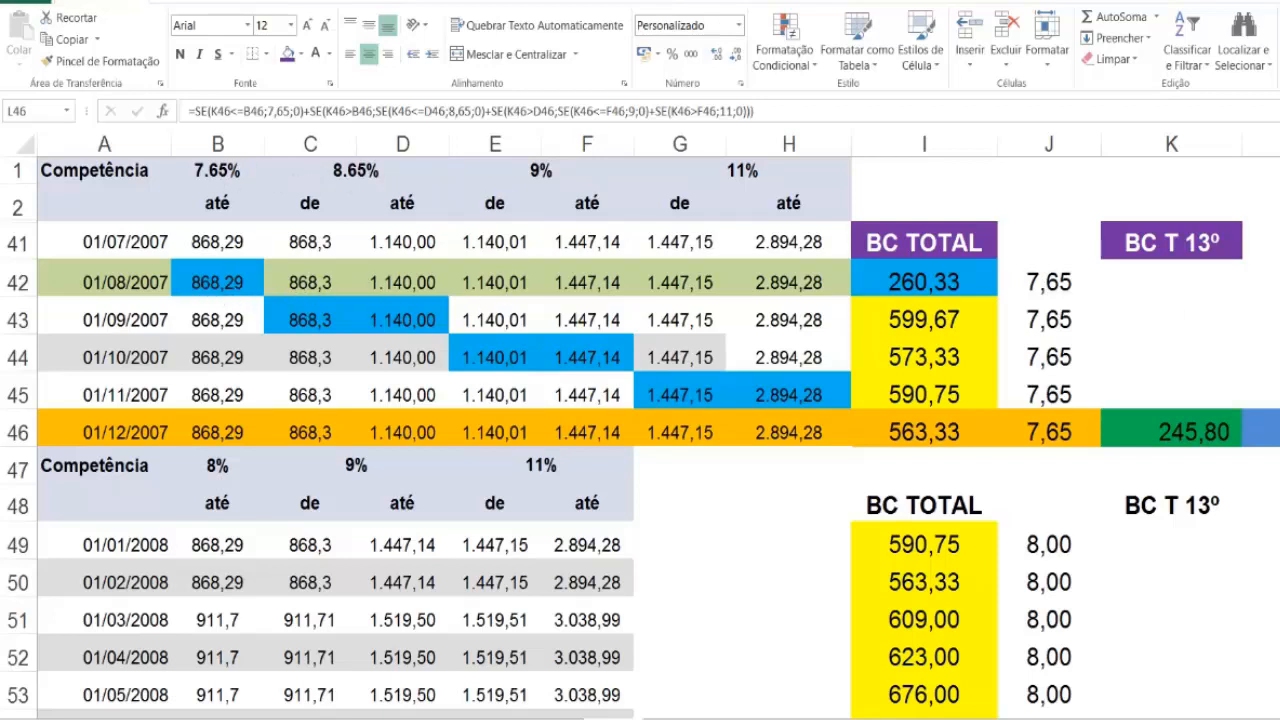
Step: On the Ap. FGTS +40% e CM sheet, link the 13º/07 ALÍQUOTA in H176 to the rate in =TBINSS!L46
{"action": "scroll", "coordinate": [1190, 550], "scroll_direction": "down", "scroll_amount": 5}
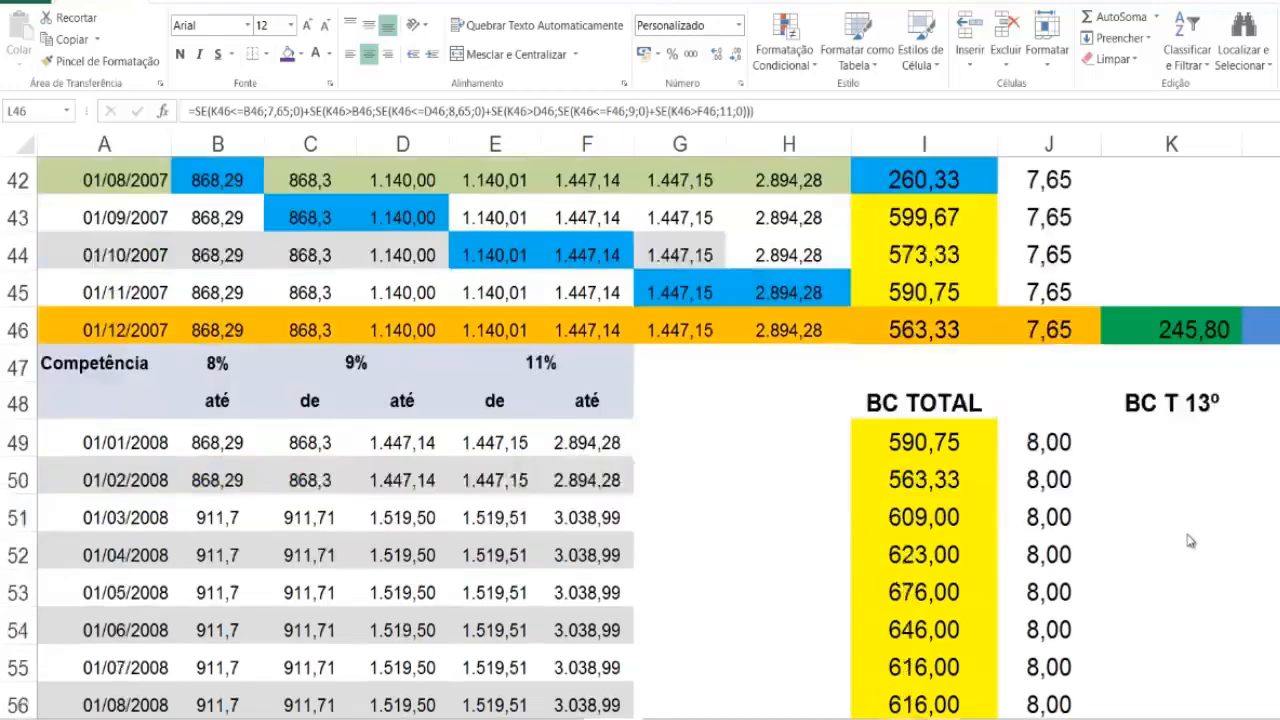
{"action": "scroll", "coordinate": [1190, 550], "scroll_direction": "down", "scroll_amount": 4}
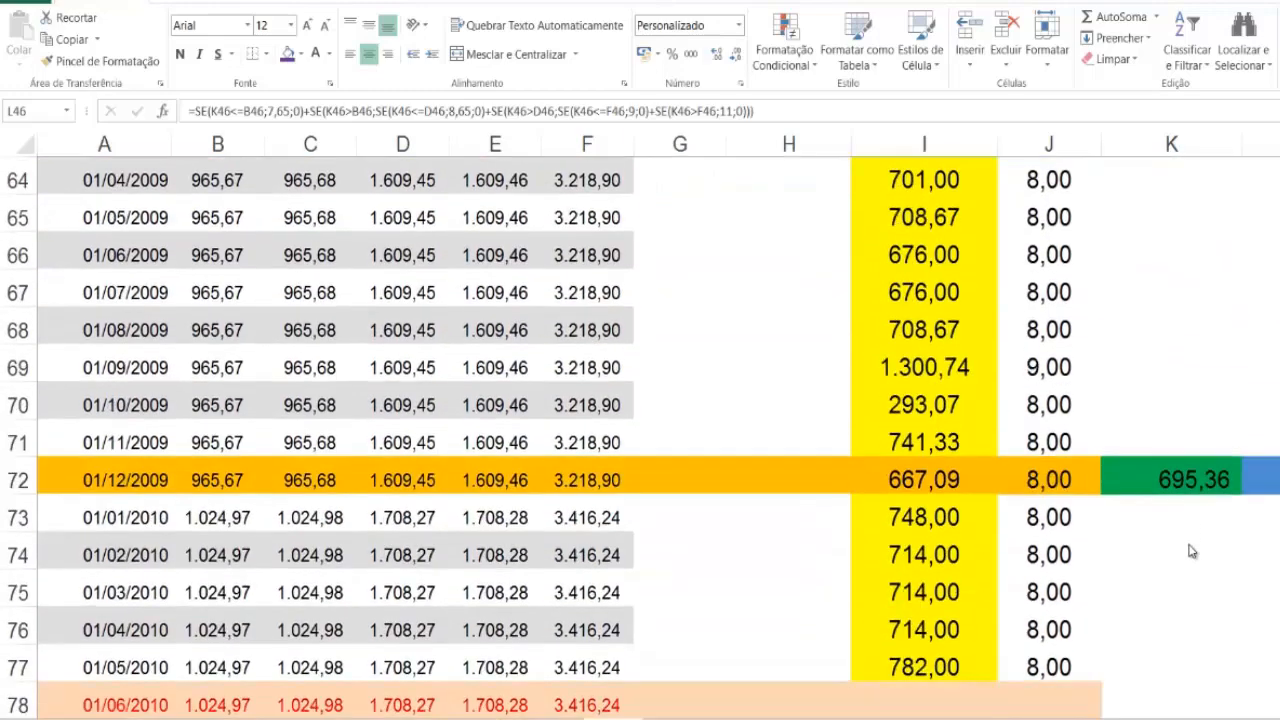
{"action": "scroll", "coordinate": [1190, 550], "scroll_direction": "up", "scroll_amount": 3}
{"action": "scroll", "coordinate": [1190, 550], "scroll_direction": "up", "scroll_amount": 6}
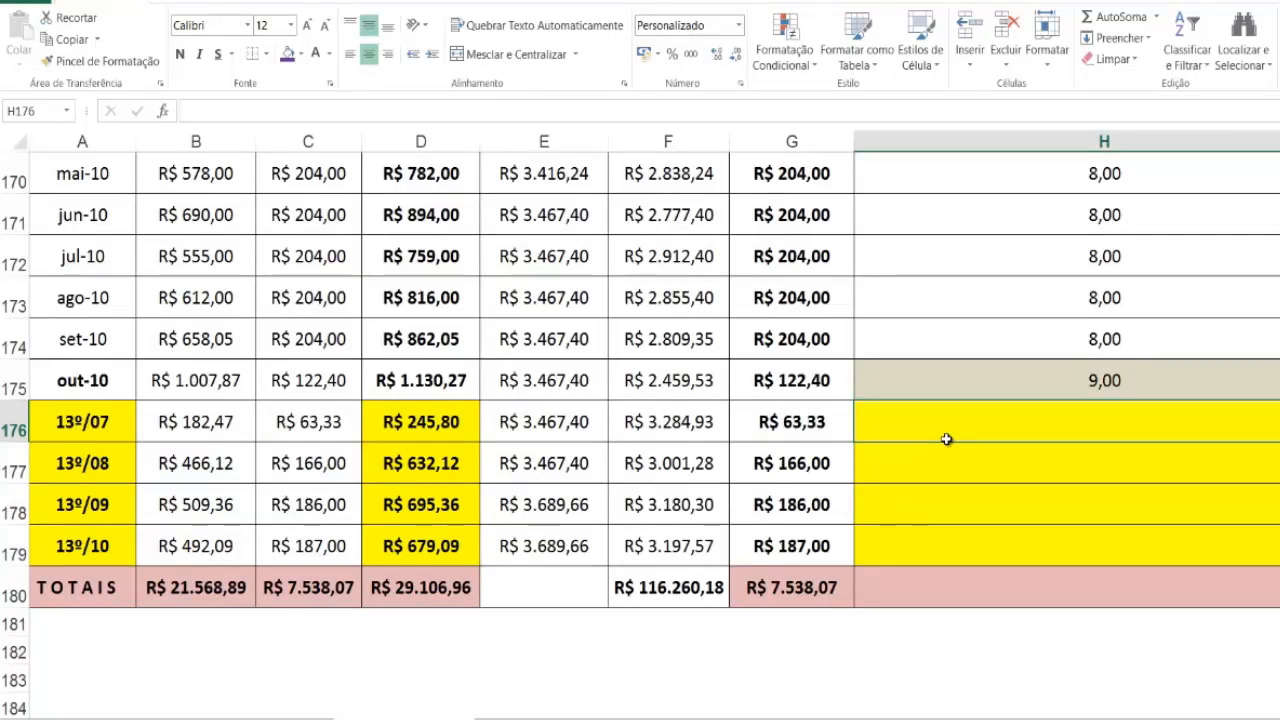
{"action": "type", "text": "="}
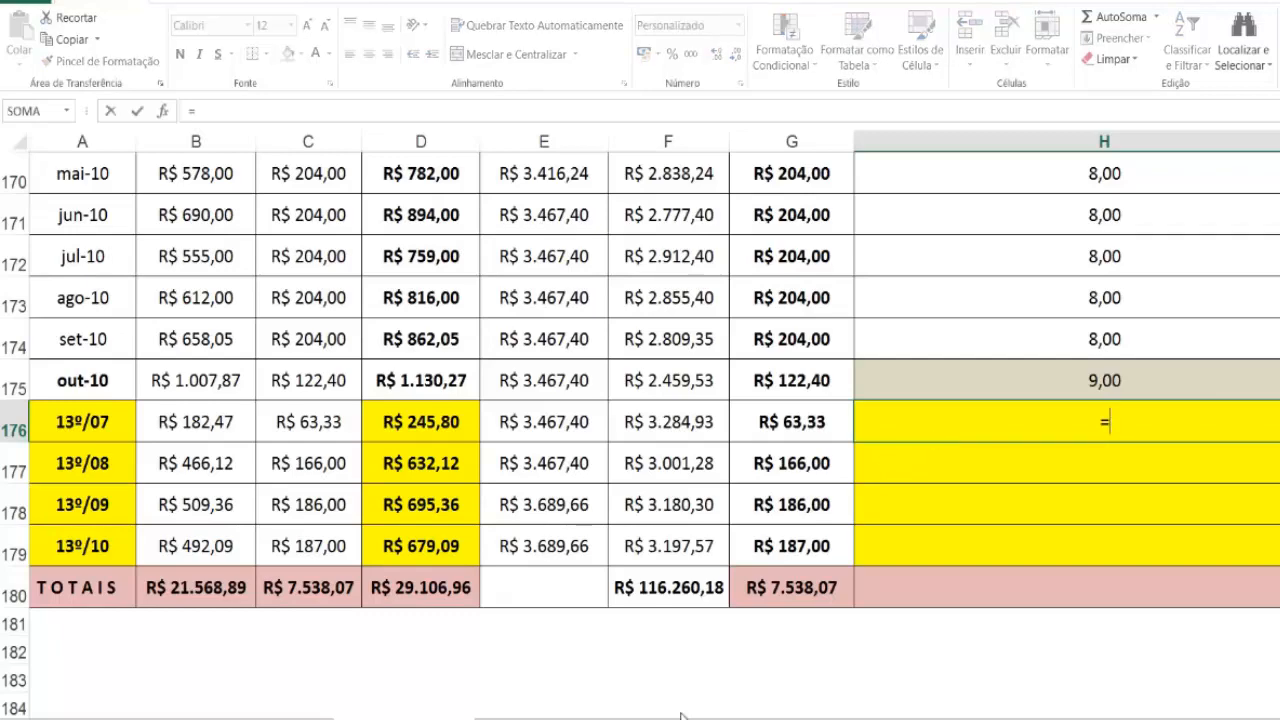
{"action": "left_click", "coordinate": [613, 718]}
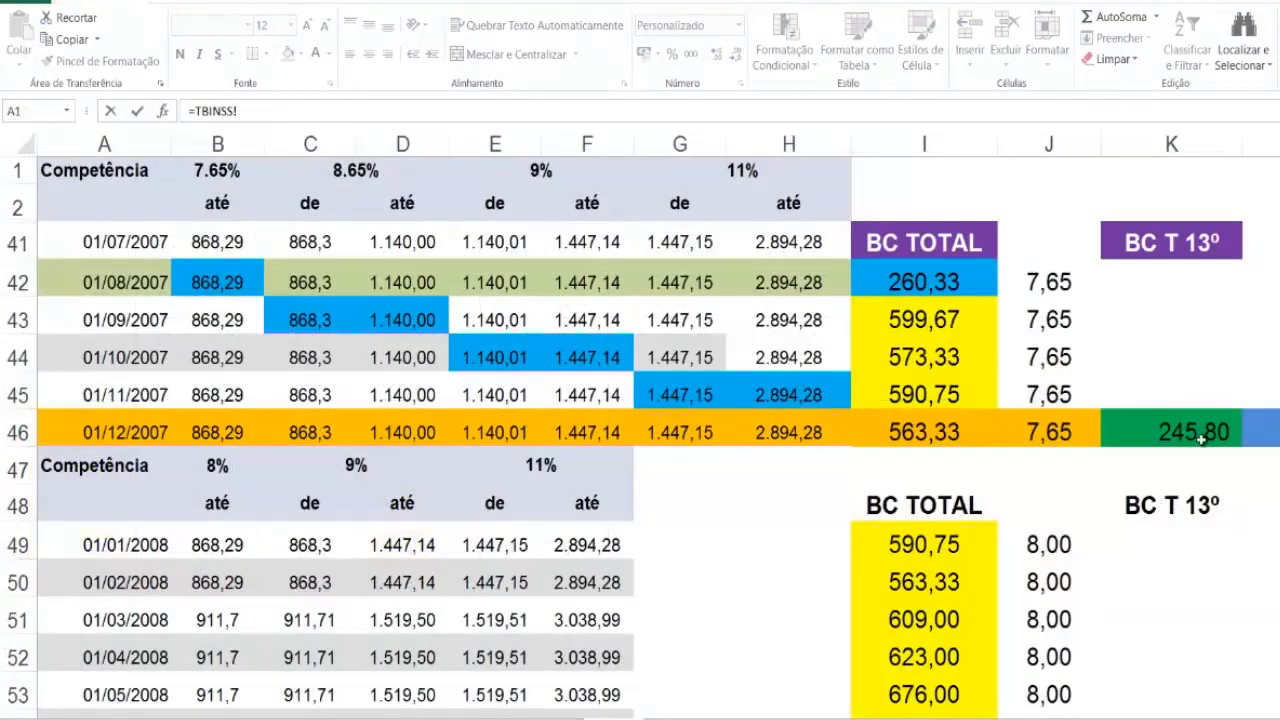
{"action": "left_click", "coordinate": [1256, 432]}
{"action": "key", "text": "Return"}
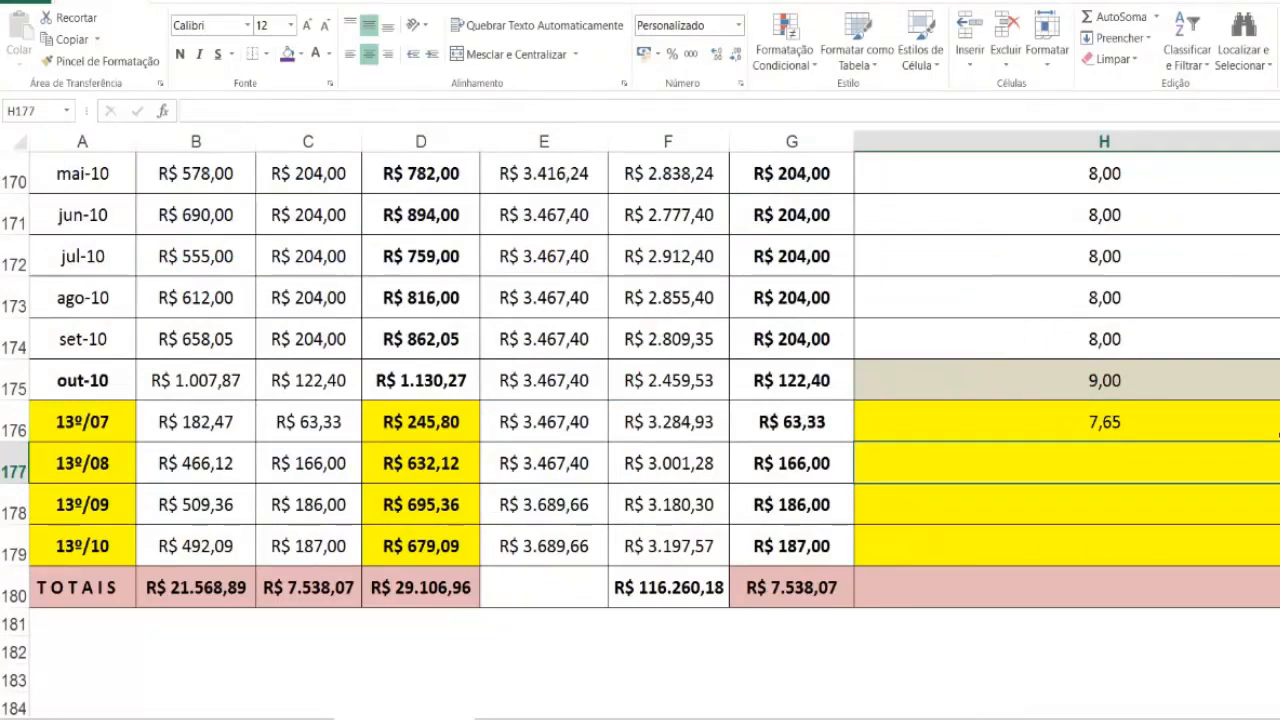
Step: Link the 13º/08 ALÍQUOTA in H177 to the dec-2008 13º rate in =TBINSS!L60
{"action": "type", "text": "="}
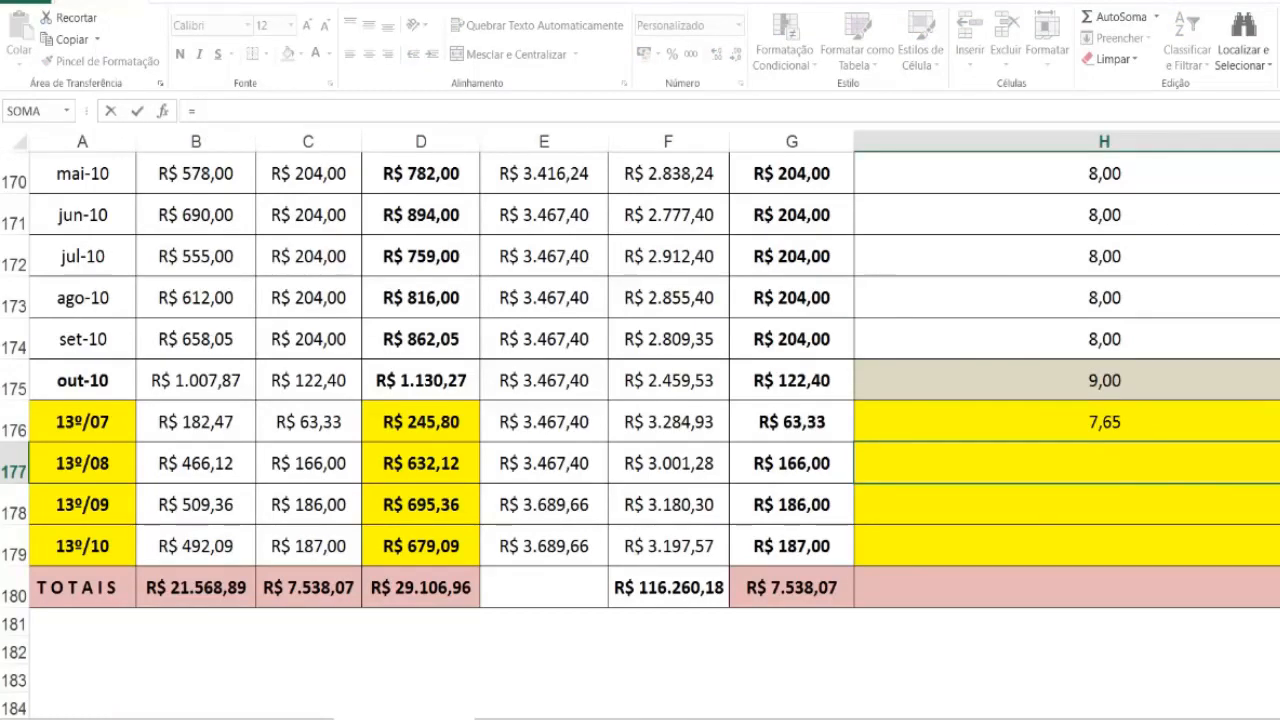
{"action": "left_click", "coordinate": [613, 718]}
{"action": "scroll", "coordinate": [1143, 546], "scroll_direction": "down", "scroll_amount": 4}
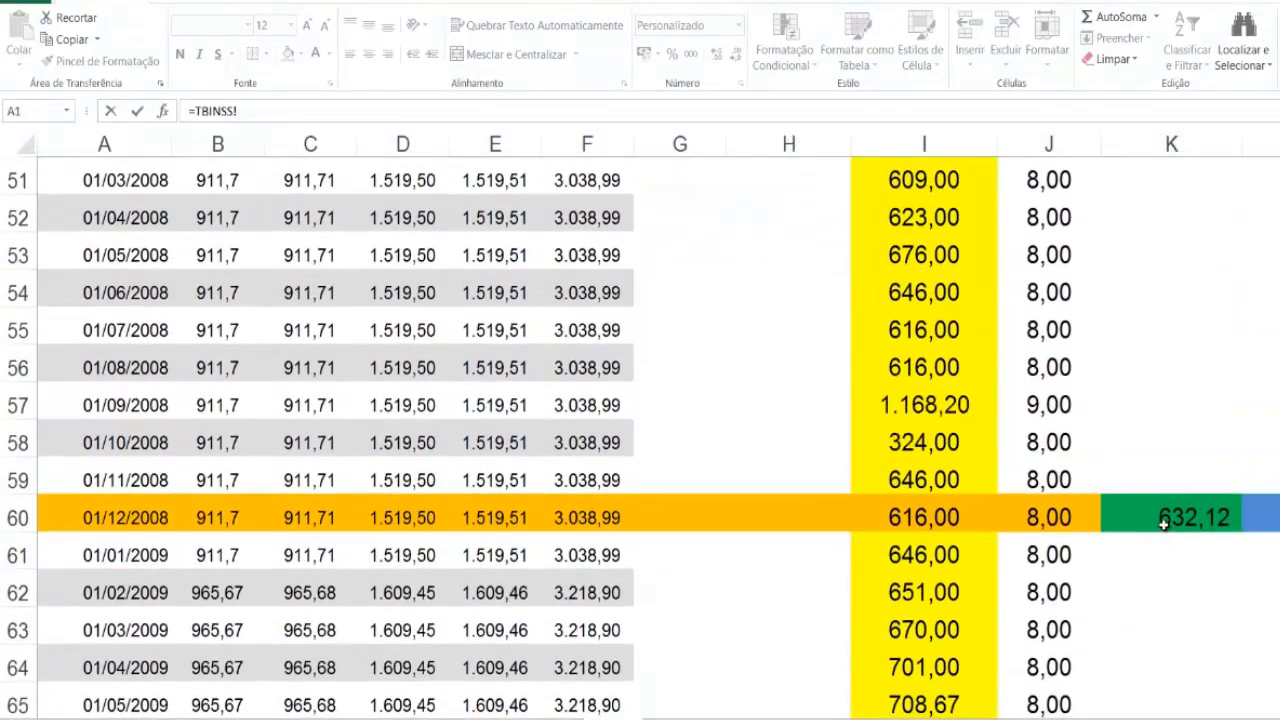
{"action": "left_click", "coordinate": [1168, 521]}
{"action": "left_click", "coordinate": [1266, 519]}
{"action": "key", "text": "Return"}
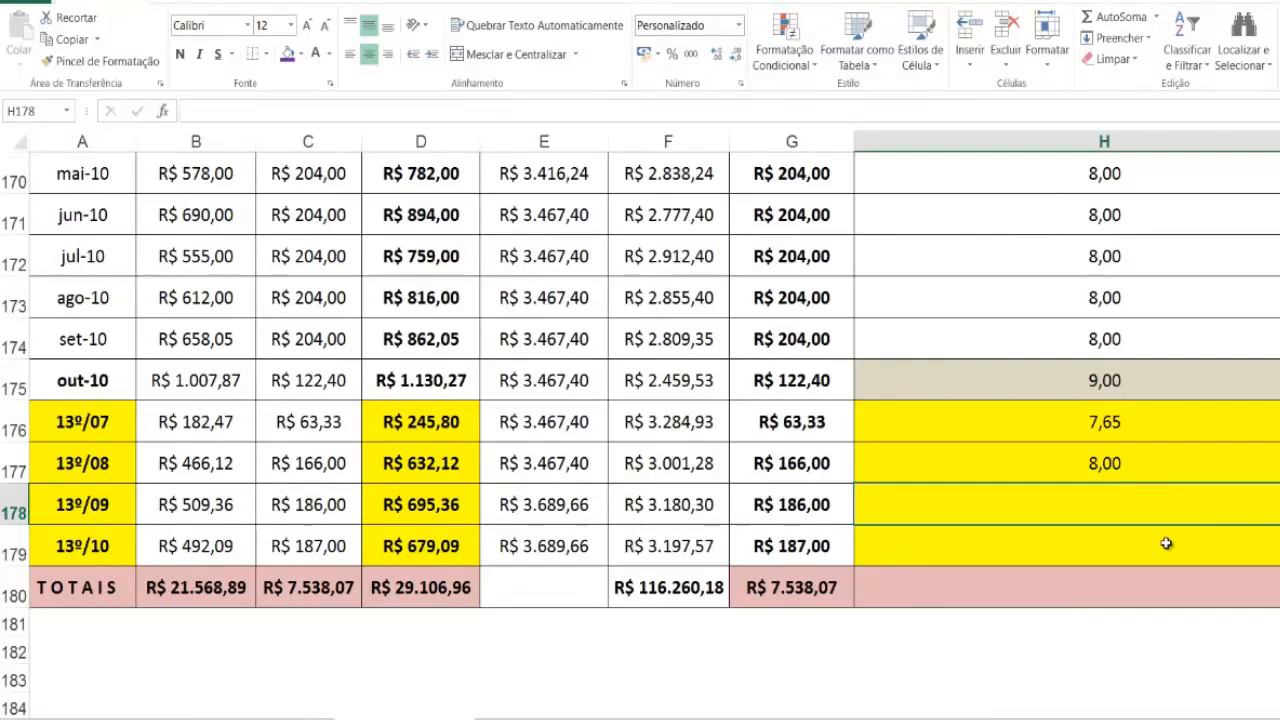
Step: Link the 13º/09 ALÍQUOTA in H178 to the dec-2009 13º rate in =TBINSS!L72
{"action": "type", "text": "="}
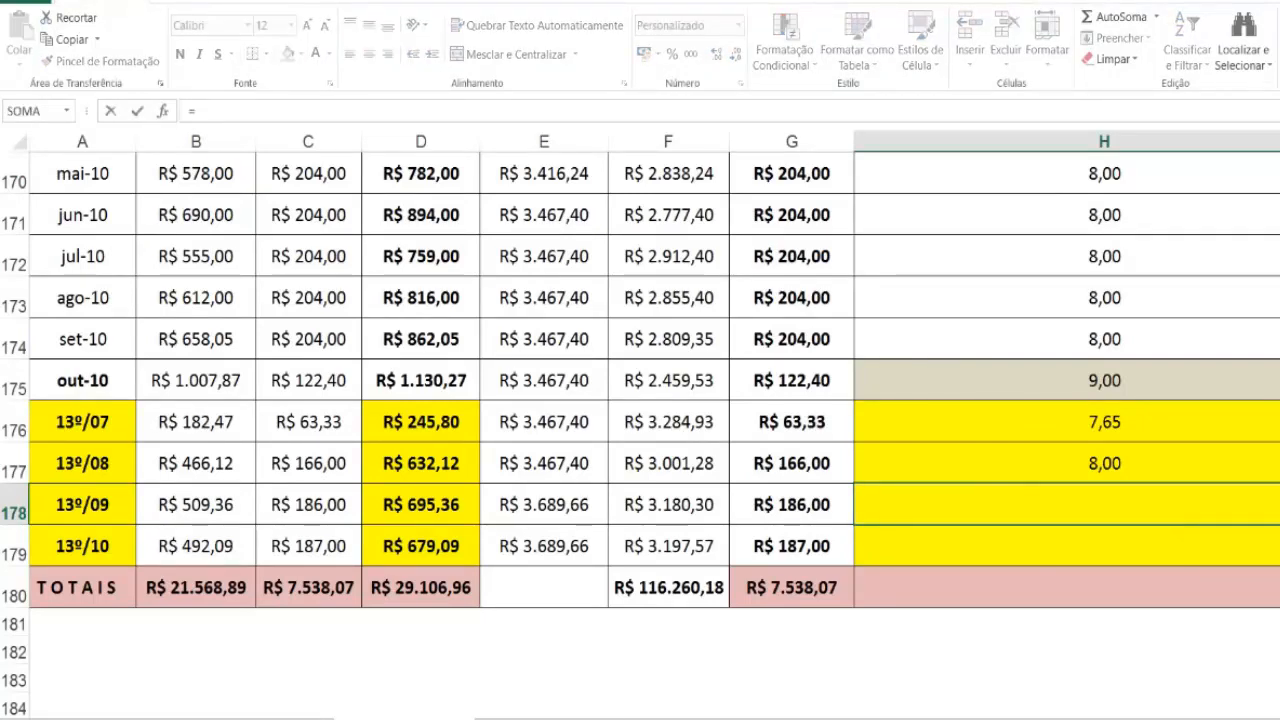
{"action": "left_click", "coordinate": [620, 716]}
{"action": "scroll", "coordinate": [1245, 508], "scroll_direction": "down", "scroll_amount": 4}
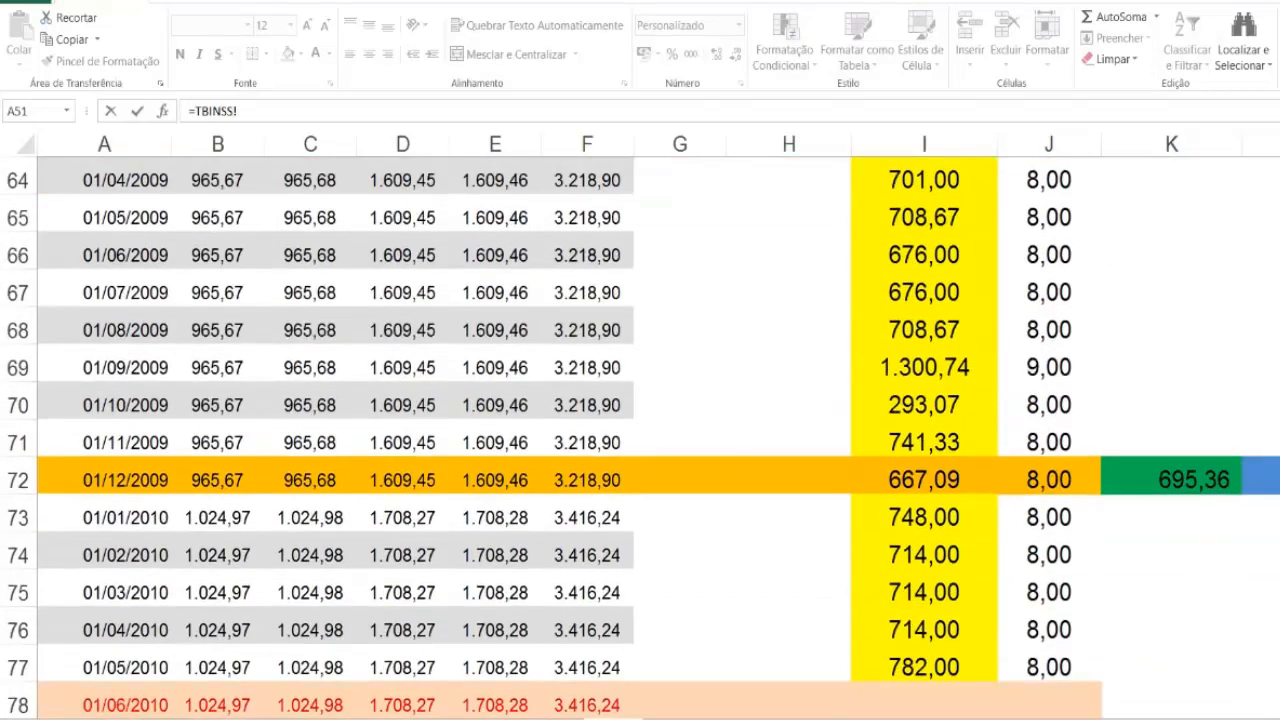
{"action": "left_click", "coordinate": [1262, 477]}
{"action": "key", "text": "Return"}
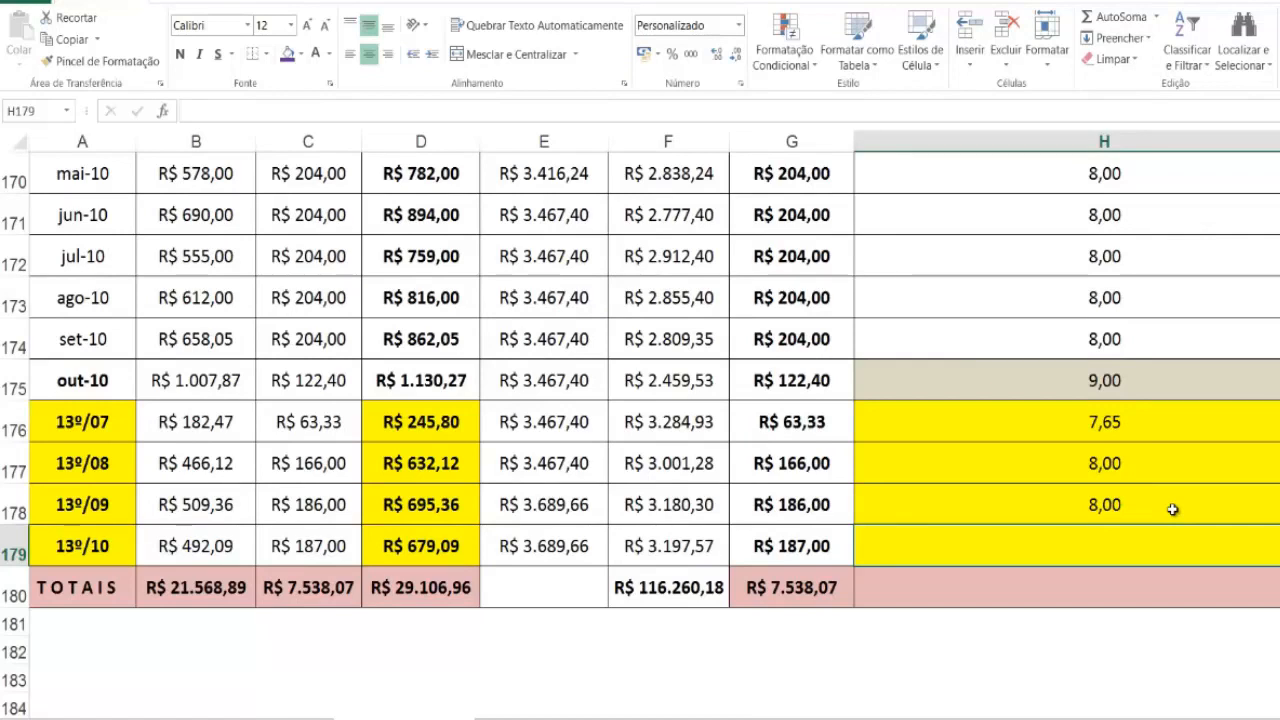
Step: Link the 13º/10 ALÍQUOTA in H179 to the oct-2010 13º rate in =TBINSS!L83
{"action": "type", "text": "="}
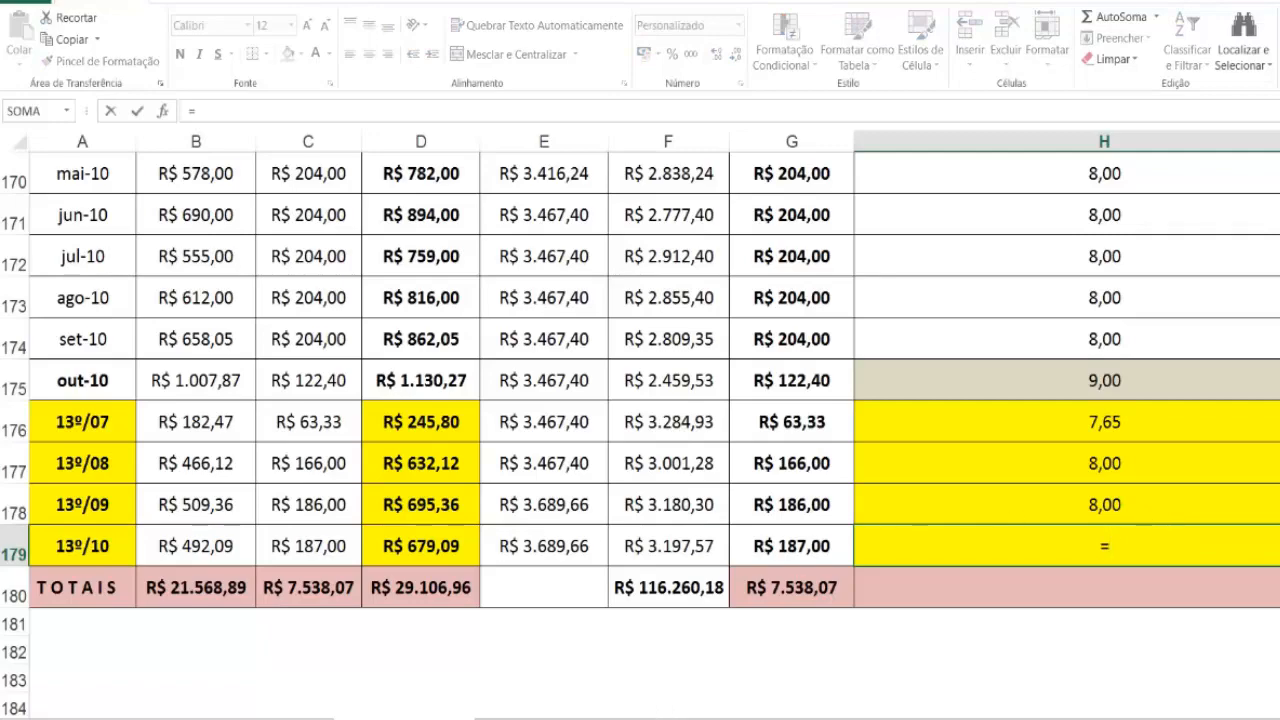
{"action": "left_click", "coordinate": [630, 718]}
{"action": "scroll", "coordinate": [660, 437], "scroll_direction": "down", "scroll_amount": 3}
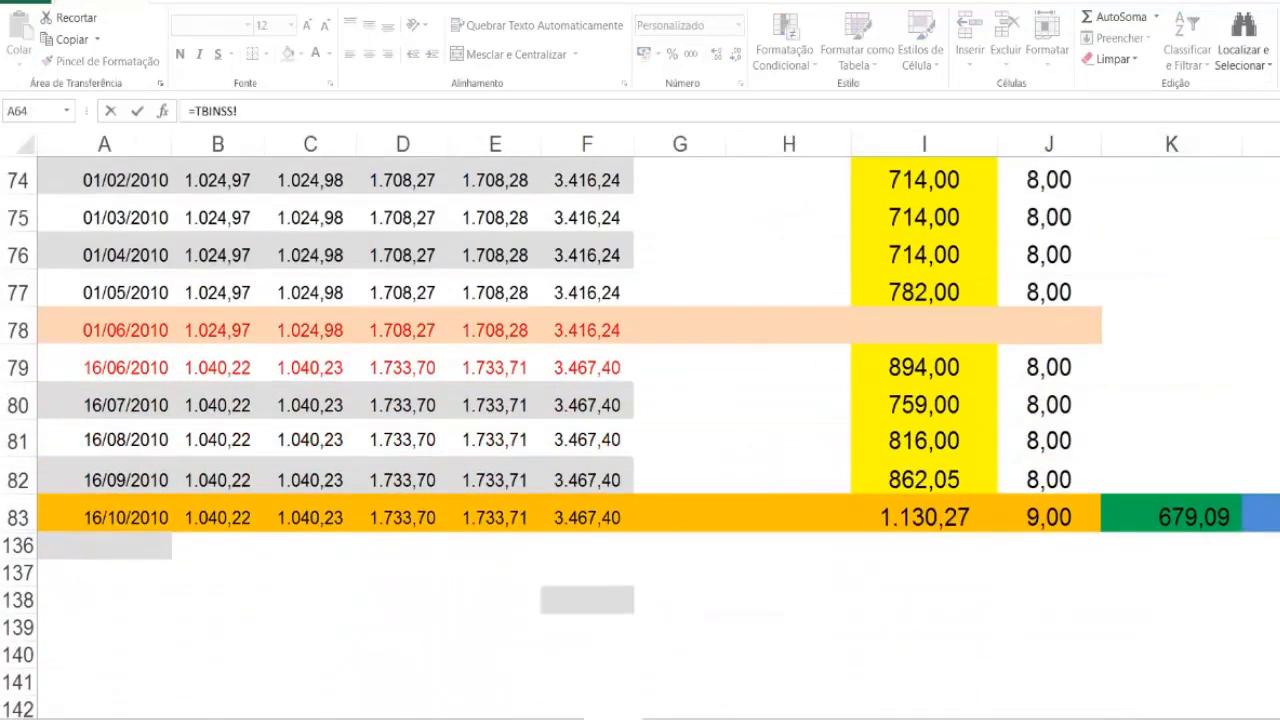
{"action": "left_click", "coordinate": [1264, 513]}
{"action": "key", "text": "Return"}
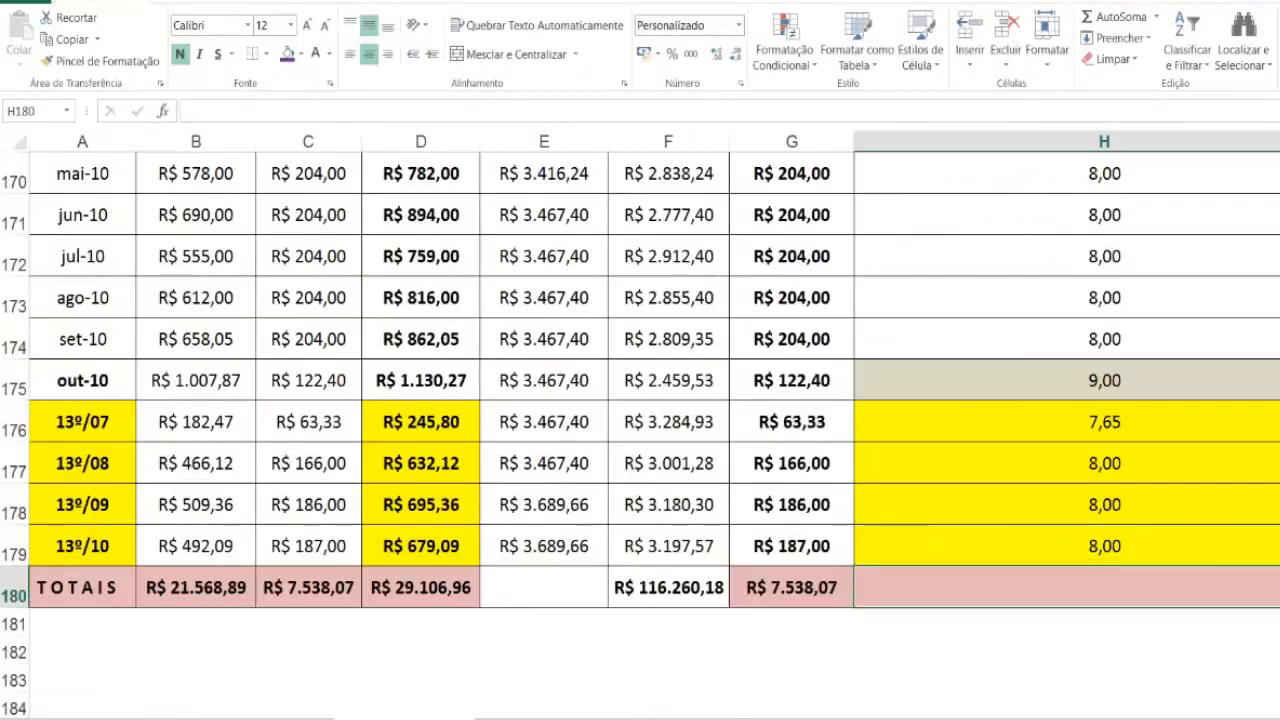
Step: Calculate the ago-07 INSS in I137 with =G137*H137% and fill the formula down through the 13º/10 row in I179
{"action": "scroll", "coordinate": [1172, 551], "scroll_direction": "up", "scroll_amount": 4}
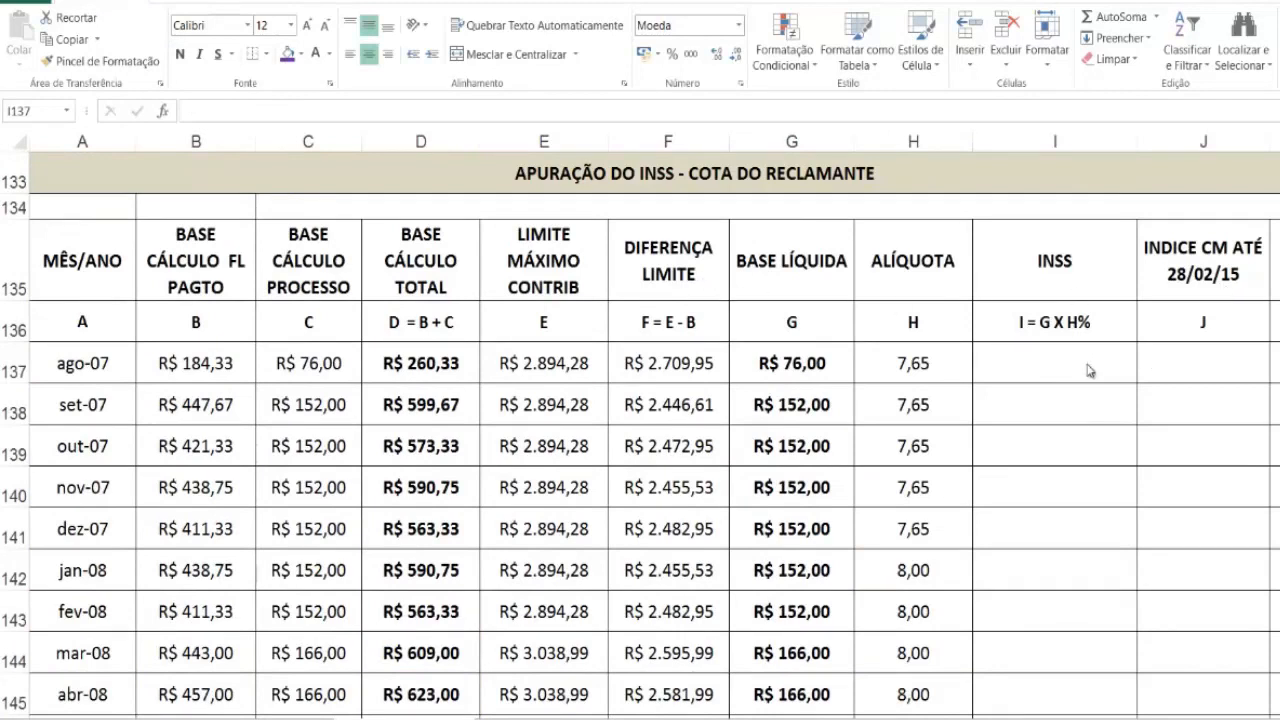
{"action": "left_click", "coordinate": [1021, 377]}
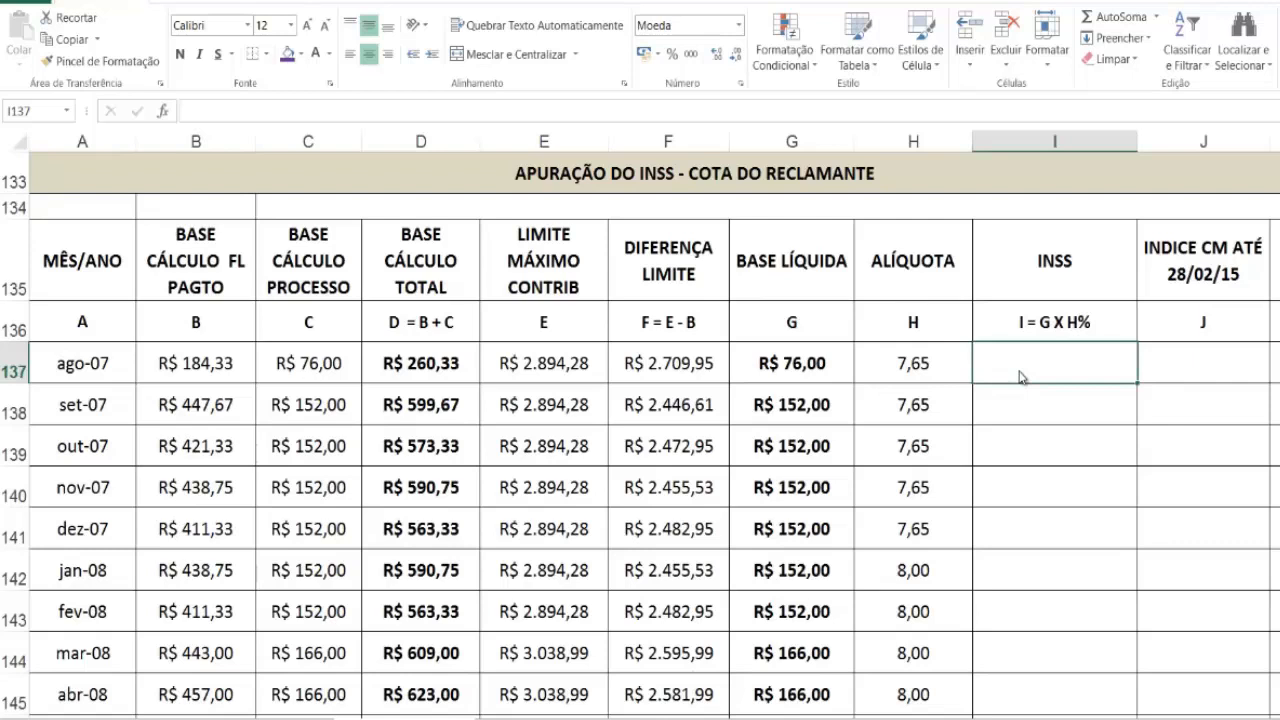
{"action": "type", "text": "="}
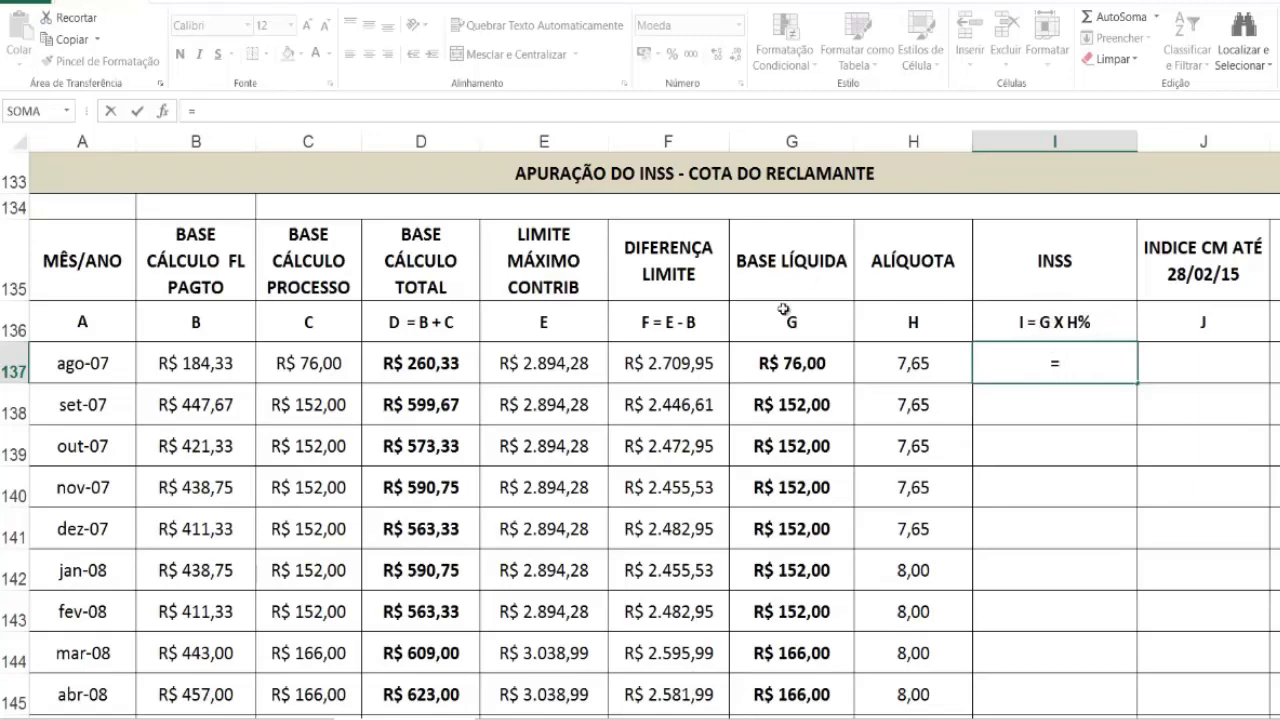
{"action": "left_click", "coordinate": [800, 367]}
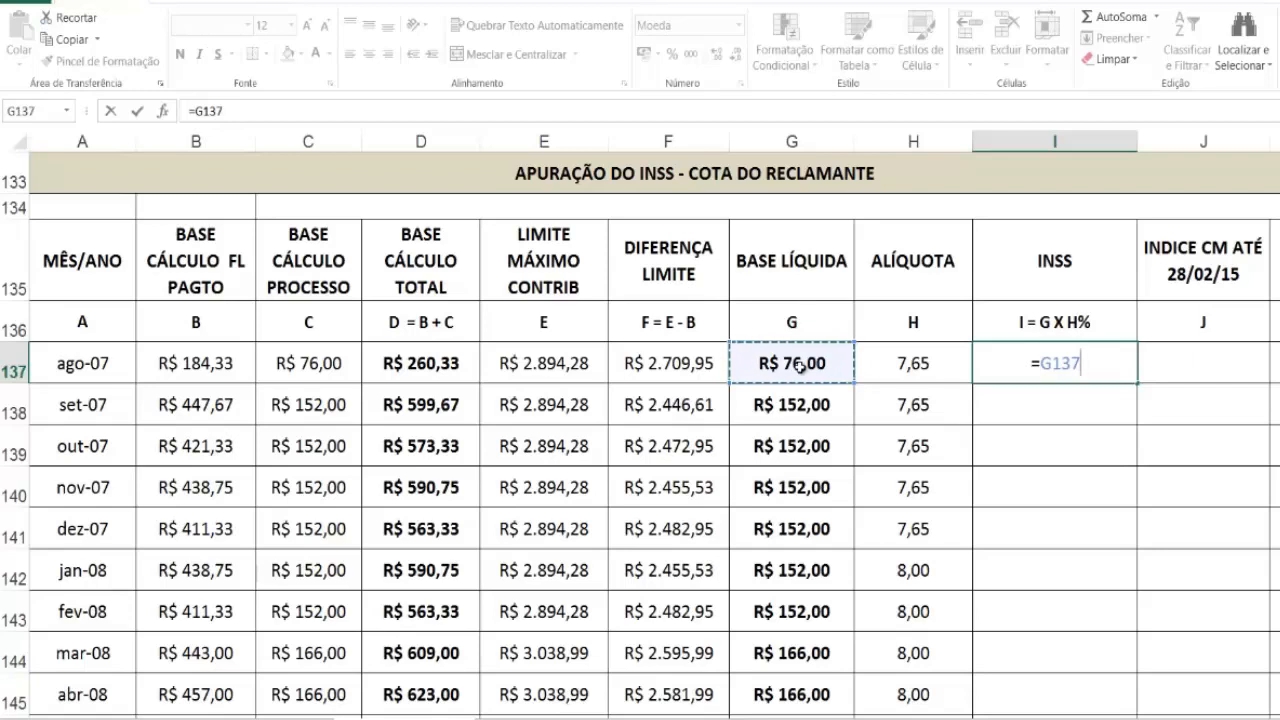
{"action": "type", "text": "*"}
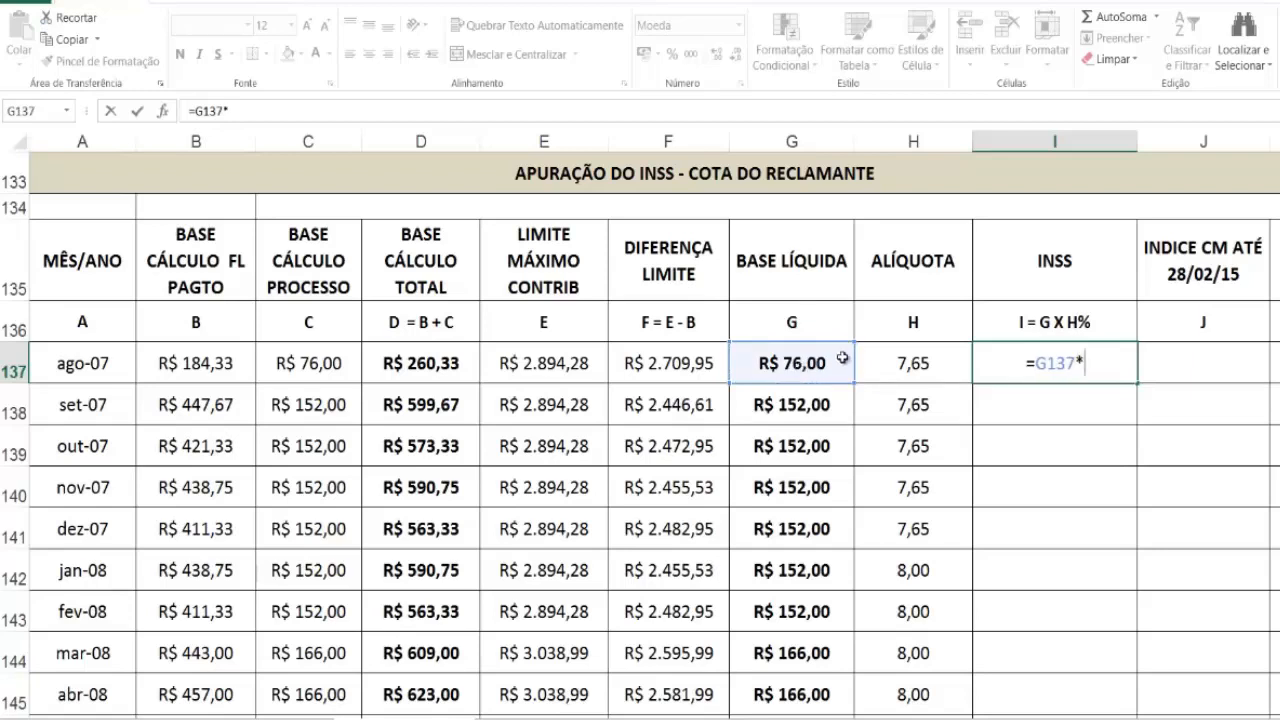
{"action": "left_click", "coordinate": [910, 365]}
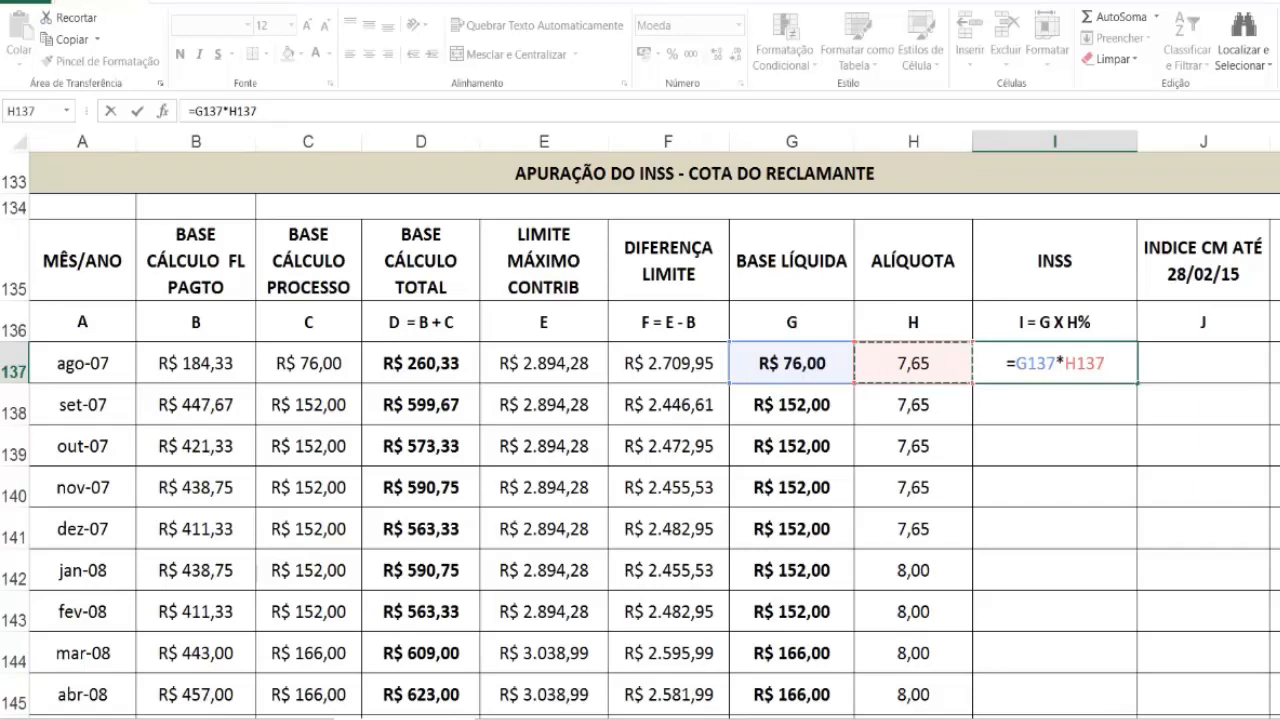
{"action": "type", "text": "%"}
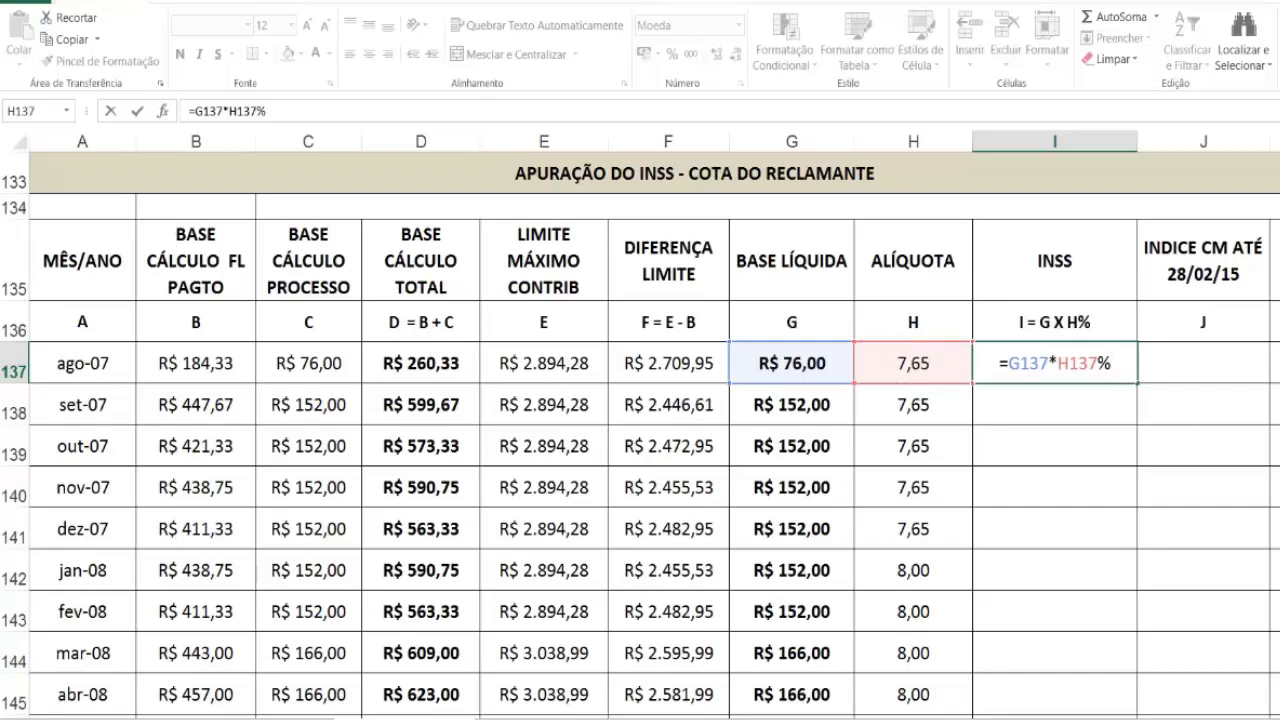
{"action": "key", "text": "Return"}
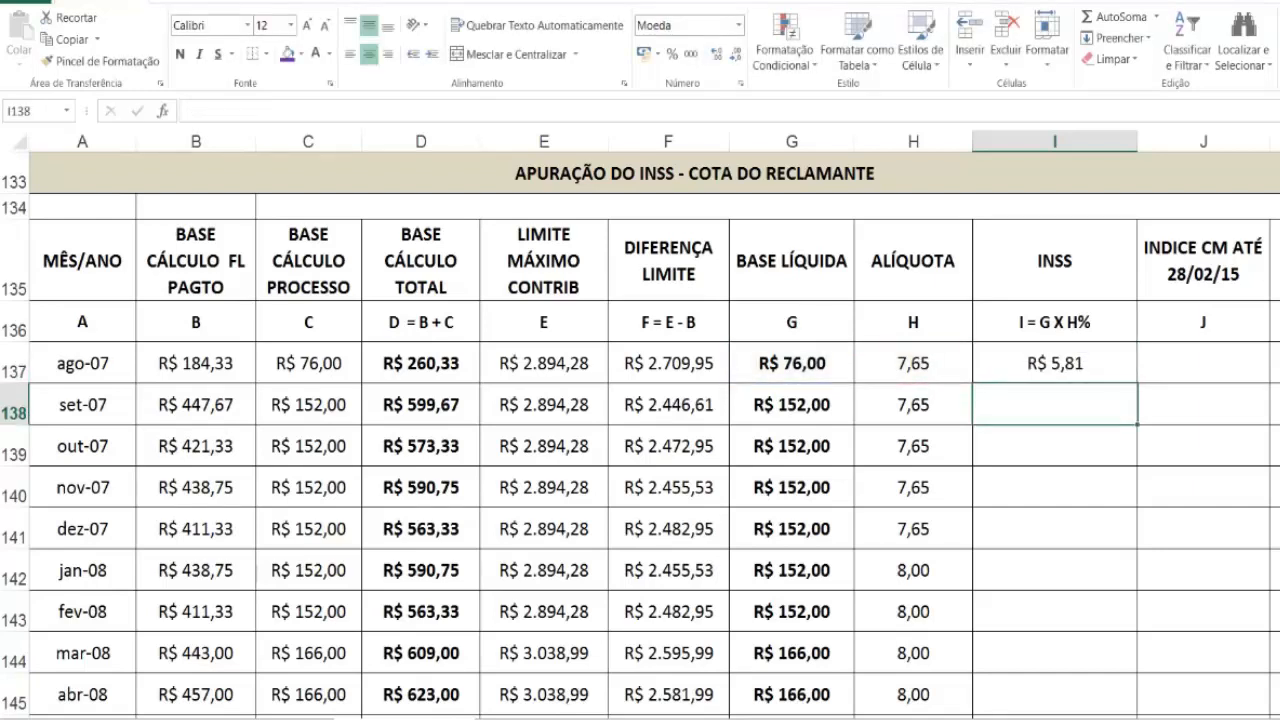
{"action": "left_click", "coordinate": [1092, 364]}
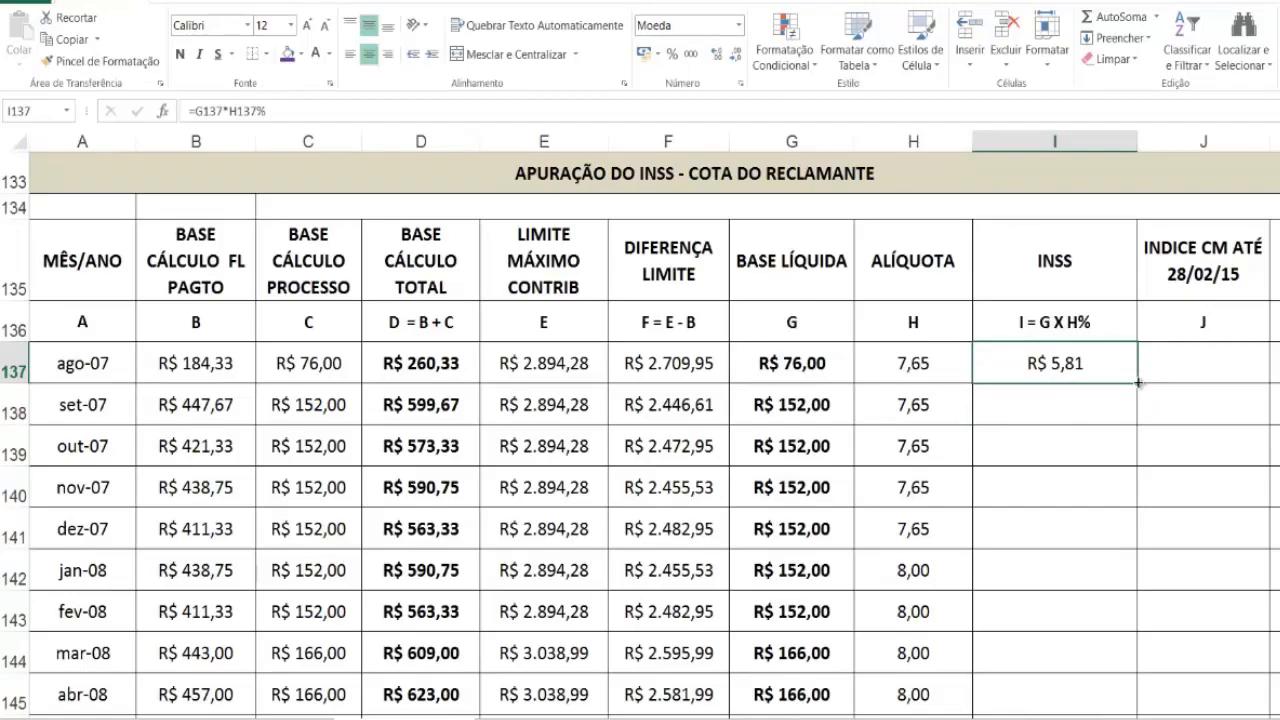
{"action": "left_click_drag", "start_coordinate": [1137, 383], "coordinate": [1126, 651]}
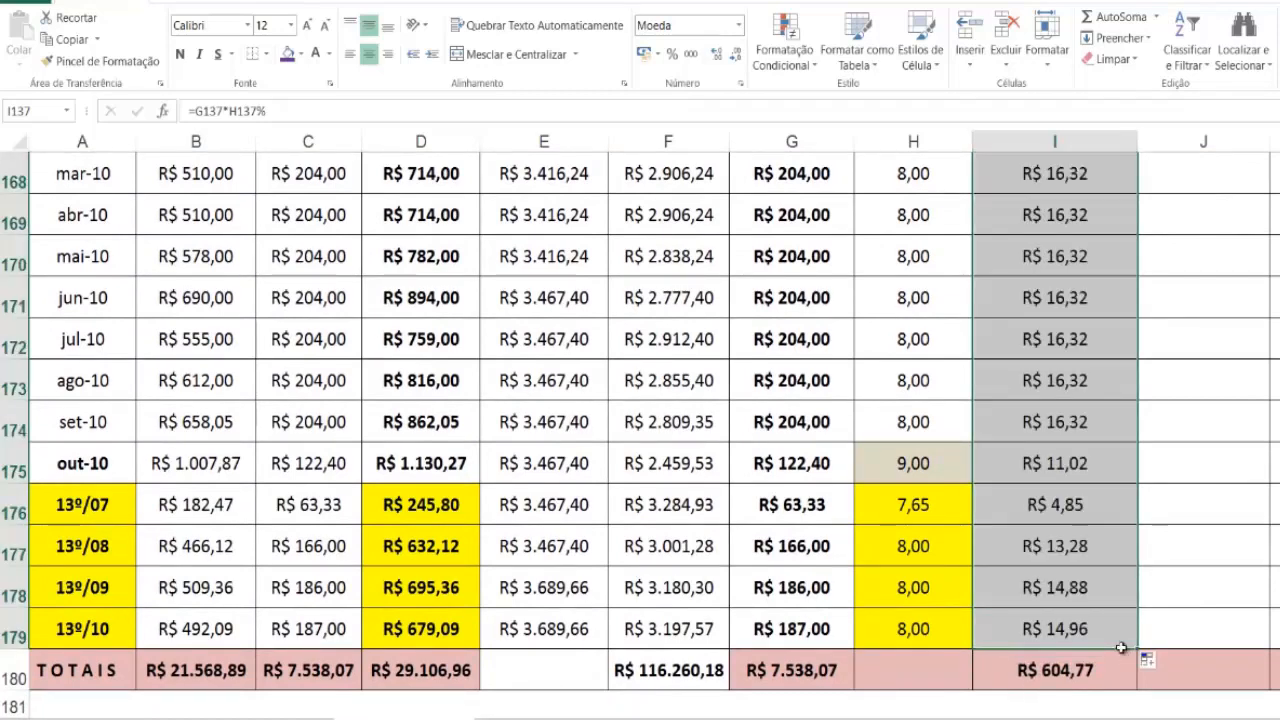
Step: Link the ago-07 INDICE CM ATÉ 28/02/15 in J137 to the ICM of the same month in the FGTS table with =I12
{"action": "scroll", "coordinate": [1078, 530], "scroll_direction": "up", "scroll_amount": 5}
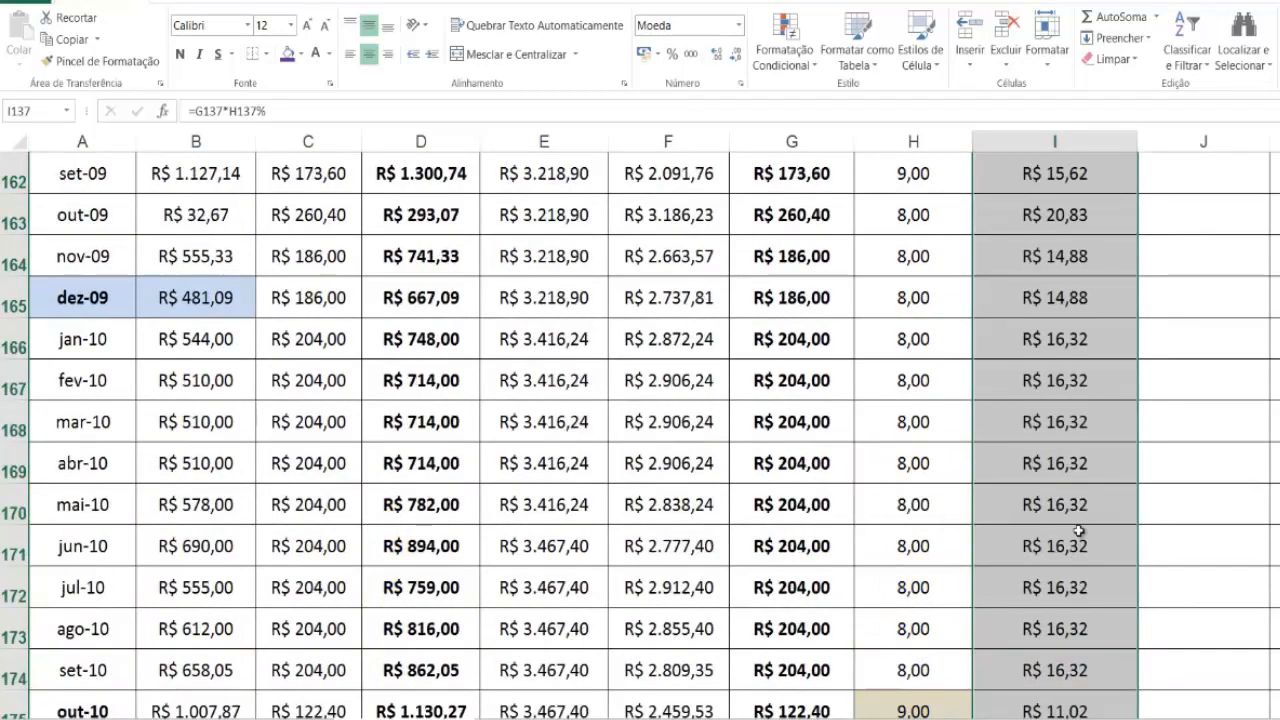
{"action": "scroll", "coordinate": [1075, 440], "scroll_direction": "up", "scroll_amount": 7}
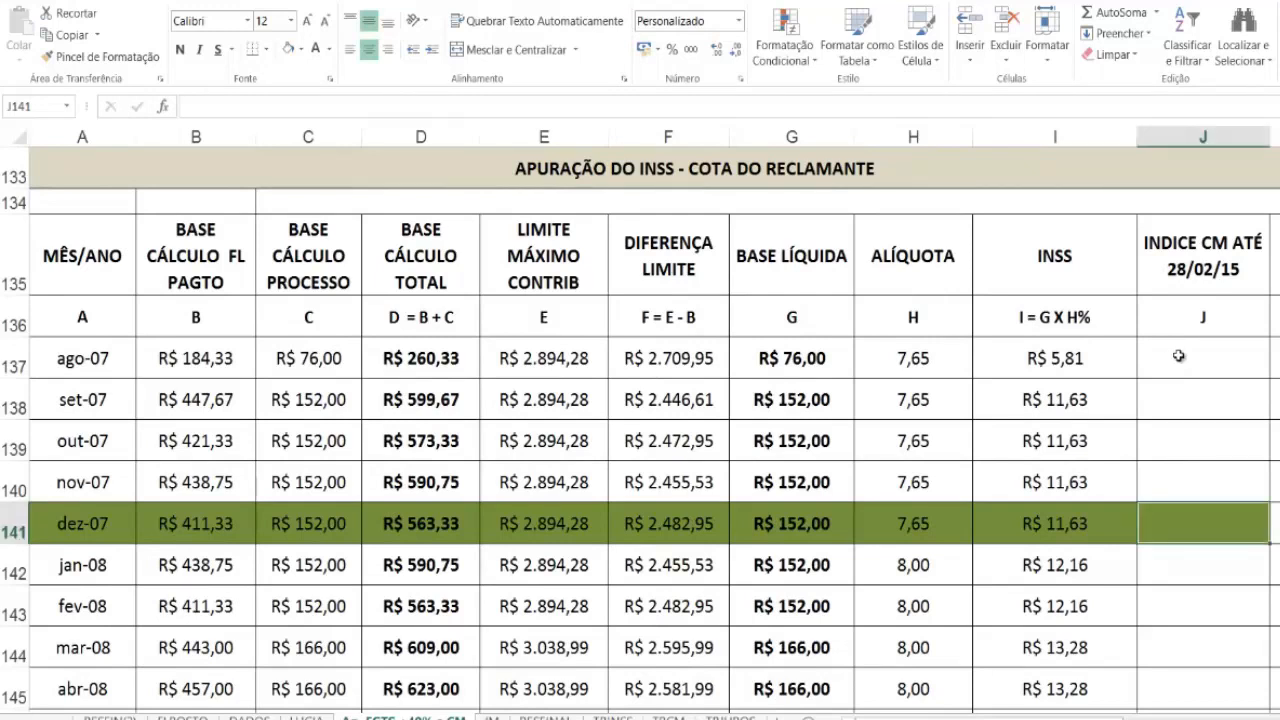
{"action": "left_click", "coordinate": [1178, 357]}
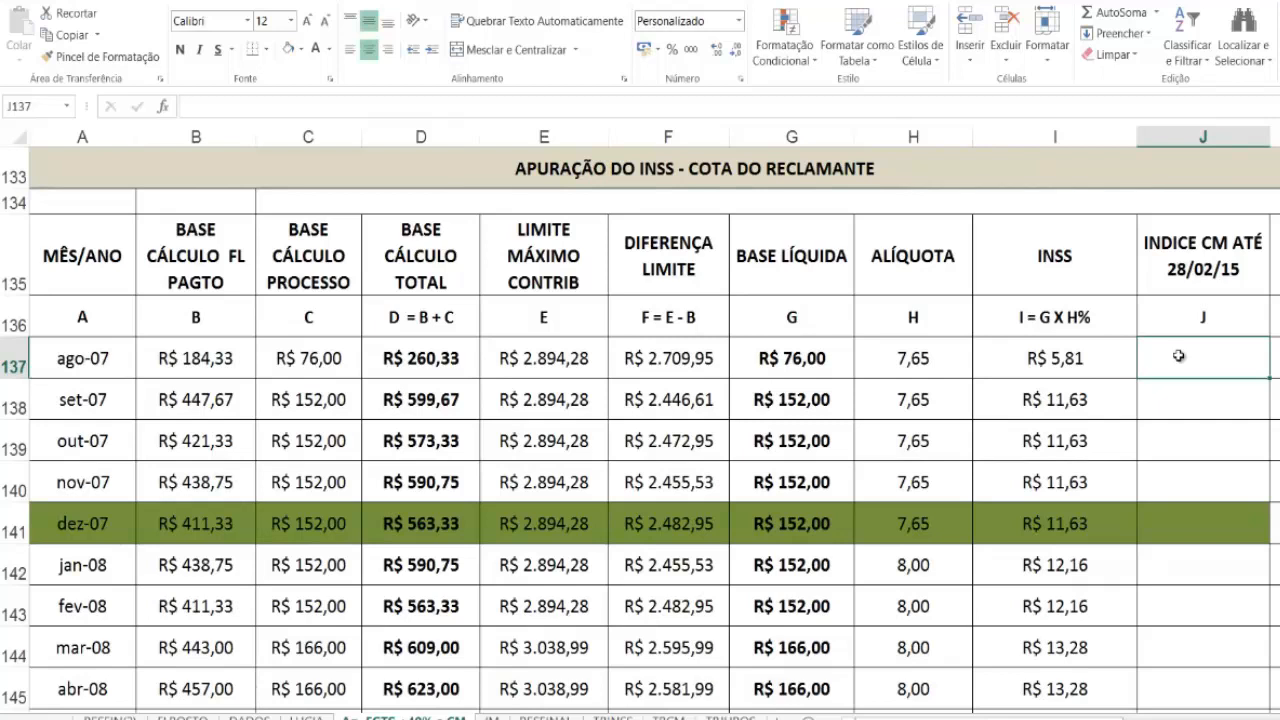
{"action": "type", "text": "="}
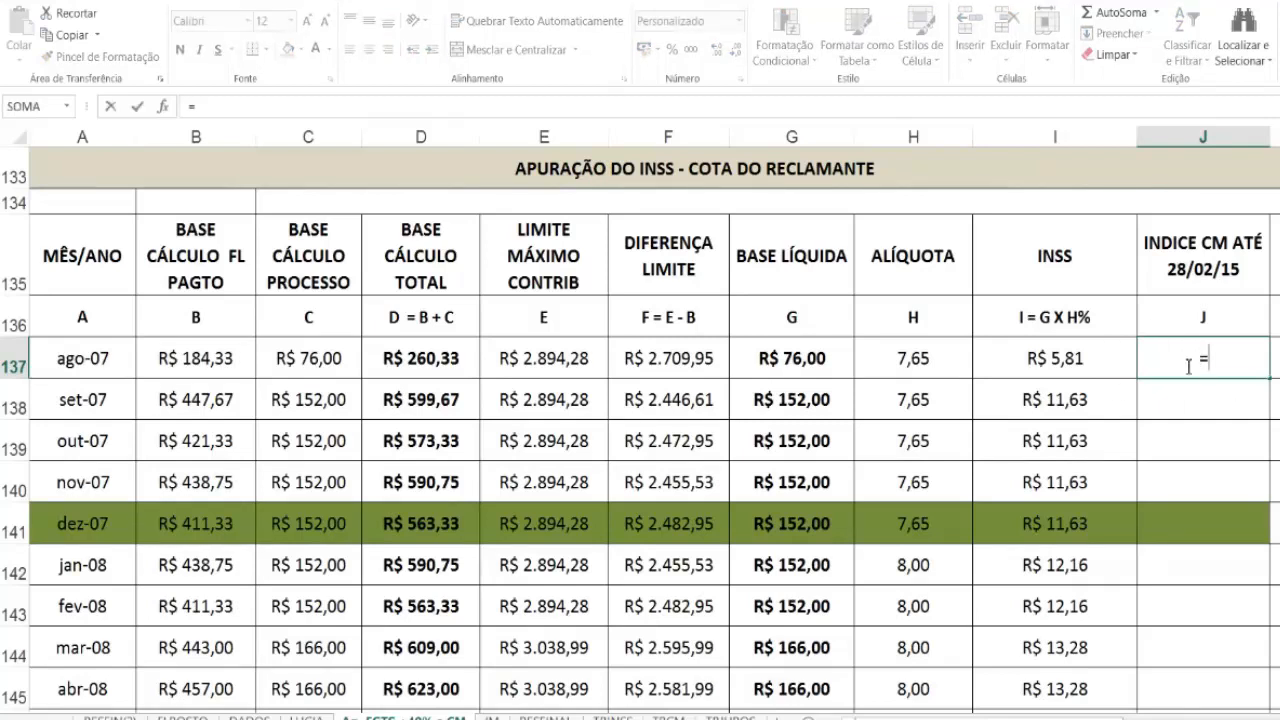
{"action": "scroll", "coordinate": [962, 406], "scroll_direction": "up", "scroll_amount": 12}
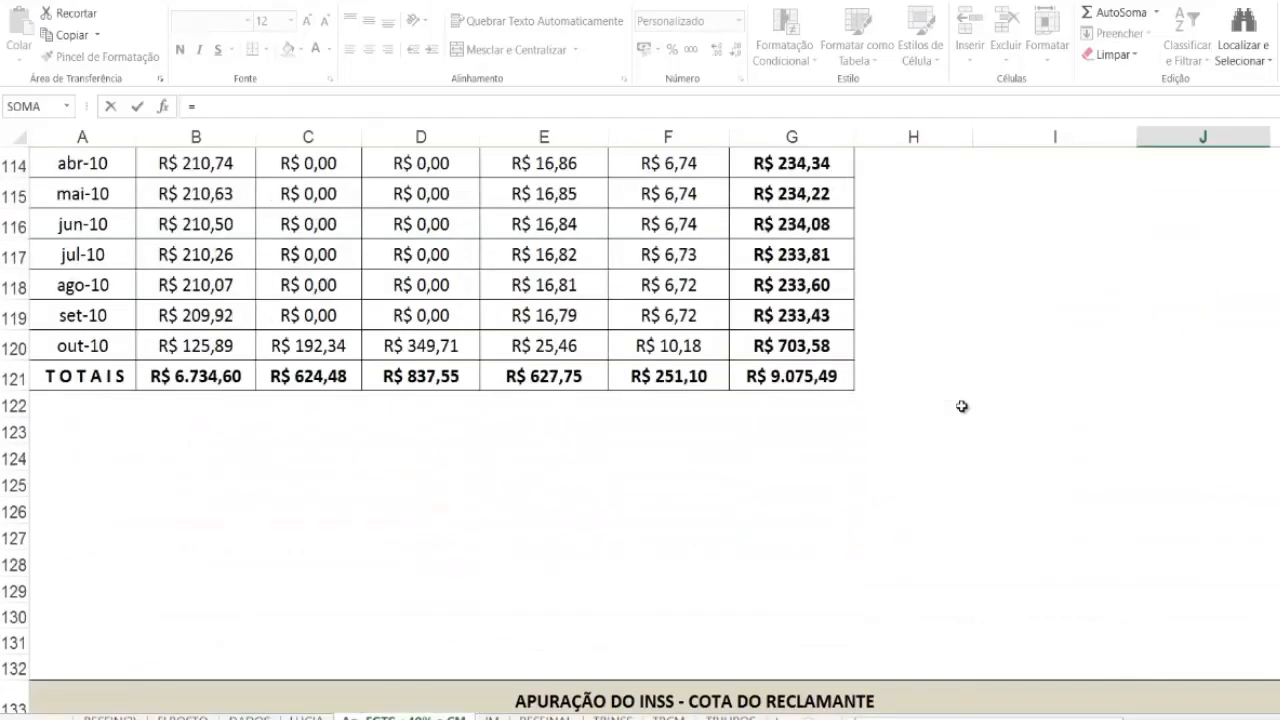
{"action": "scroll", "coordinate": [962, 406], "scroll_direction": "up", "scroll_amount": 12}
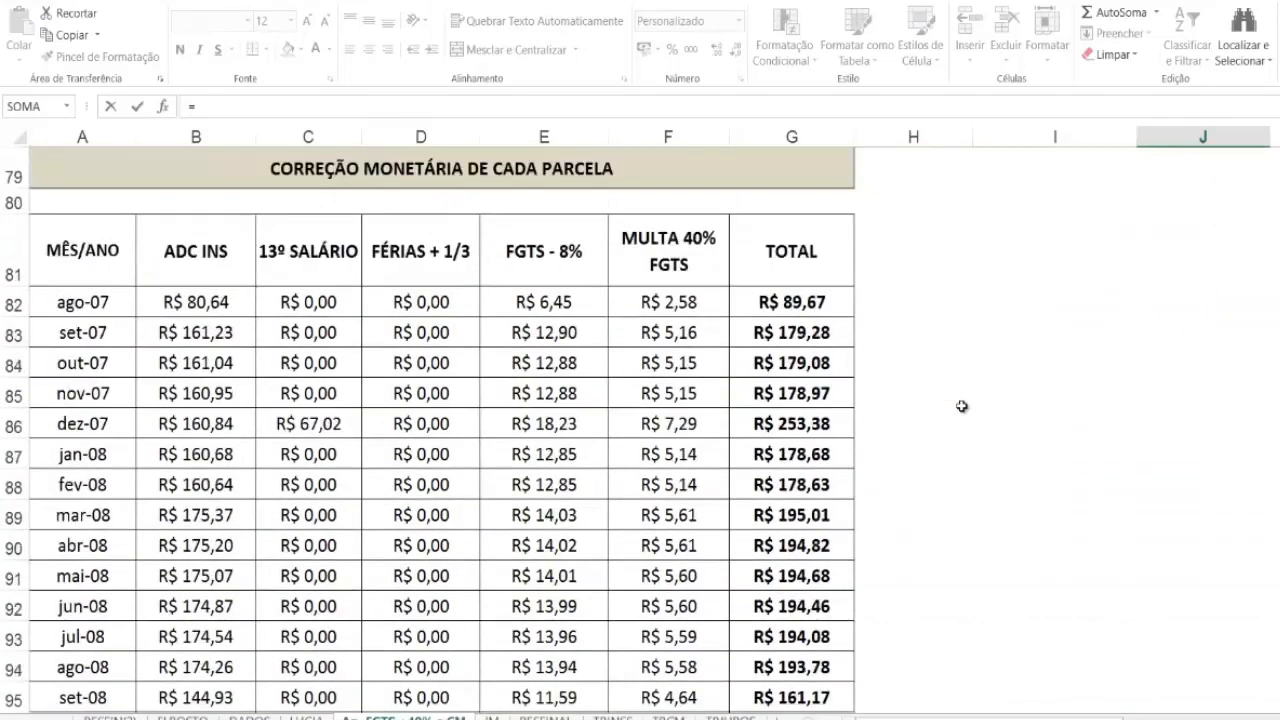
{"action": "scroll", "coordinate": [962, 406], "scroll_direction": "up", "scroll_amount": 12}
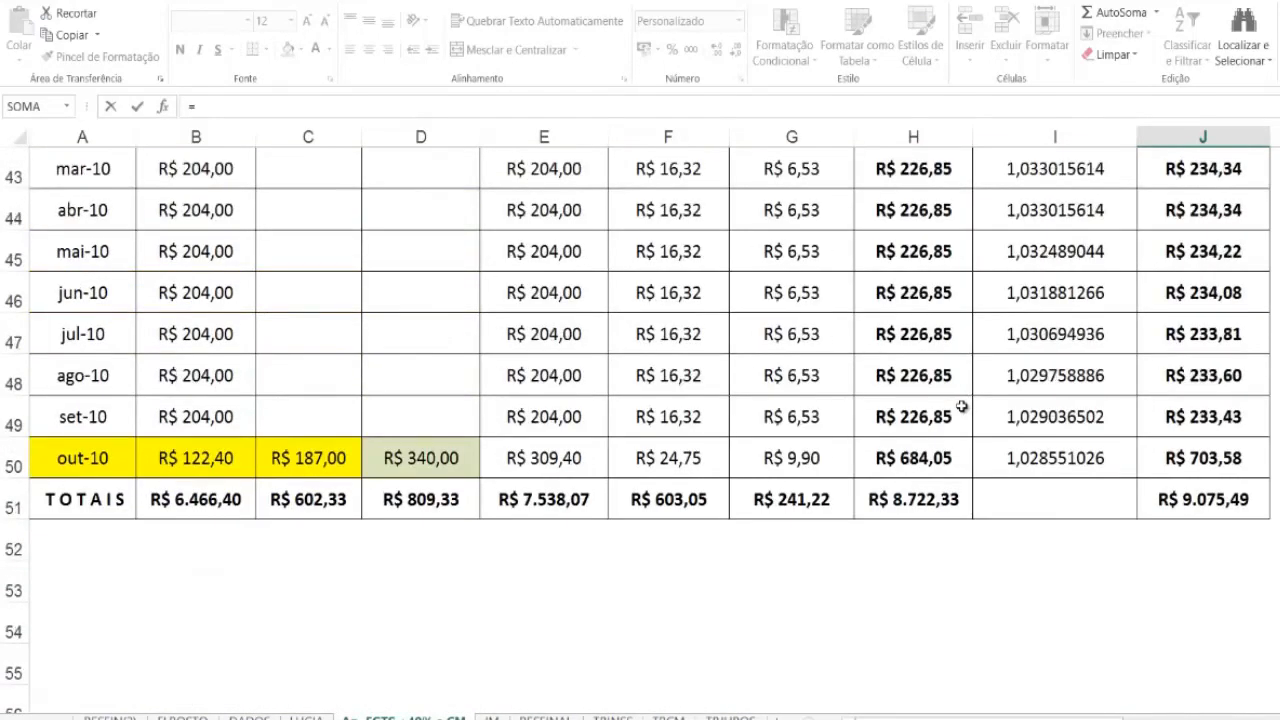
{"action": "scroll", "coordinate": [962, 406], "scroll_direction": "up", "scroll_amount": 6}
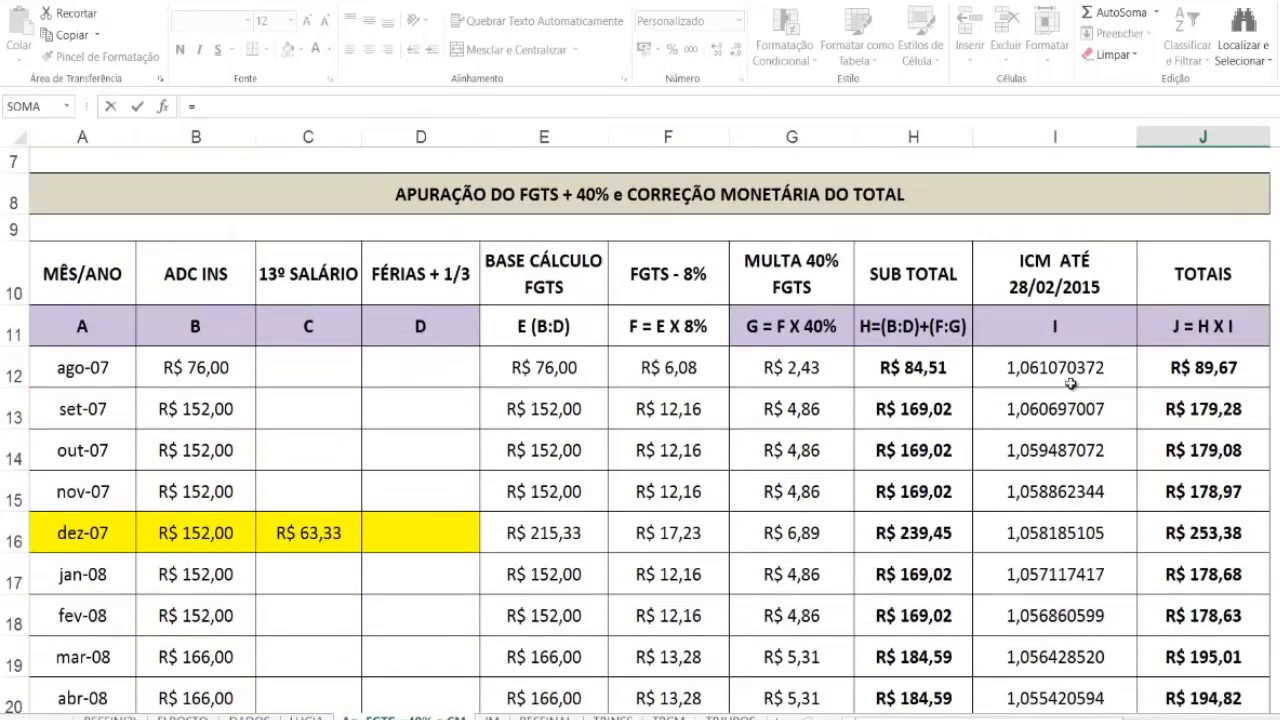
{"action": "left_click", "coordinate": [1062, 369]}
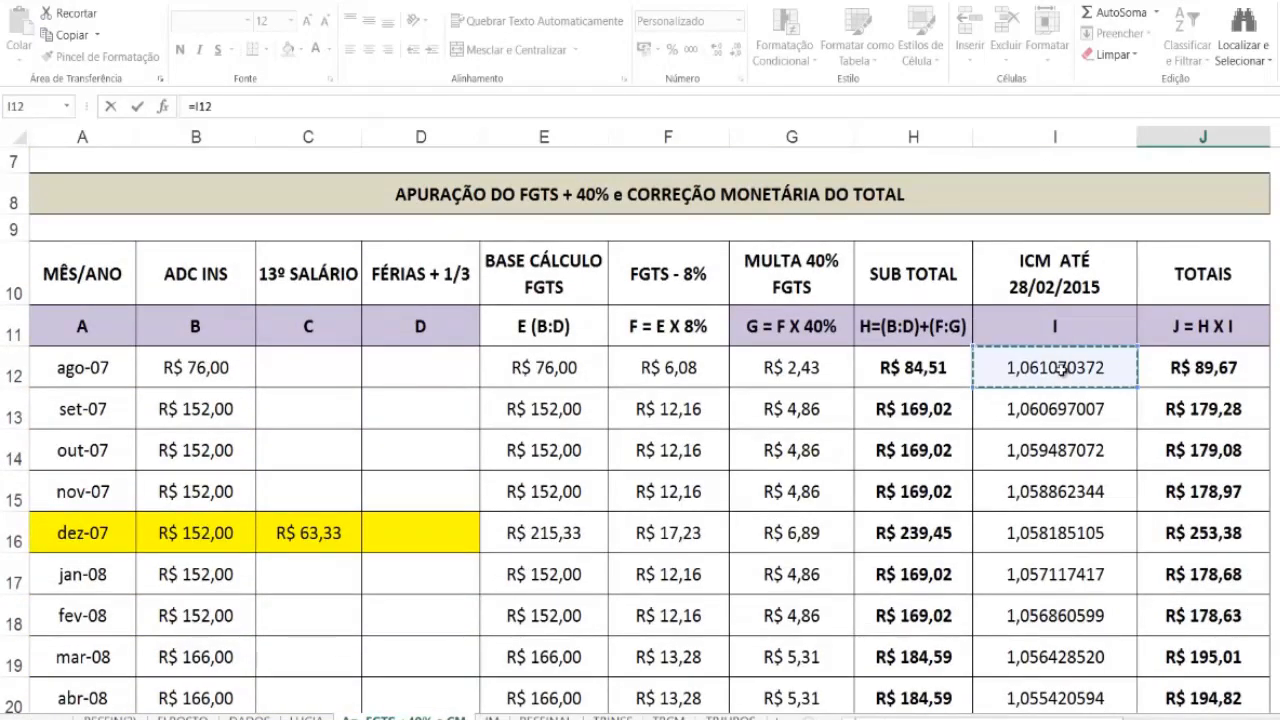
{"action": "key", "text": "Return"}
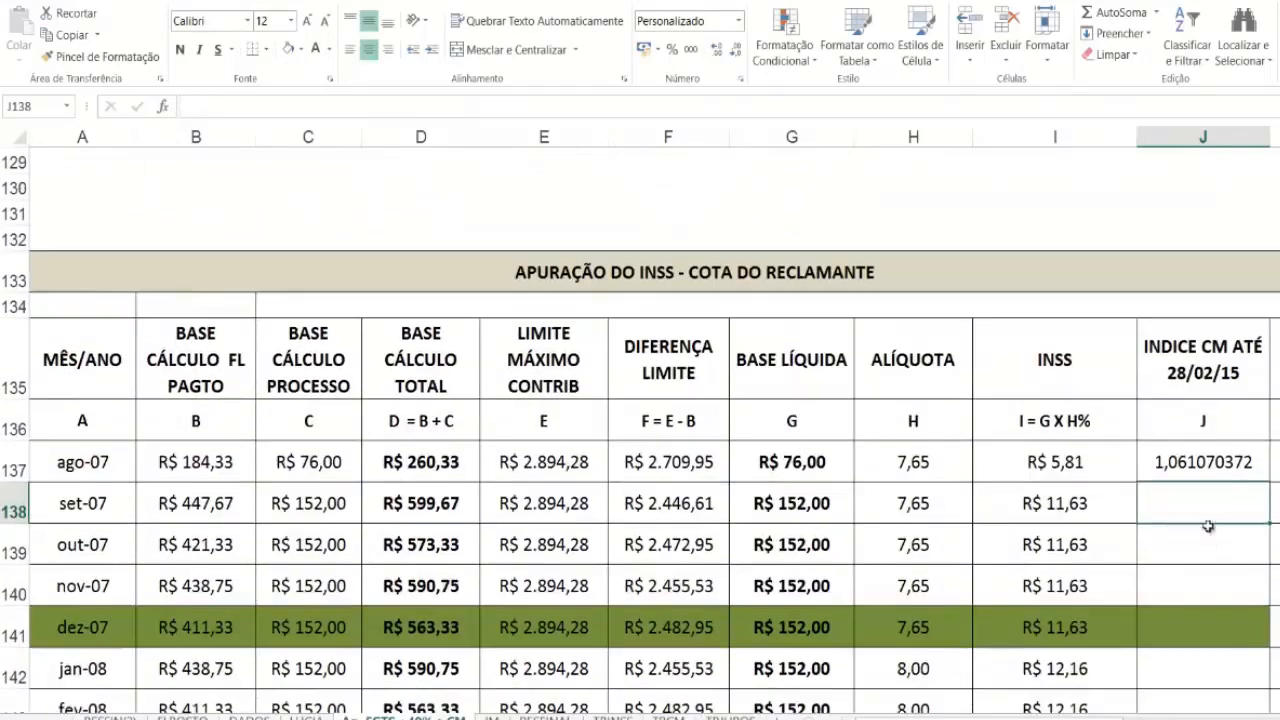
Step: Fill the correction index link from J137 down to J179 and clear the four 13º rows J176:J179
{"action": "left_click", "coordinate": [1207, 459]}
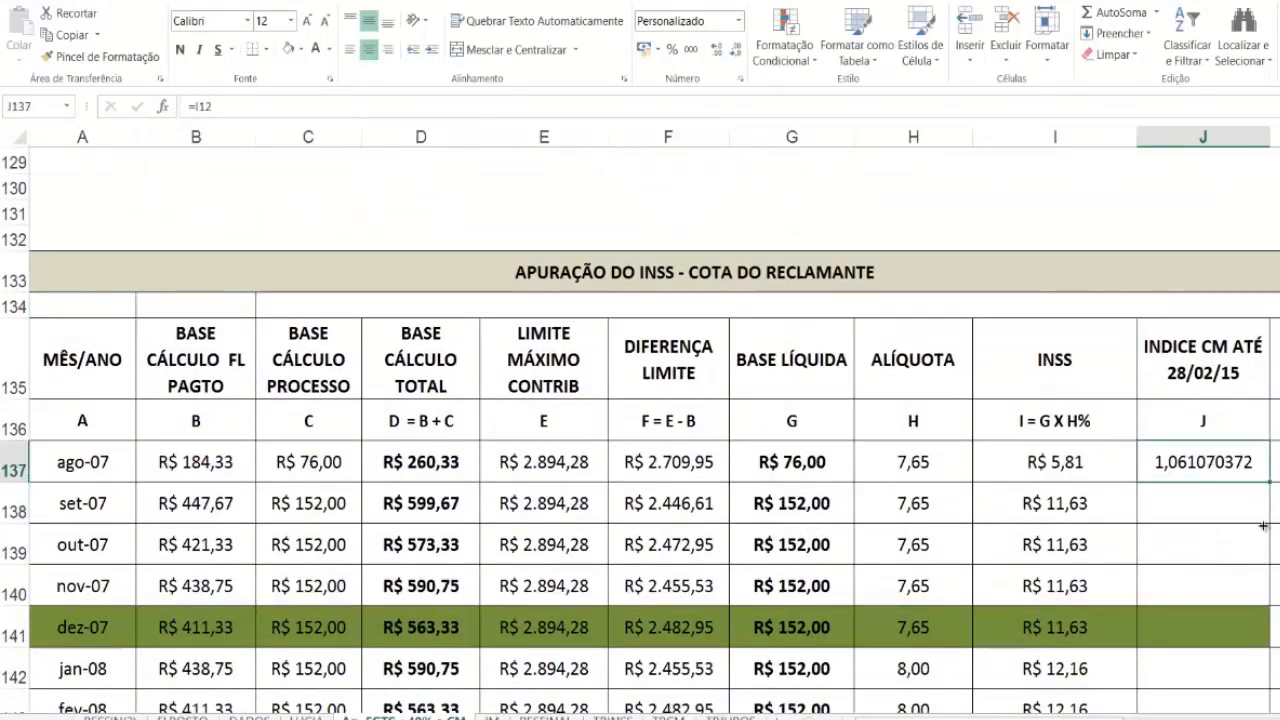
{"action": "mouse_move", "coordinate": [1263, 526]}
{"action": "left_mouse_down"}
{"action": "mouse_move", "coordinate": [1212, 714]}
{"action": "mouse_move", "coordinate": [1219, 551]}
{"action": "mouse_move", "coordinate": [1214, 650]}
{"action": "mouse_move", "coordinate": [1206, 612]}
{"action": "mouse_move", "coordinate": [1203, 637]}
{"action": "left_mouse_up"}
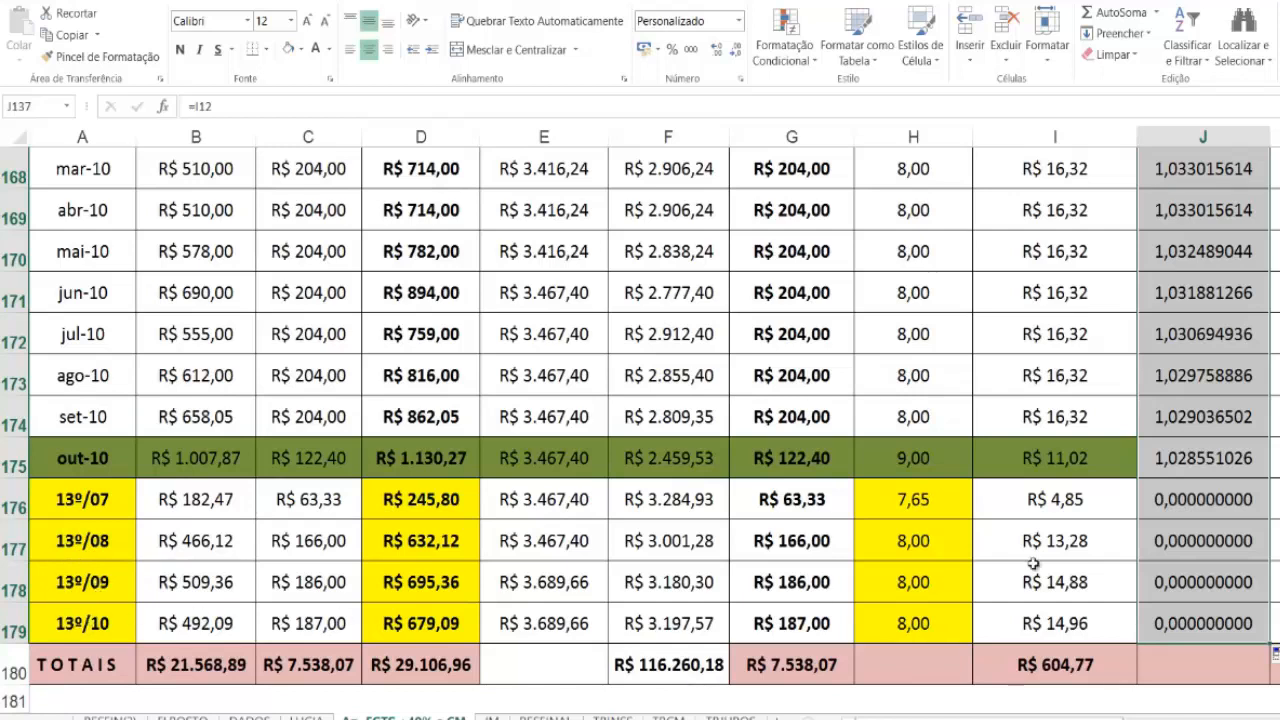
{"action": "left_click_drag", "start_coordinate": [1192, 500], "coordinate": [1187, 617]}
{"action": "key", "text": "Delete"}
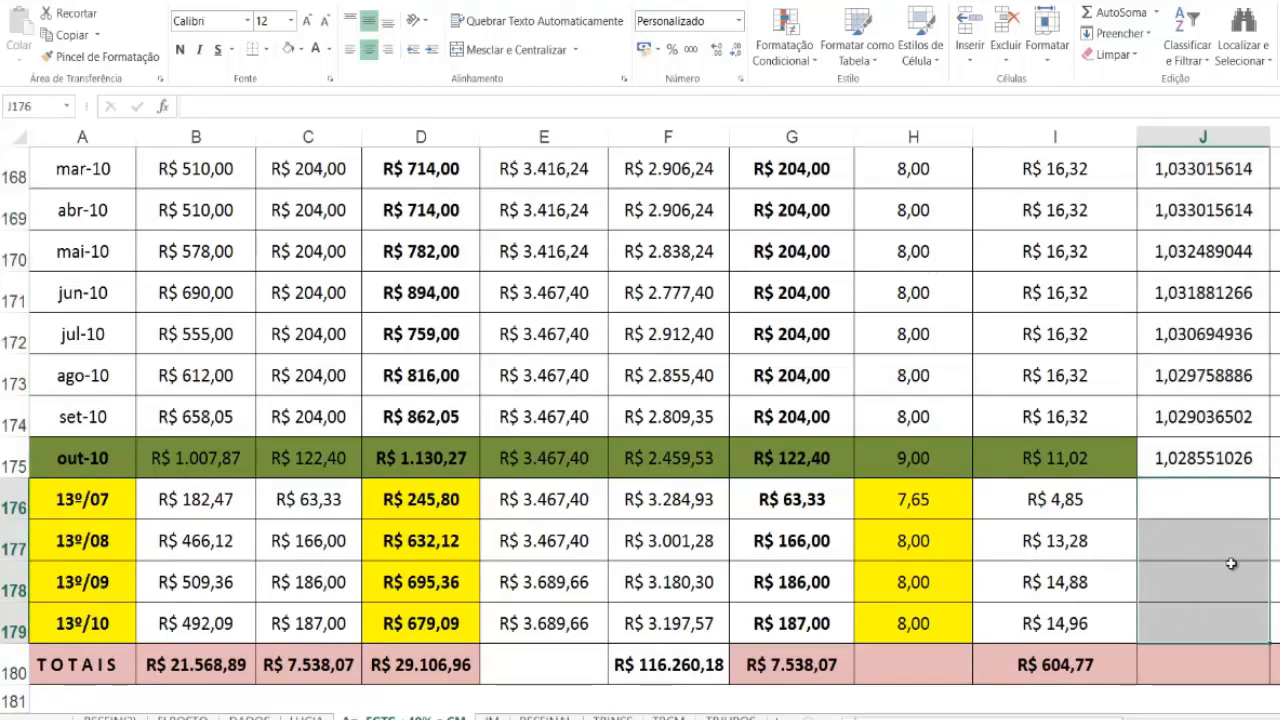
Step: Link the 13º/07 correction index in J176 to the dez-07 index with =J141
{"action": "left_click", "coordinate": [1208, 504]}
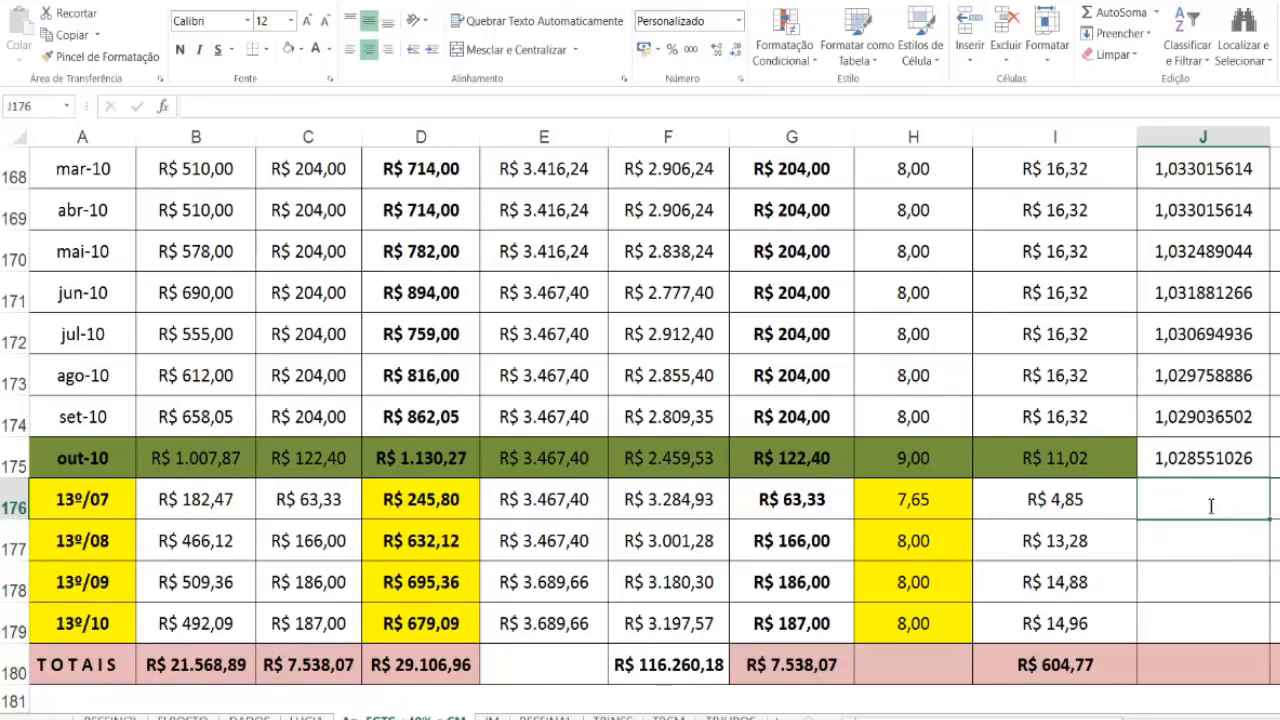
{"action": "type", "text": "="}
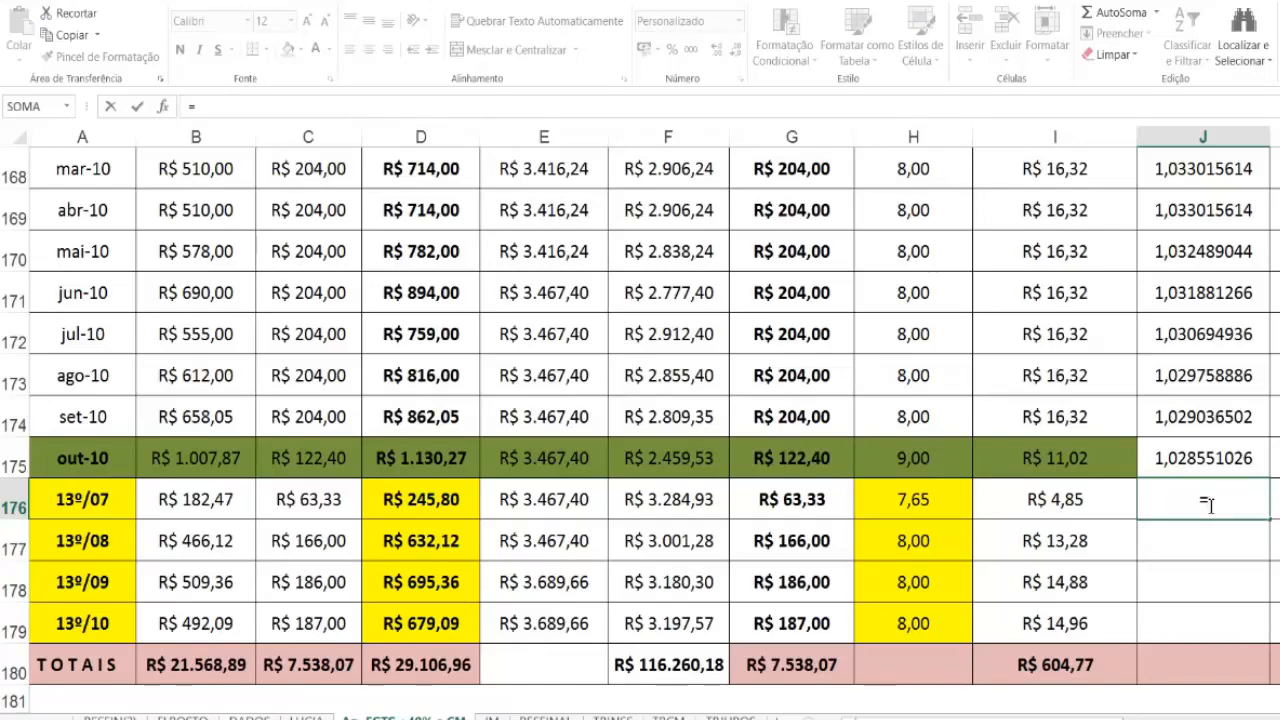
{"action": "scroll", "coordinate": [1207, 503], "scroll_direction": "up", "scroll_amount": 6}
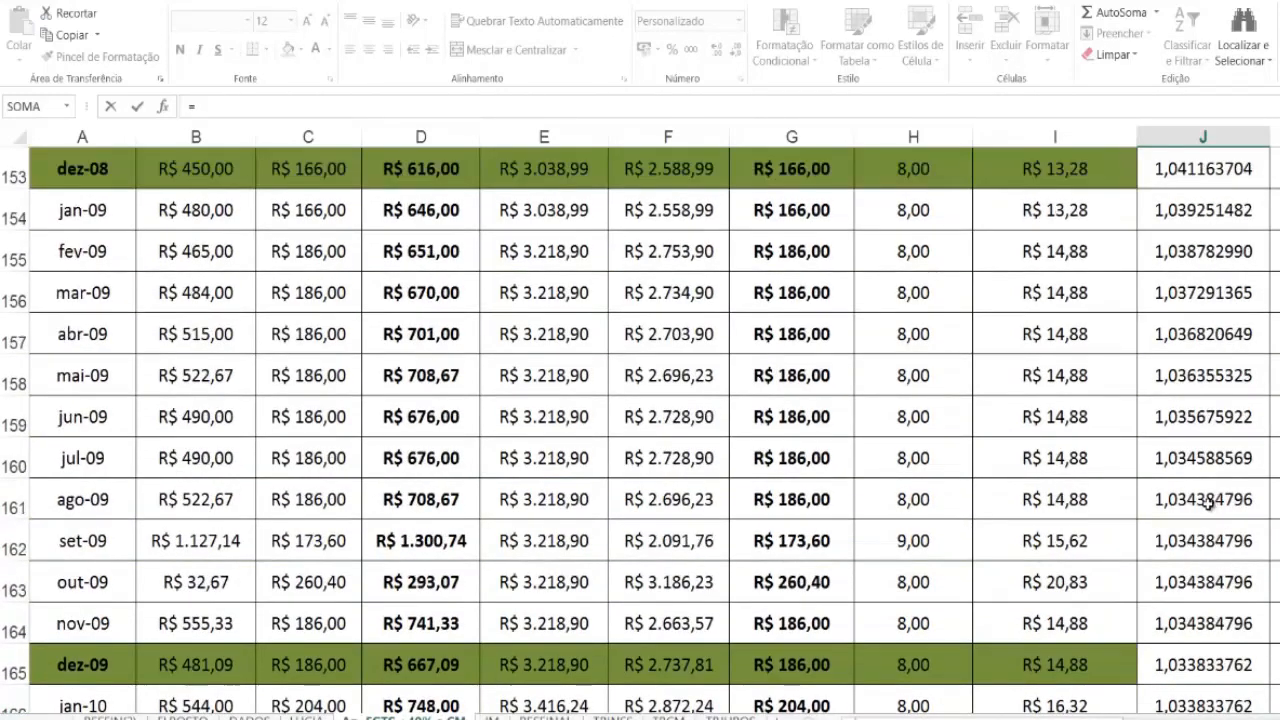
{"action": "scroll", "coordinate": [1207, 503], "scroll_direction": "up", "scroll_amount": 4}
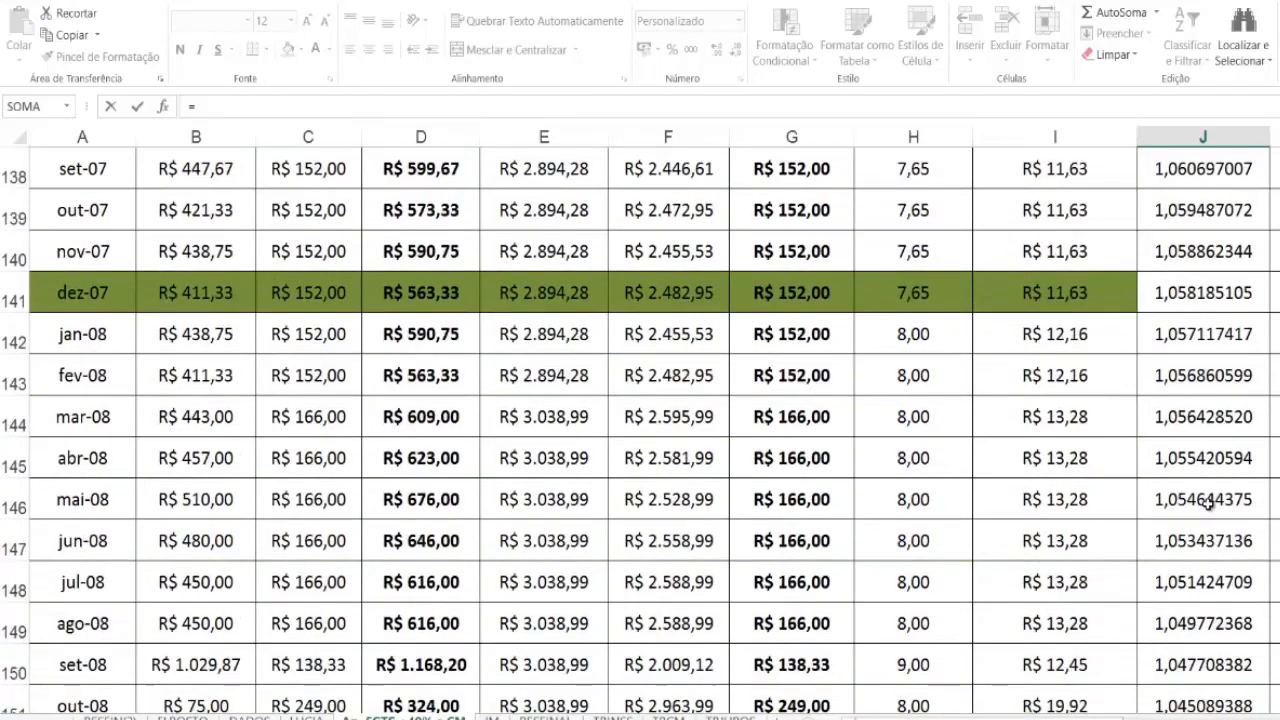
{"action": "left_click", "coordinate": [1193, 298]}
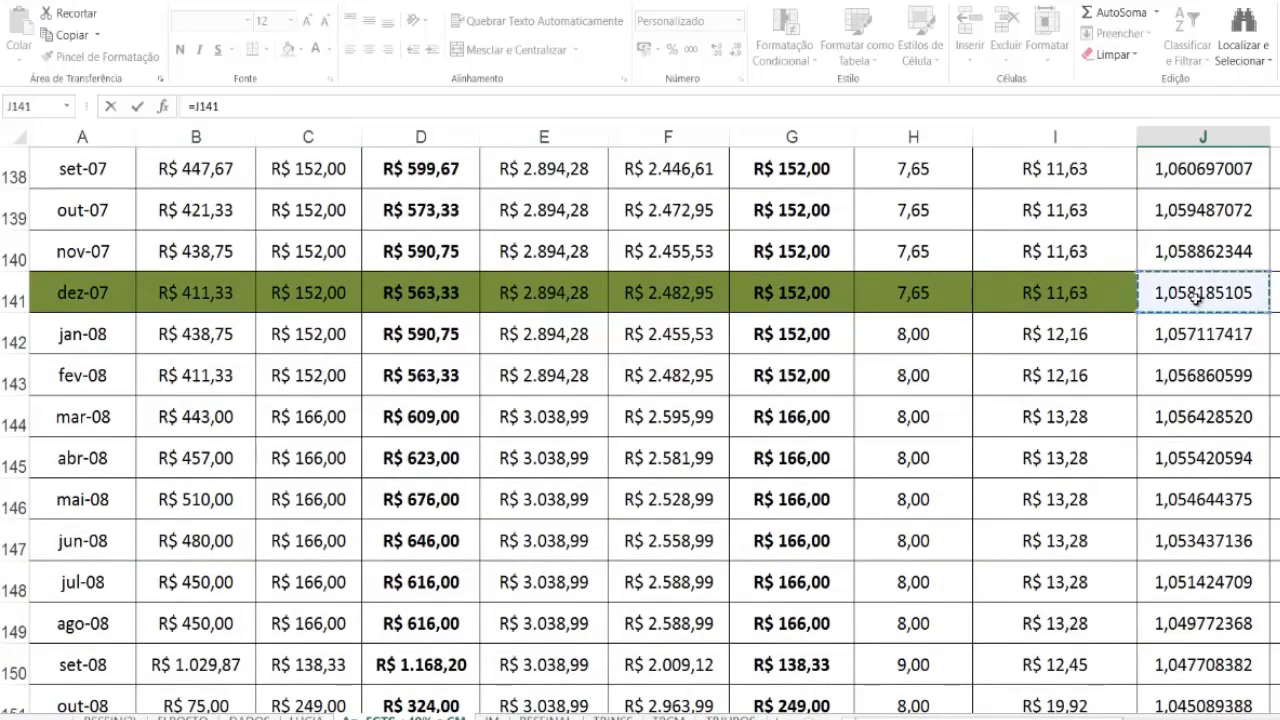
{"action": "key", "text": "Return"}
{"action": "scroll", "coordinate": [1238, 515], "scroll_direction": "down", "scroll_amount": 2}
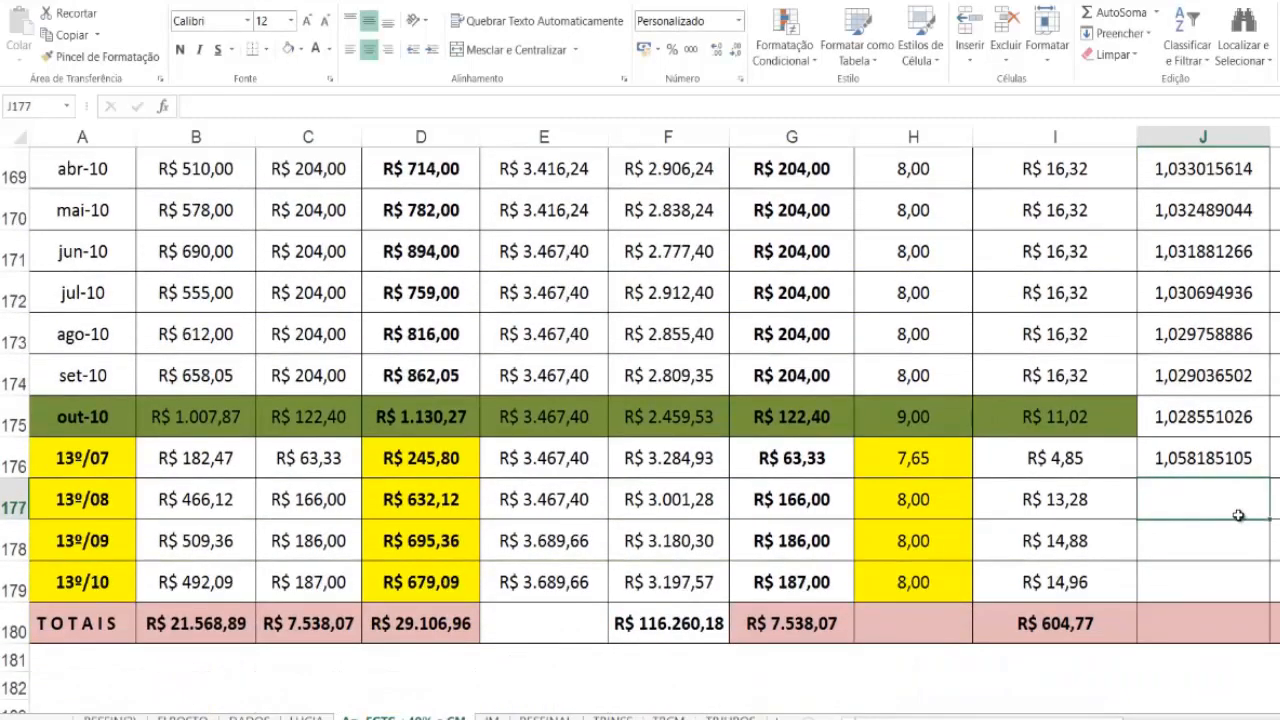
Step: Link the 13º/08 correction index in J177 to the dez-08 index with =J153
{"action": "type", "text": "="}
{"action": "scroll", "coordinate": [1240, 516], "scroll_direction": "up", "scroll_amount": 5}
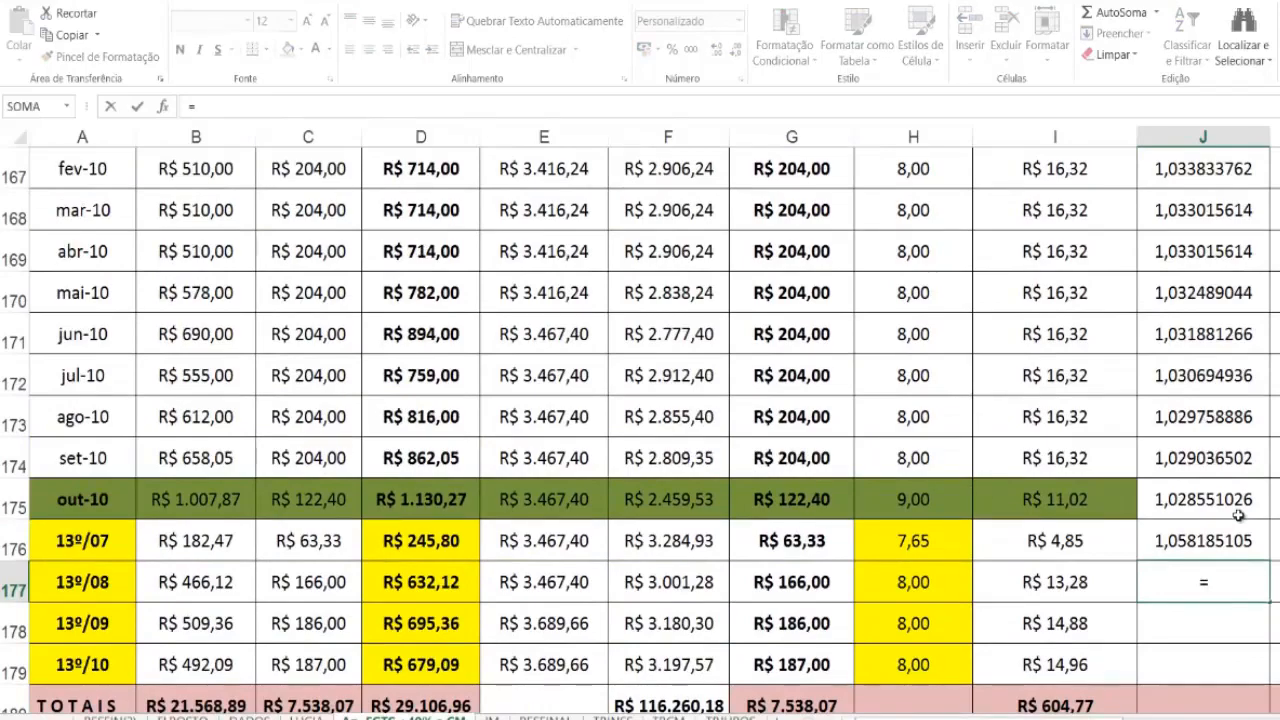
{"action": "scroll", "coordinate": [1238, 515], "scroll_direction": "up", "scroll_amount": 3}
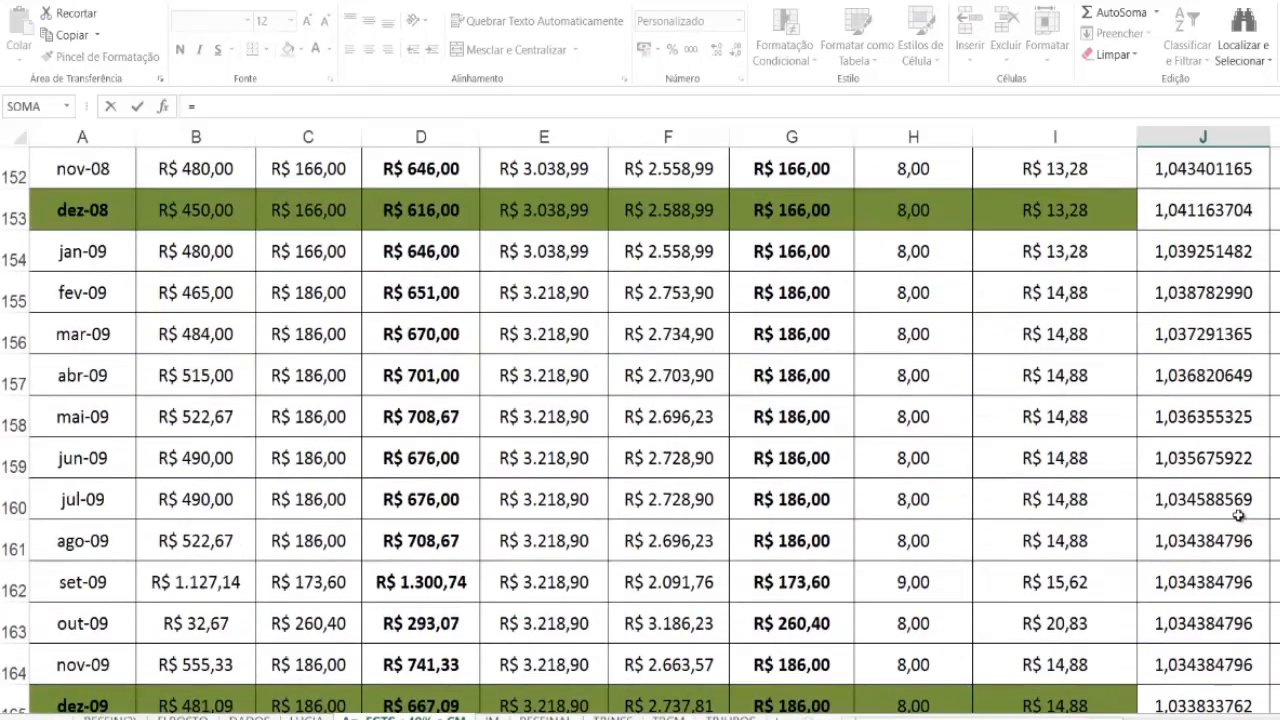
{"action": "left_click", "coordinate": [1190, 218]}
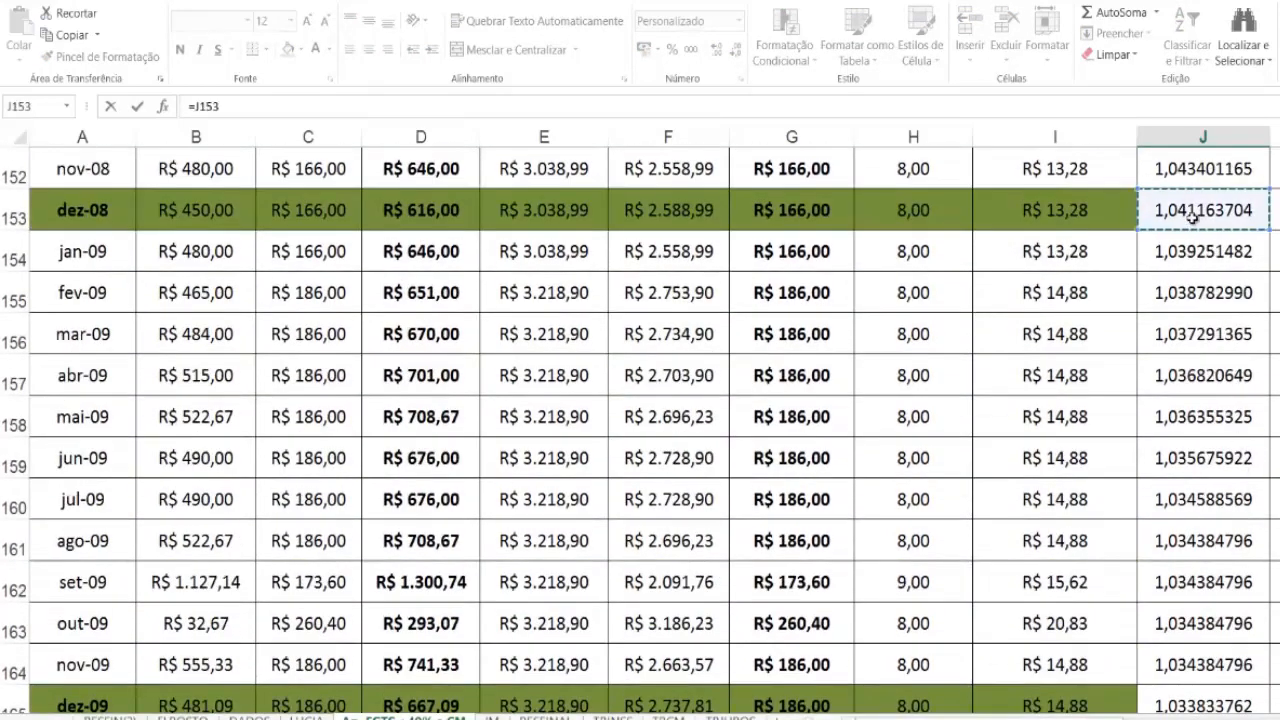
{"action": "key", "text": "Return"}
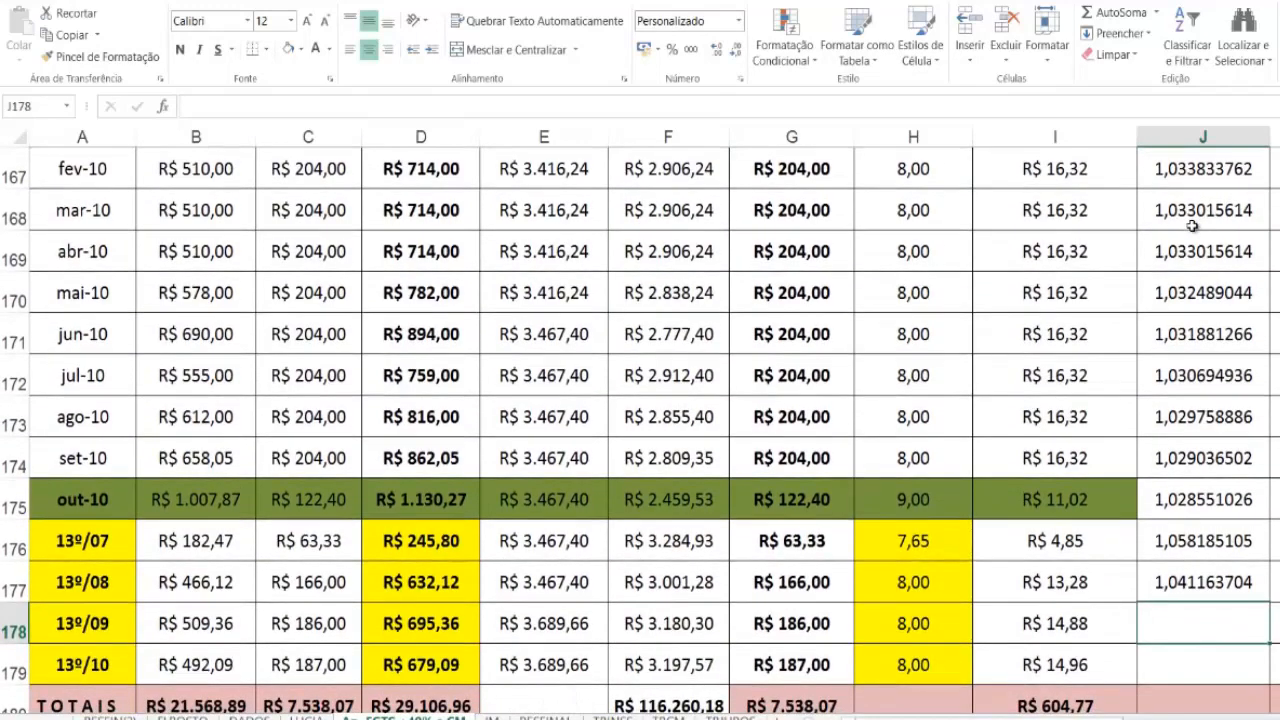
Step: Link the 13º/09 correction index in J178 to dez-09 with =J165 and the 13º/10 index in J179 to out-10 with =J175
{"action": "type", "text": "="}
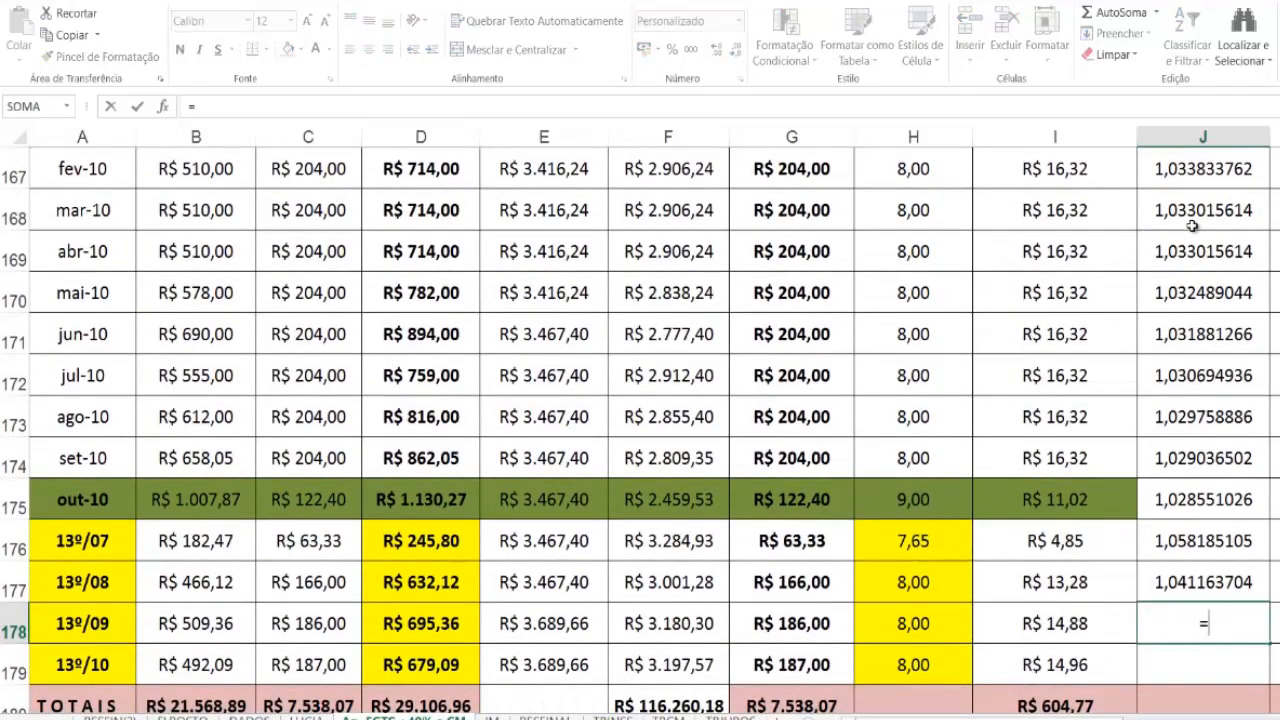
{"action": "scroll", "coordinate": [1192, 226], "scroll_direction": "up", "scroll_amount": 1}
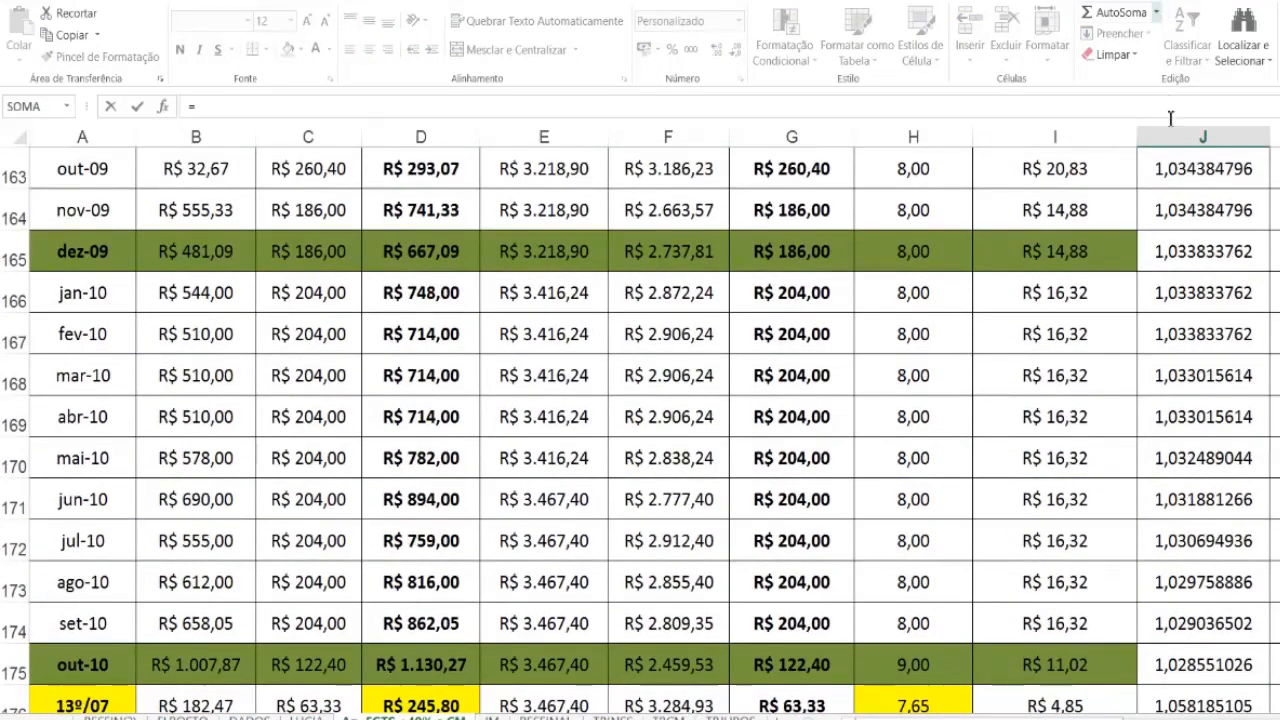
{"action": "left_click", "coordinate": [1192, 252]}
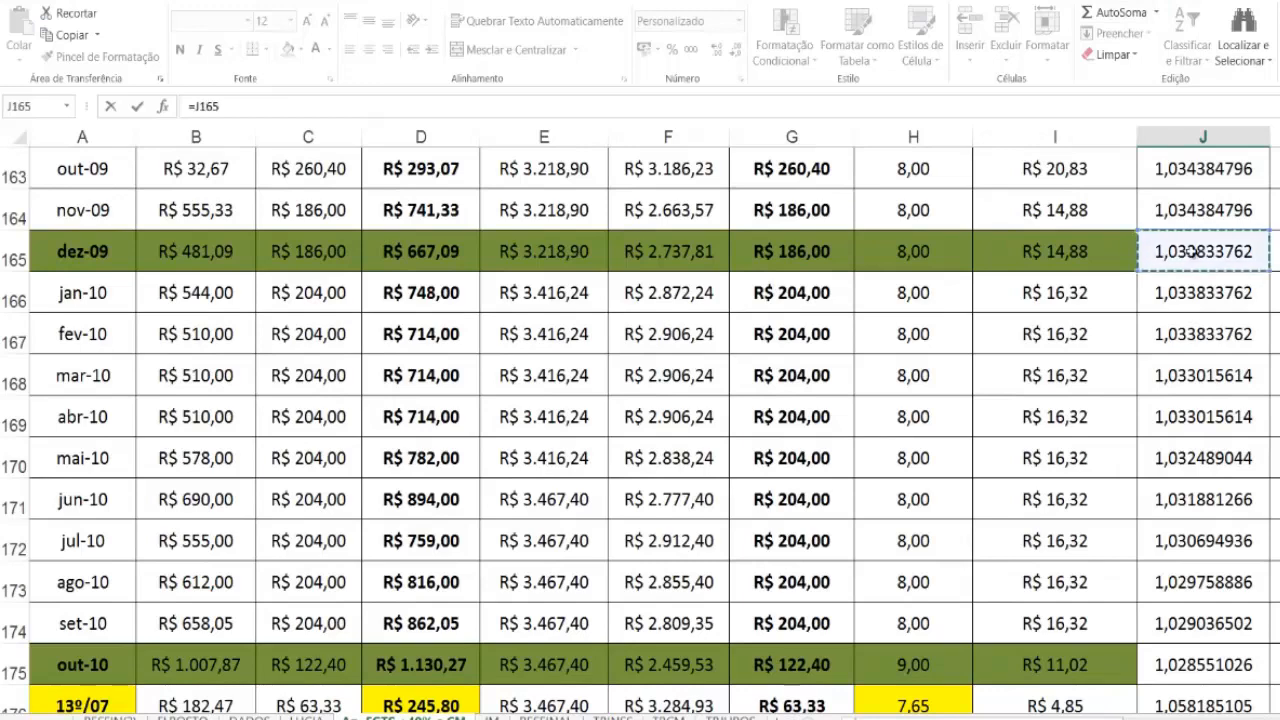
{"action": "key", "text": "Return"}
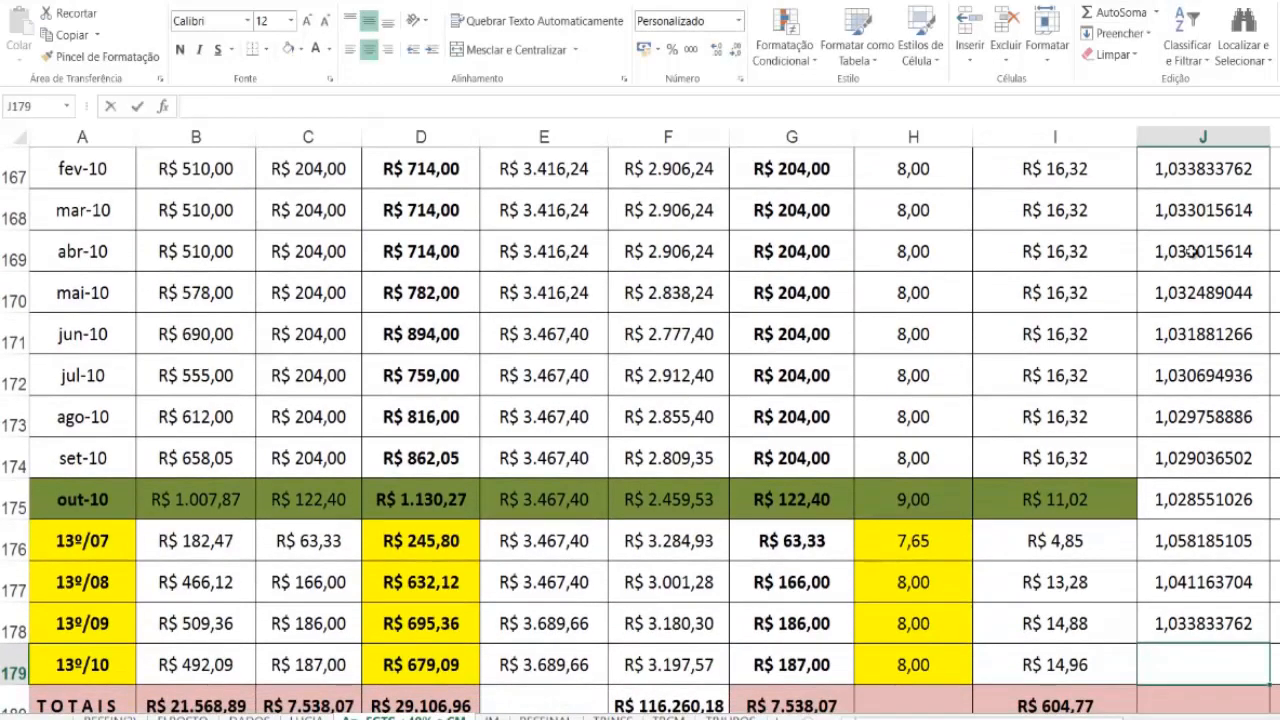
{"action": "type", "text": "="}
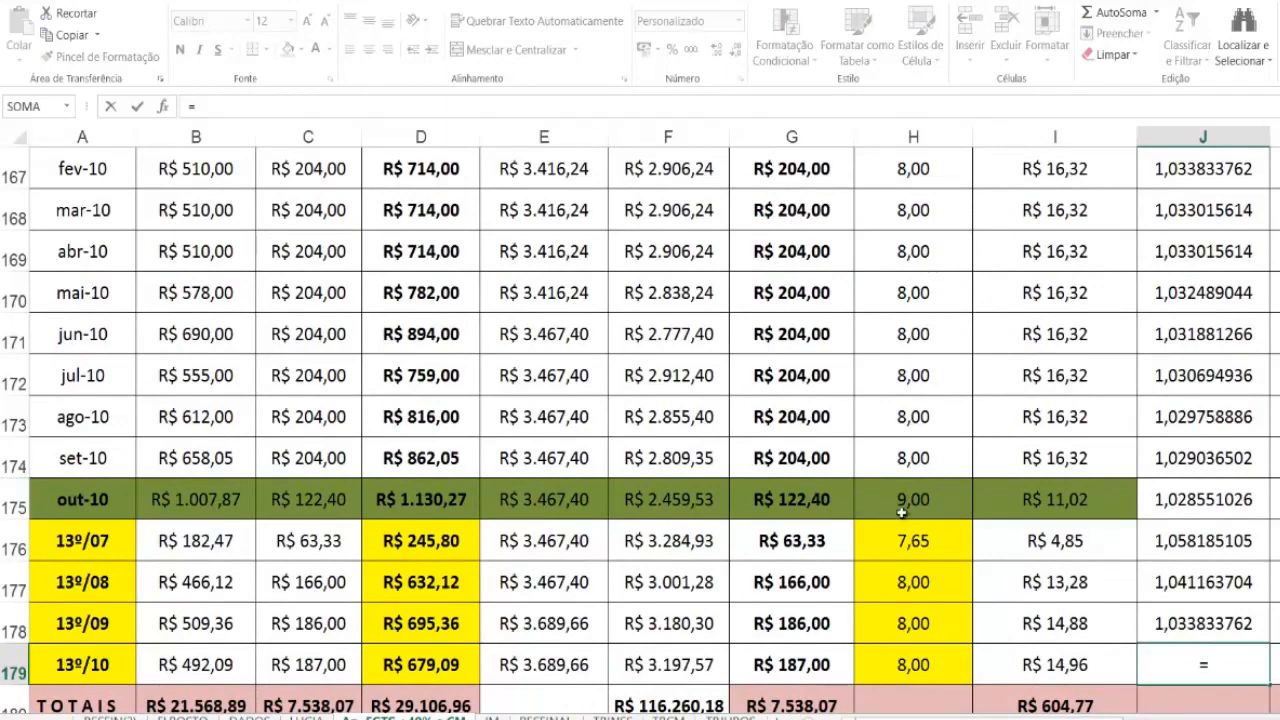
{"action": "left_click", "coordinate": [1207, 500]}
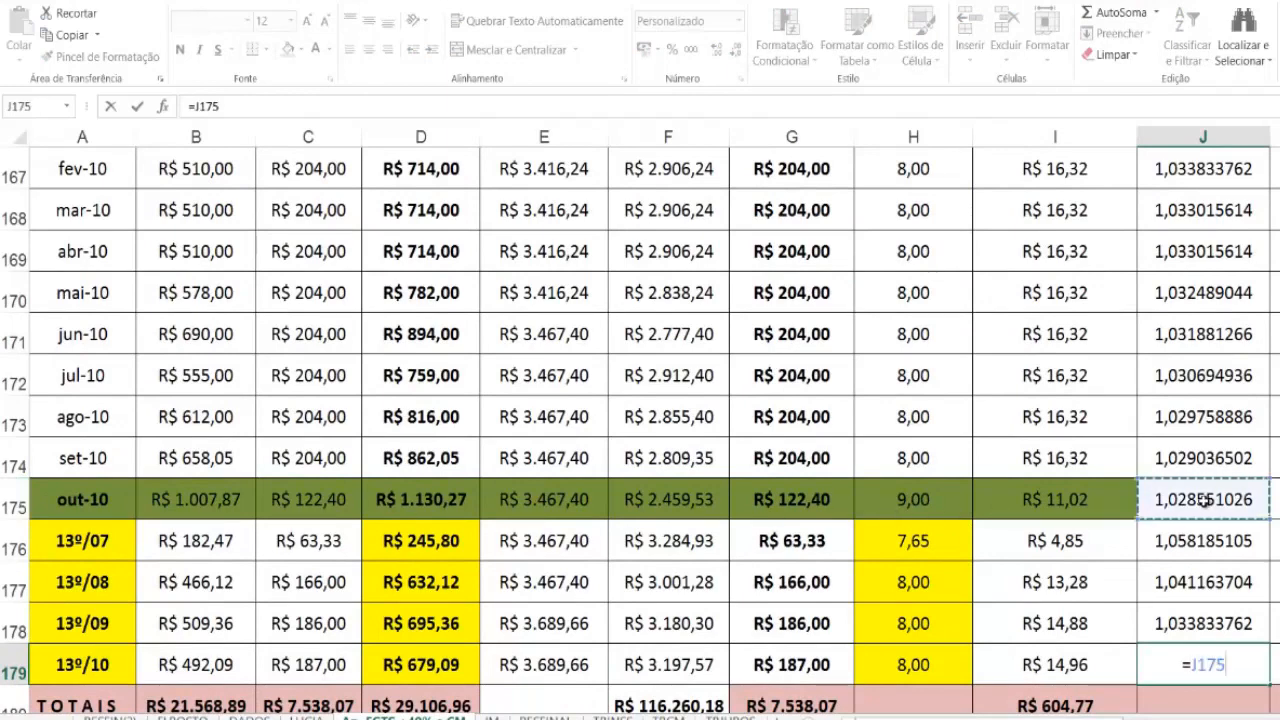
{"action": "key", "text": "Return"}
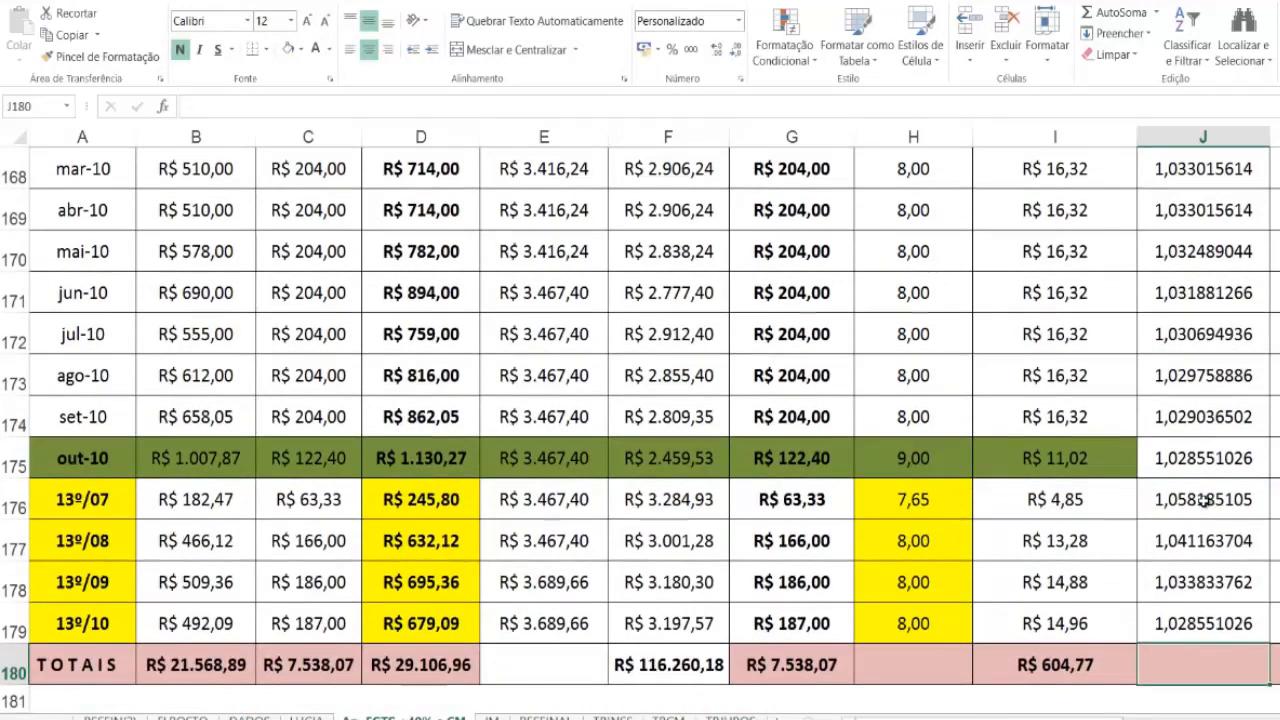
Step: Calculate the ago-07 corrected INSS in K137 by multiplying the INSS by the correction index with =I137*J137
{"action": "scroll", "coordinate": [1184, 638], "scroll_direction": "down", "scroll_amount": 1}
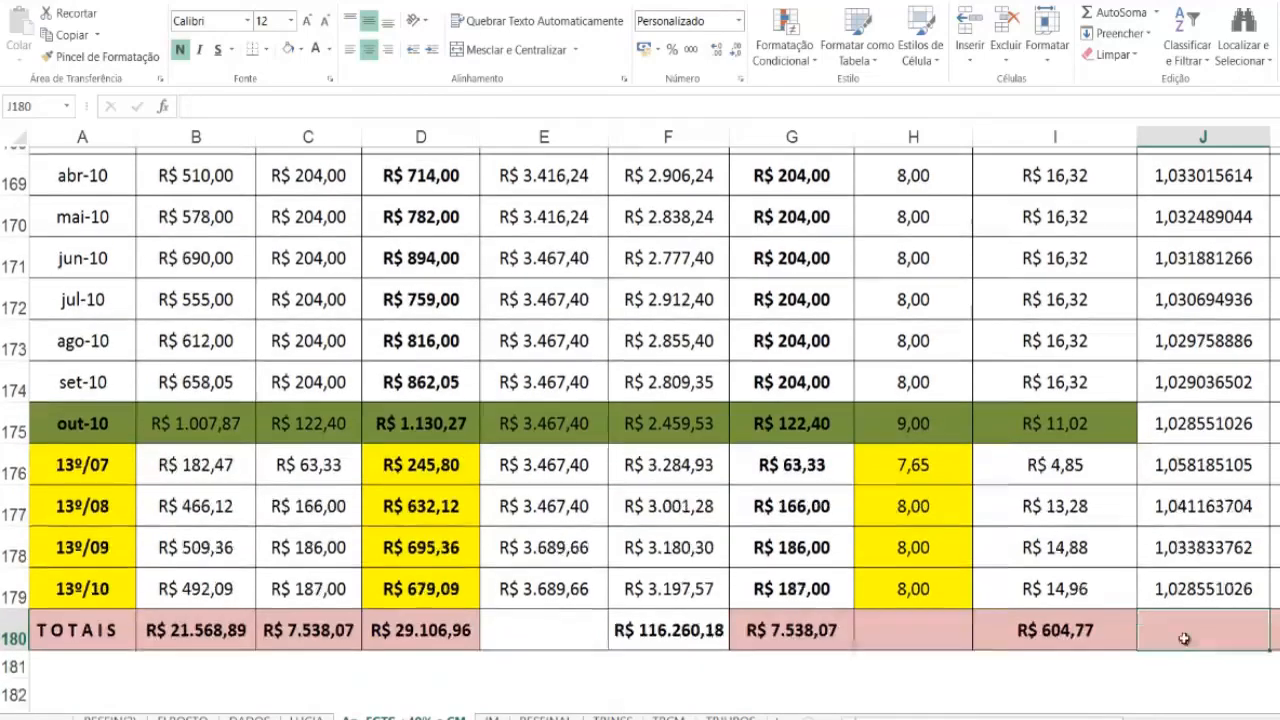
{"action": "scroll", "coordinate": [1184, 638], "scroll_direction": "up", "scroll_amount": 5}
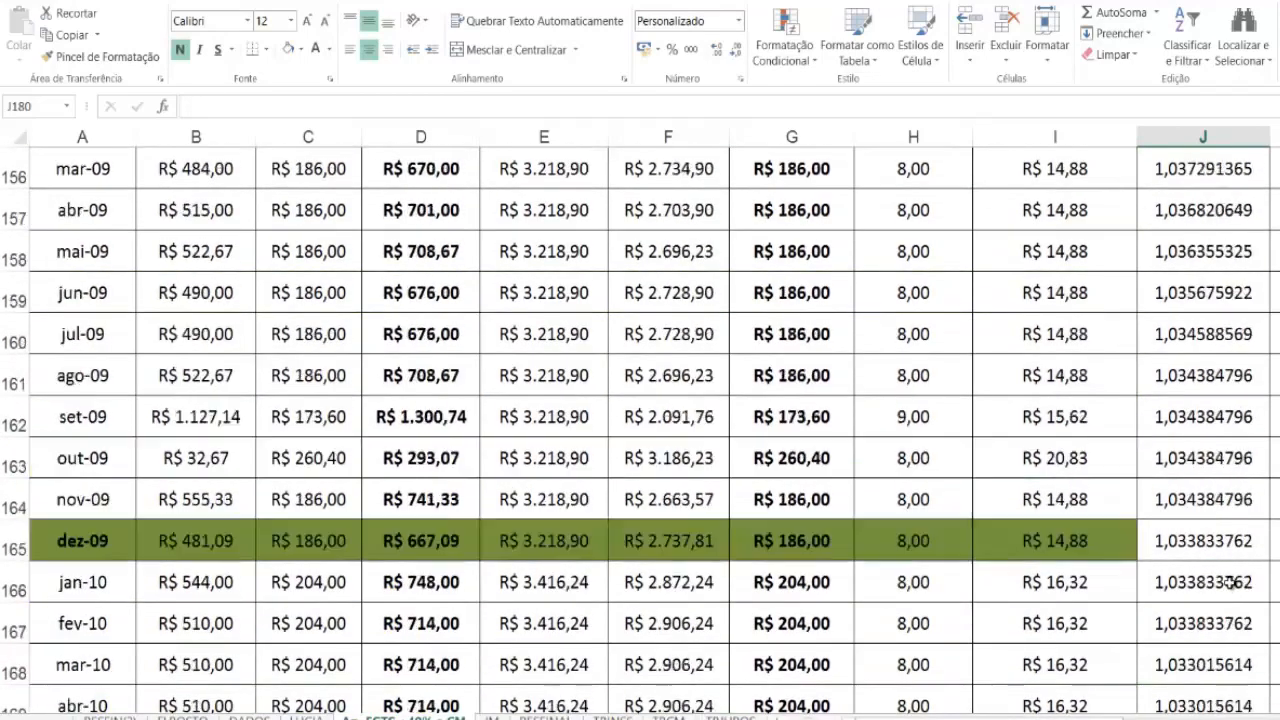
{"action": "scroll", "coordinate": [1232, 583], "scroll_direction": "up", "scroll_amount": 8}
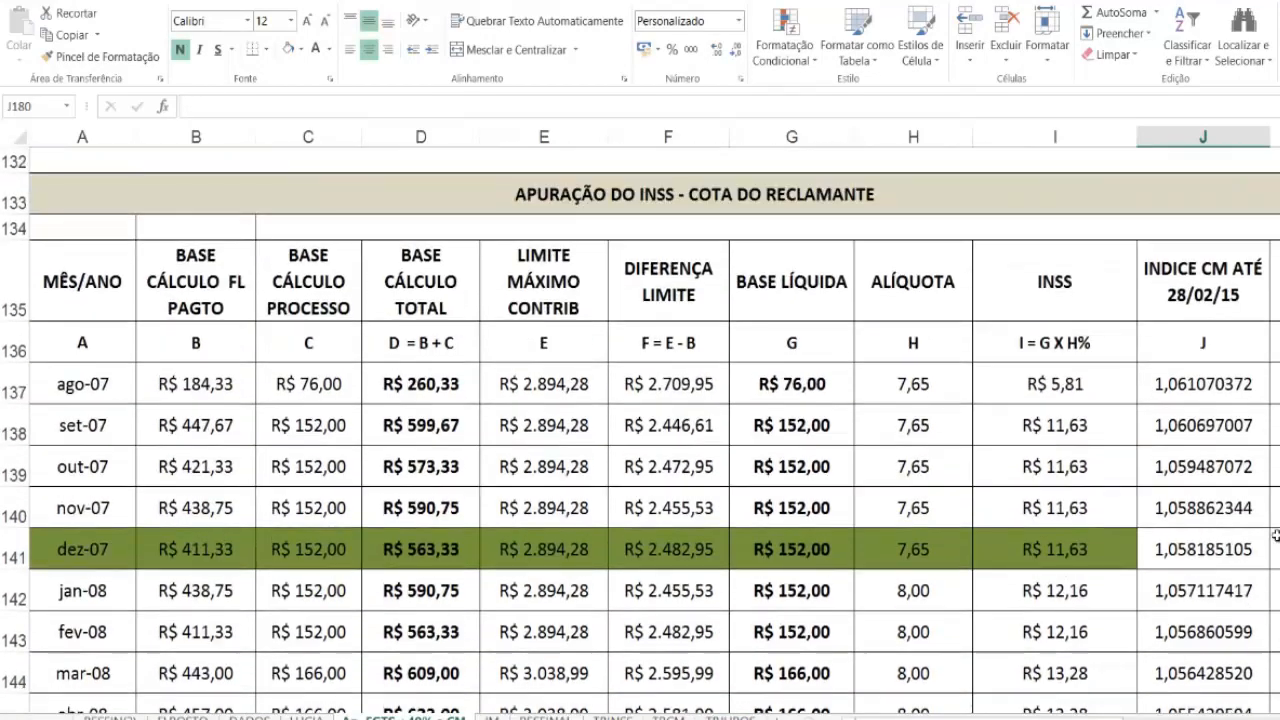
{"action": "left_click", "coordinate": [1275, 384]}
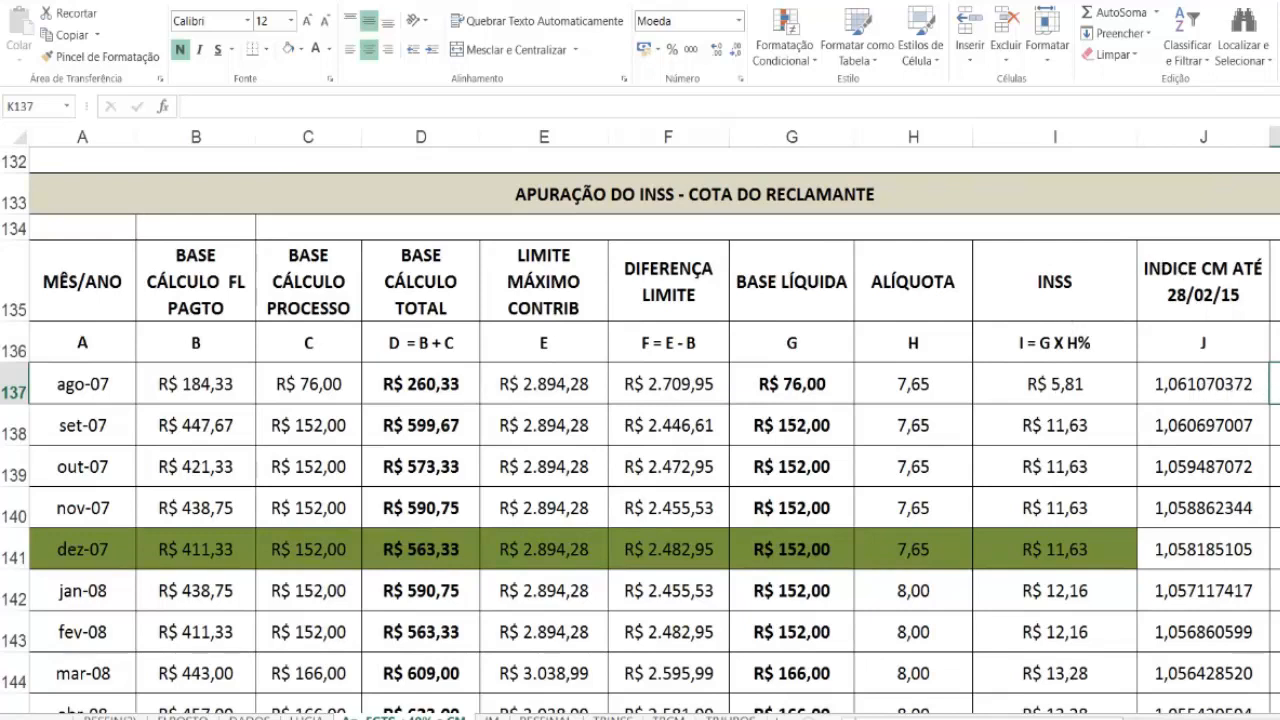
{"action": "type", "text": "="}
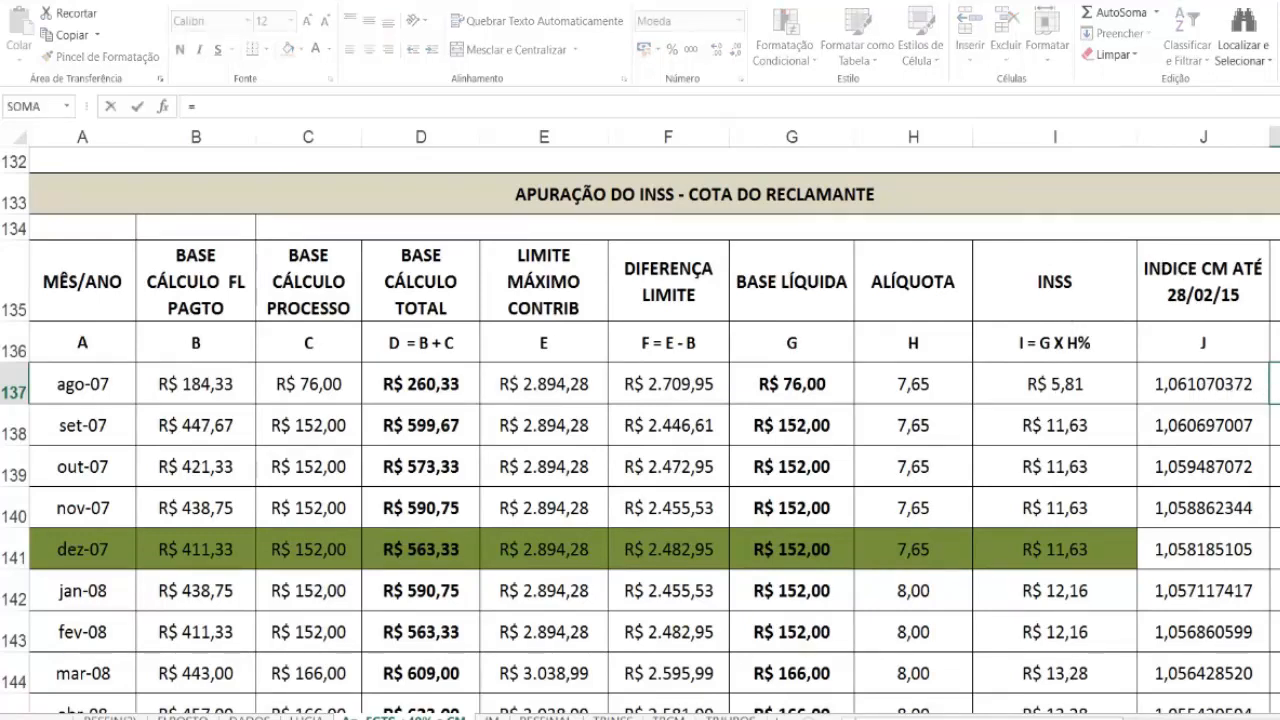
{"action": "left_click", "coordinate": [1045, 395]}
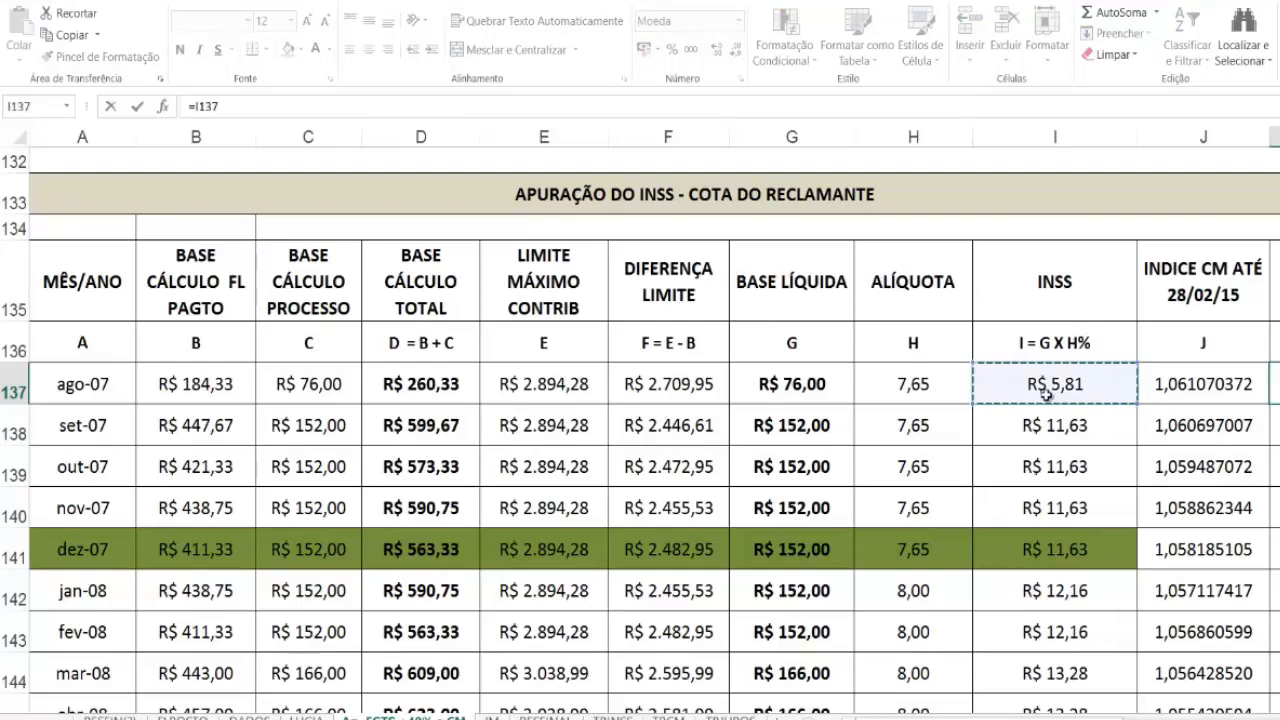
{"action": "type", "text": "*"}
{"action": "left_click", "coordinate": [1180, 390]}
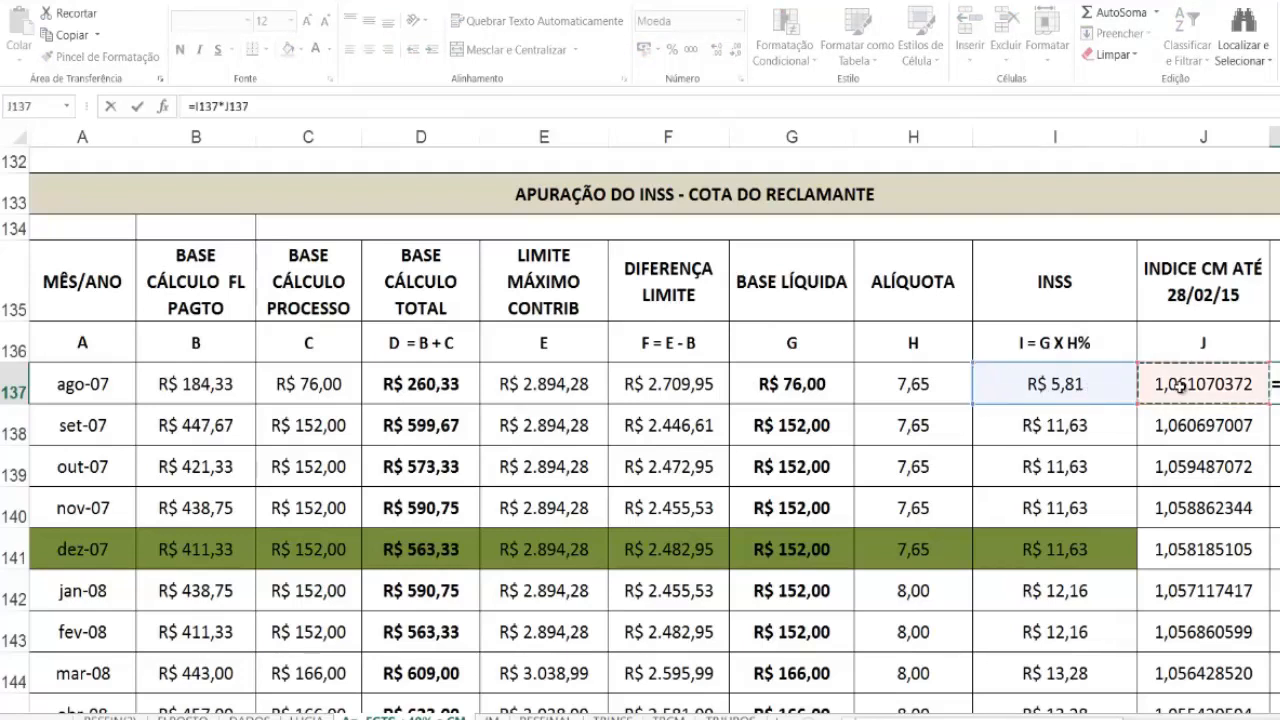
{"action": "key", "text": "Return"}
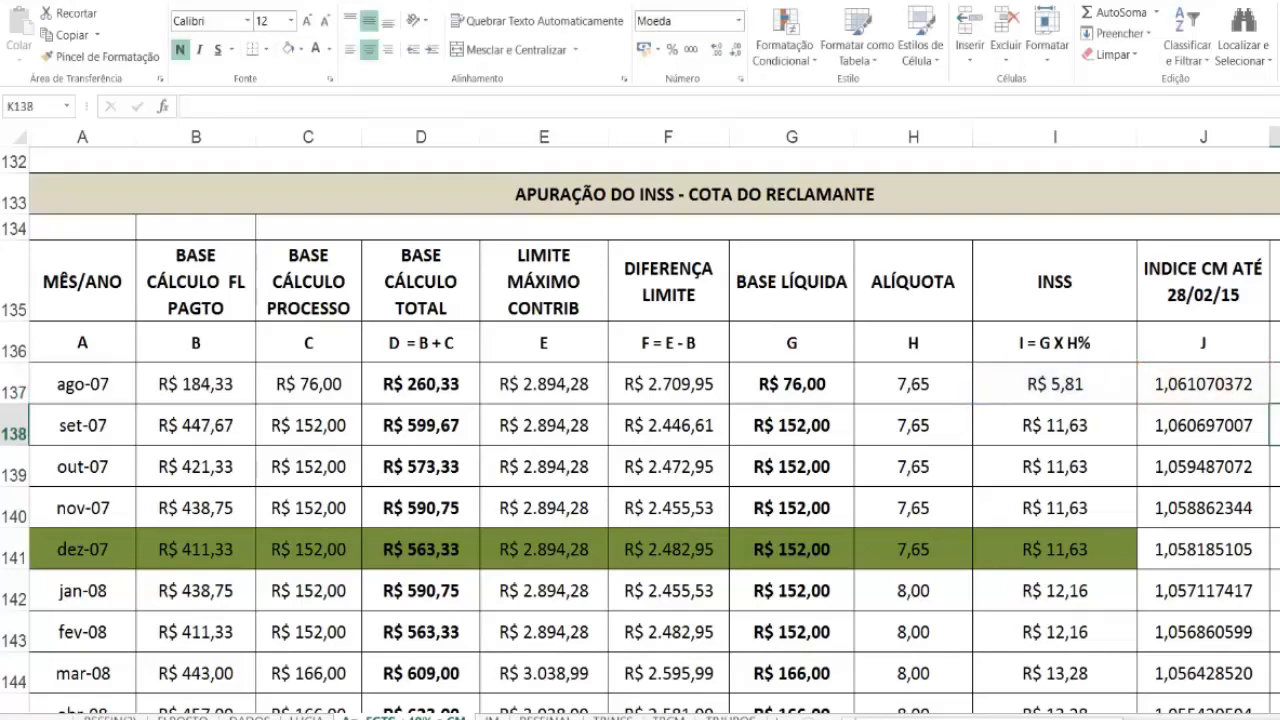
Step: Fill the corrected INSS formula from K137 down through the 13º/10 row in K179
{"action": "left_click", "coordinate": [1275, 384]}
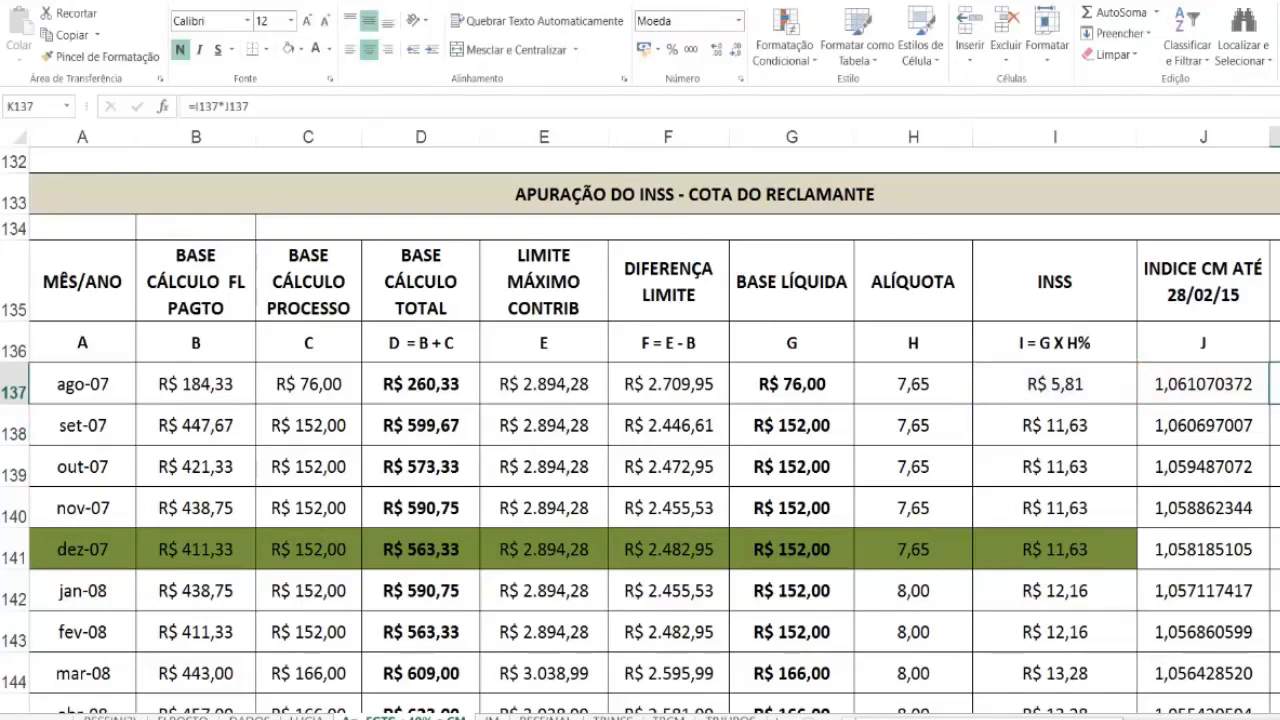
{"action": "left_click_drag", "start_coordinate": [1279, 404], "coordinate": [1168, 640]}
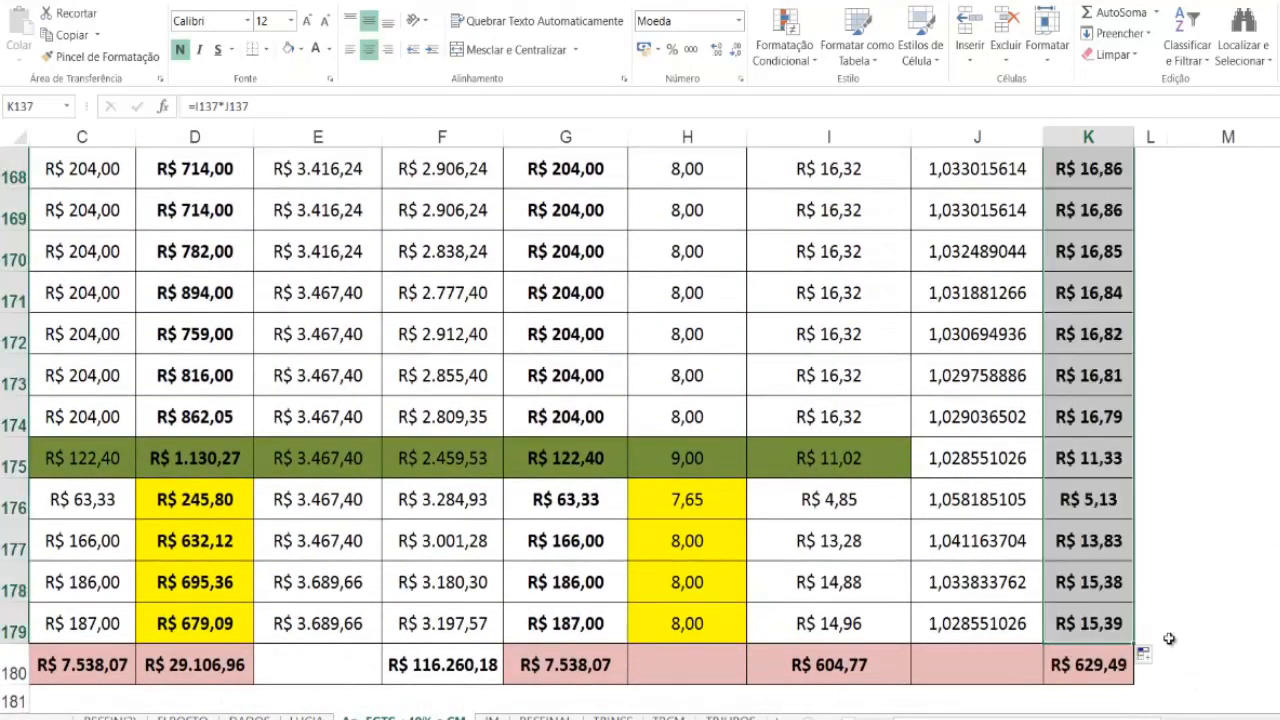
{"action": "scroll", "coordinate": [640, 400], "scroll_direction": "left", "scroll_amount": 2}
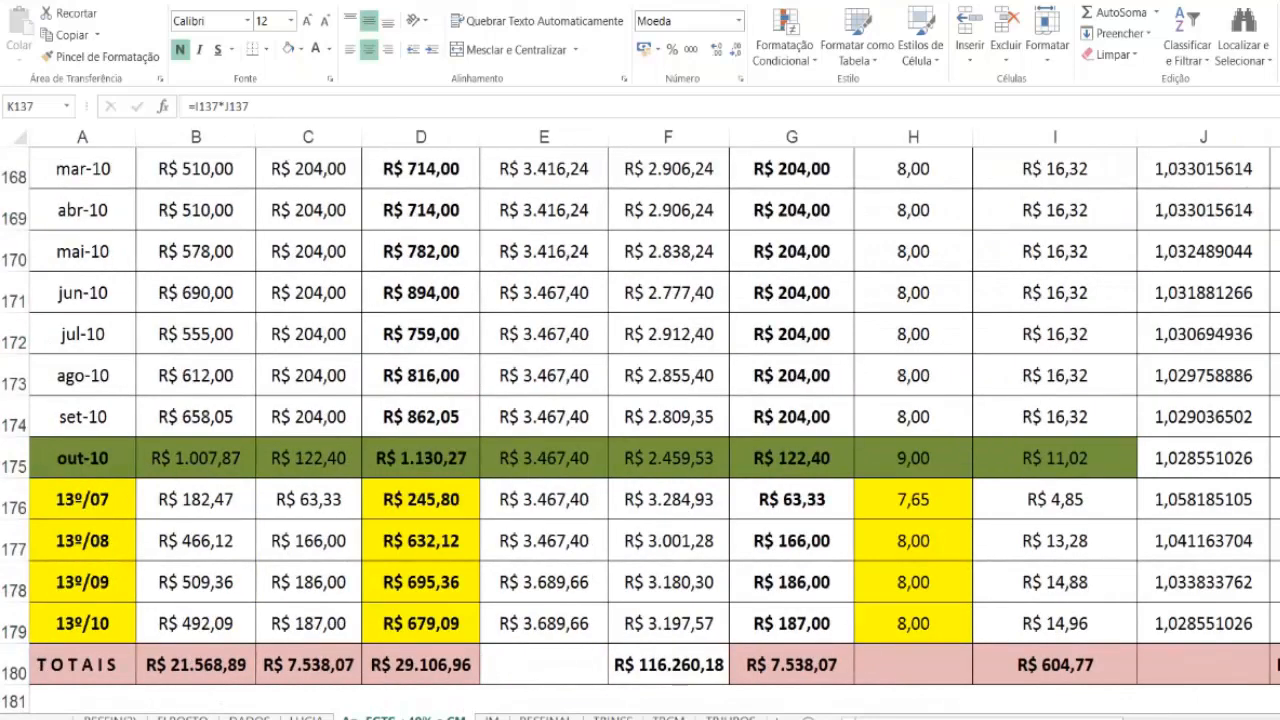